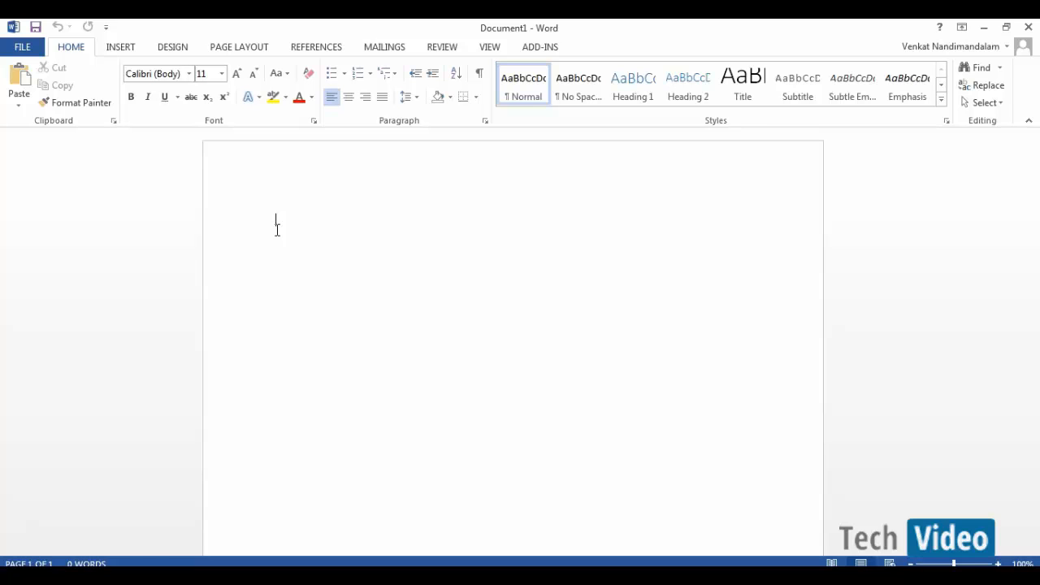
- Type 'Filters' and prefix it with '1)' so Word makes it the first numbered item
key("alt+Tab")
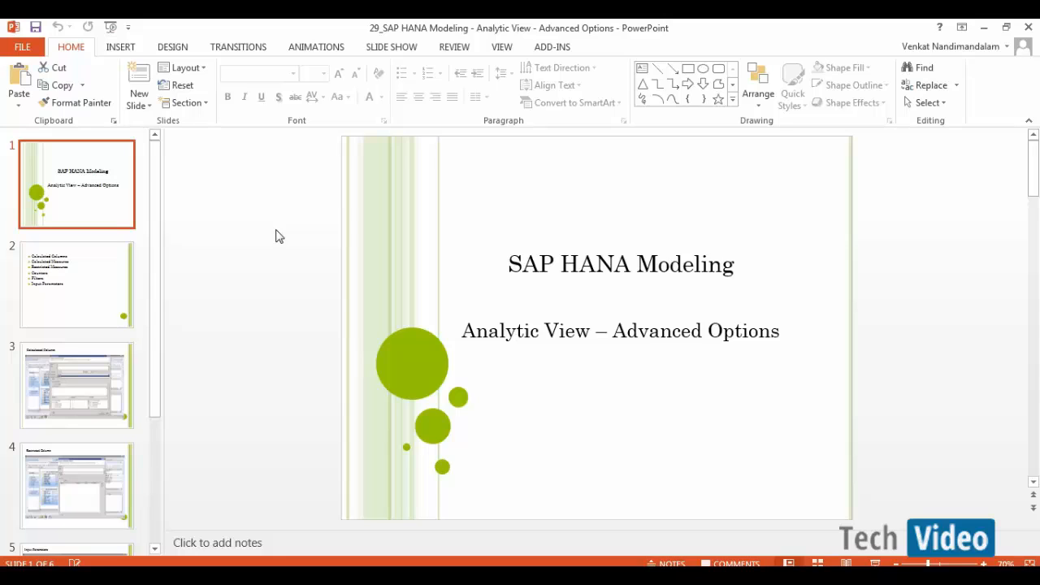
key("alt+Tab")
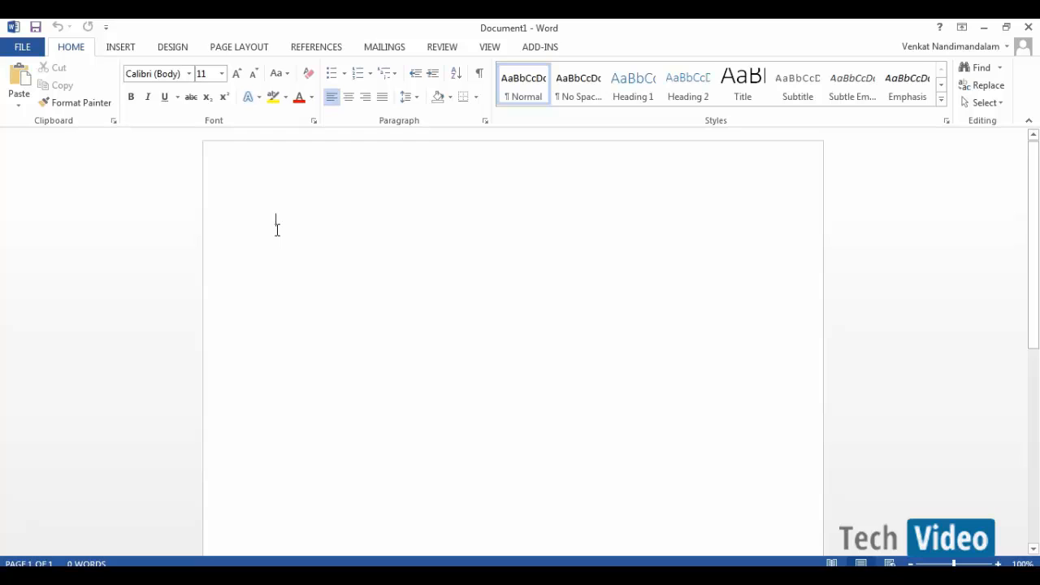
type("F")
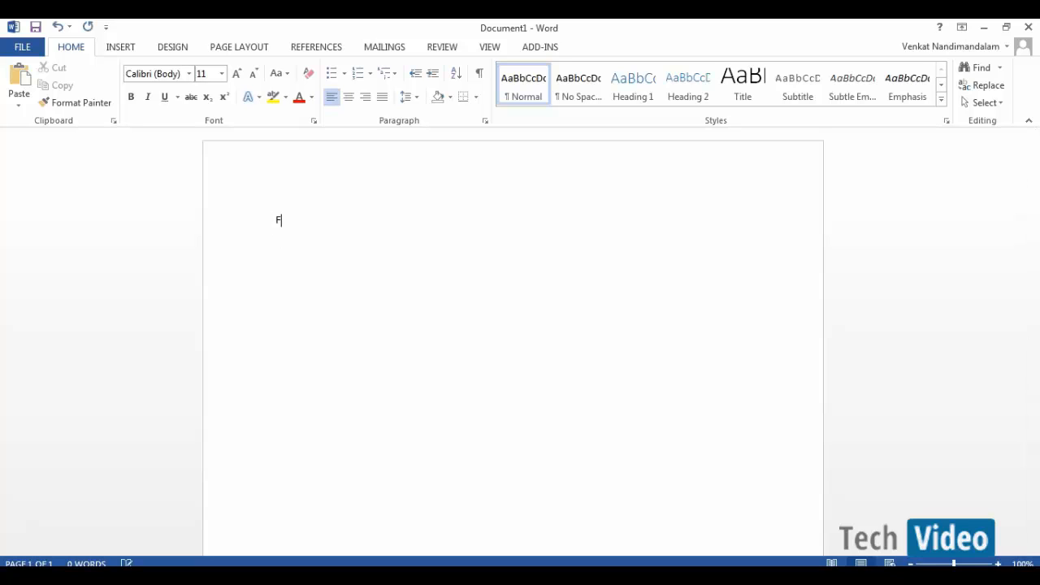
type("ilters")
type("1")
key("BackSpace")
key("BackSpace")
left_click(277, 219)
type("1)")
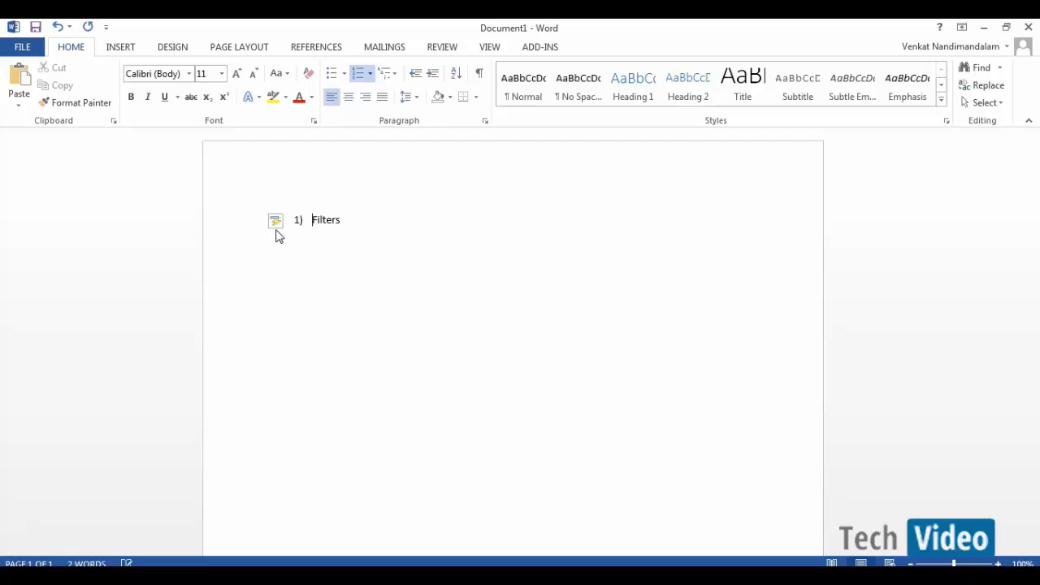
key("End")
- Add 'Calculated Columns - Attribute or Measure' as item 2 and start an empty item 3
key("Return")
type("Calculated Columns")
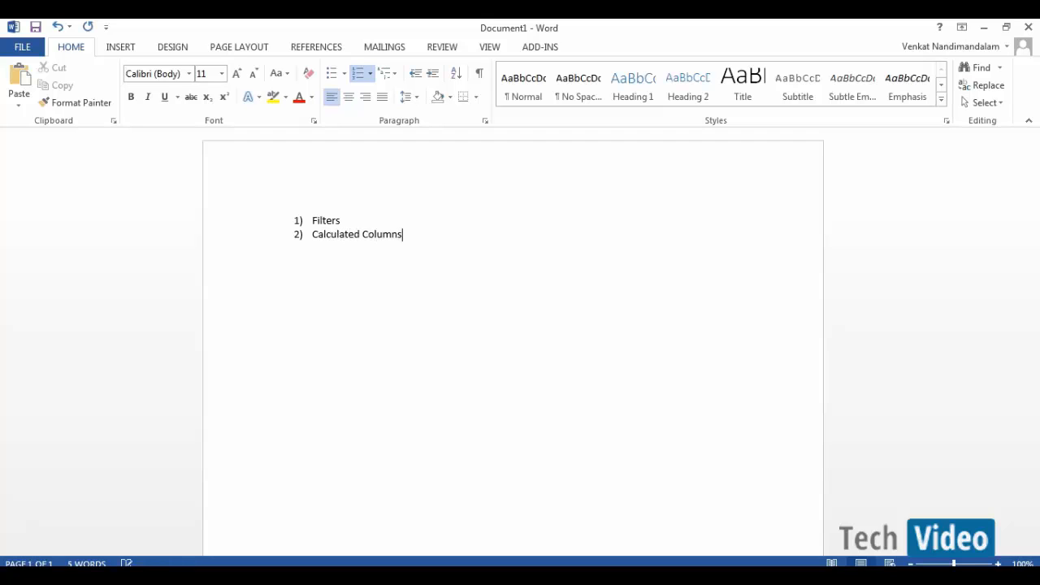
type(" - Attribute or Measure")
key("Return")
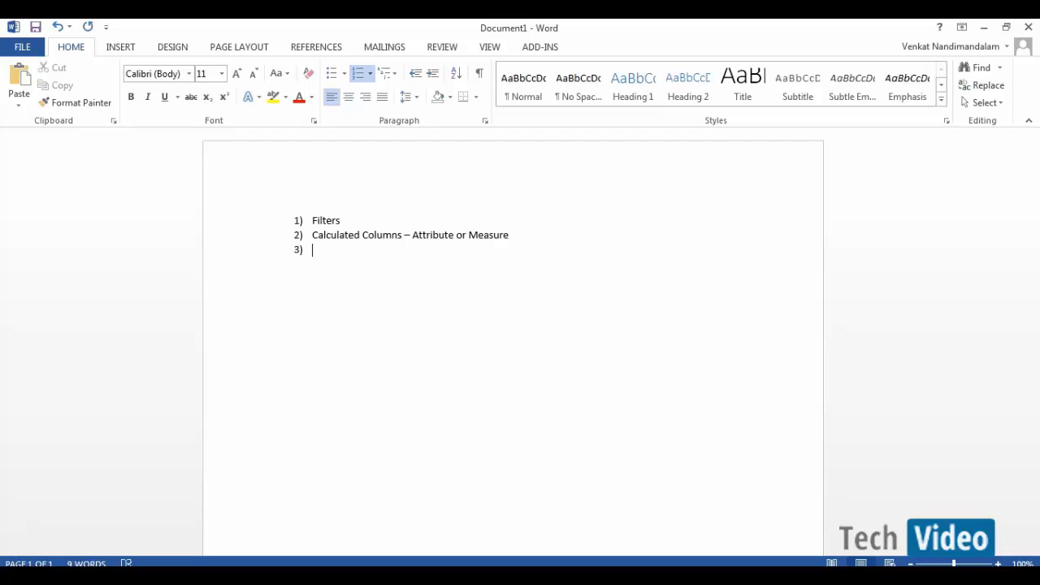
- Enter 'Restricted Measures', 'Summation, Max, Min, Count, Distinct' and 'Input Parameters' as list items
type("Restricted Measures")
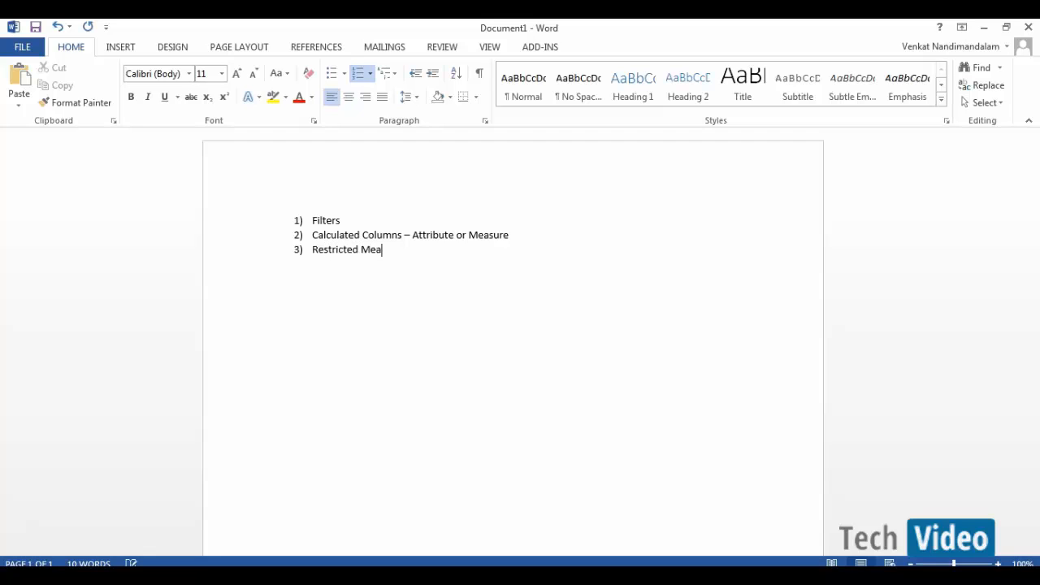
key("Return")
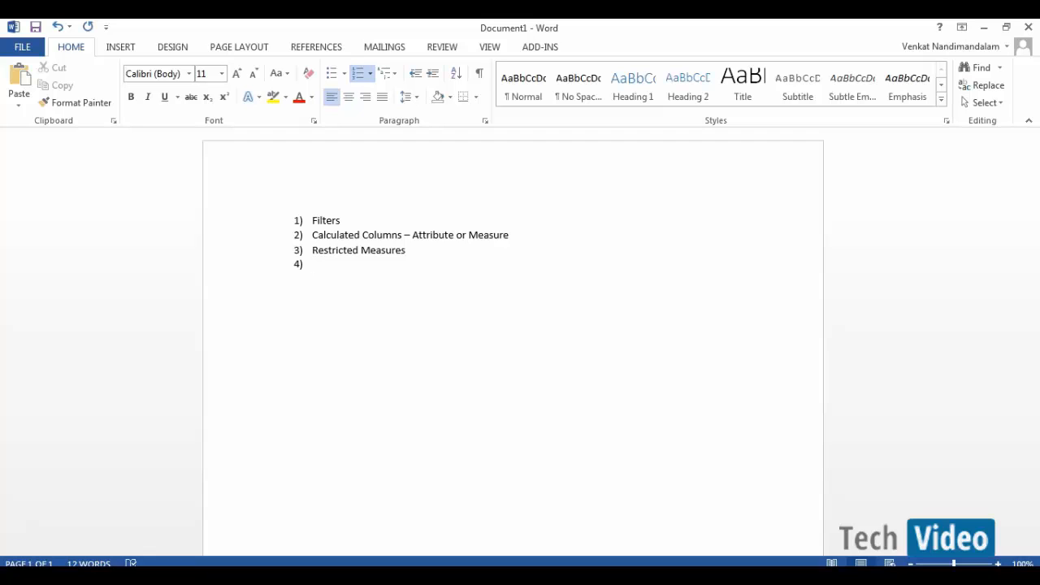
type("Summation, Max, Min,")
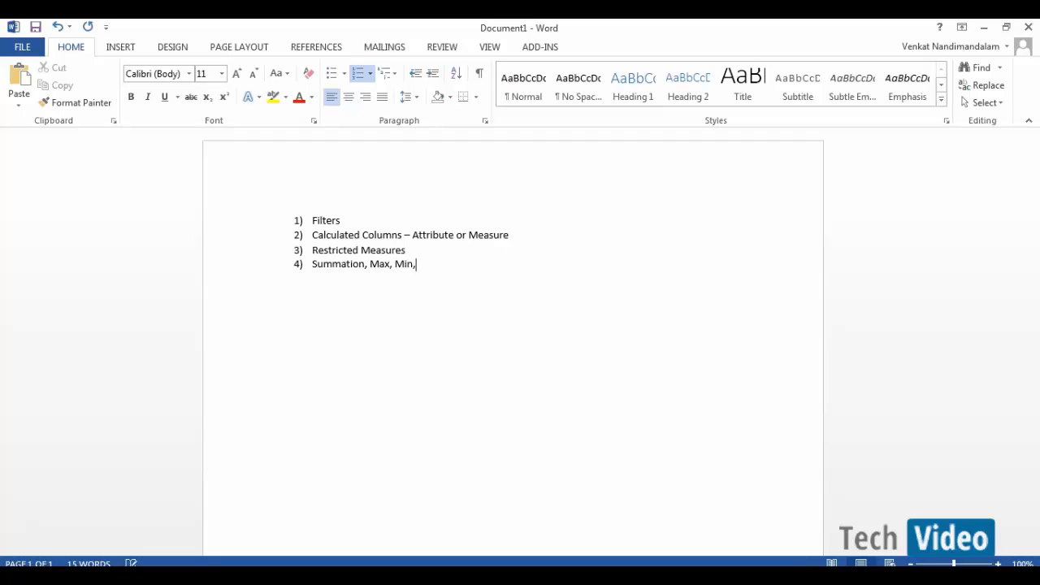
type(" Count, Distinct")
key("Return")
type("Inpu")
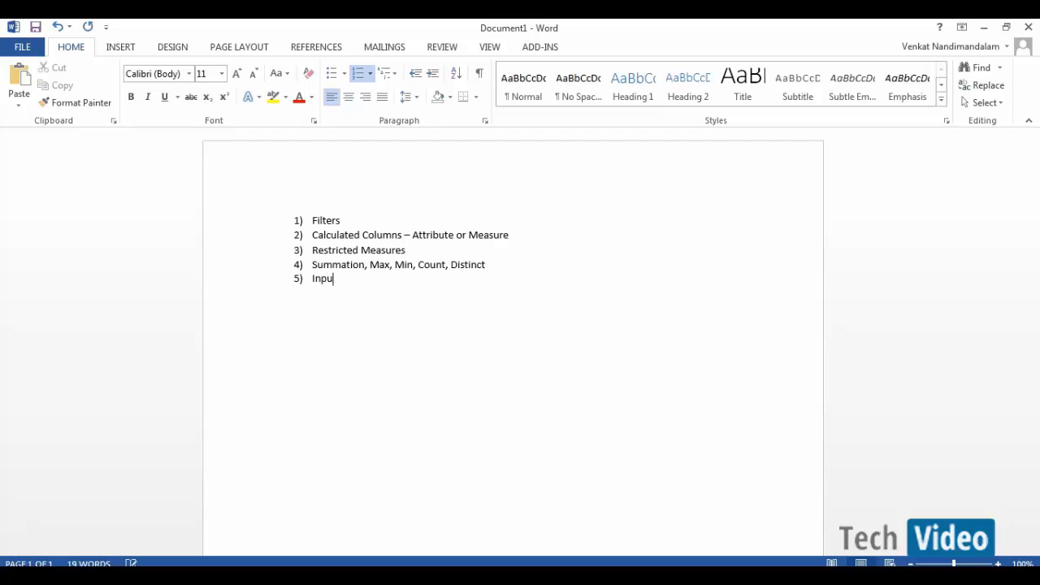
type("t Parameters")
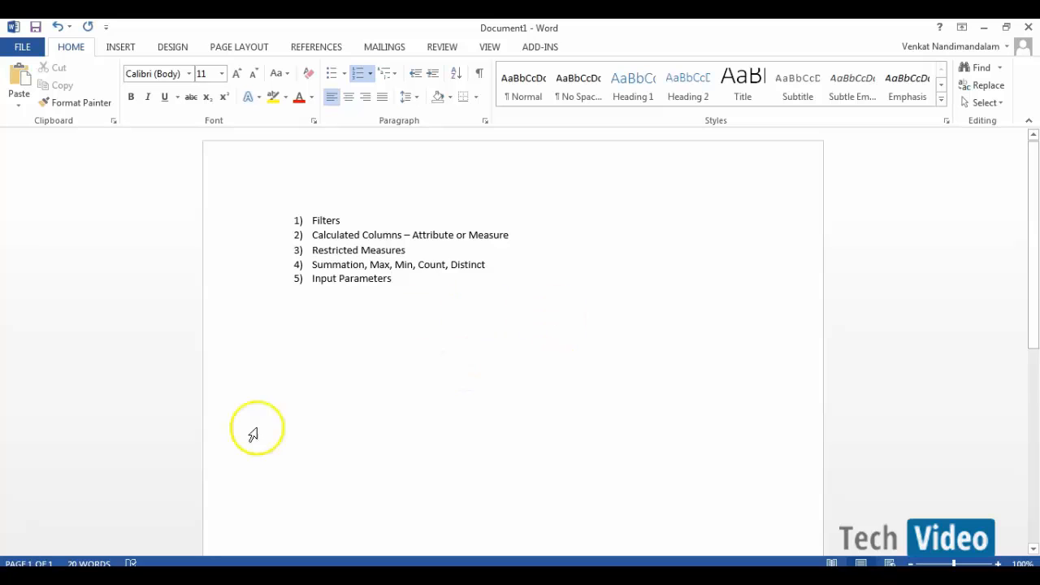
- Launch Remote Desktop Connection and sign in to the remote server with the account password
key("super")
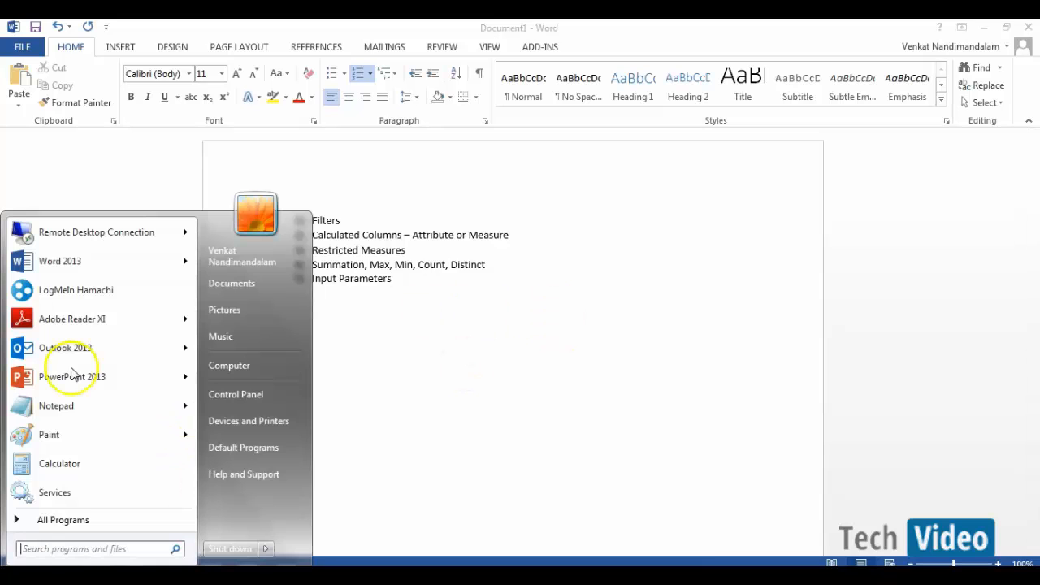
left_click(81, 244)
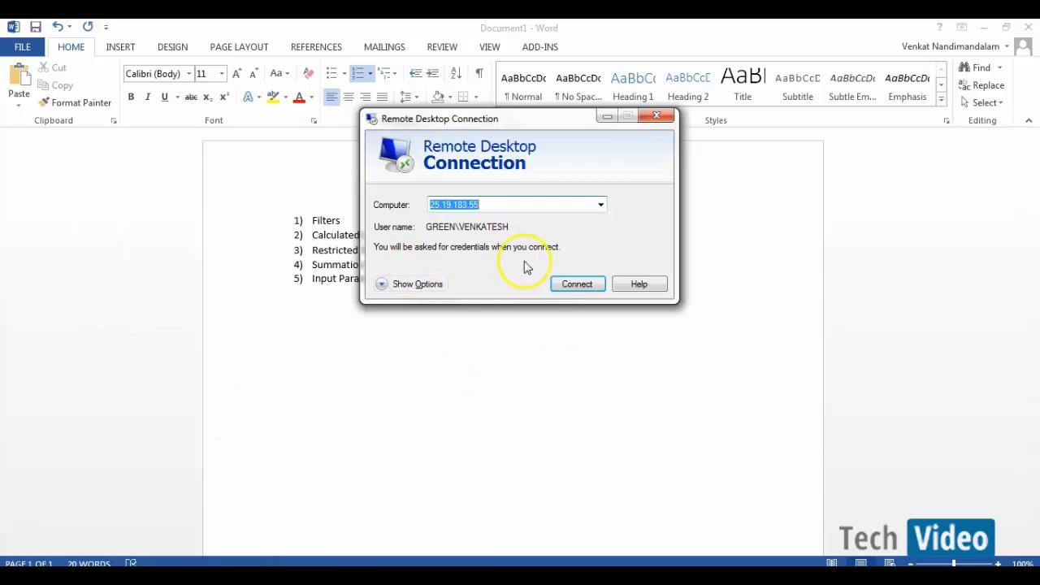
left_click(557, 285)
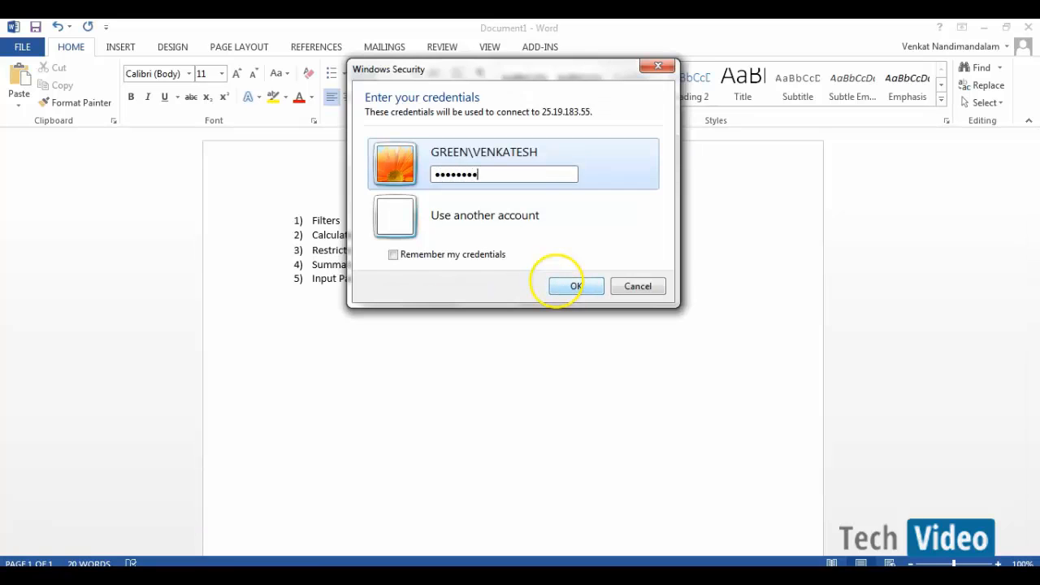
left_click(559, 284)
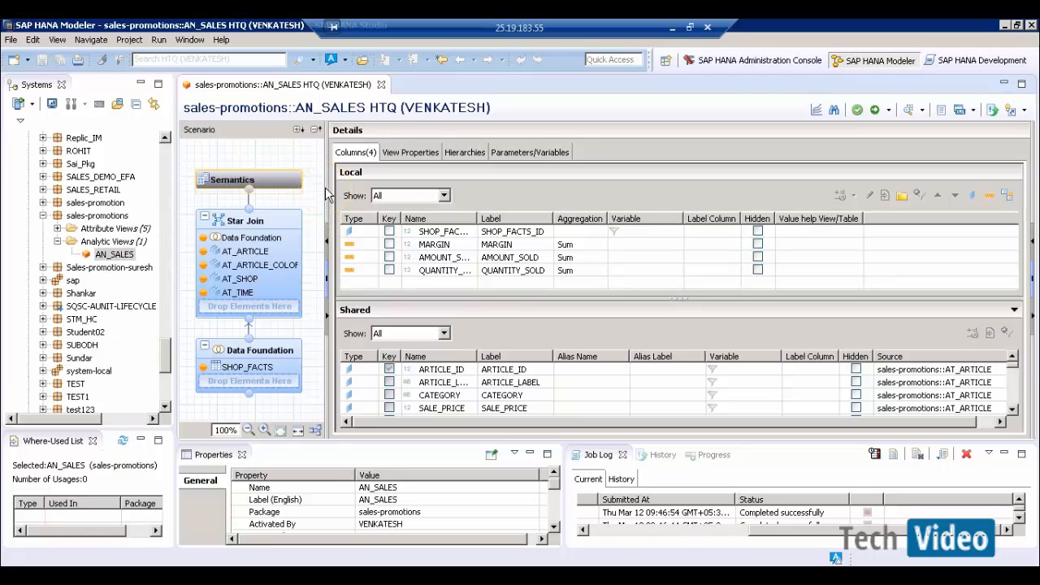
- Select Semantics, then open the Data Foundation to show the SHOP_FACTS table's eight columns
left_click_drag(325, 187, 333, 187)
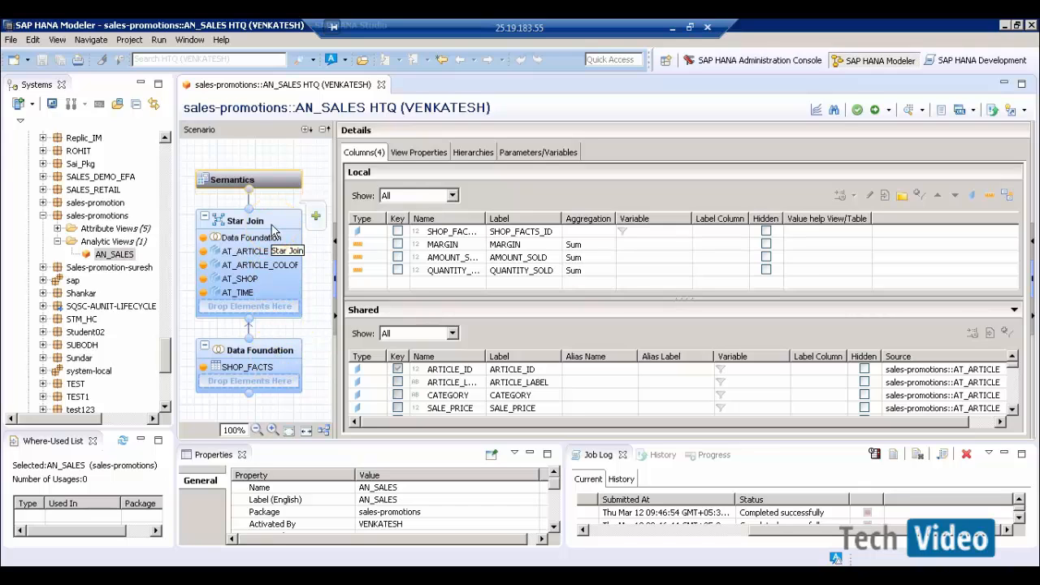
left_click(274, 182)
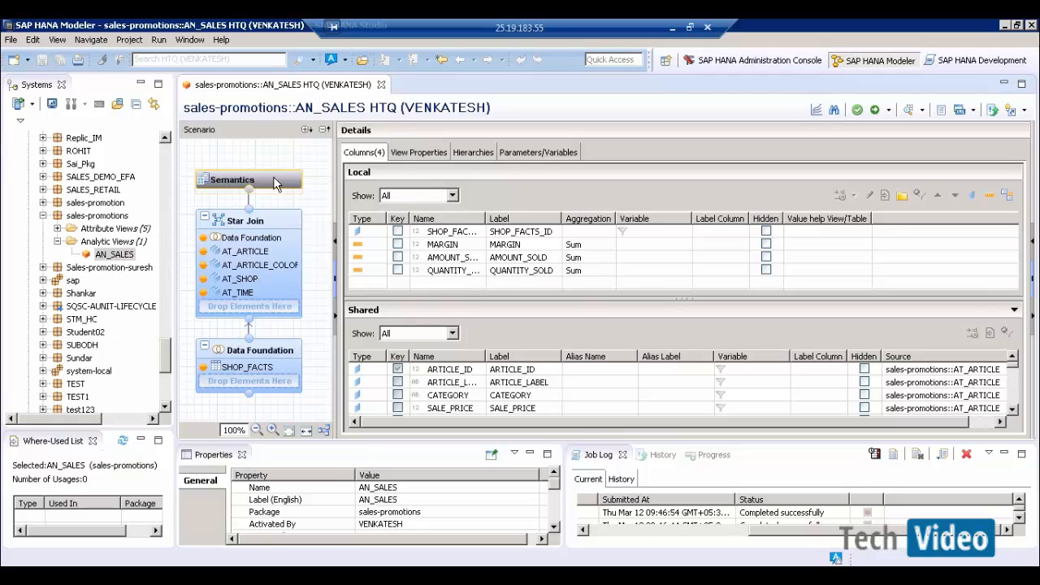
left_click(286, 369)
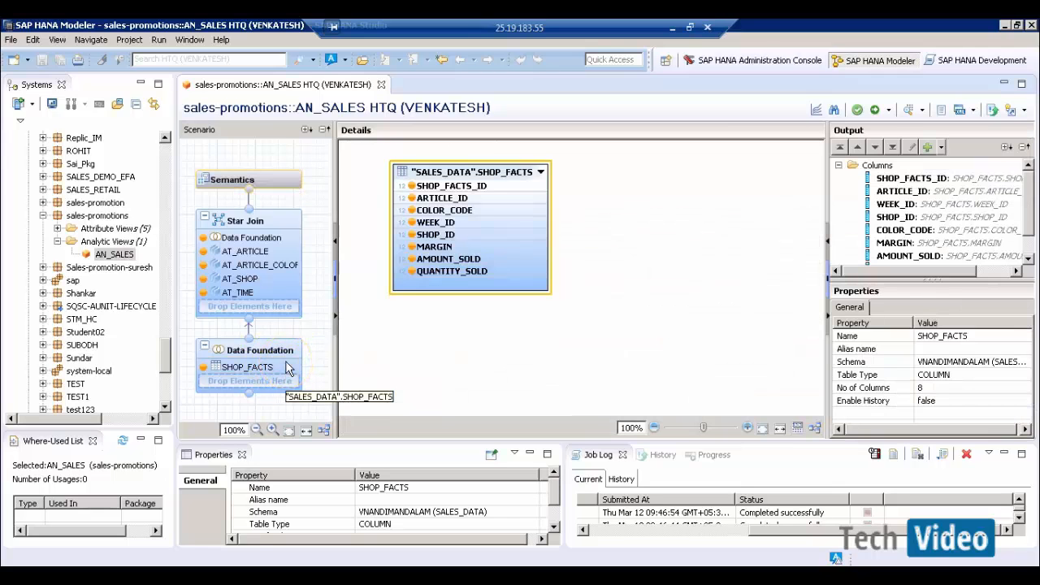
- Start a filter on SHOP_ID and browse its existing values, such as 64, without choosing one
left_click(416, 337)
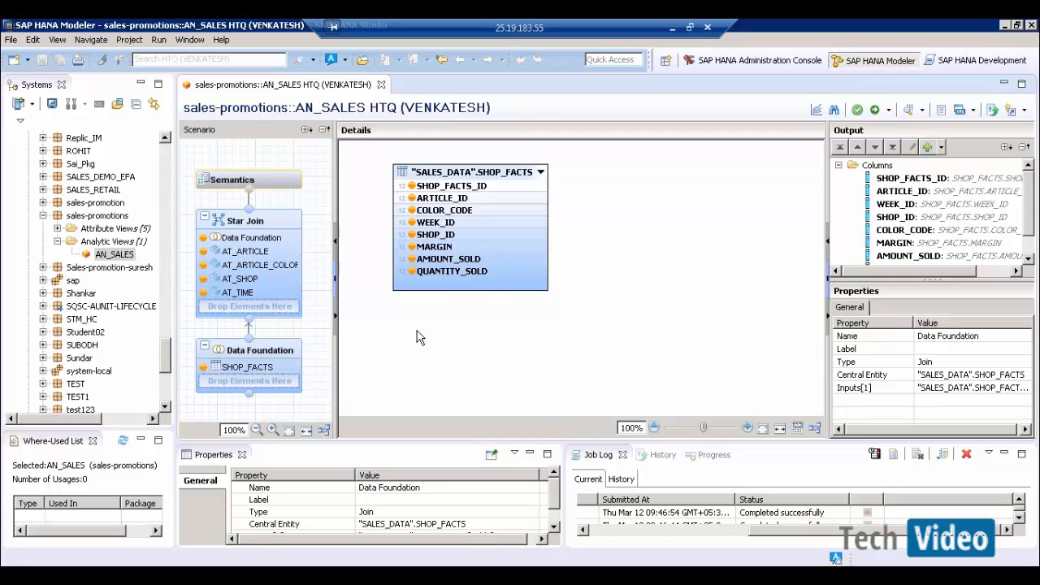
right_click(498, 237)
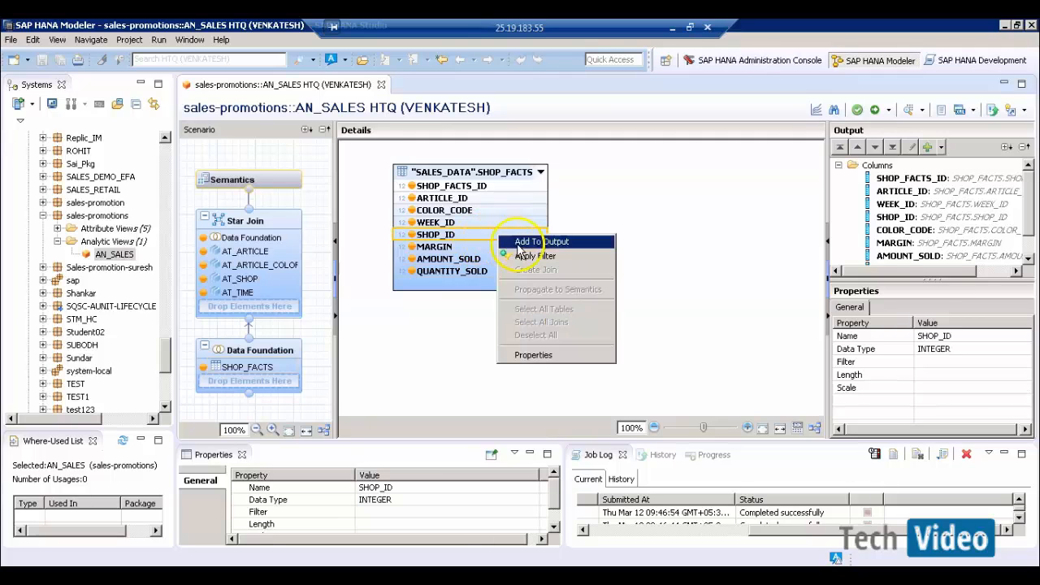
left_click(527, 257)
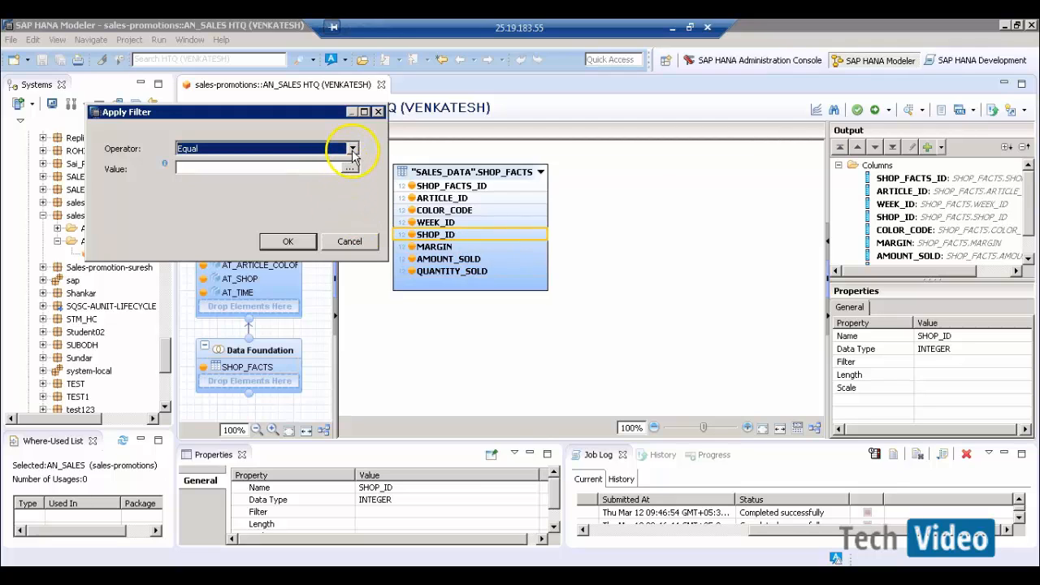
left_click(351, 149)
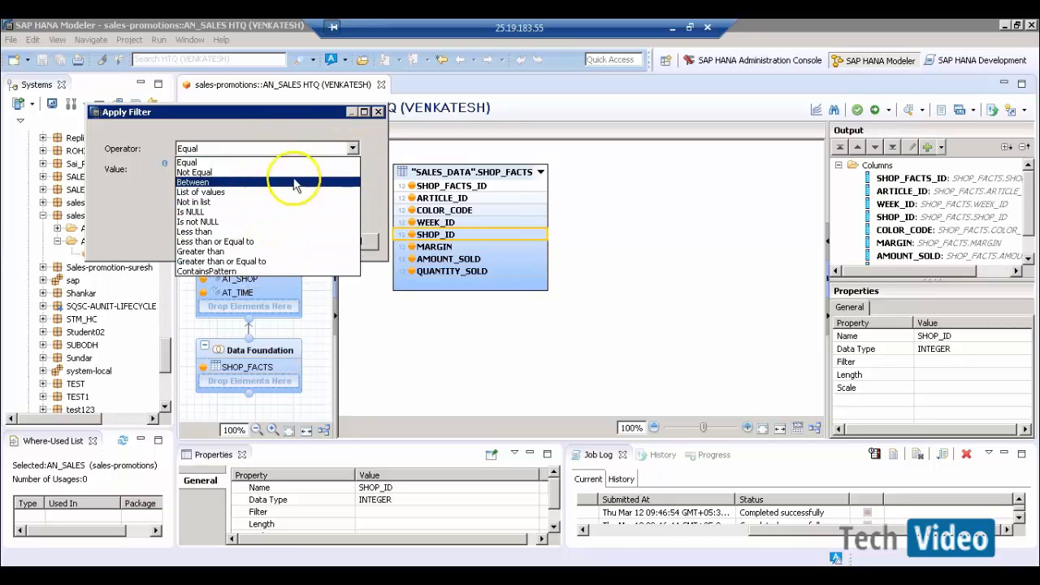
left_click(356, 163)
left_click(350, 169)
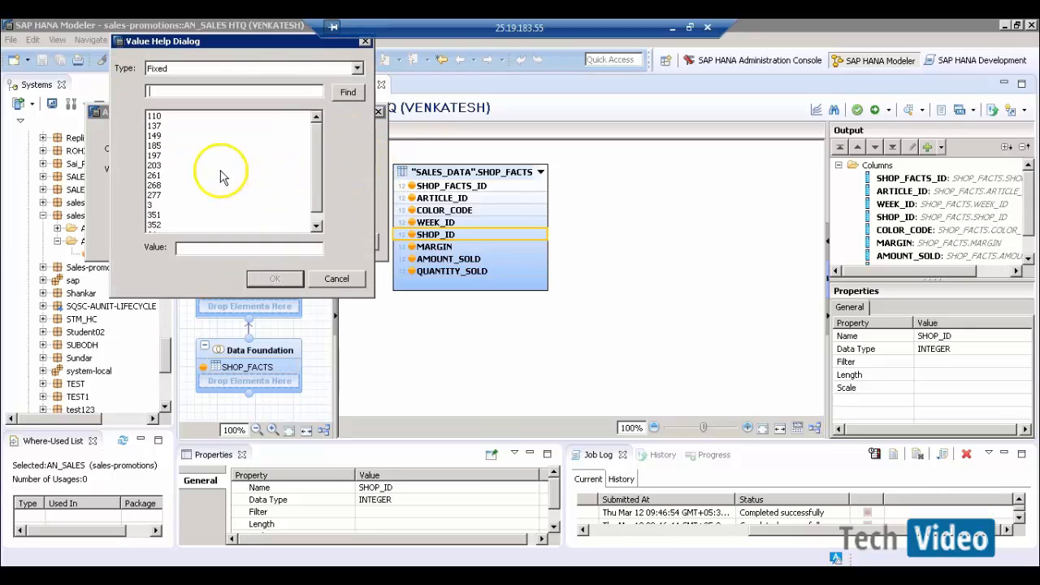
left_click_drag(313, 178, 321, 133)
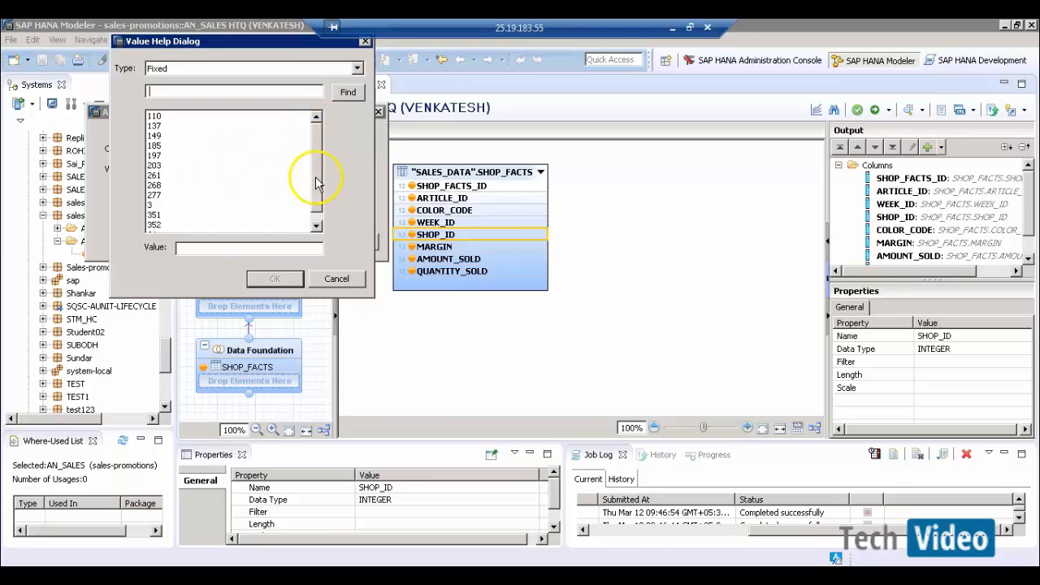
left_click(319, 212)
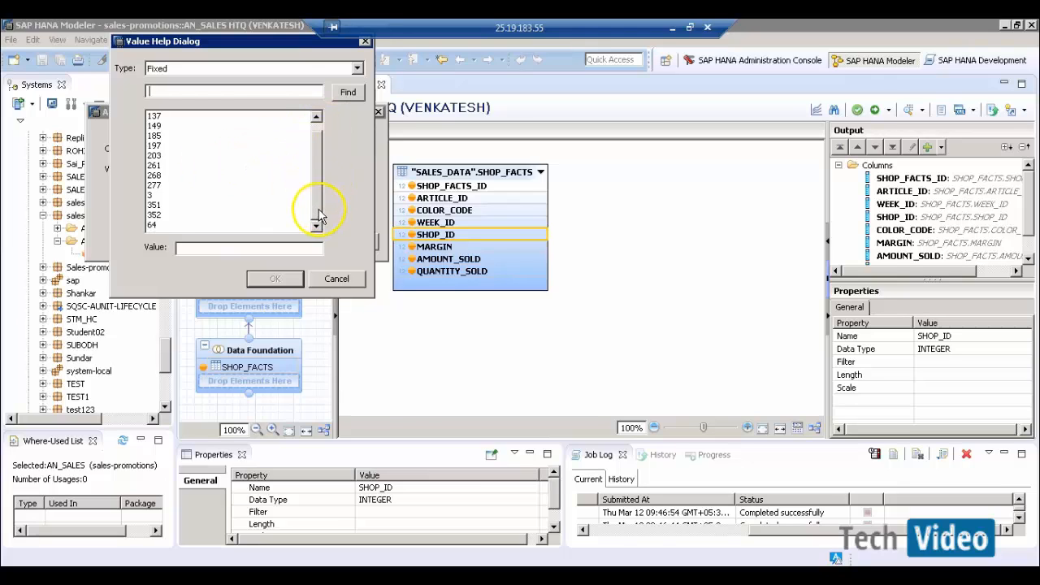
left_click(151, 195)
left_click(152, 224)
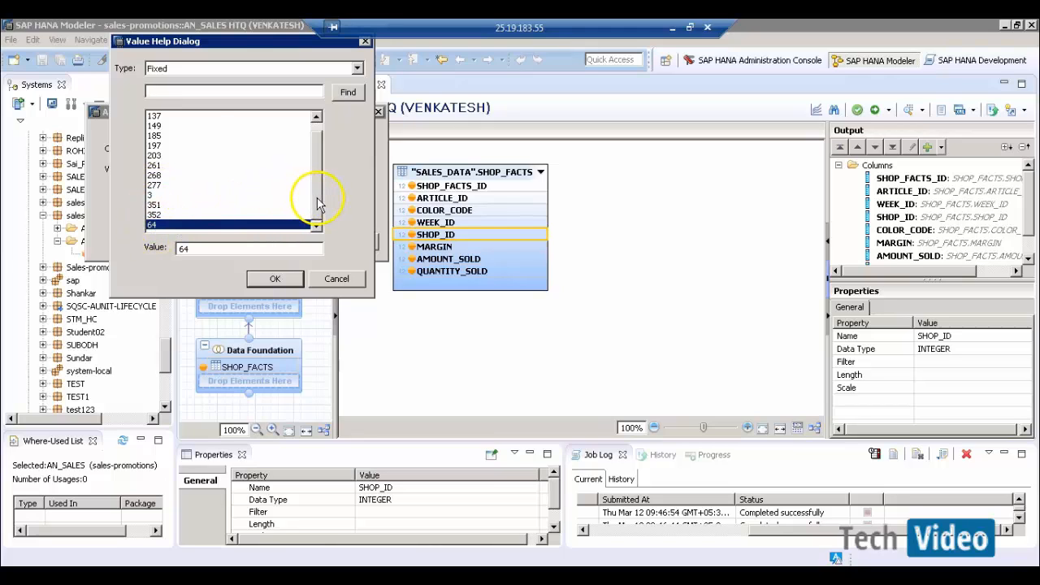
left_click_drag(319, 203, 319, 154)
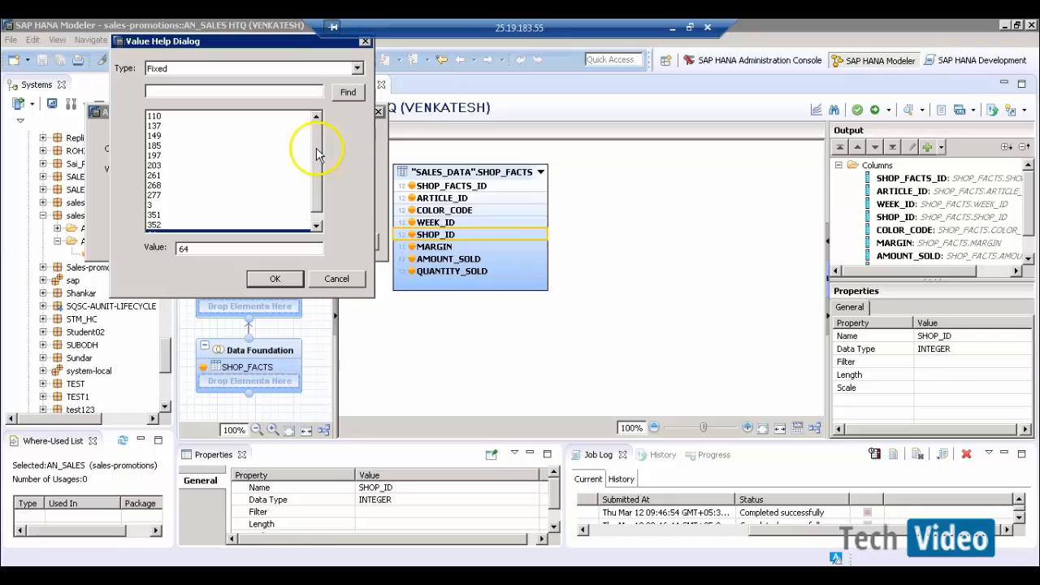
left_click(338, 281)
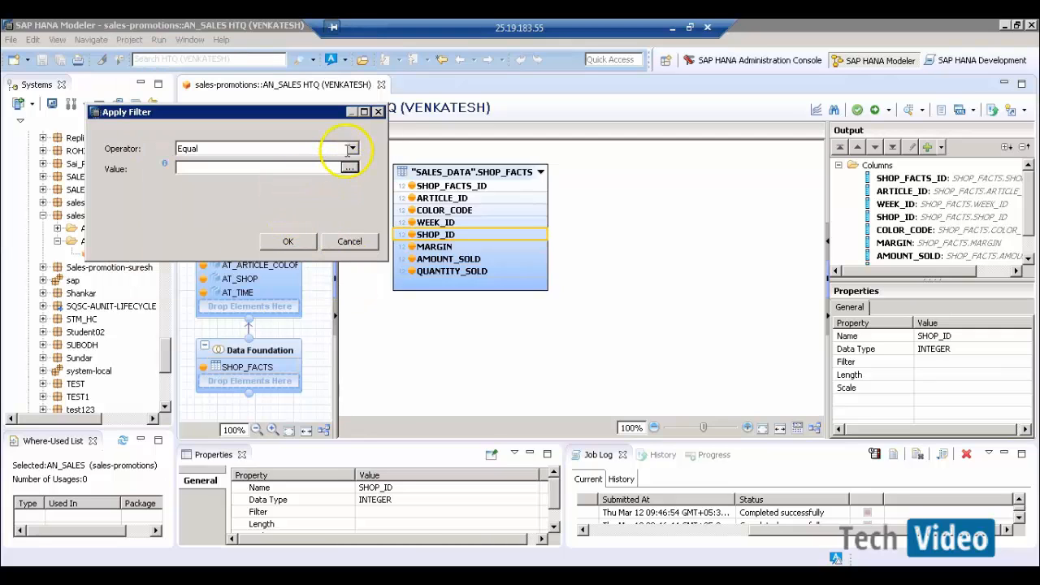
- Switch the filter operator to Greater than, then cancel the filter dialog
left_click(352, 149)
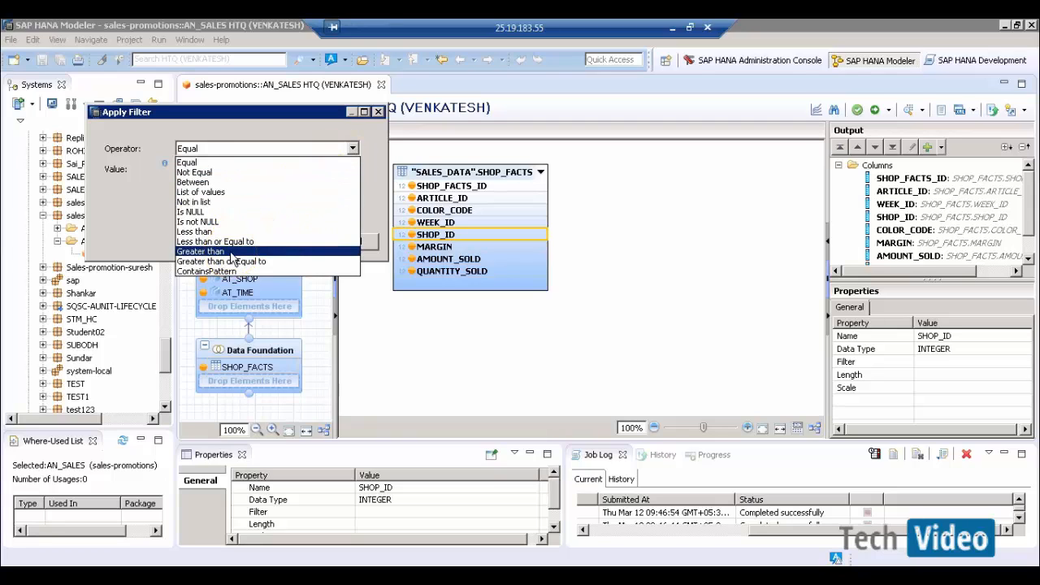
left_click(232, 252)
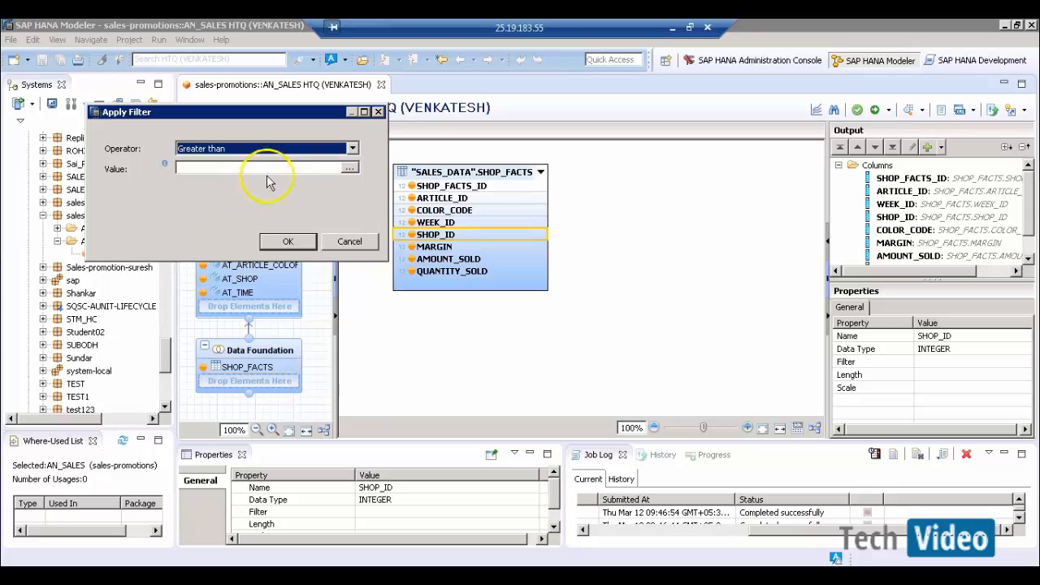
left_click(325, 170)
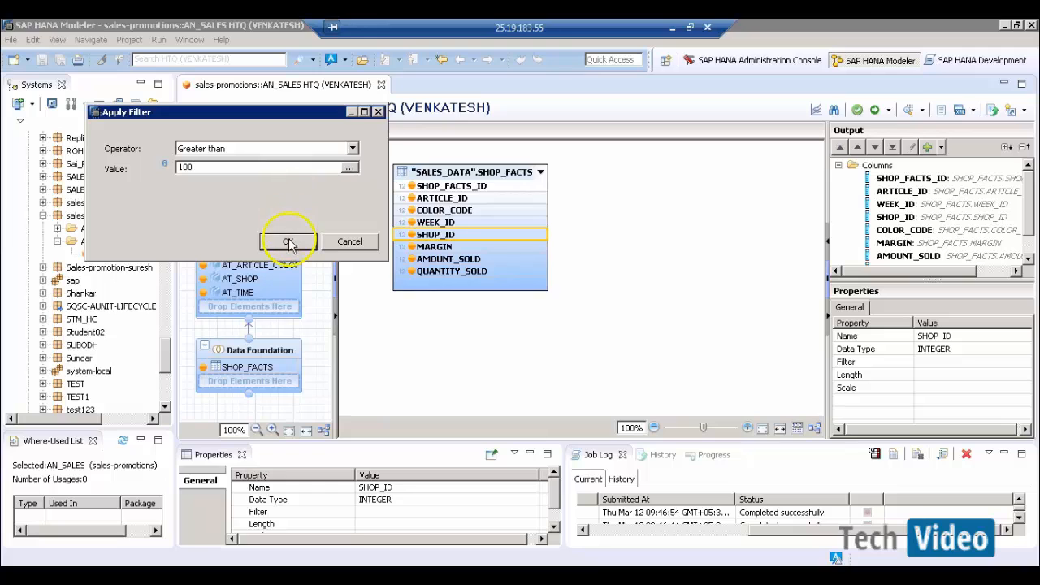
left_click(350, 242)
- Open a data preview of AN_SALES showing the distinct values of SHOP_ID
left_click(615, 195)
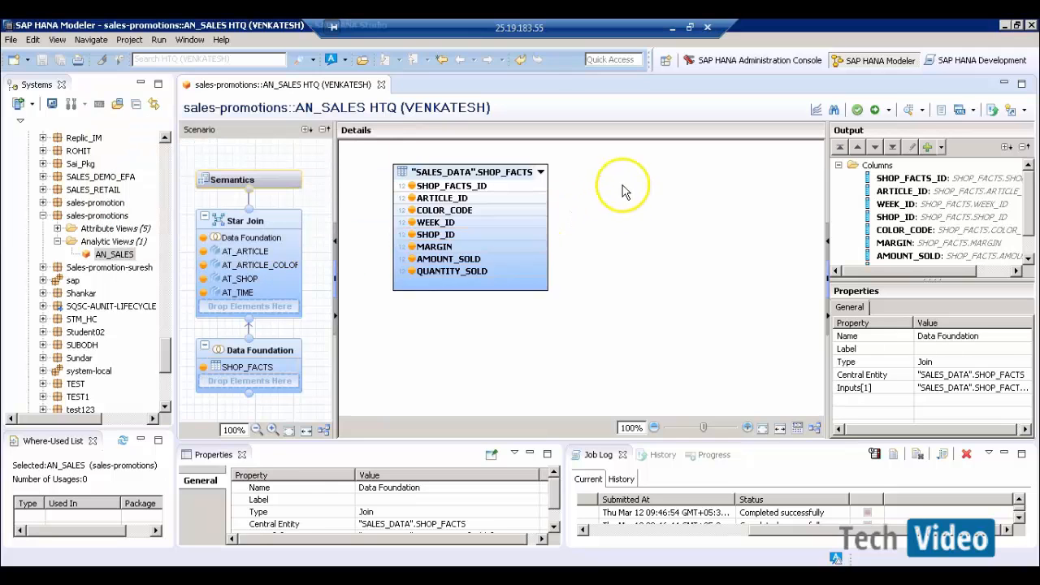
left_click(912, 109)
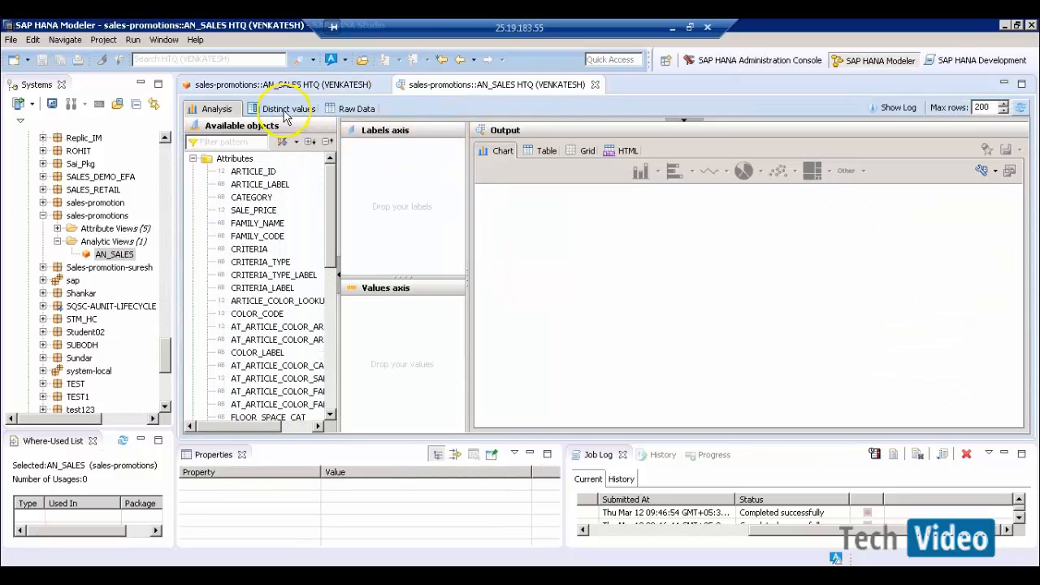
left_click(286, 112)
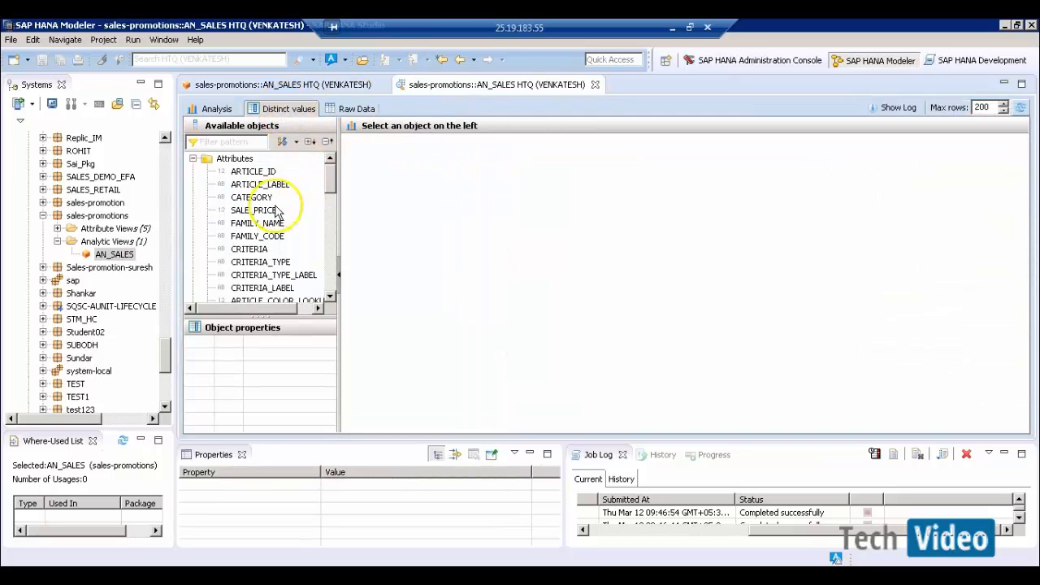
left_click(244, 145)
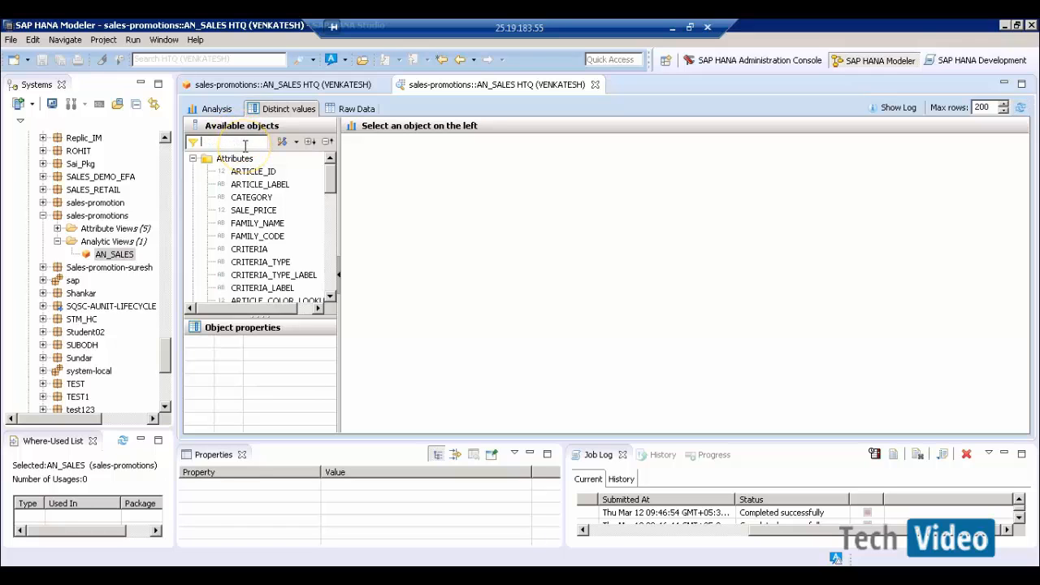
type("SHOP")
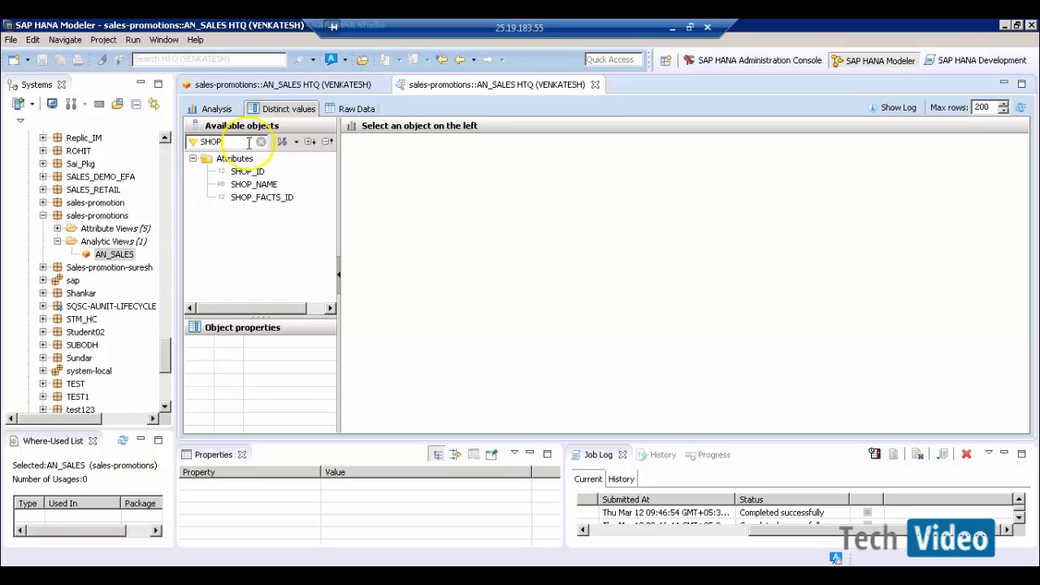
left_click(250, 171)
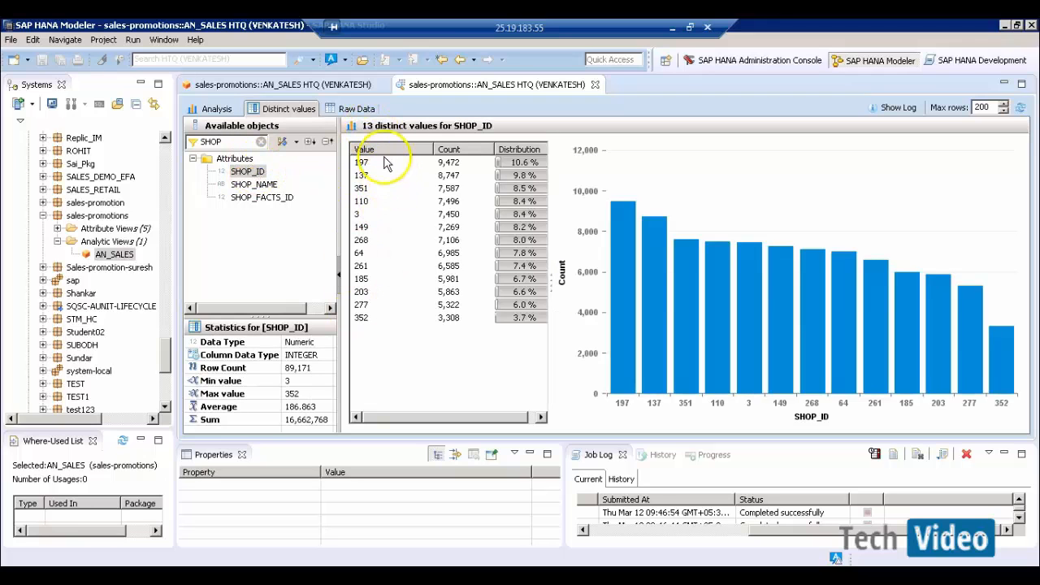
- Sort the 13 SHOP_ID values ascending, noting shops 3 and 64, then return to the design
left_click(386, 151)
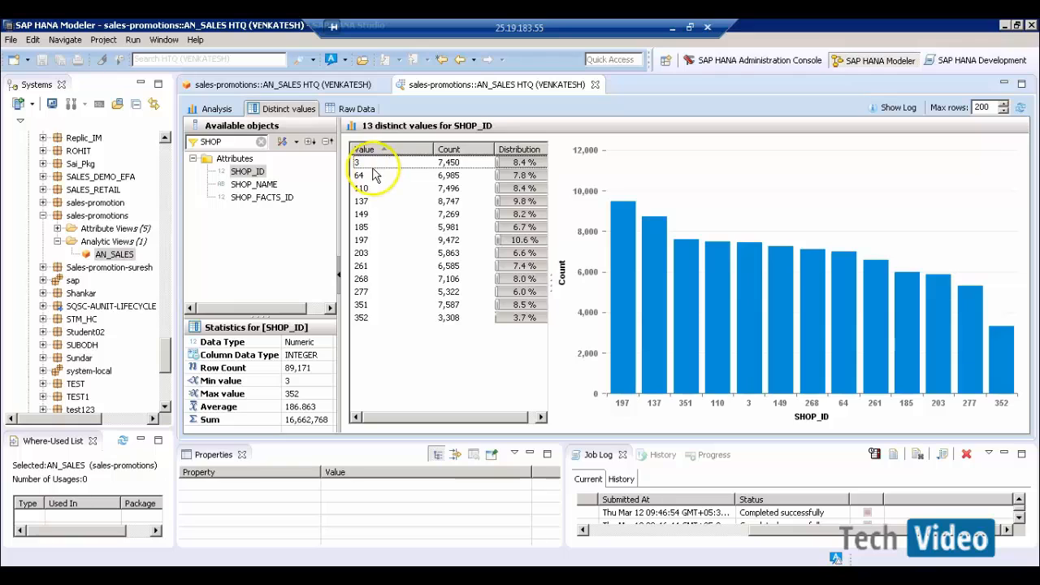
left_click(367, 162)
left_click(365, 177)
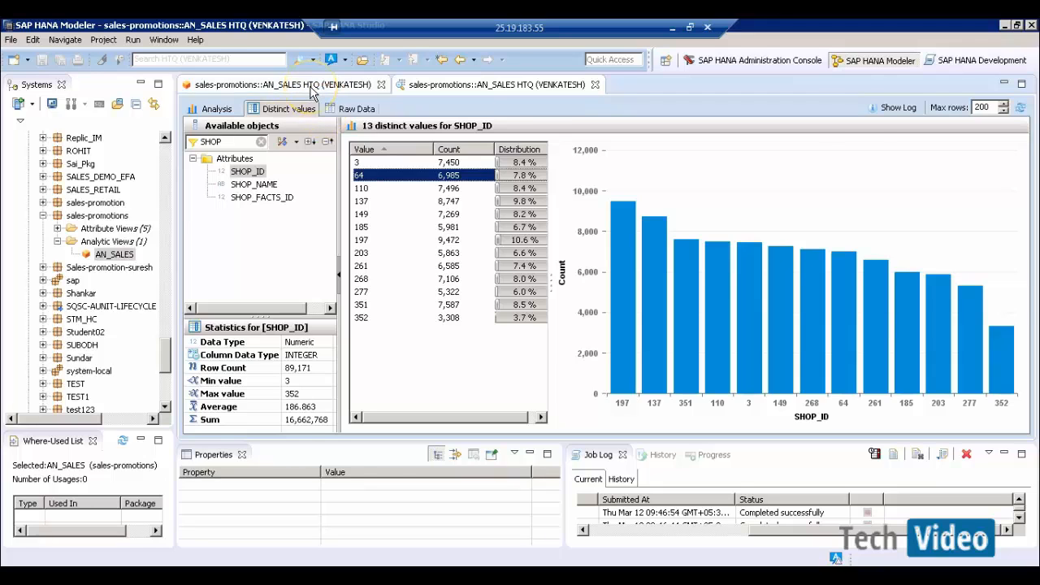
left_click(311, 89)
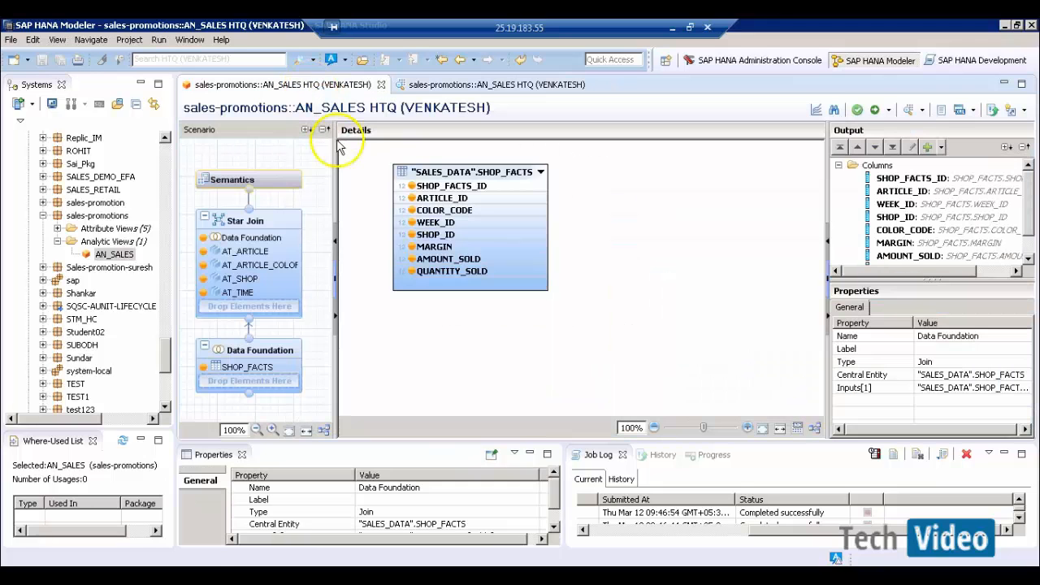
- Add a SHOP_ID Greater than 100 filter, then save and activate AN_SALES
right_click(437, 235)
left_click(464, 258)
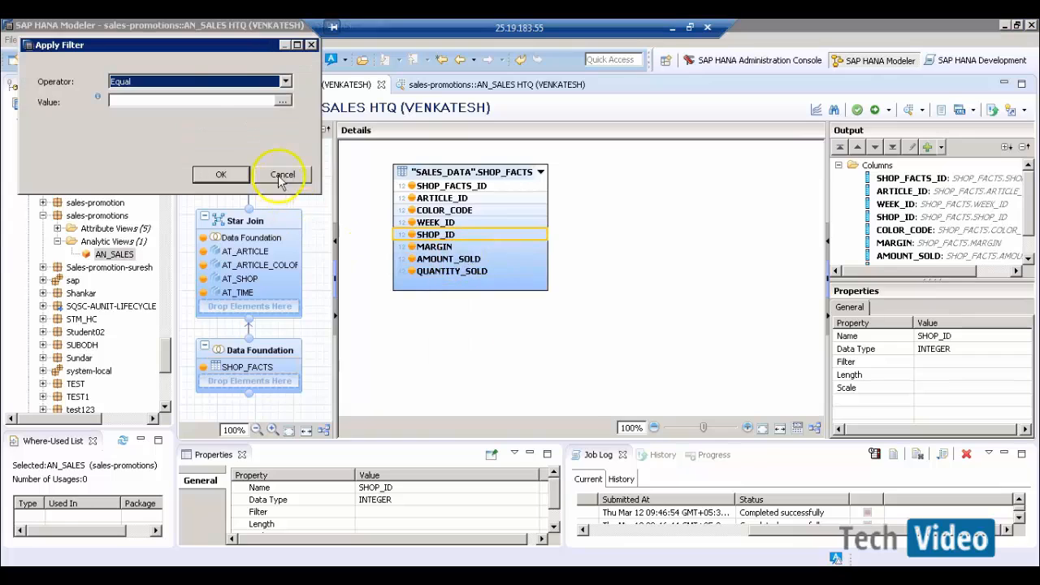
left_click(211, 81)
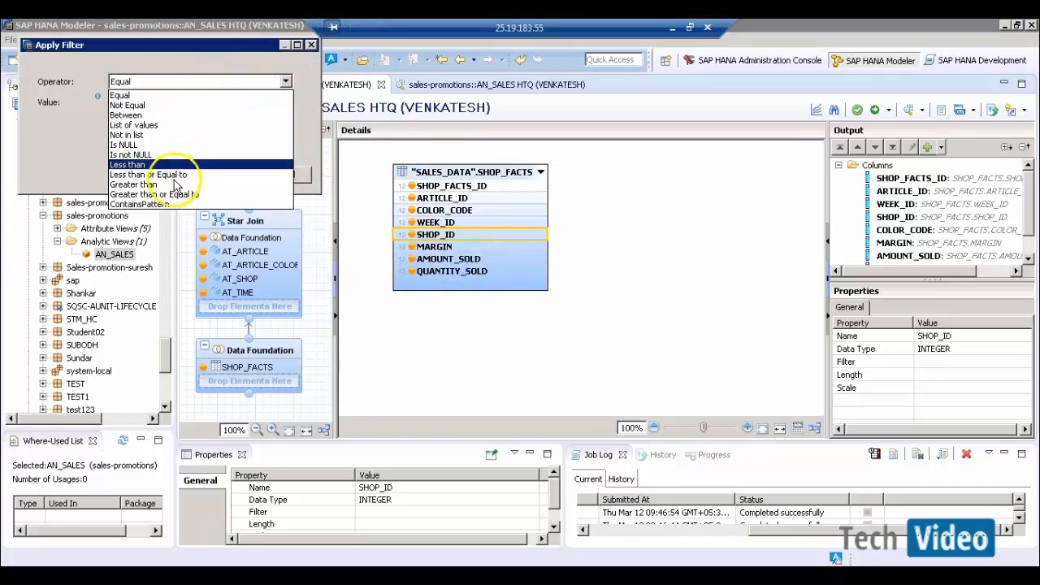
left_click(171, 186)
left_click(166, 100)
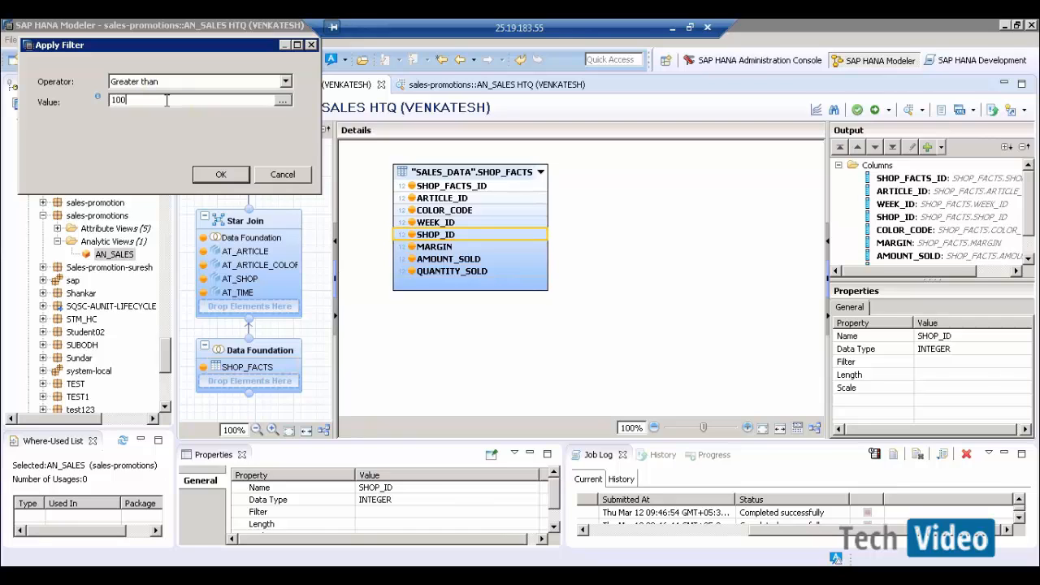
left_click(220, 178)
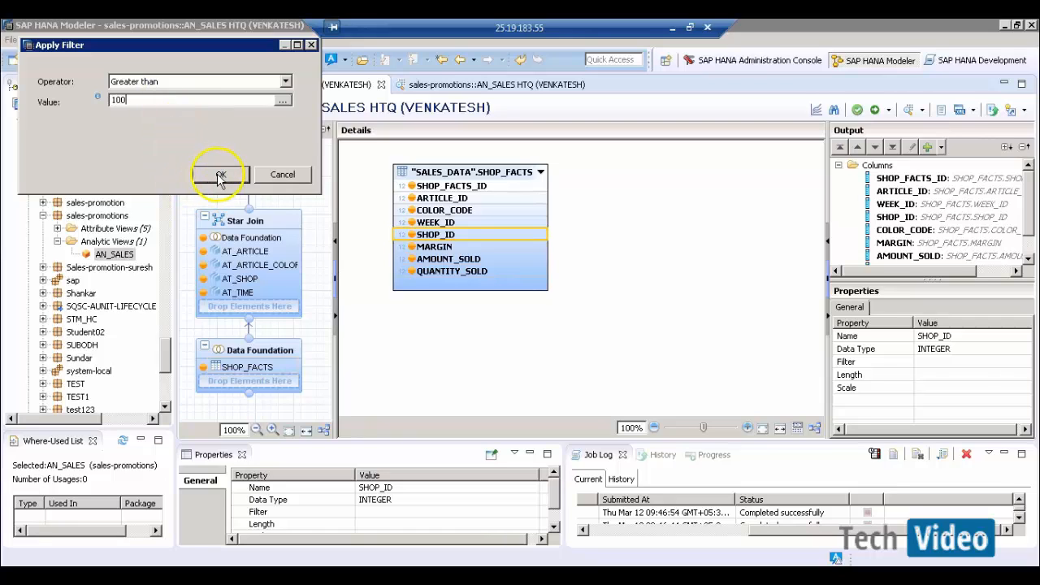
left_click(558, 252)
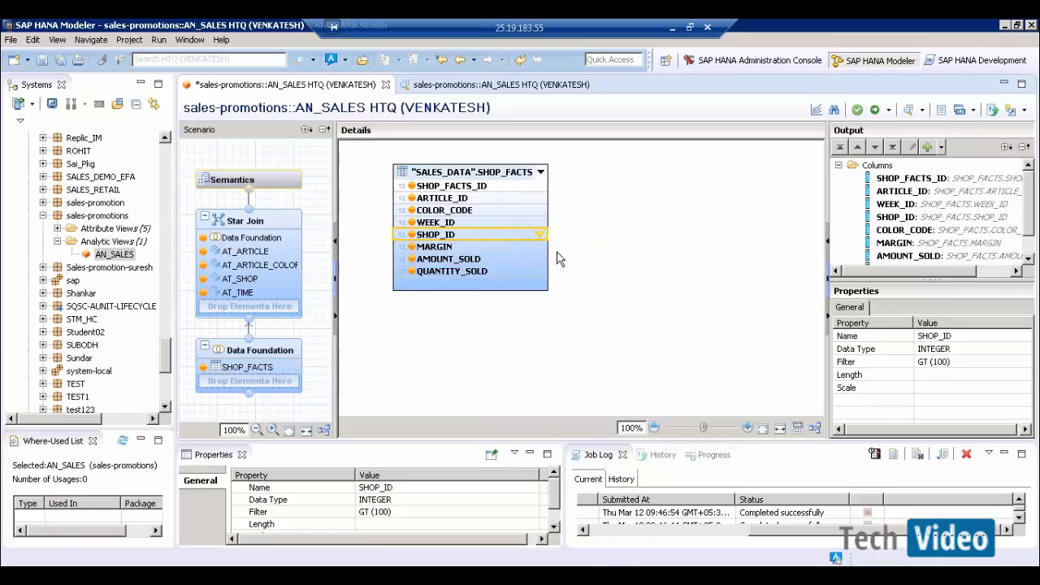
left_click(875, 112)
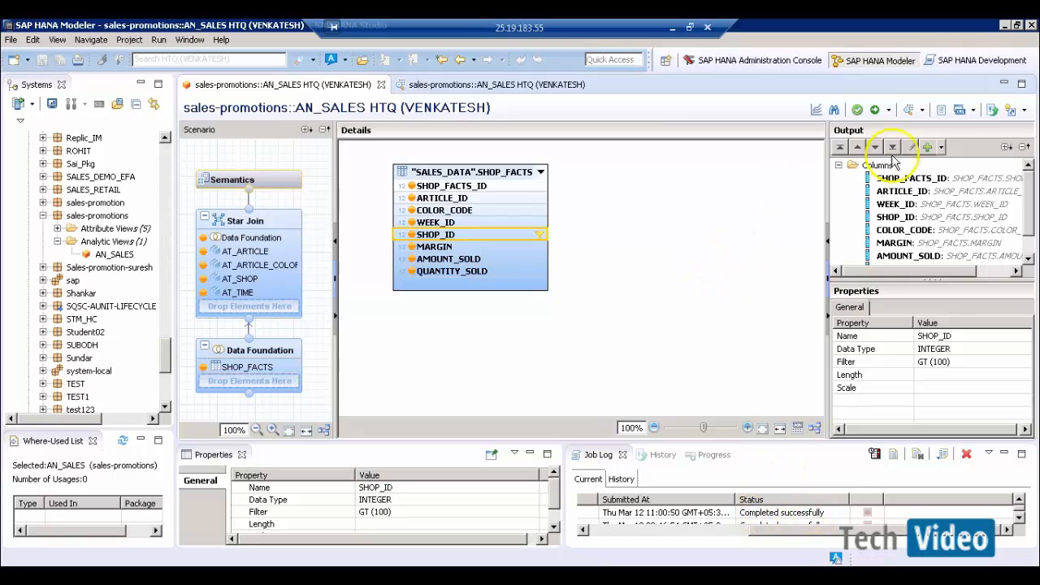
- Preview SHOP_ID distinct values again (11 values, 110 to 352), compare with the earlier preview, and close both
left_click(907, 114)
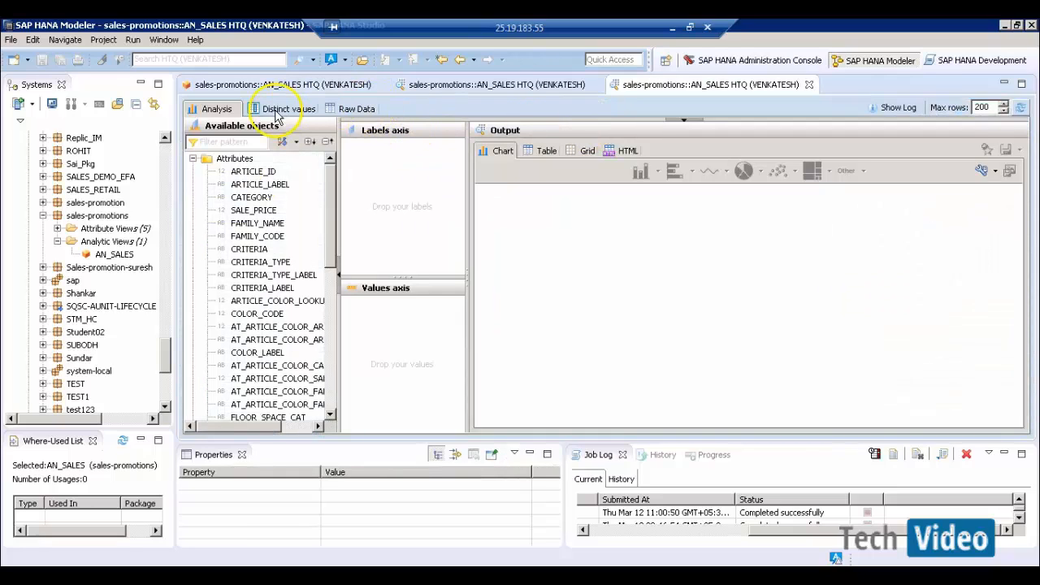
left_click(276, 112)
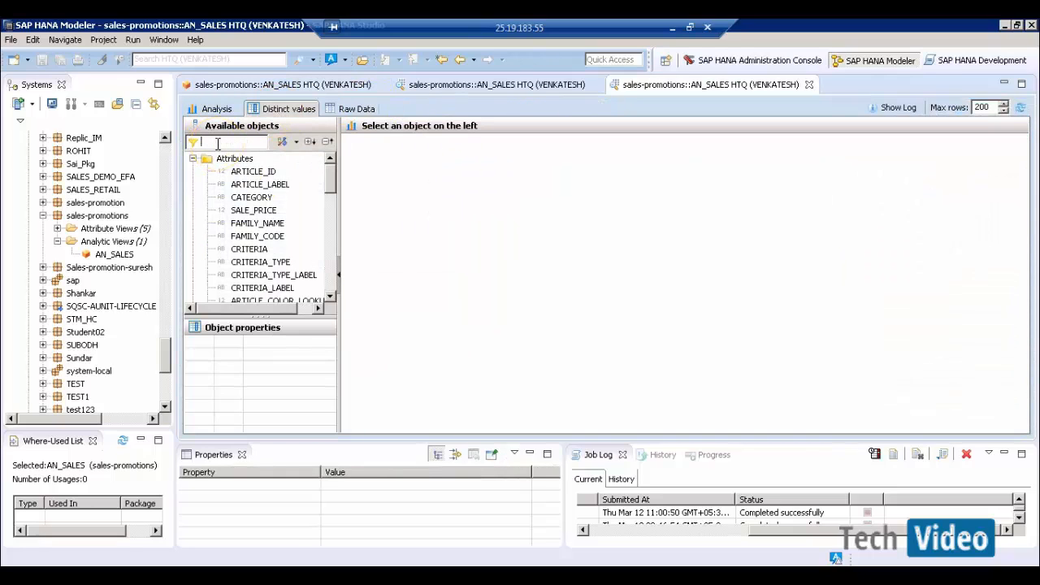
type("shop")
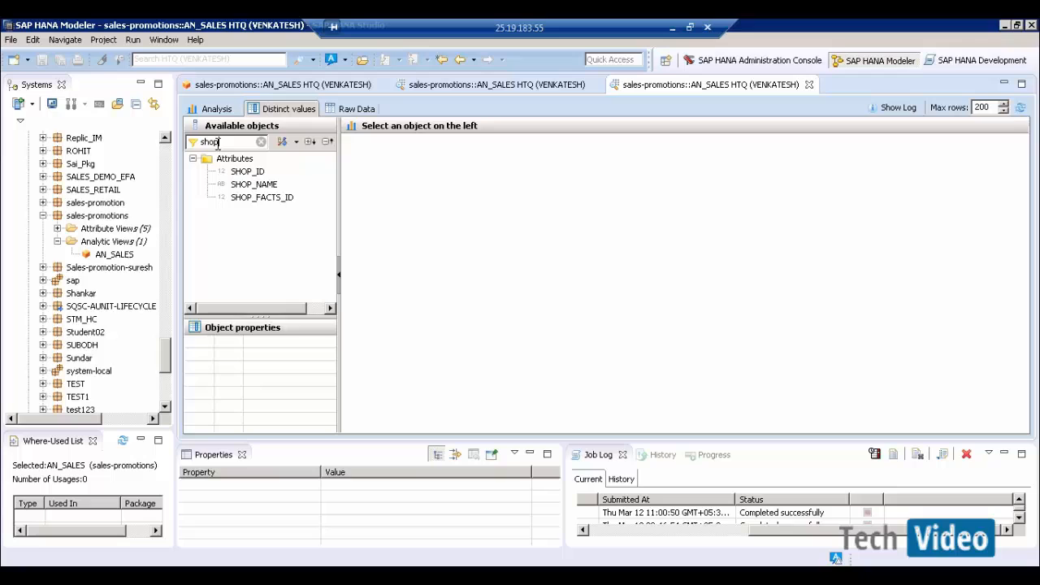
left_click(247, 172)
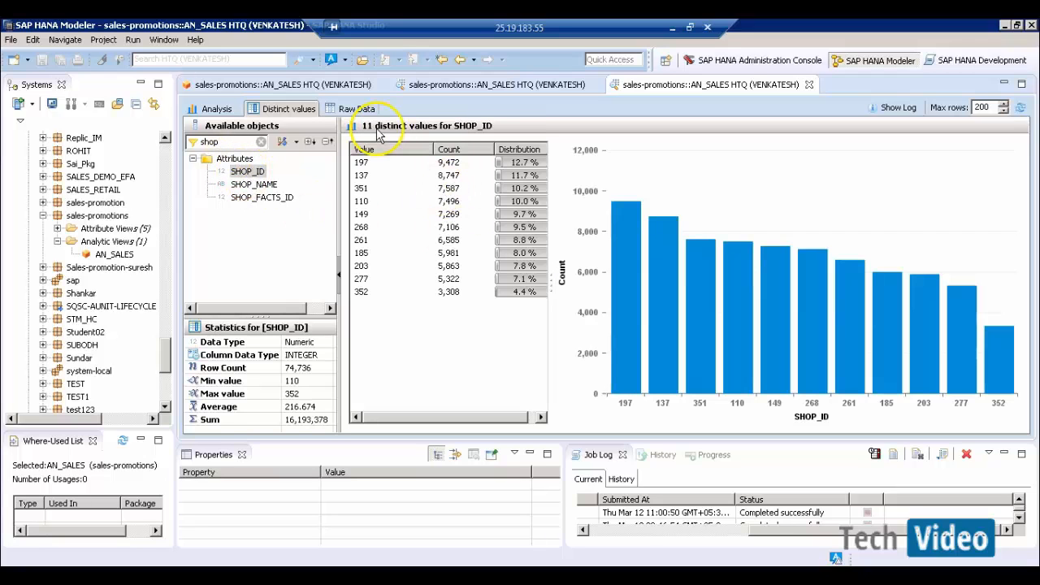
left_click(423, 85)
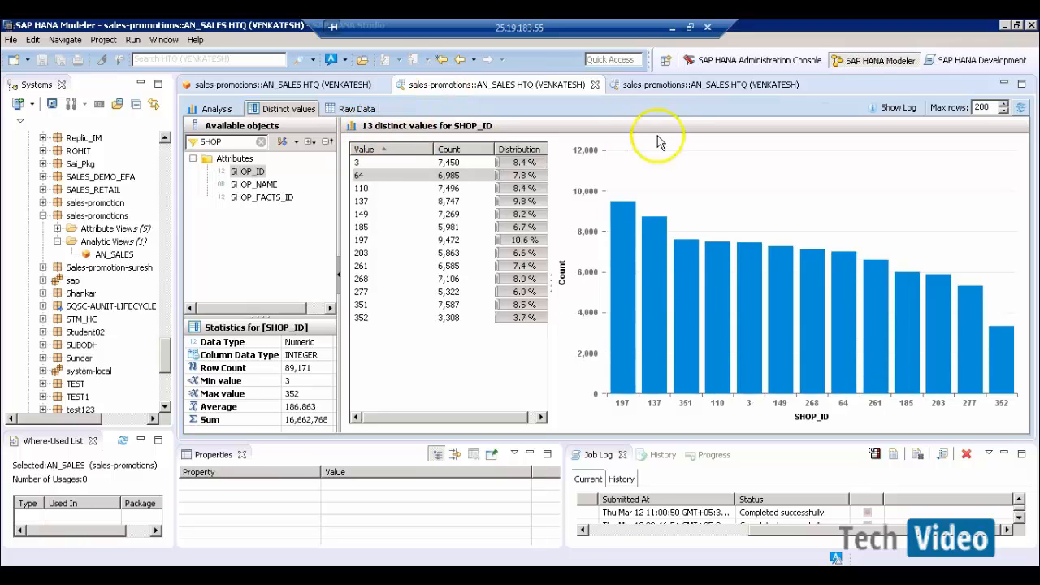
left_click(622, 84)
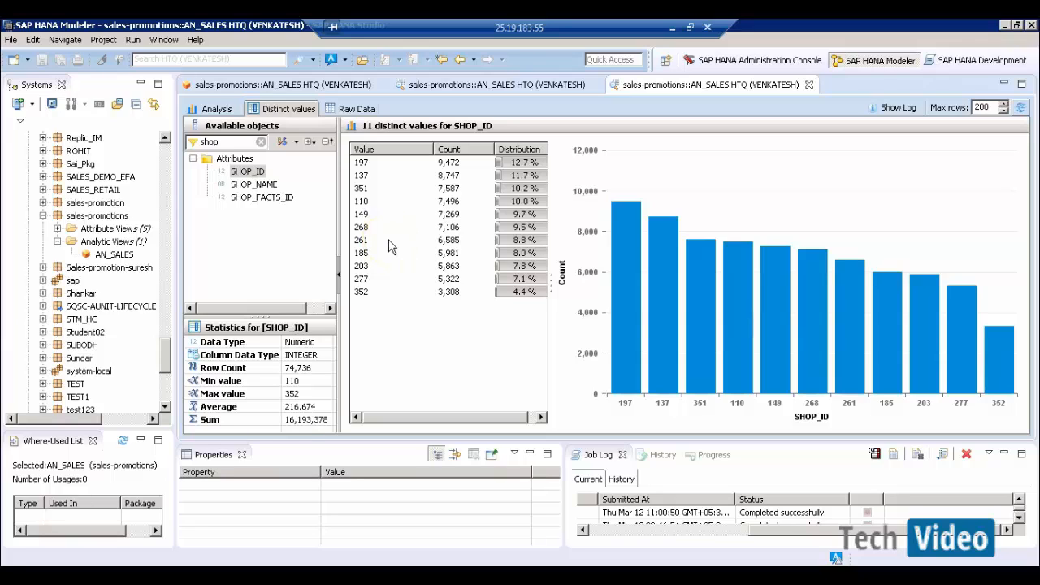
left_click(810, 86)
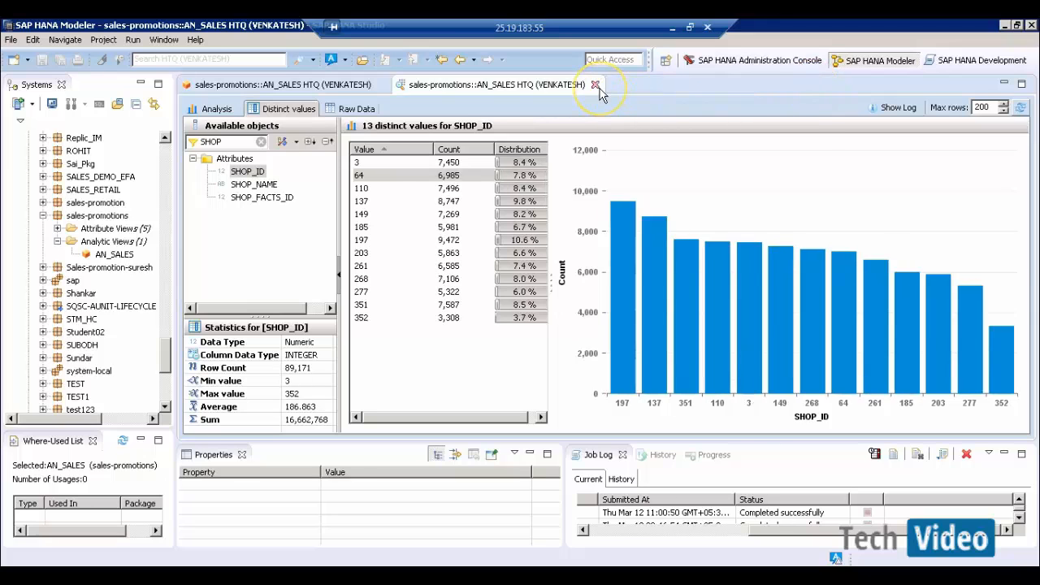
left_click(598, 84)
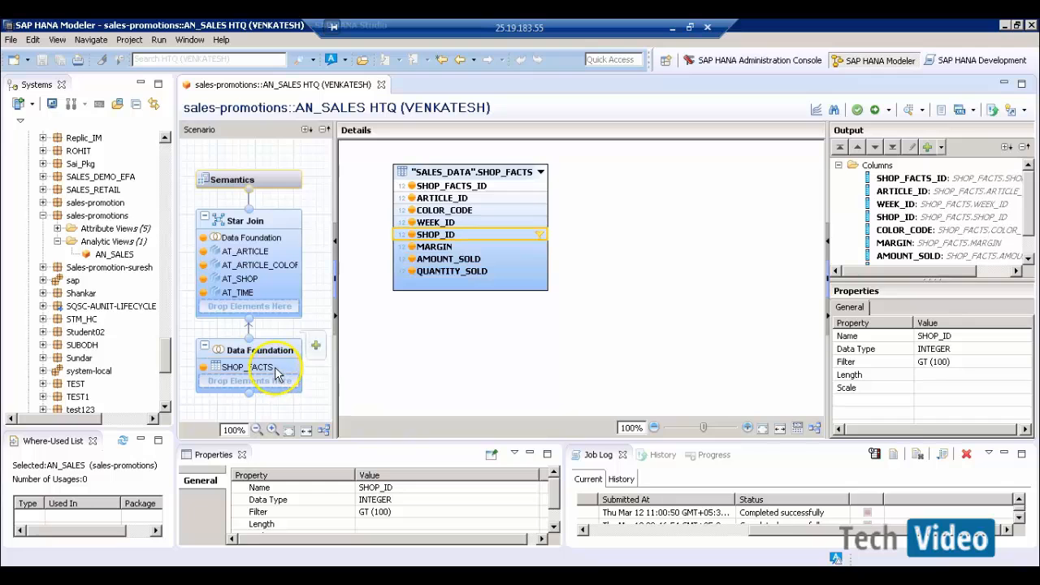
- Open the Star Join, inspect the AT_ARTICLE_COLOR attribute view, then close it
left_click(287, 284)
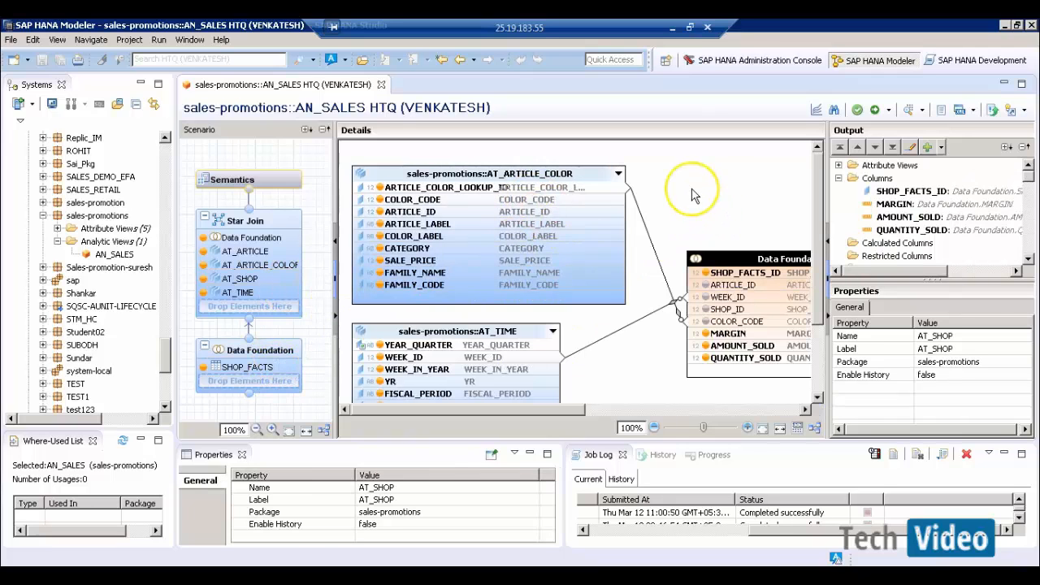
left_click(693, 195)
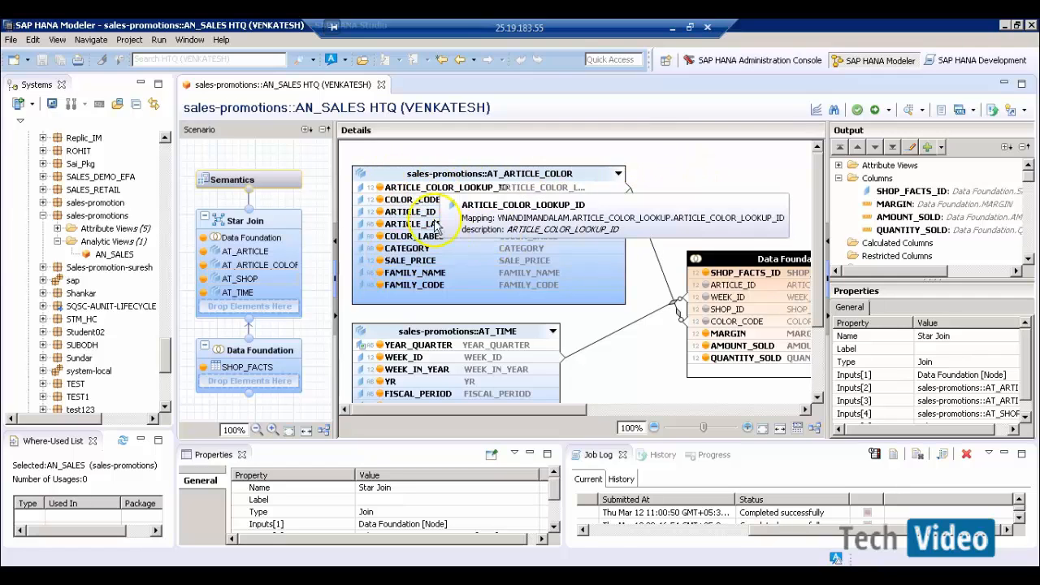
right_click(582, 173)
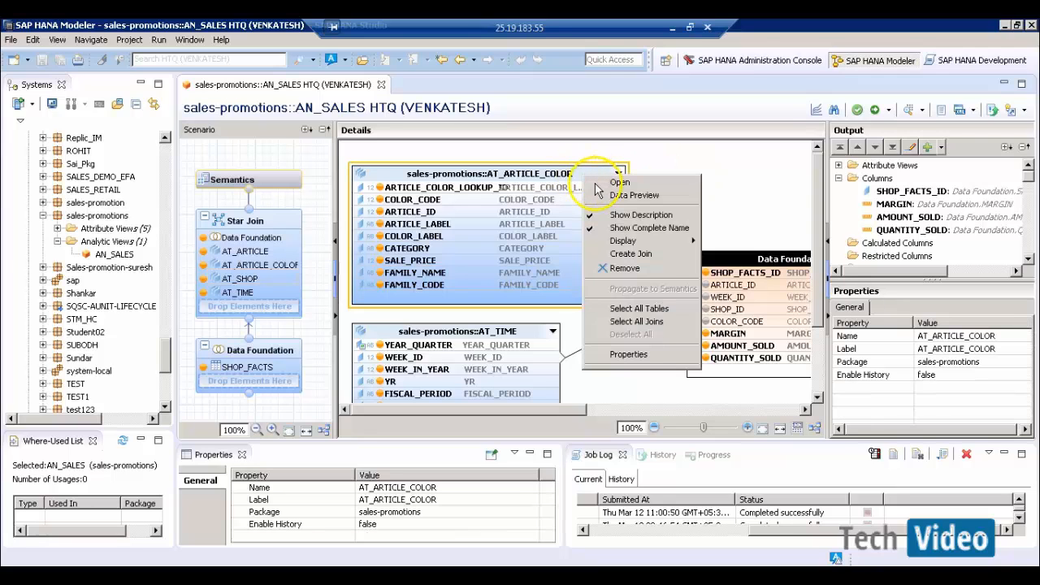
left_click(608, 183)
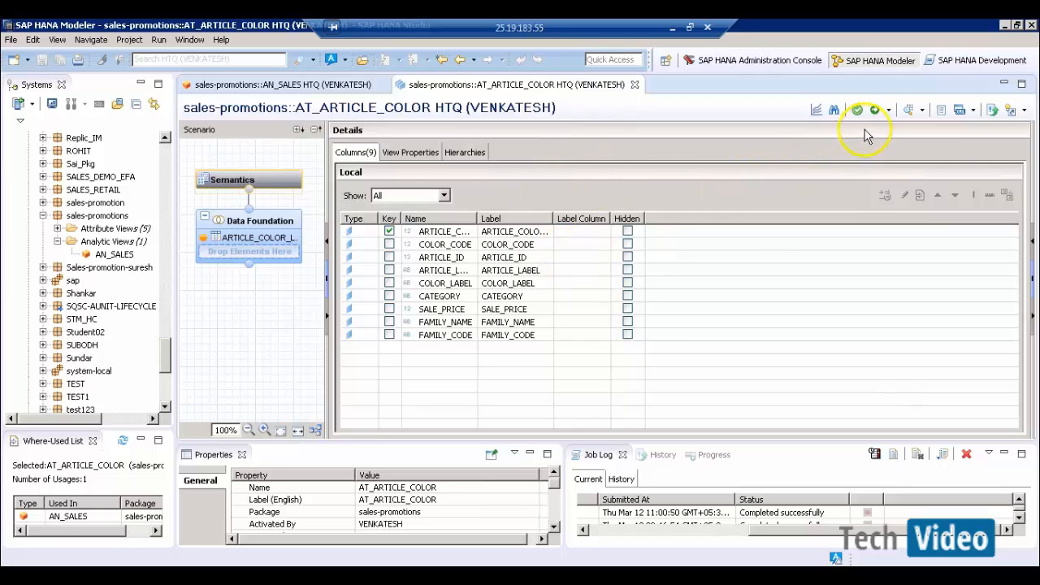
left_click(635, 85)
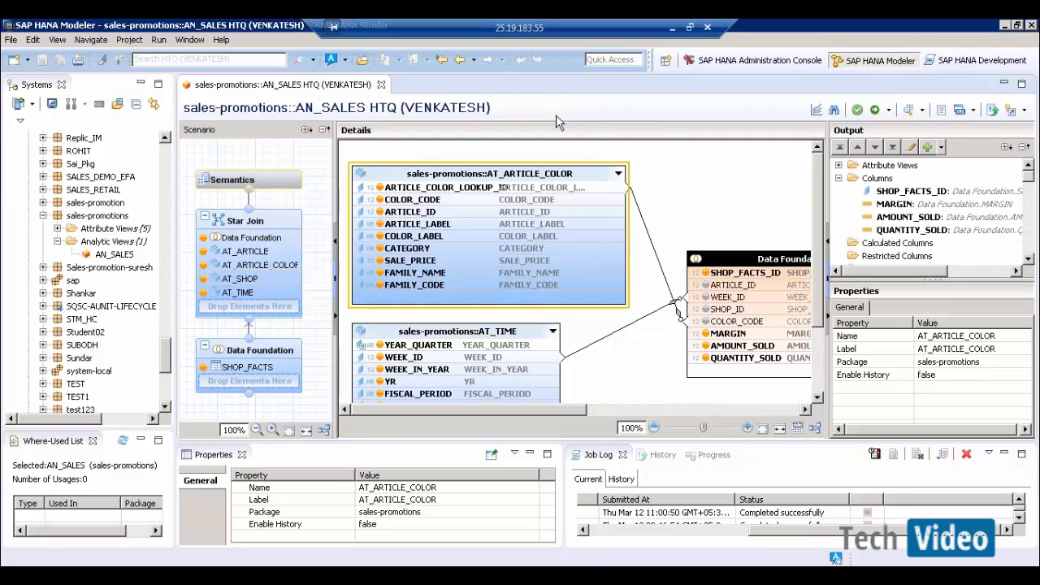
left_click(485, 191)
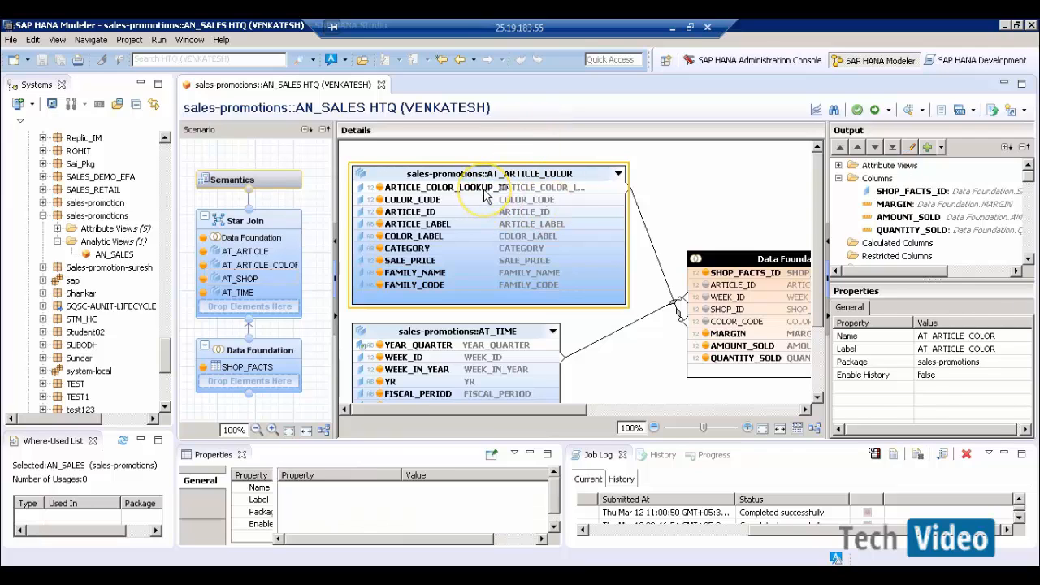
right_click(485, 193)
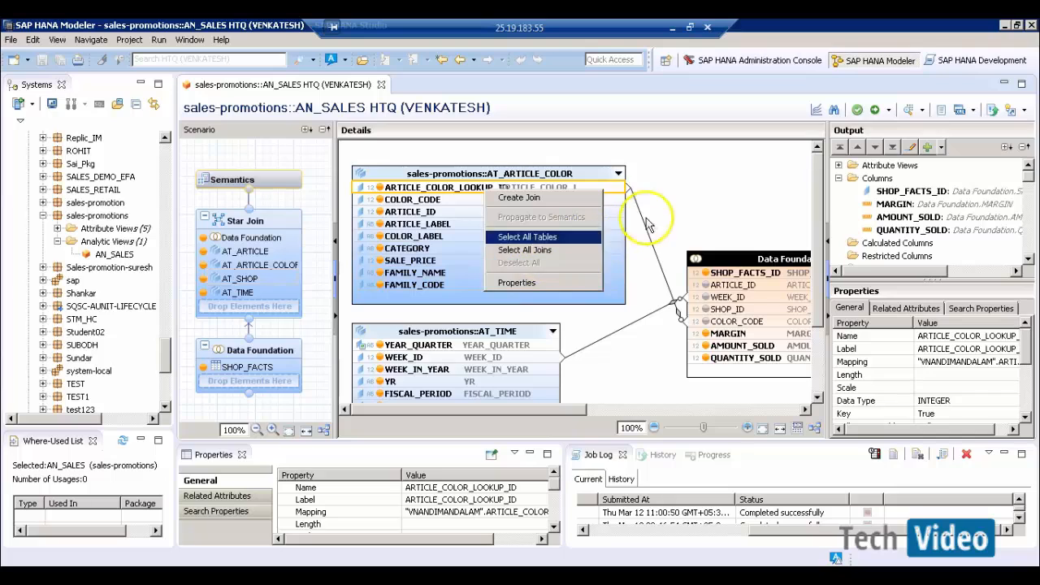
left_click(692, 211)
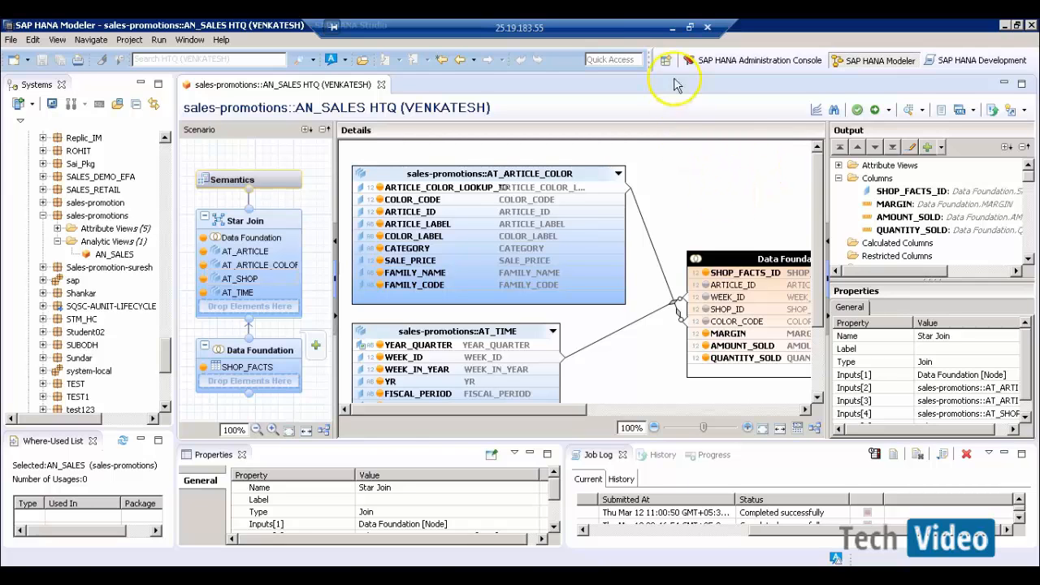
left_click(672, 28)
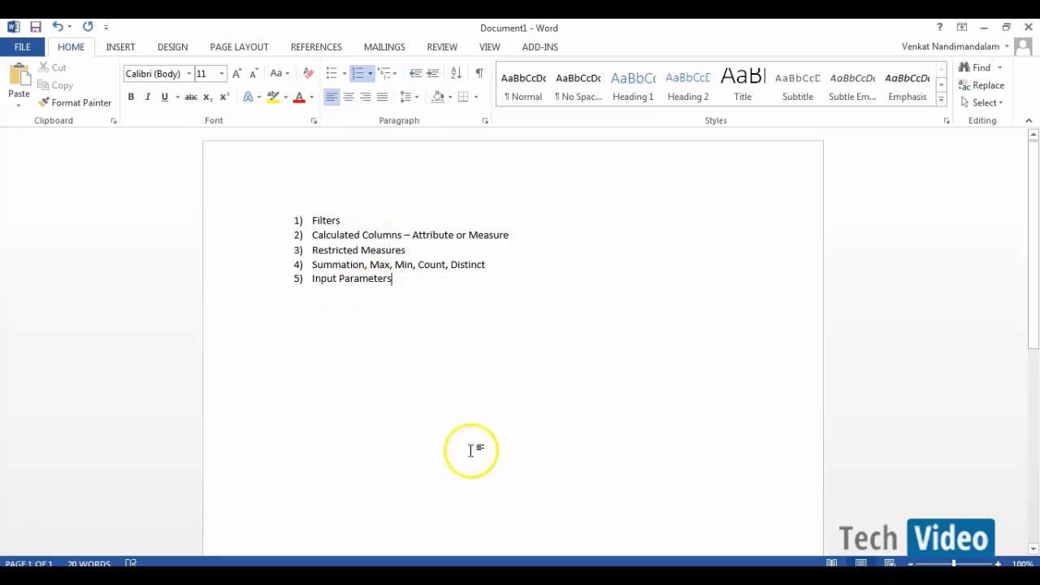
left_click(611, 577)
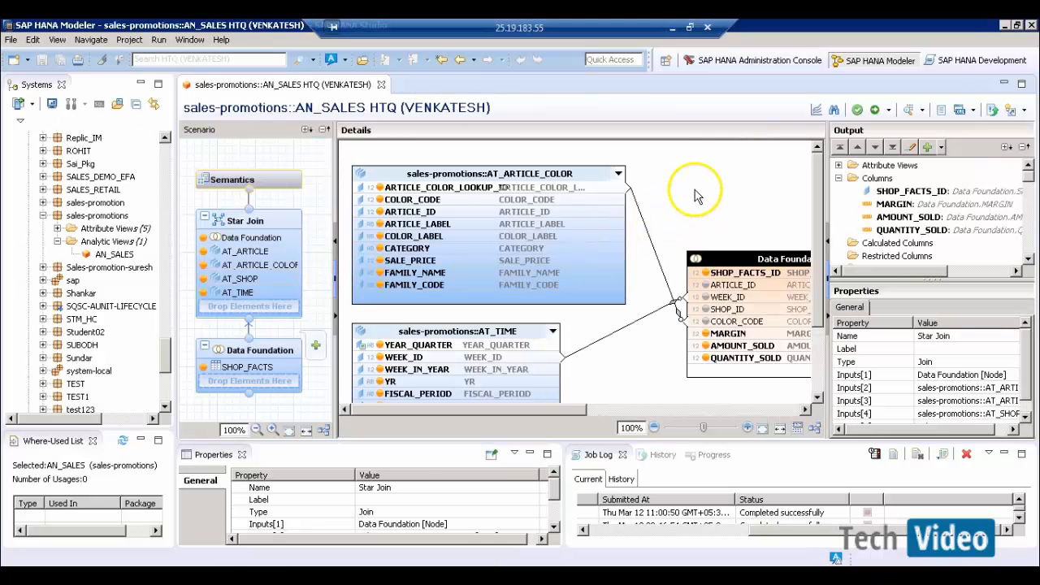
- Collapse the output columns and choose New Calculated Column under Calculated Columns
left_click(839, 178)
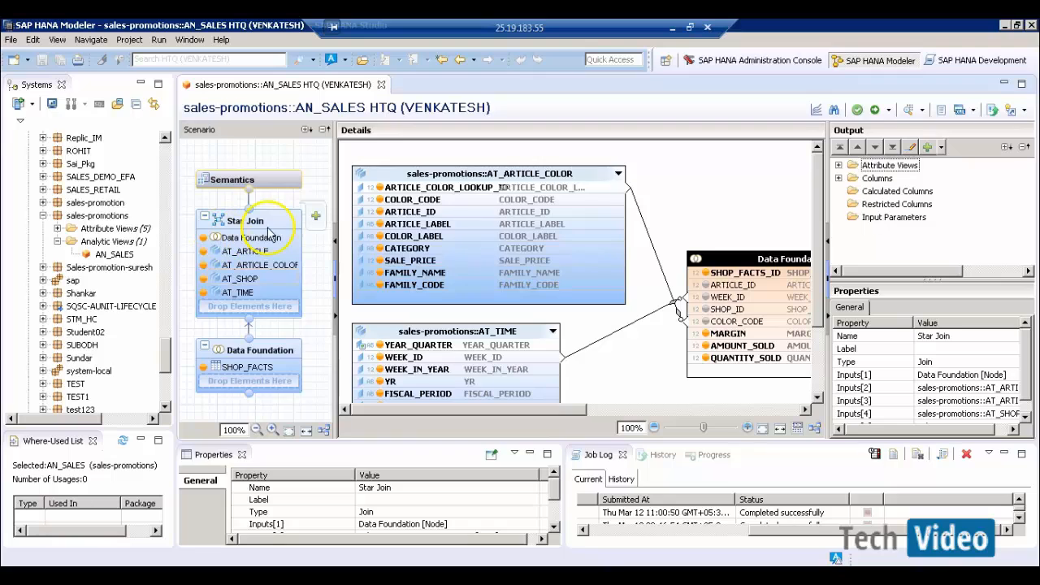
left_click(886, 192)
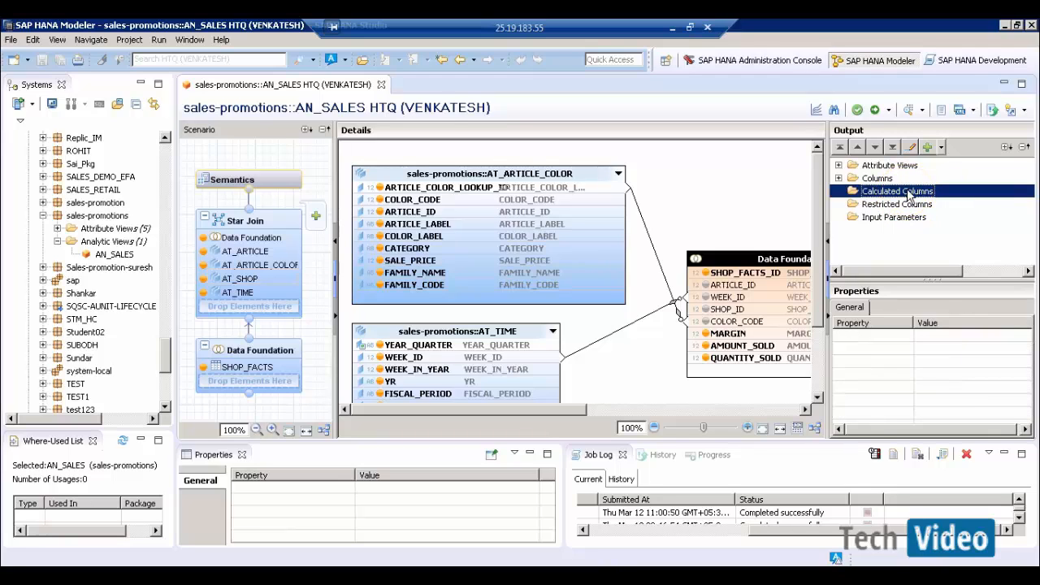
right_click(911, 195)
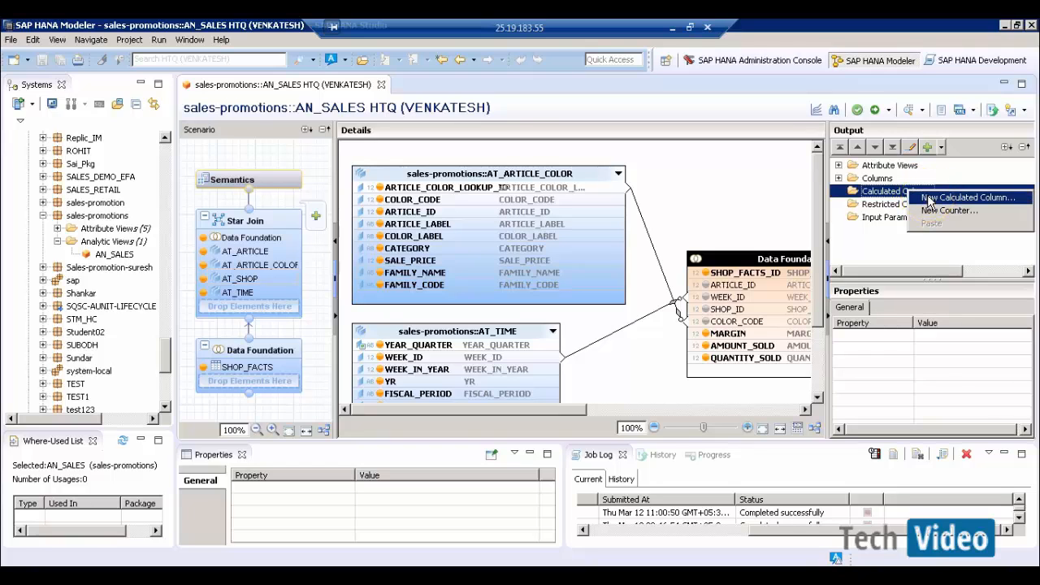
left_click(967, 198)
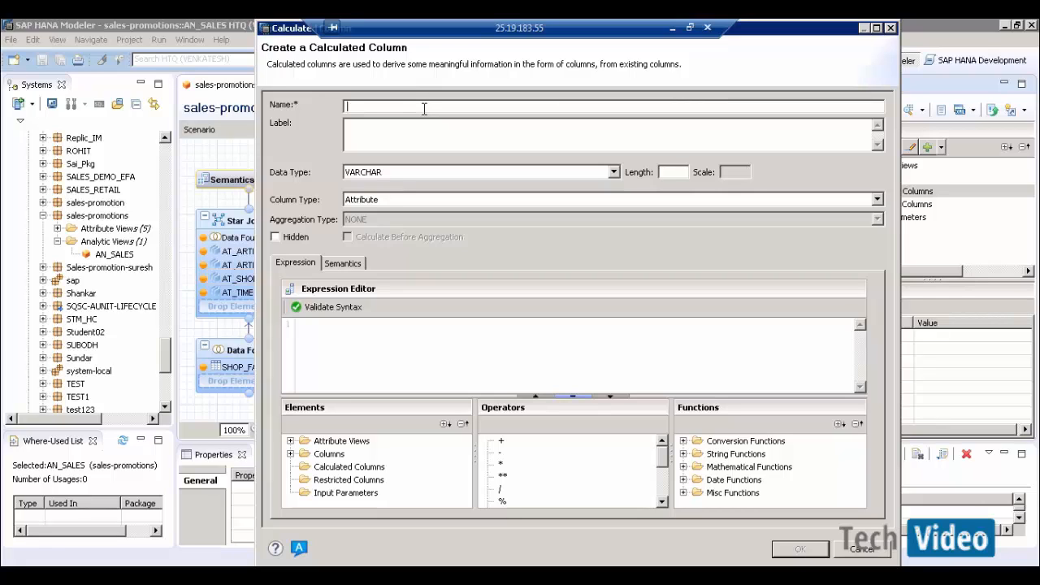
- Enter DISCOUNT as the draft column name, check the diagram behind it, then cancel the form
type("DISCOUNT")
key("Tab")
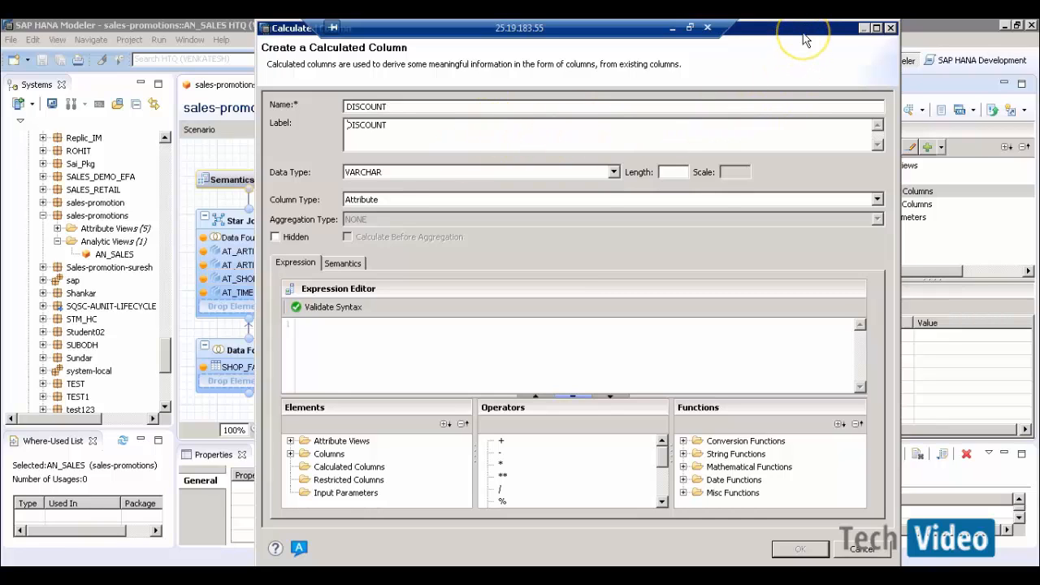
left_click_drag(803, 33, 188, 47)
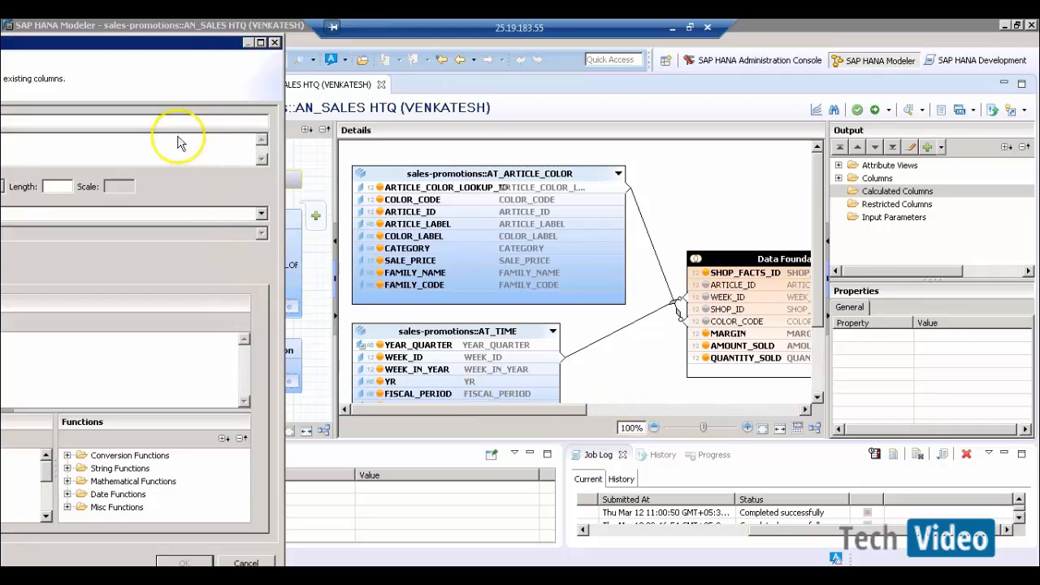
left_click_drag(190, 47, 195, 41)
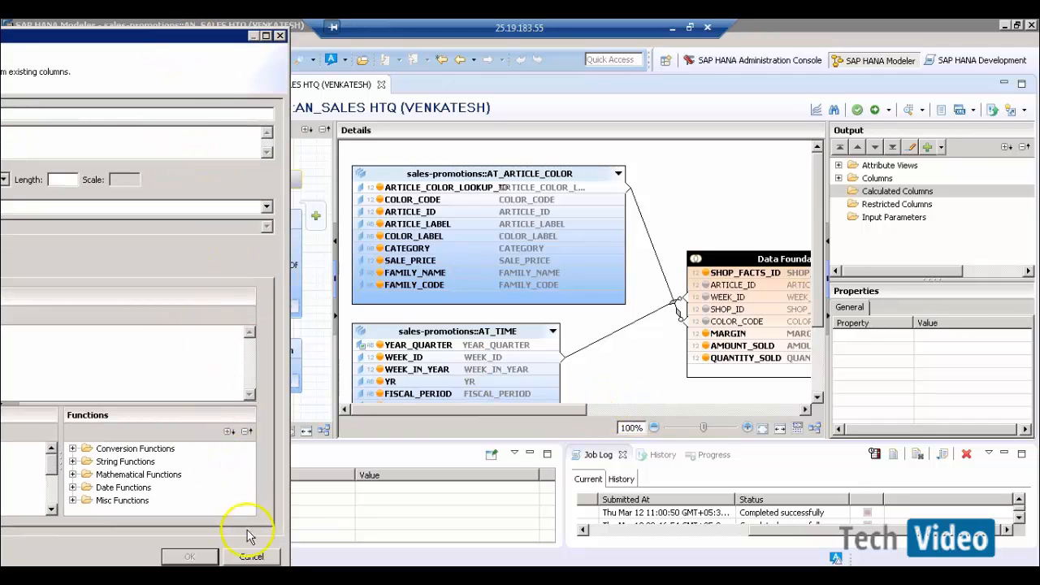
left_click(251, 557)
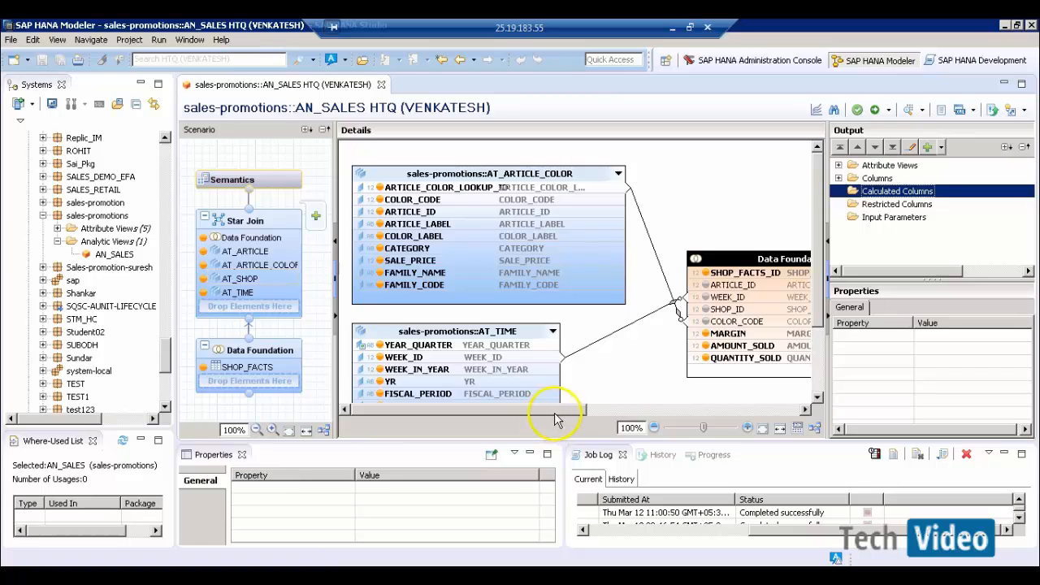
- Scroll the diagram across to review AT_ARTICLE and AT_SHOP, then minimize the remote session
left_click_drag(555, 419, 755, 425)
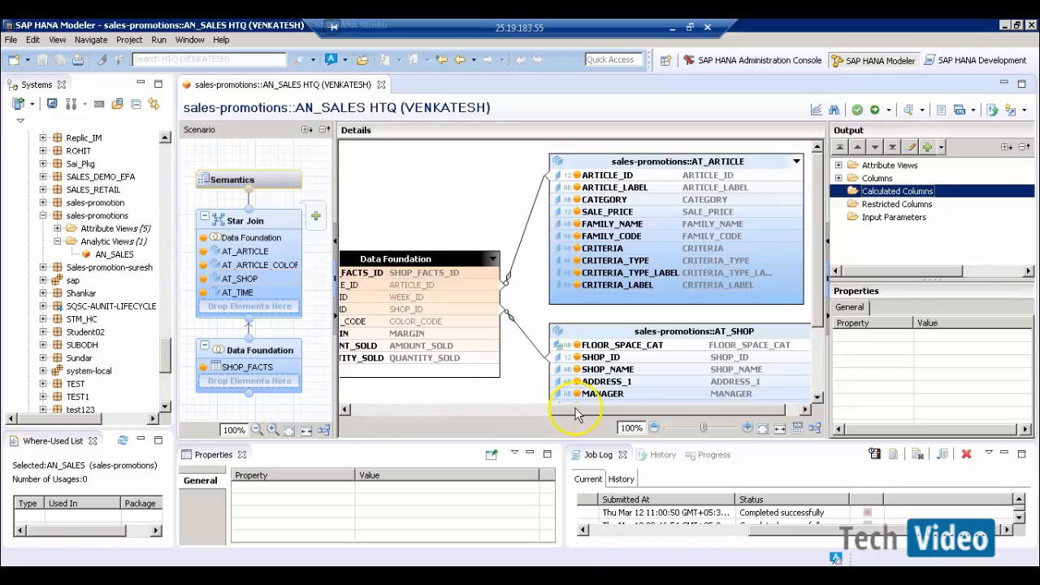
left_click_drag(576, 410, 555, 410)
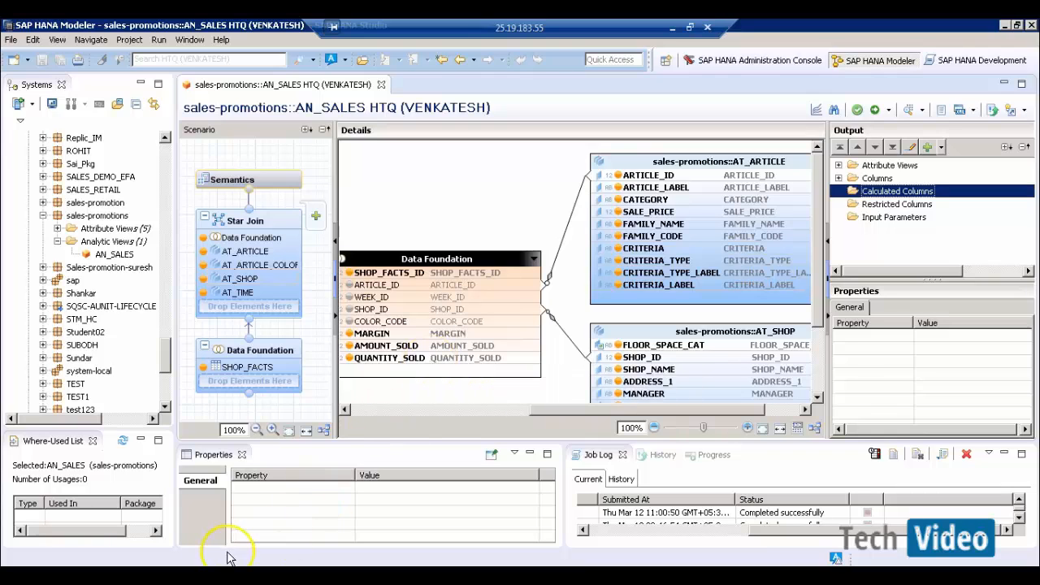
left_click(672, 29)
- Add QTY*SALE_PRICE - AMOUNT on an unnumbered line below the Word list, then return to SAP HANA Studio
left_click(600, 577)
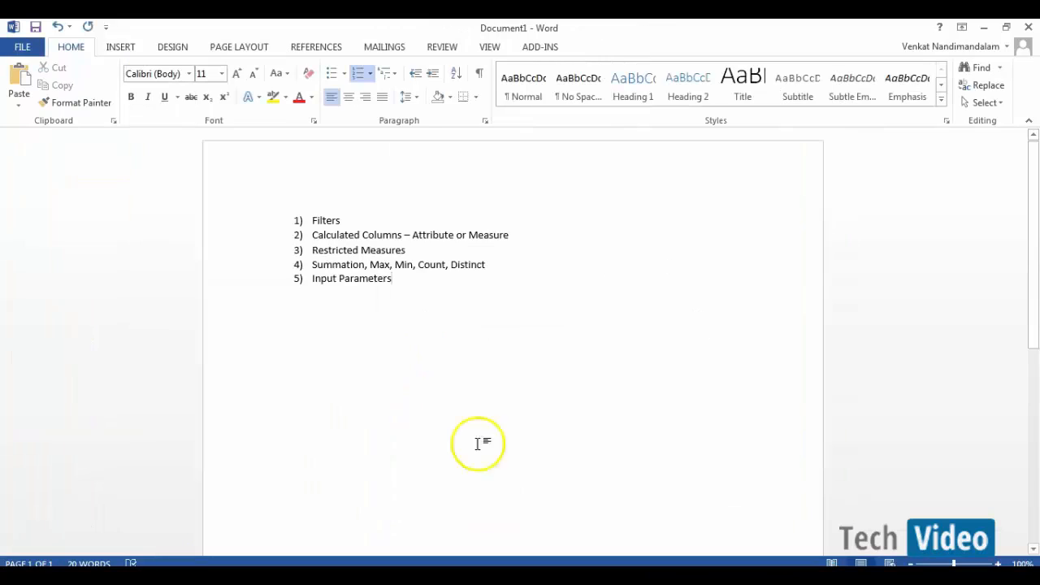
key("Return")
key("BackSpace")
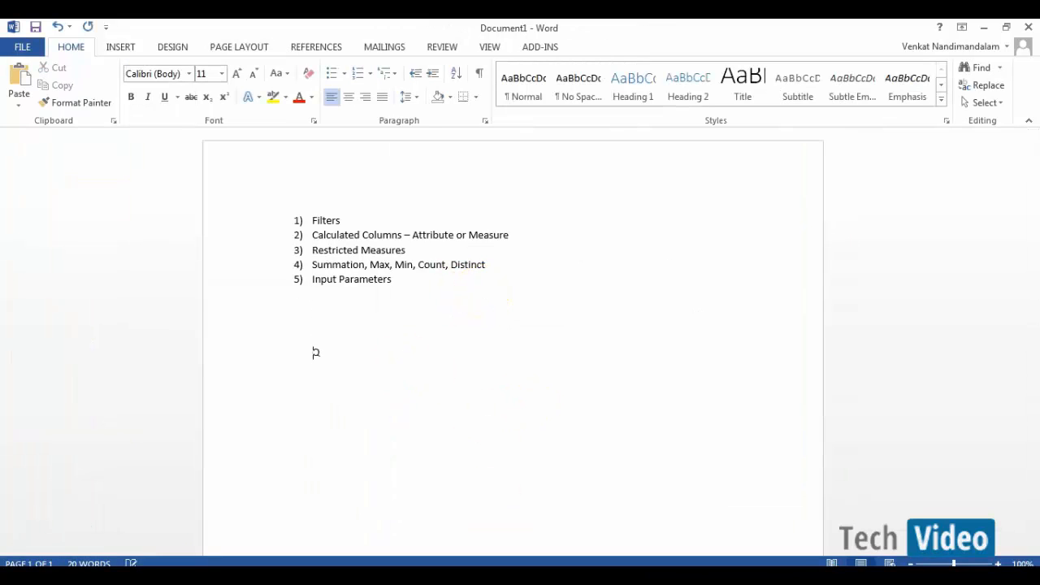
type("QTY*SALE_P")
type("RICE - AMOUNT")
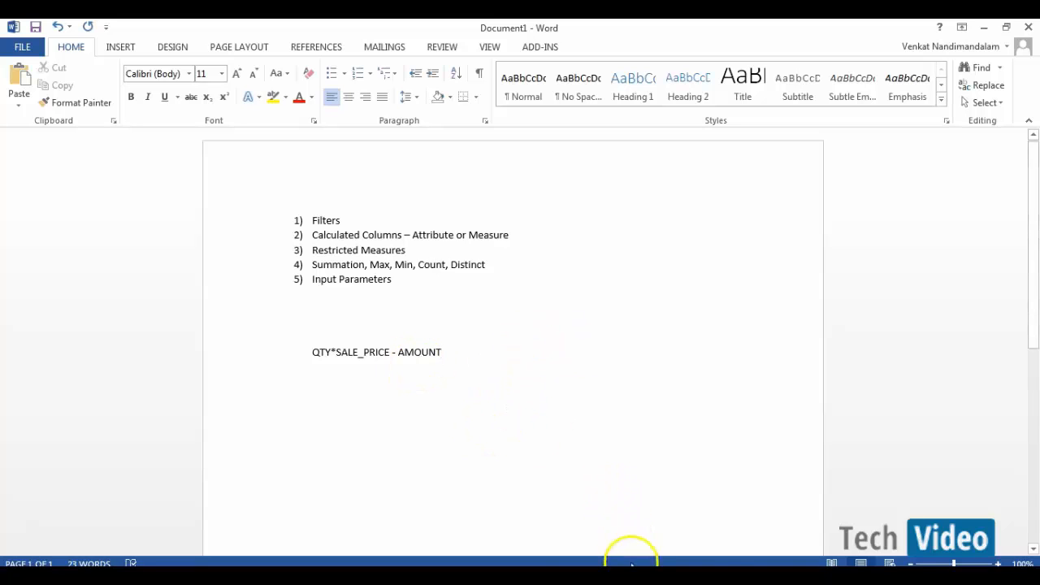
mouse_move(632, 565)
left_click(631, 504)
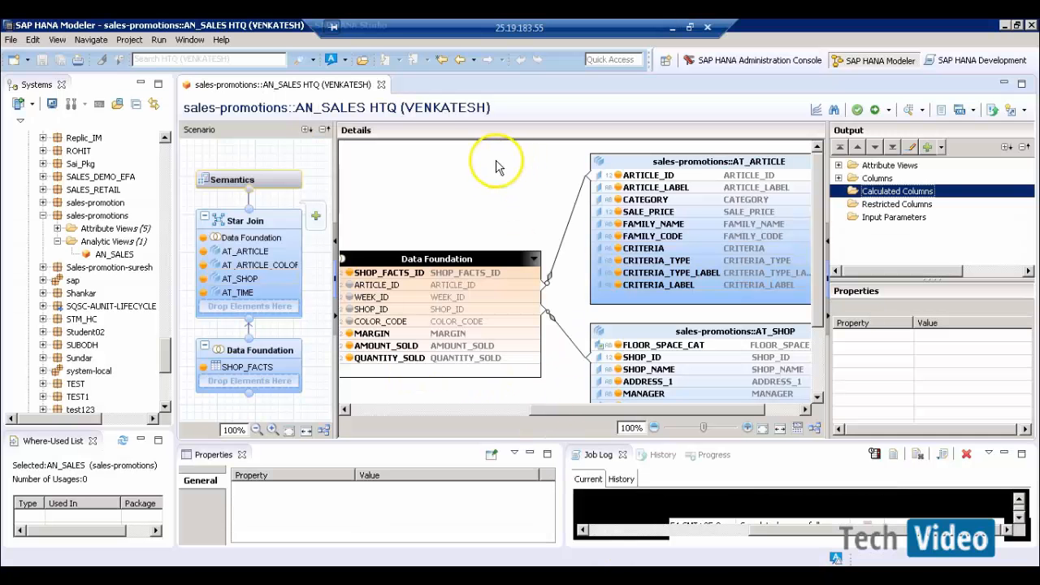
- Start a new calculated column named DISCOUNT with data type DECIMAL, length 10, scale 2
right_click(894, 191)
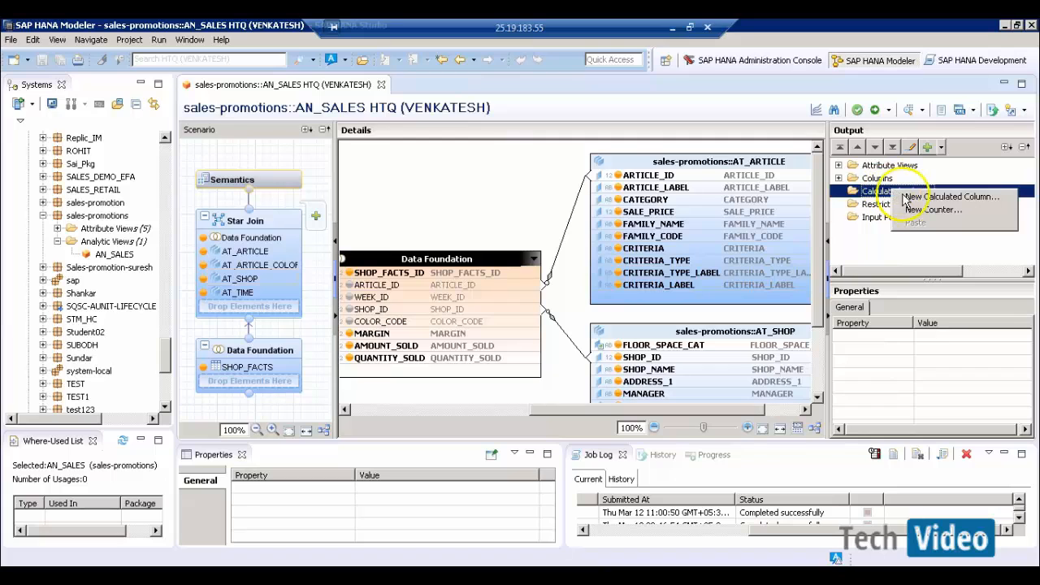
left_click(906, 197)
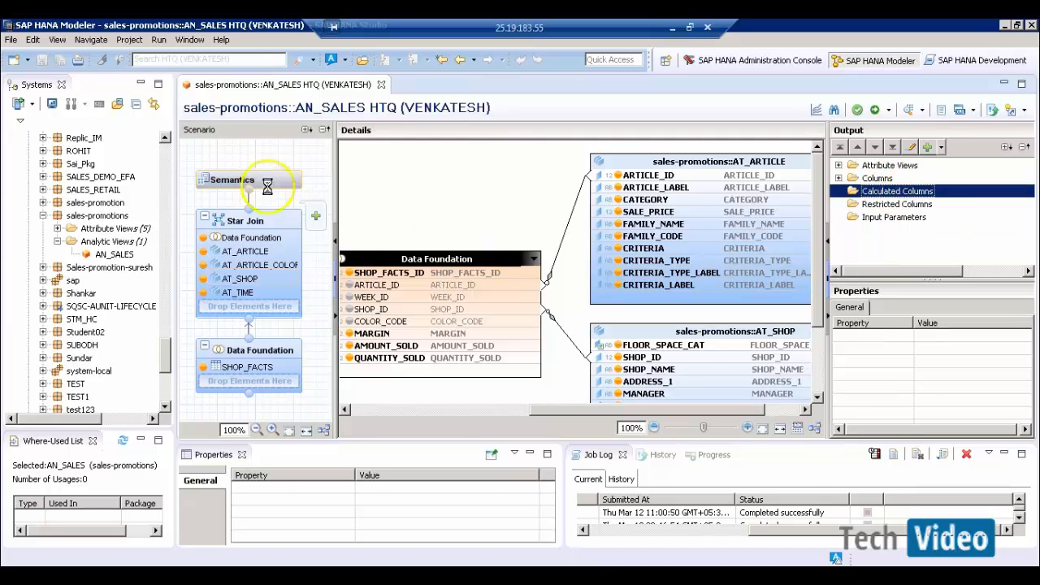
type("D")
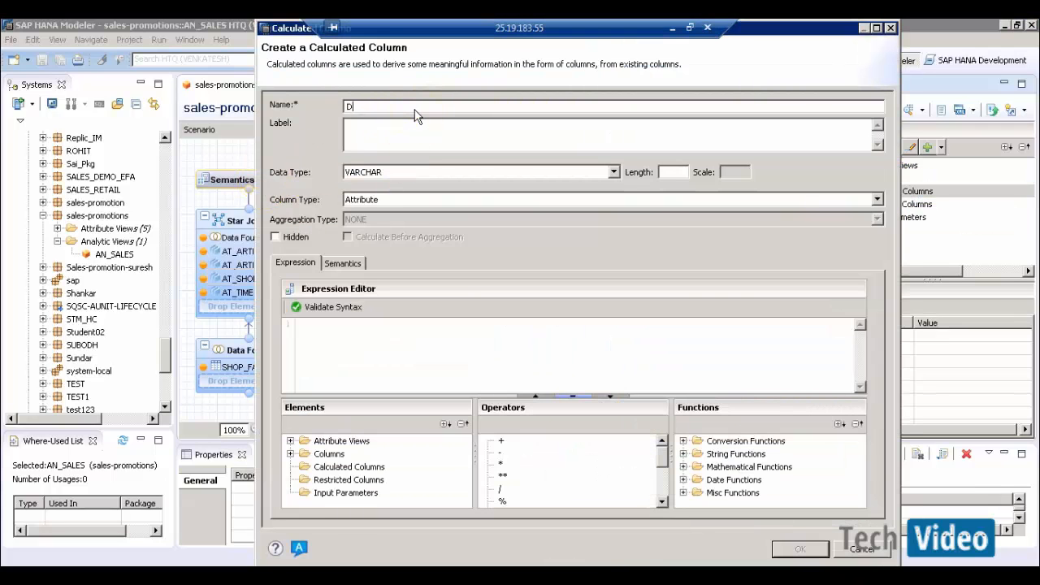
type("ISCOUNT")
key("Tab")
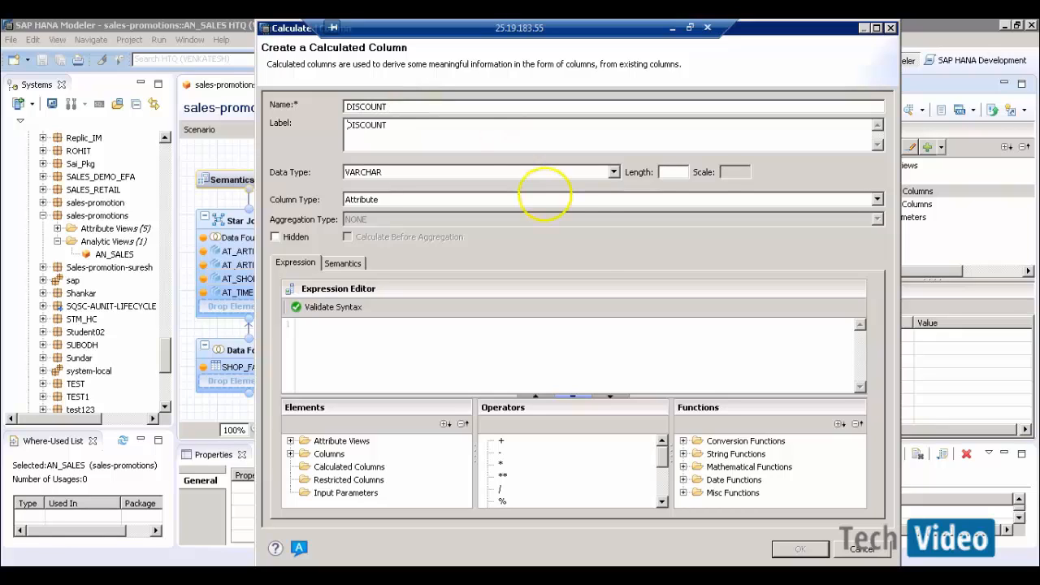
left_click(584, 178)
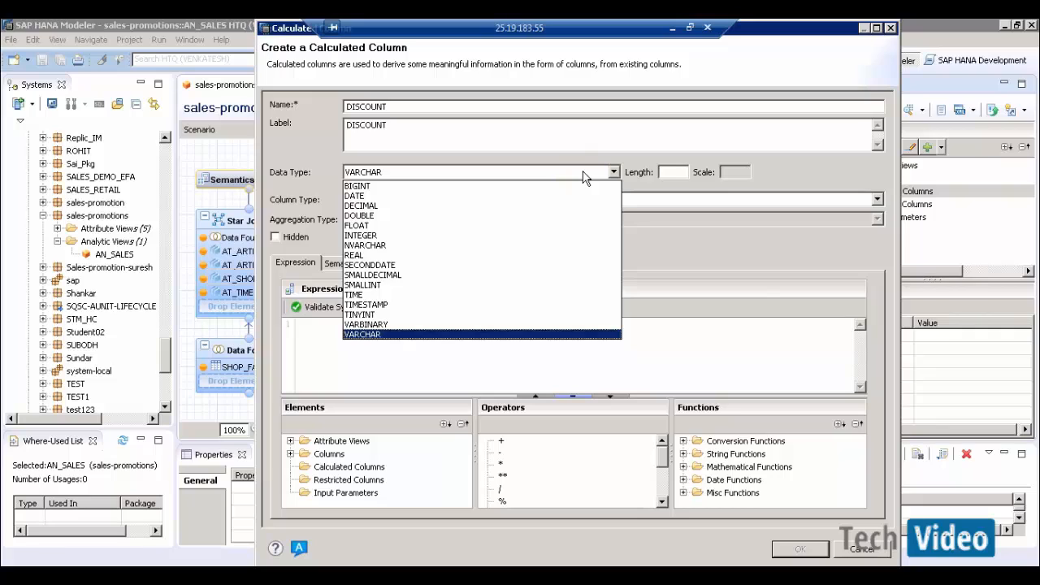
left_click(404, 208)
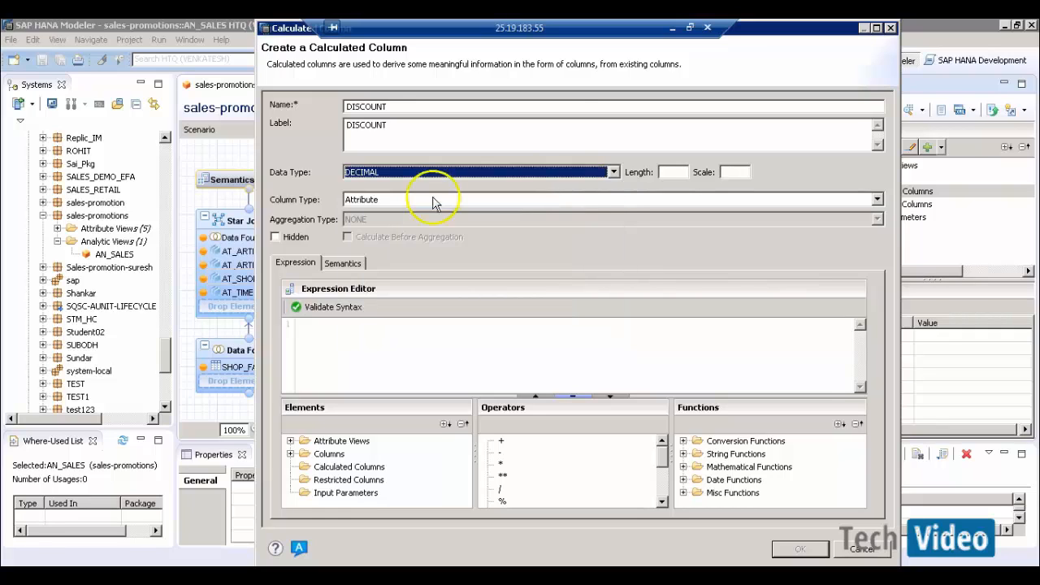
left_click(681, 172)
type("10")
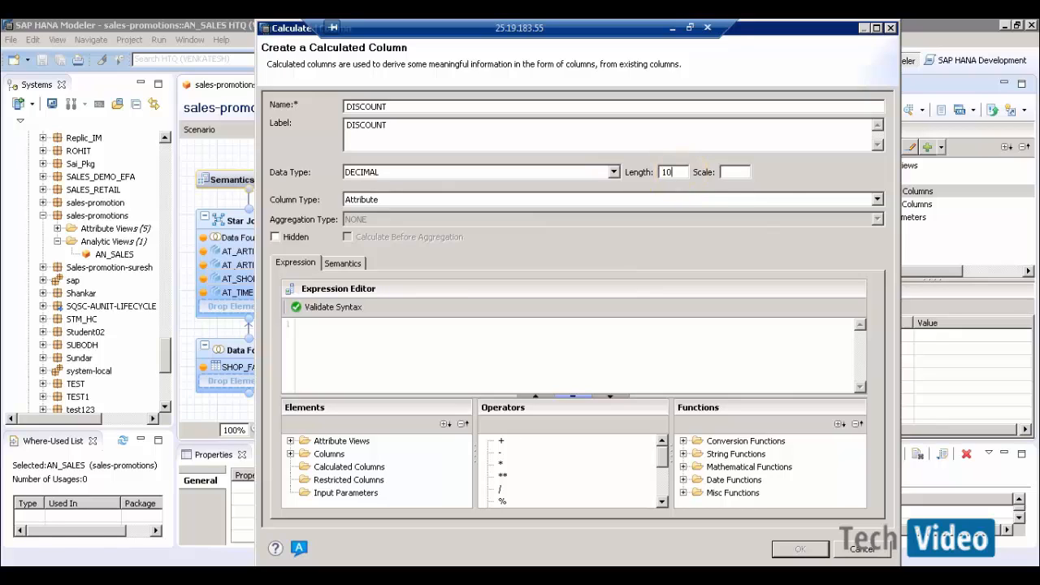
left_click(723, 172)
type("2")
- Make DISCOUNT a Measure with SUM aggregation, leaving Calculate Before Aggregation unchecked
left_click(395, 200)
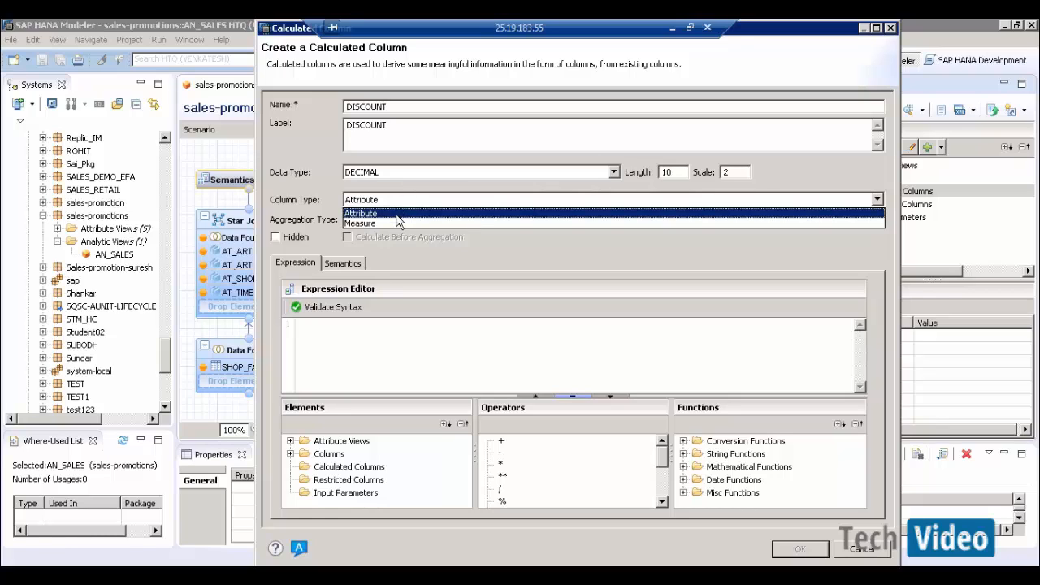
left_click(399, 221)
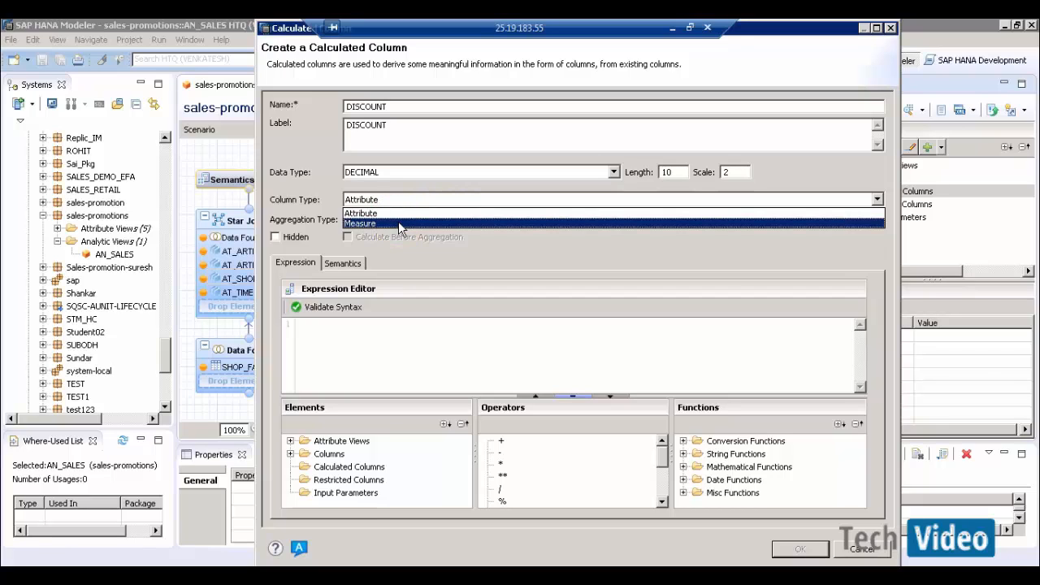
left_click(398, 223)
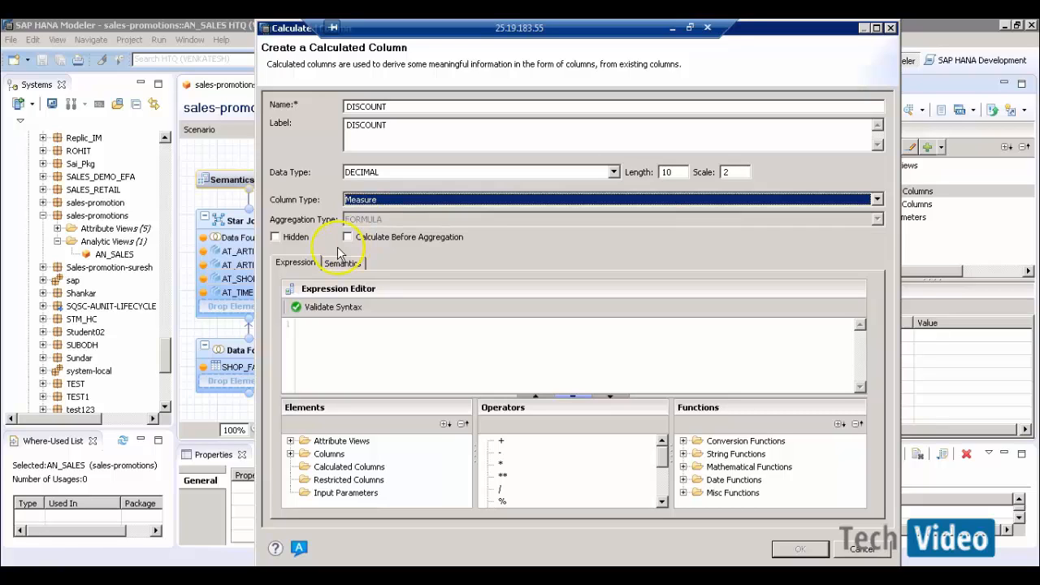
left_click(348, 238)
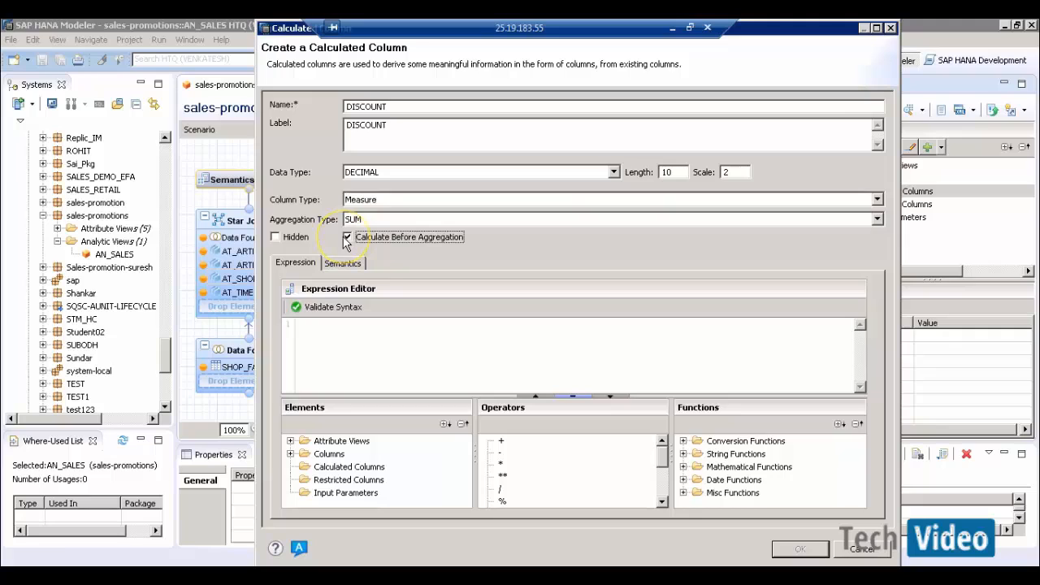
left_click(397, 219)
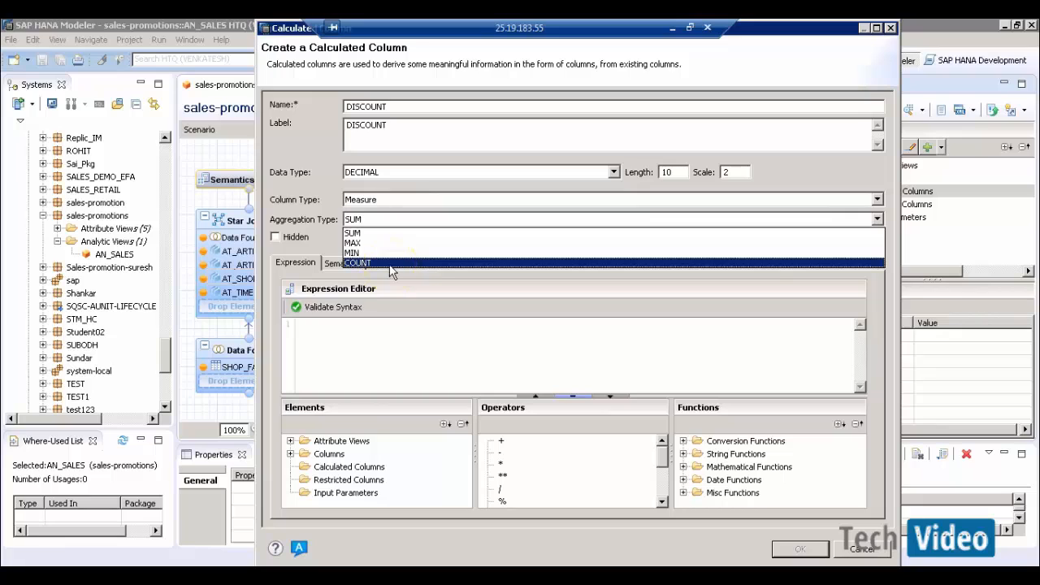
left_click(345, 243)
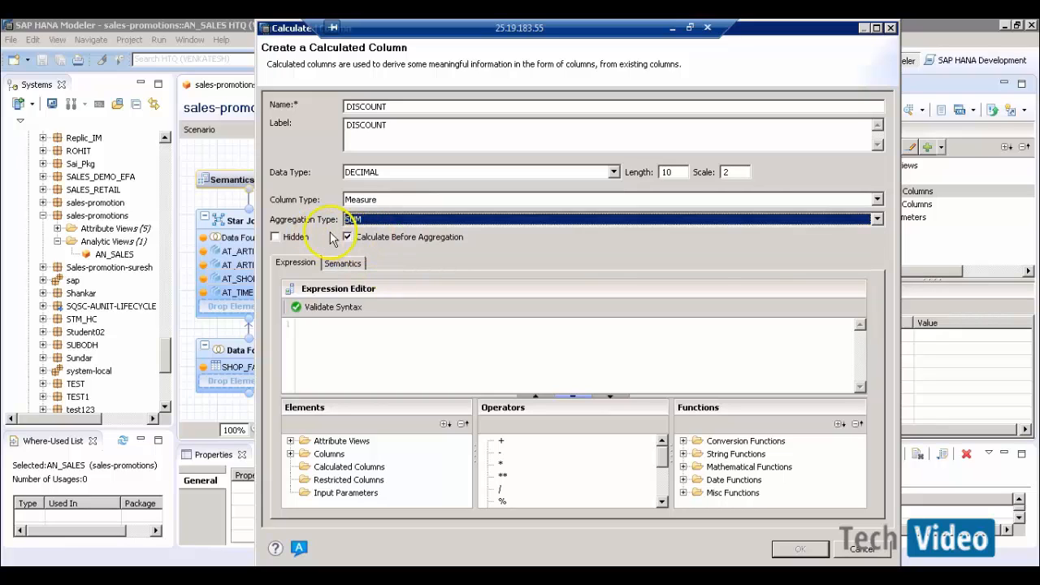
left_click(348, 237)
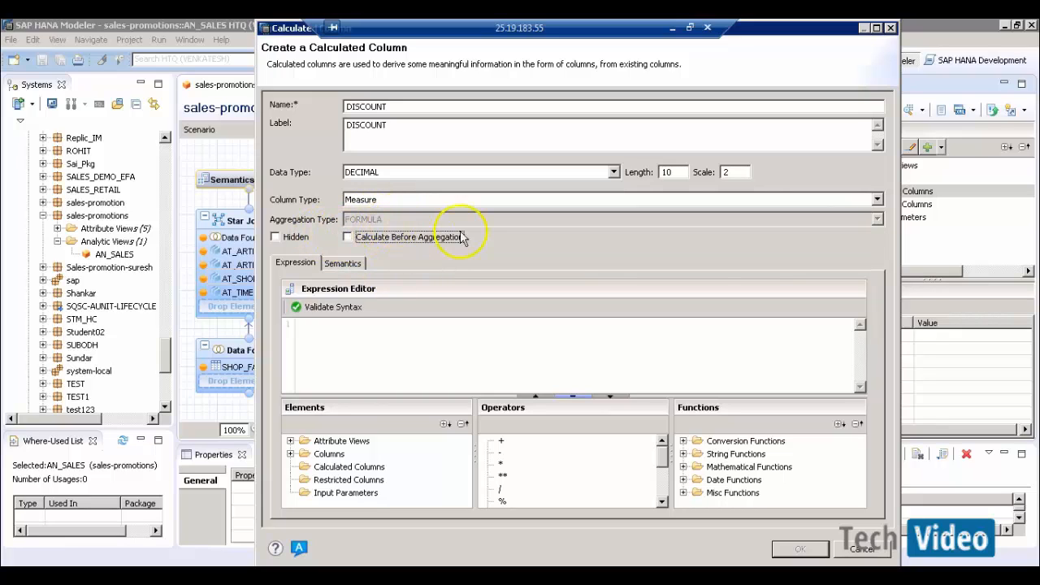
left_click(347, 237)
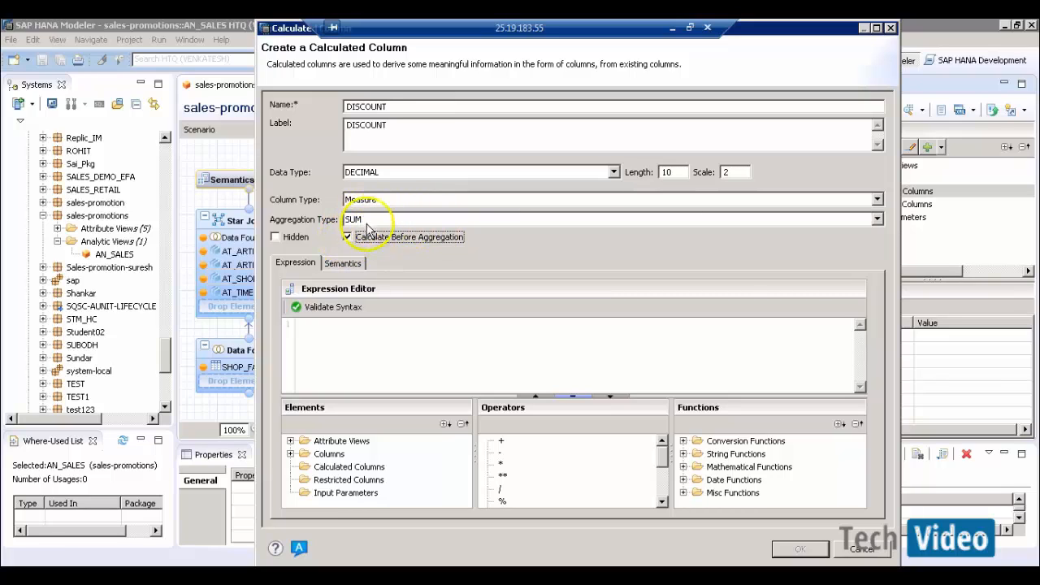
left_click(406, 221)
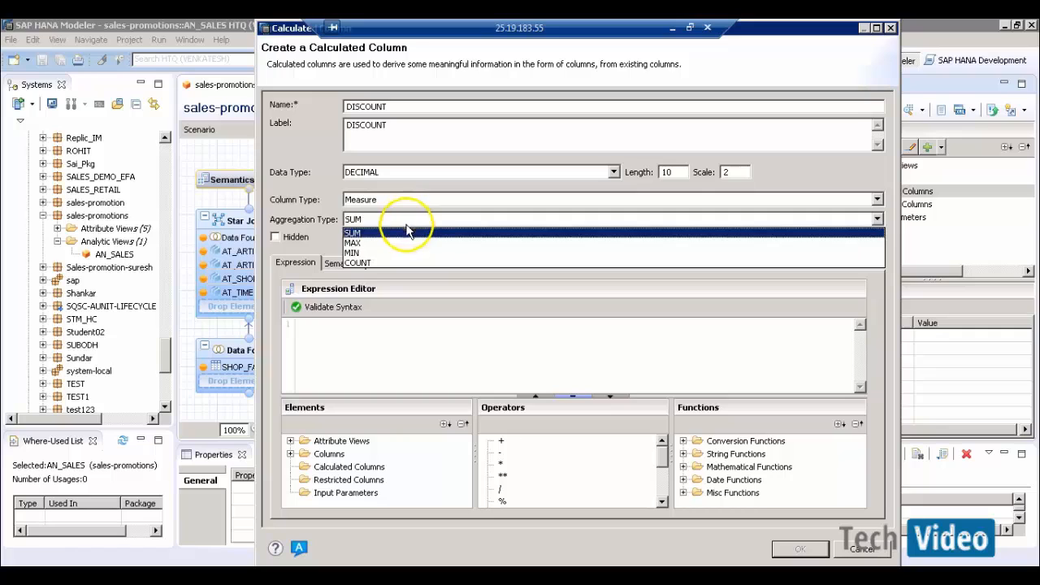
left_click(339, 243)
left_click(347, 237)
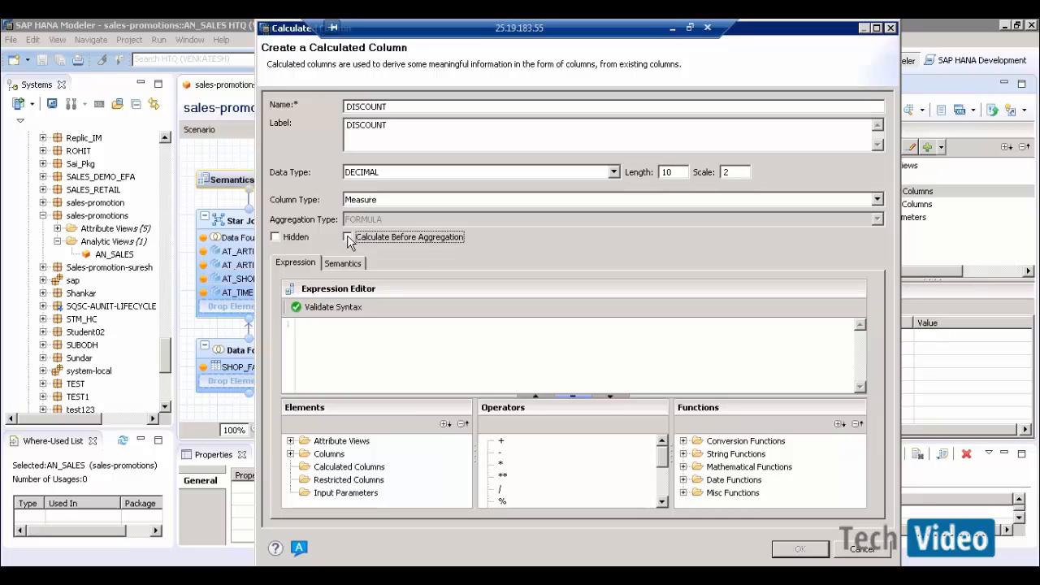
left_click(395, 367)
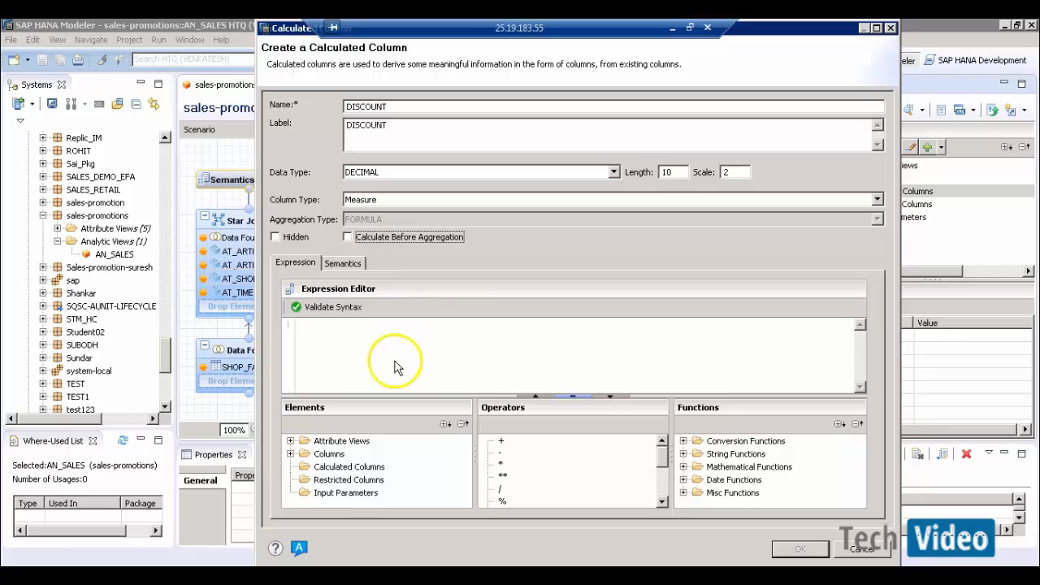
- Build the expression ("QUANTITY_SOLD" * "SALE_PRICE") in parentheses from the available columns
left_click(293, 454)
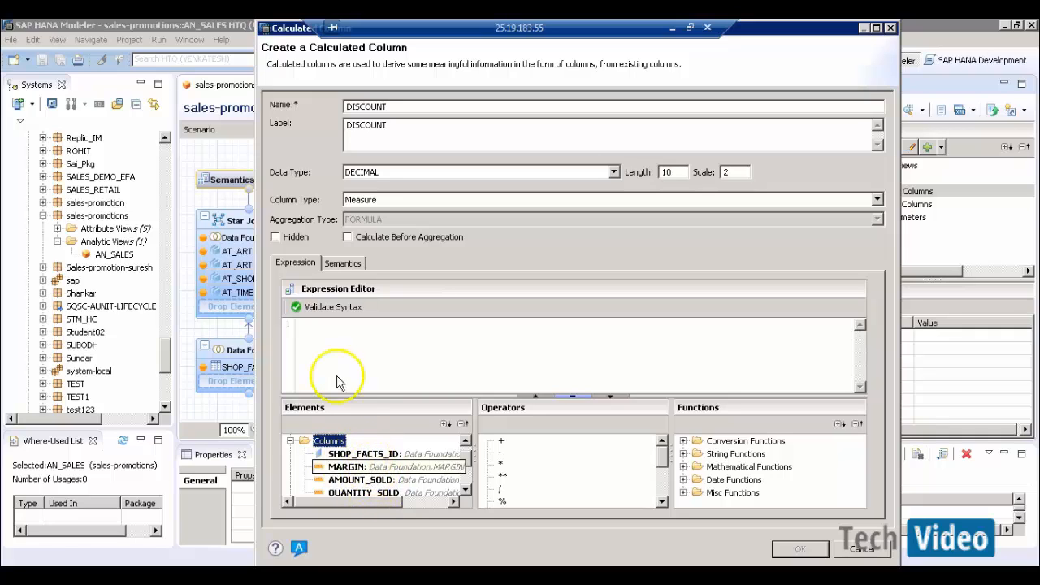
left_click(344, 344)
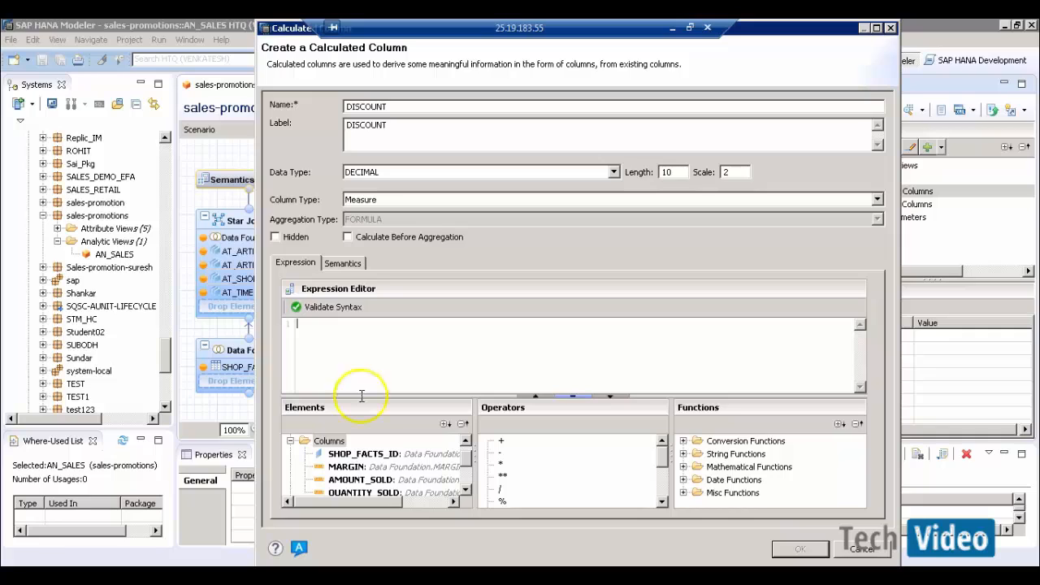
double_click(371, 494)
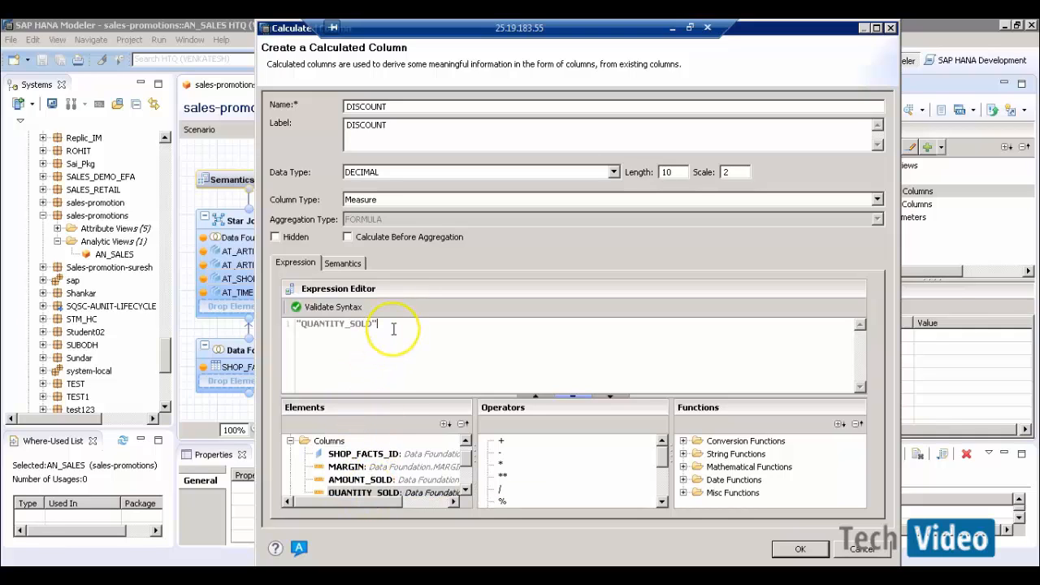
double_click(501, 464)
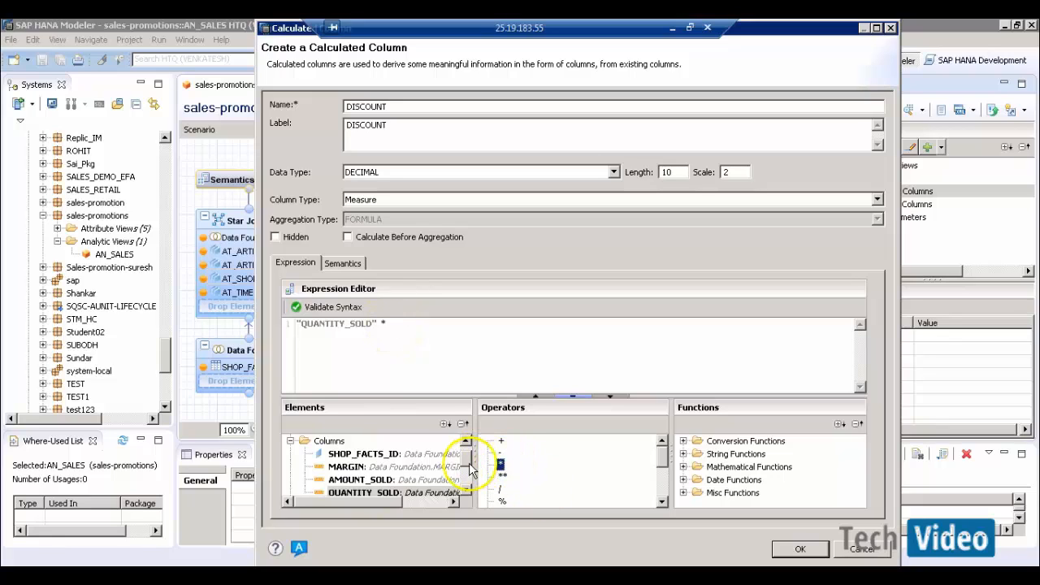
scroll(468, 460, "up", 1)
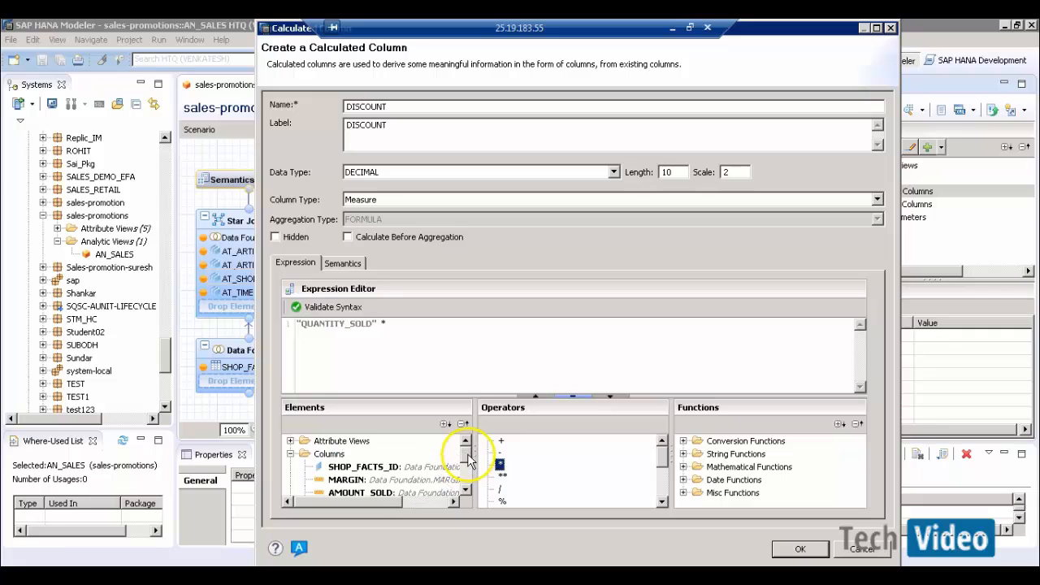
left_click(290, 441)
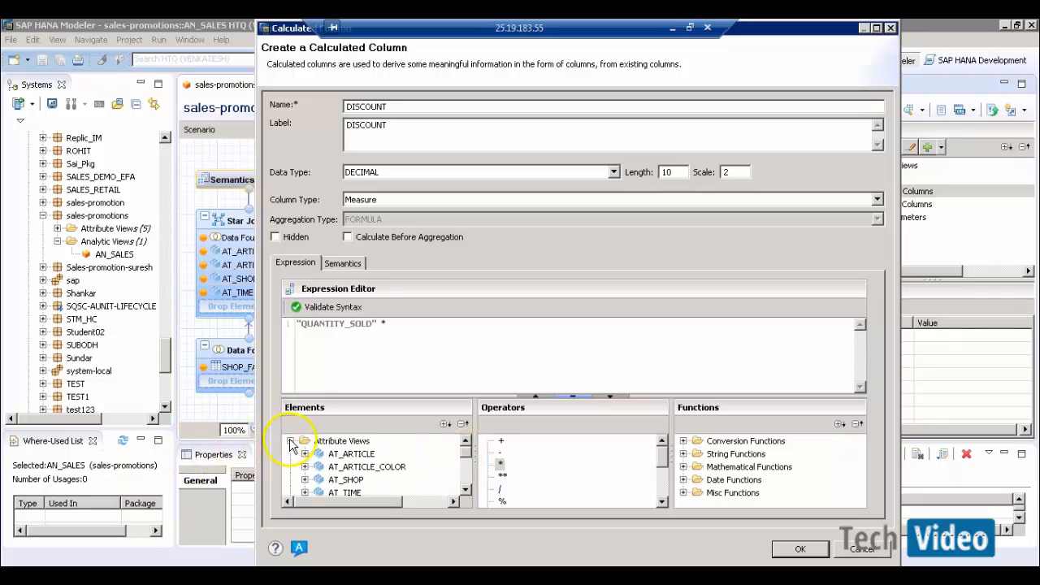
left_click(305, 455)
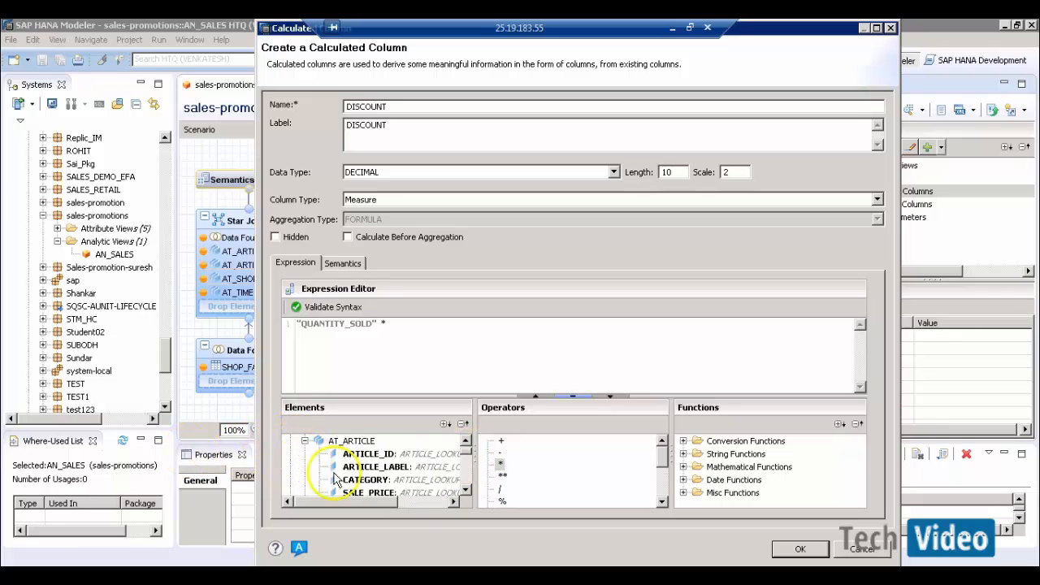
double_click(367, 492)
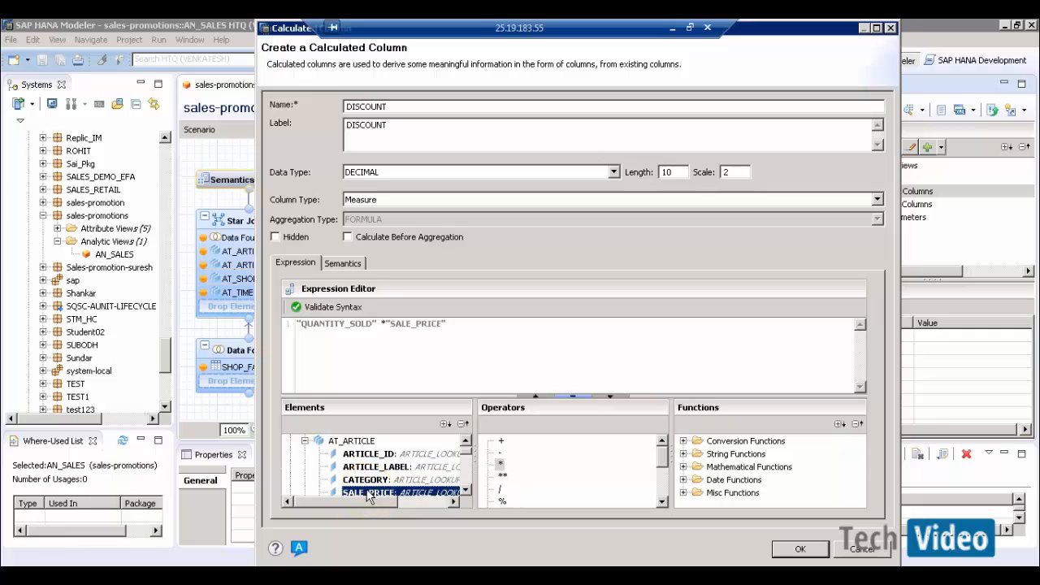
left_click(457, 329)
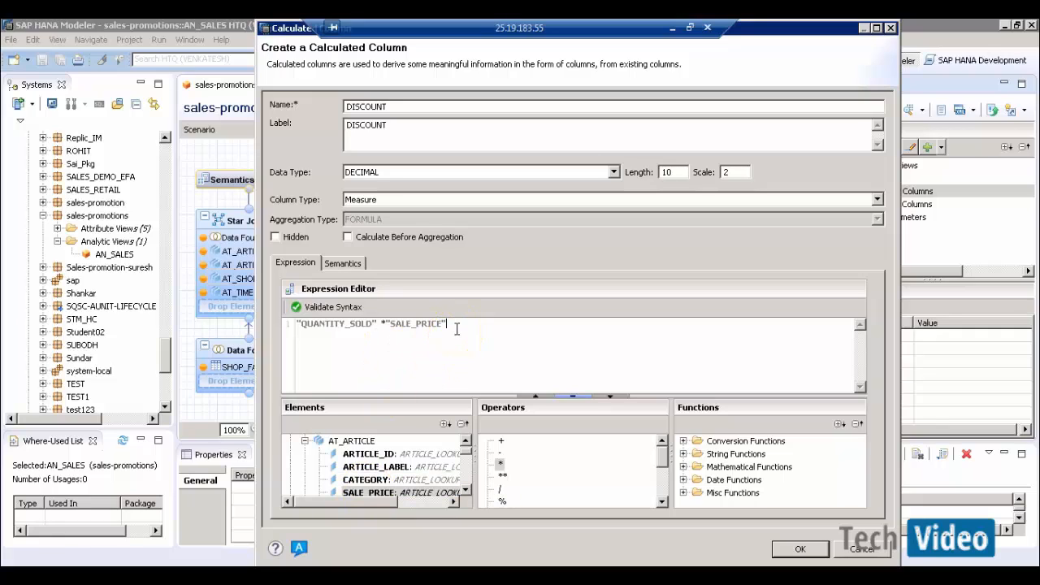
type(")")
left_click(298, 324)
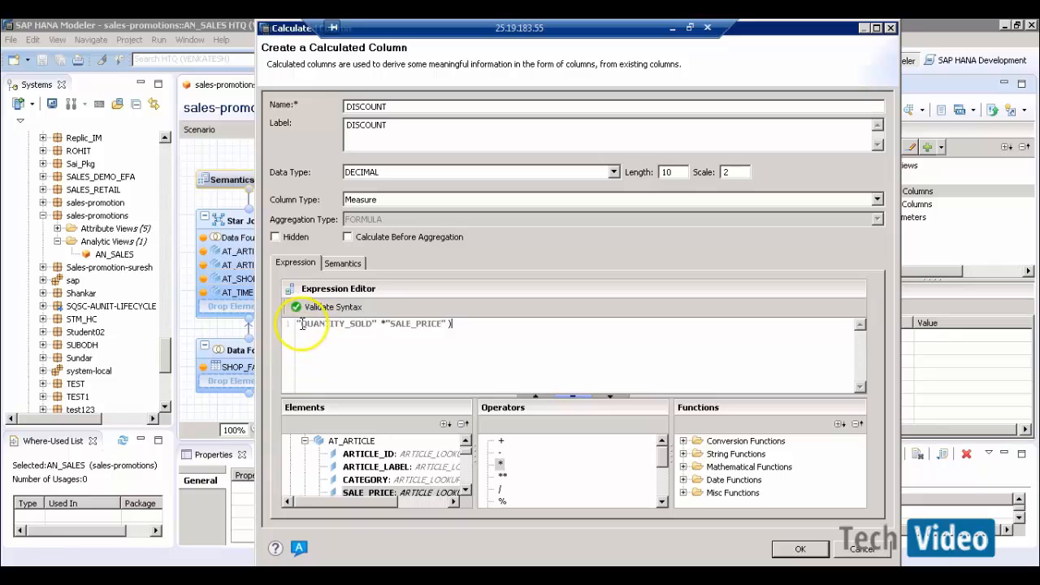
type("(")
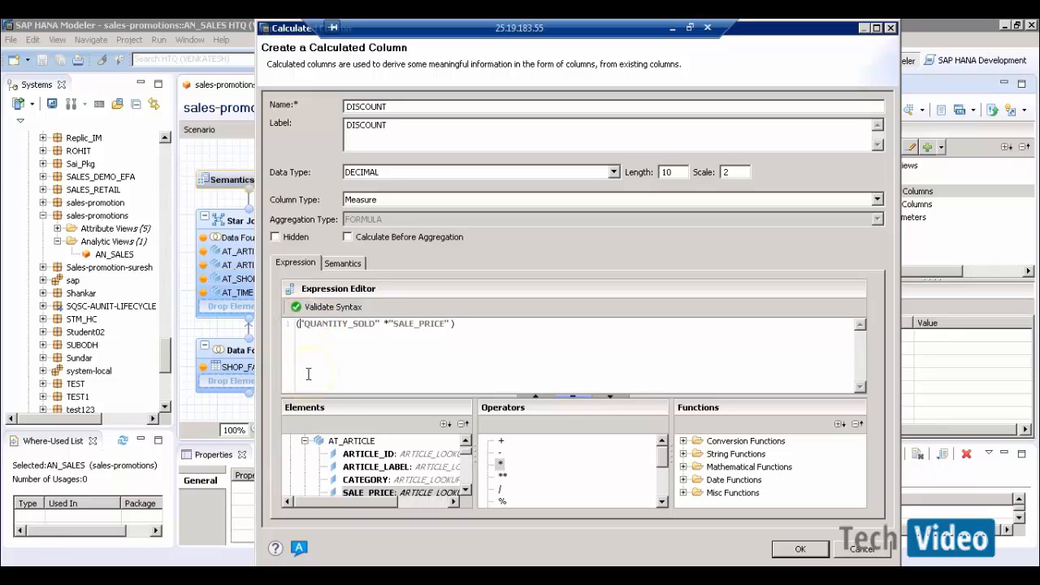
left_click(486, 326)
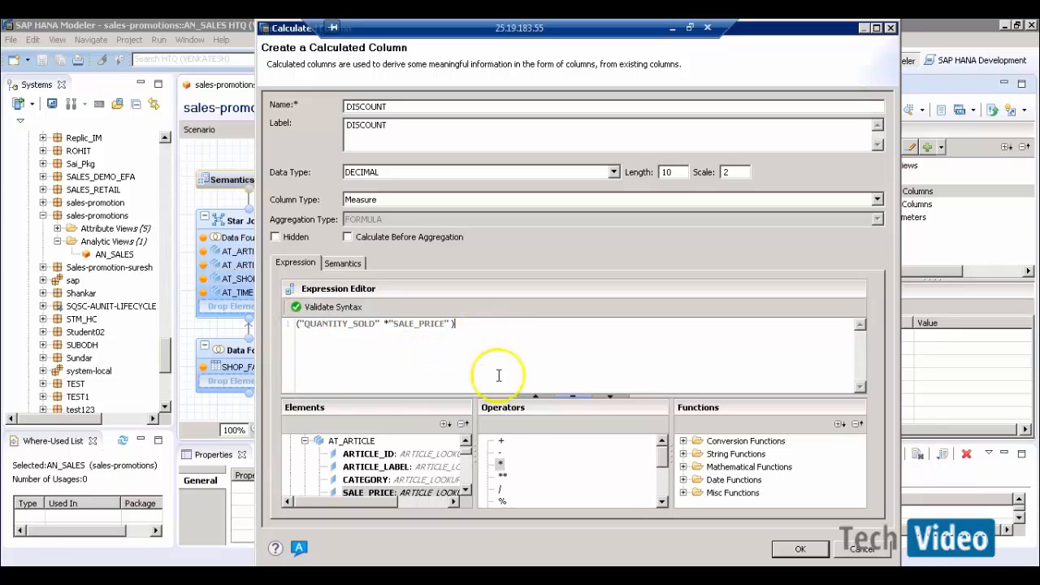
- Append - "AMOUNT_SOLD", validate the syntax, and add DISCOUNT to the view's calculated columns
double_click(502, 456)
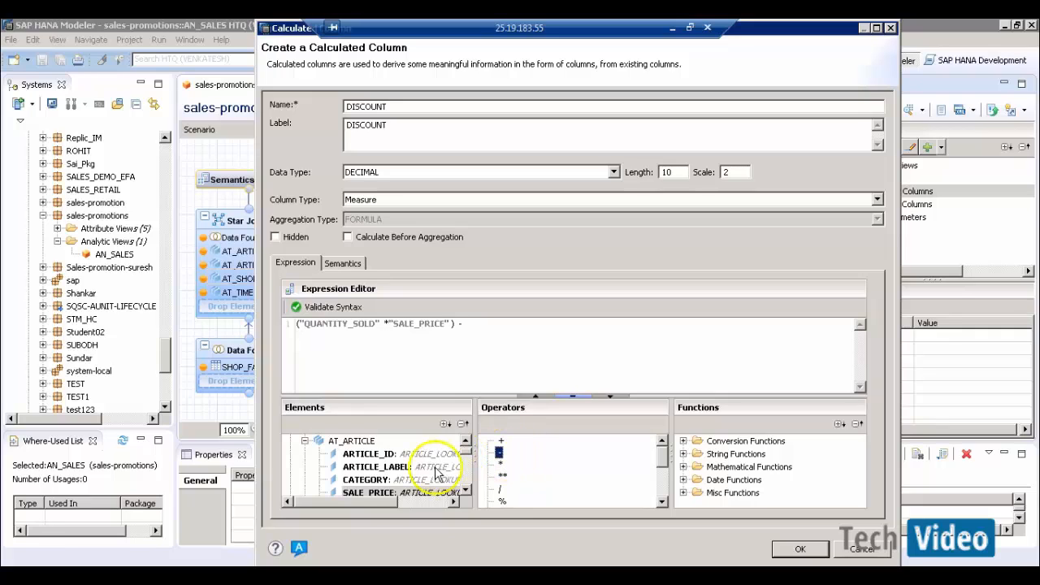
left_click(304, 441)
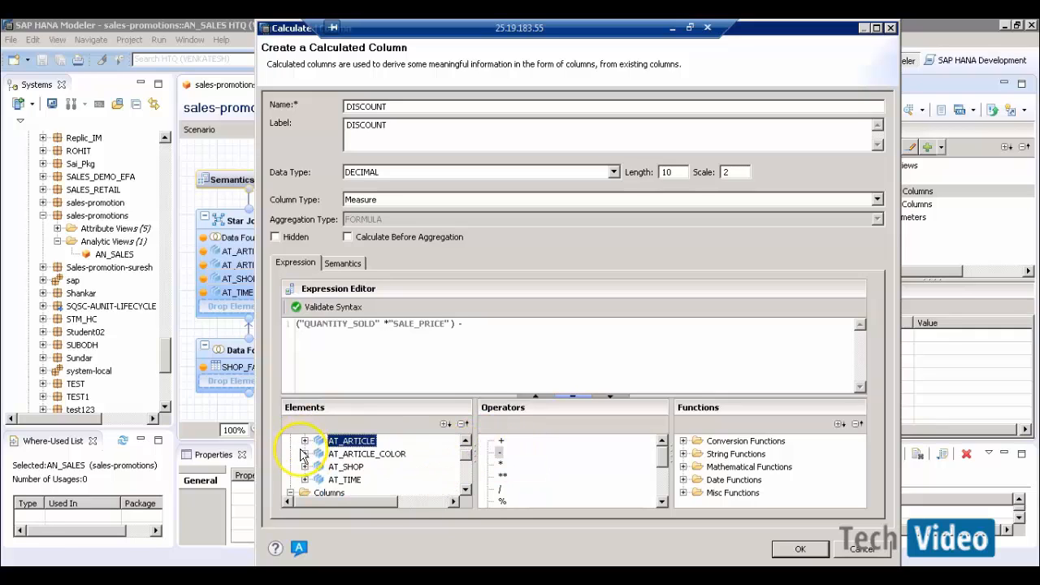
left_click(466, 491)
left_click(466, 491)
left_click(466, 491)
left_click(466, 491)
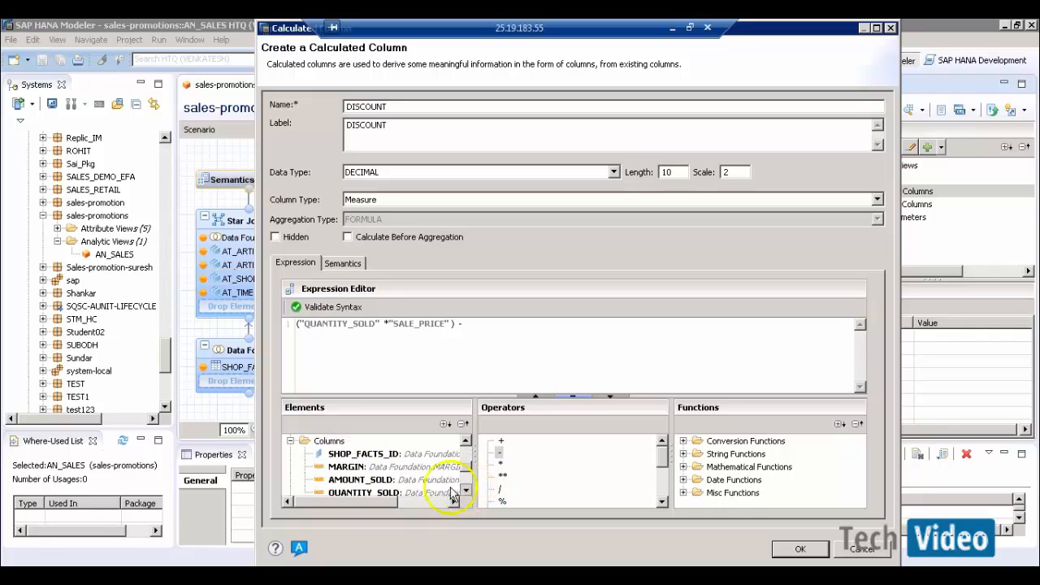
left_click(362, 479)
double_click(375, 485)
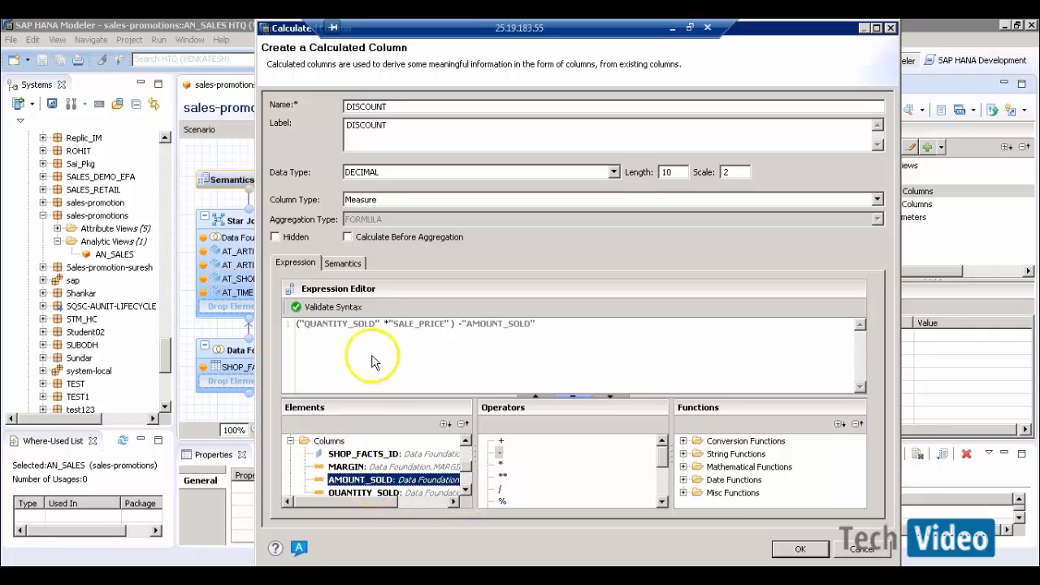
left_click(325, 308)
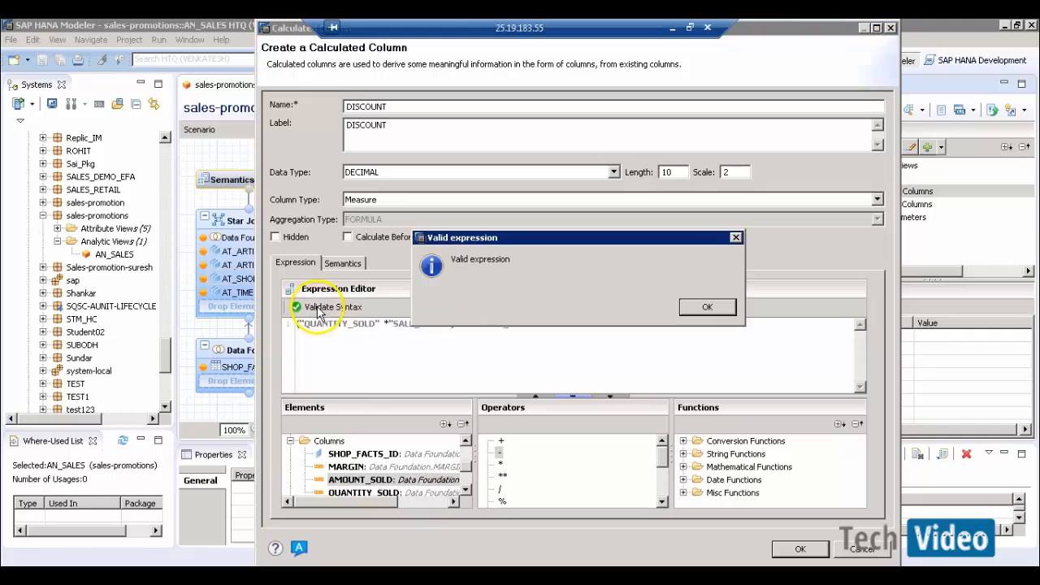
left_click(707, 309)
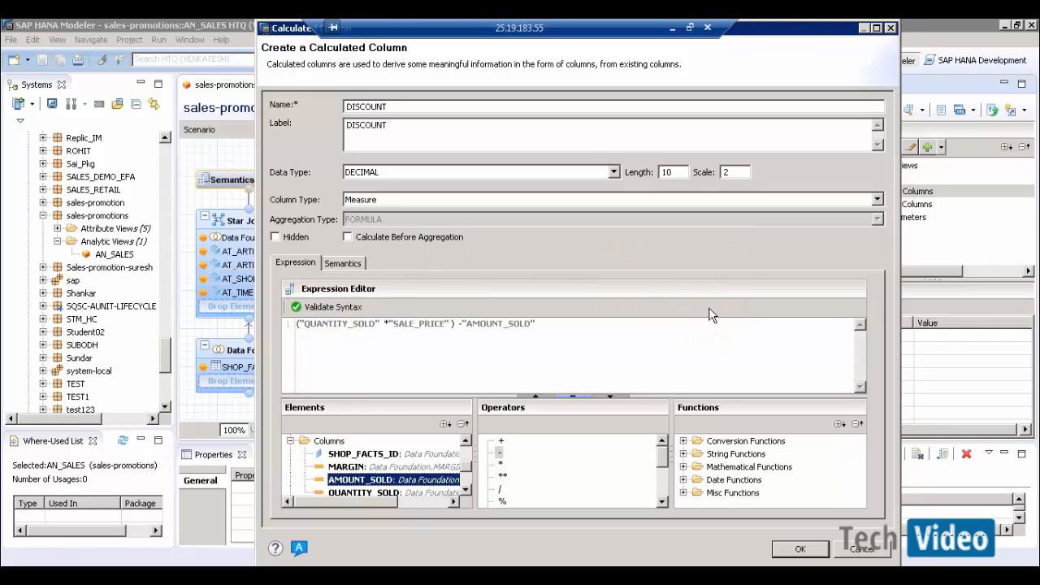
left_click(691, 349)
left_click(797, 550)
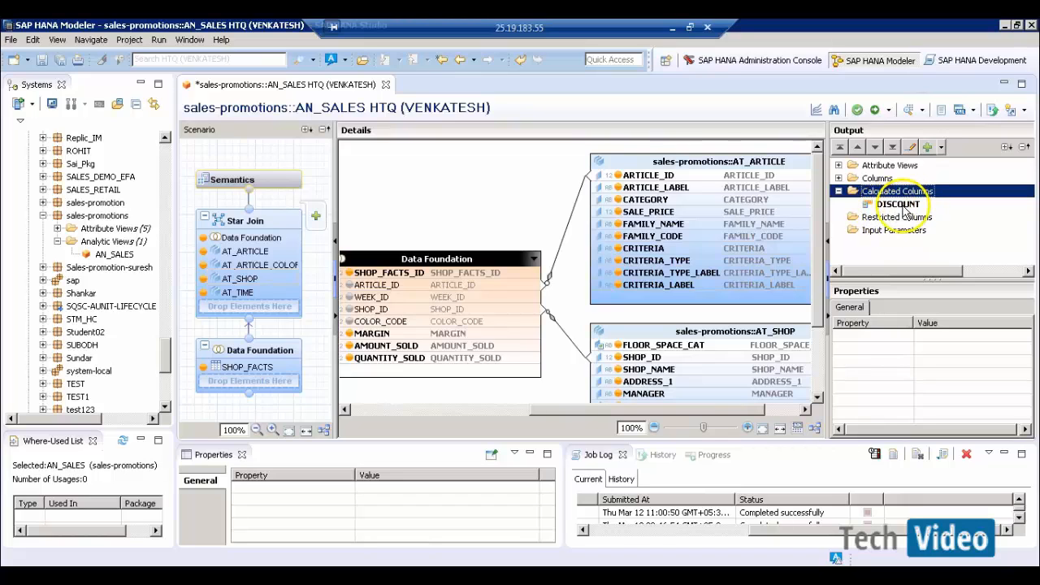
- Save and activate AN_SALES, then preview its 200 retrieved rows as raw data
left_click(875, 111)
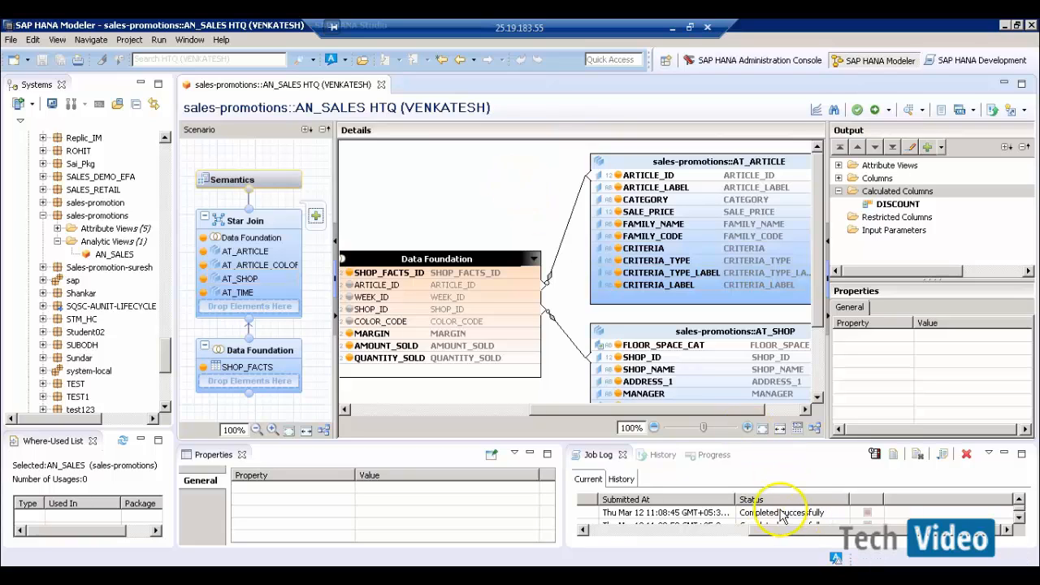
left_click(908, 111)
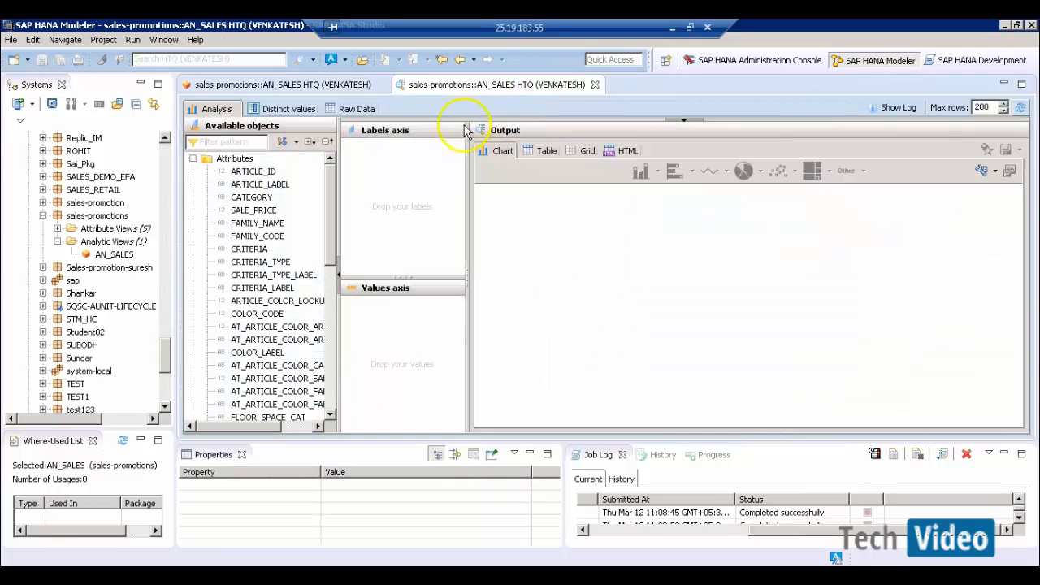
left_click(356, 109)
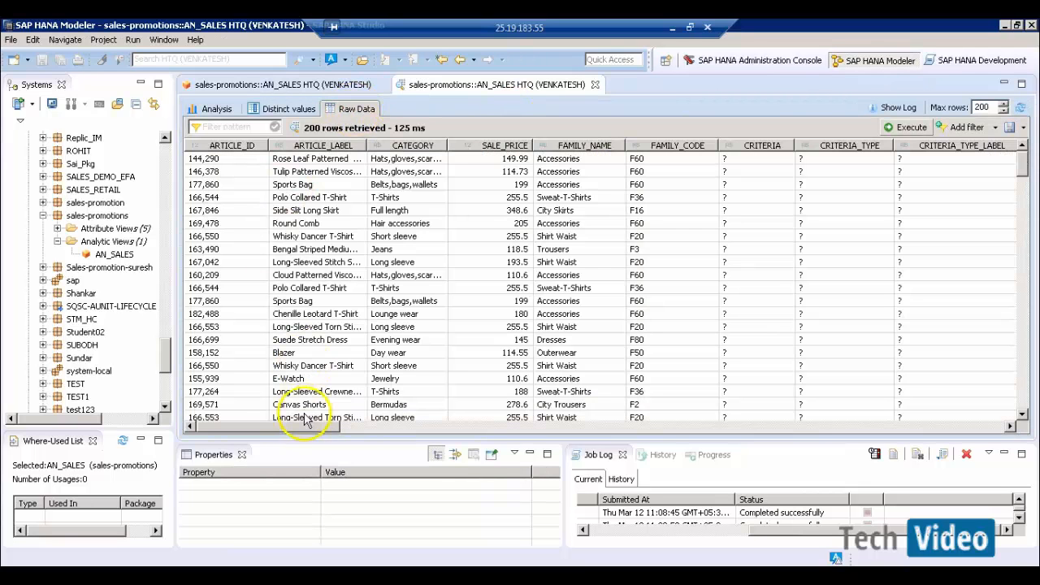
left_click_drag(304, 427, 633, 436)
left_click_drag(850, 434, 985, 423)
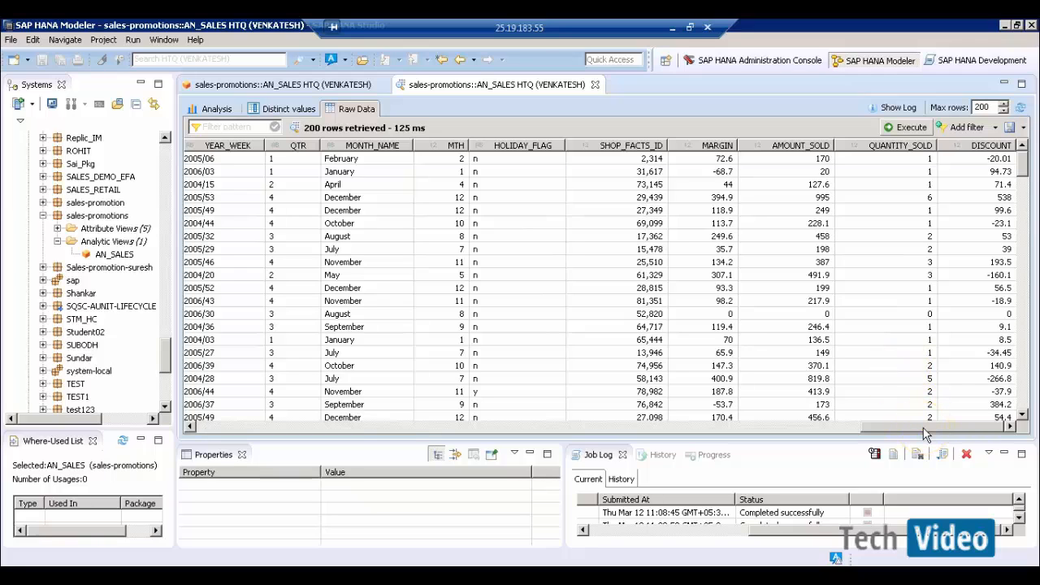
left_click_drag(925, 435, 566, 442)
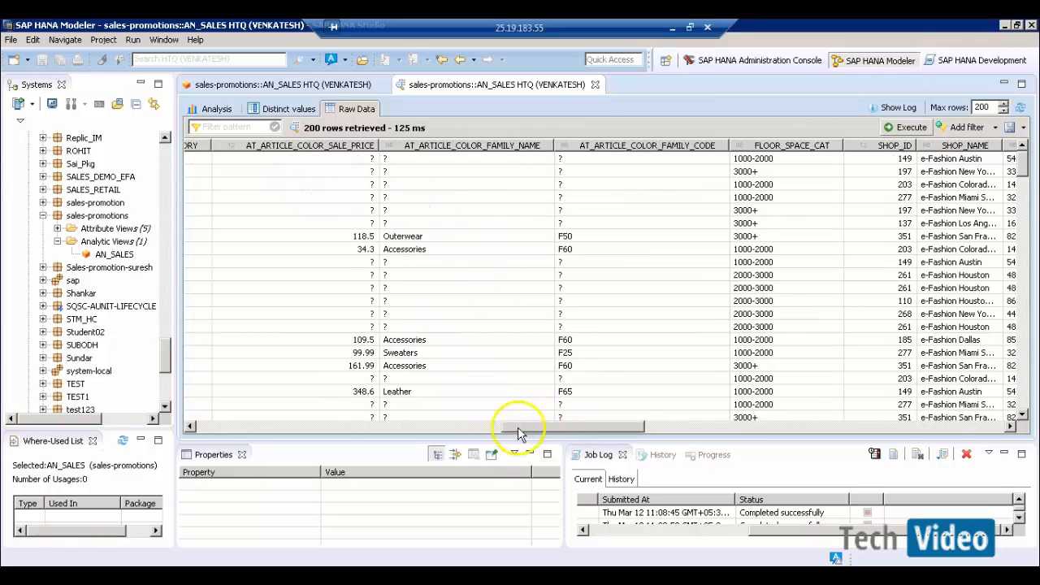
left_click_drag(514, 429, 265, 434)
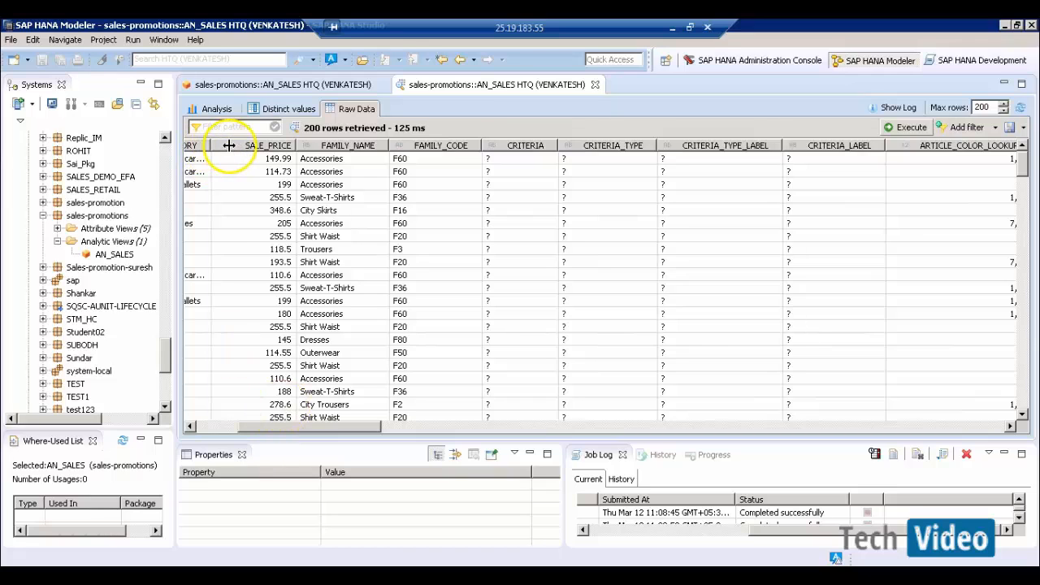
- Shift the SALE_PRICE column rightward past CRITERIA_LABEL, FAMILY_NAME and QTR, dropping it between MARGIN and AMOUNT_SOLD
left_click_drag(231, 153, 937, 156)
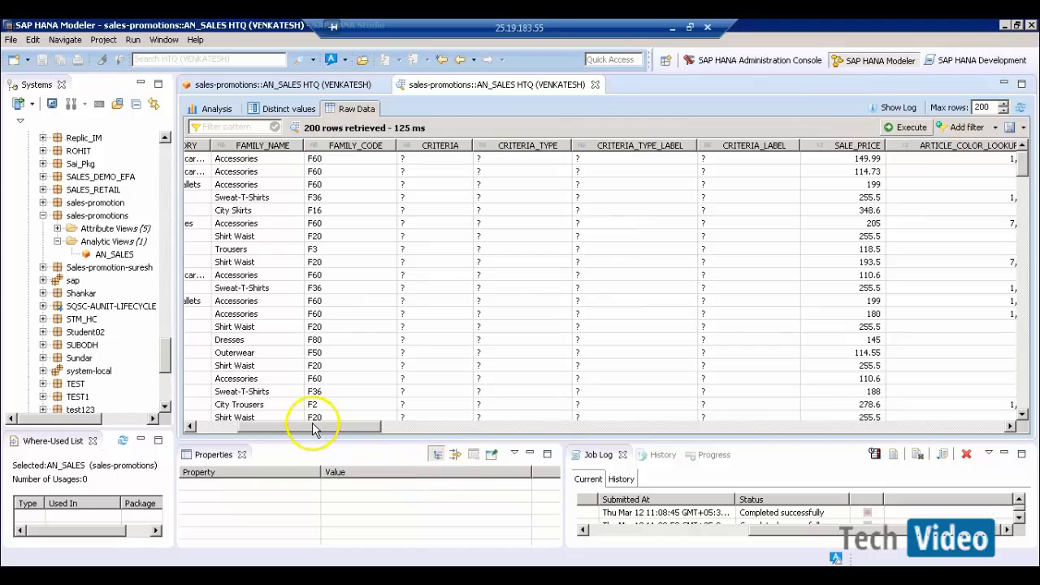
left_click_drag(325, 431, 382, 429)
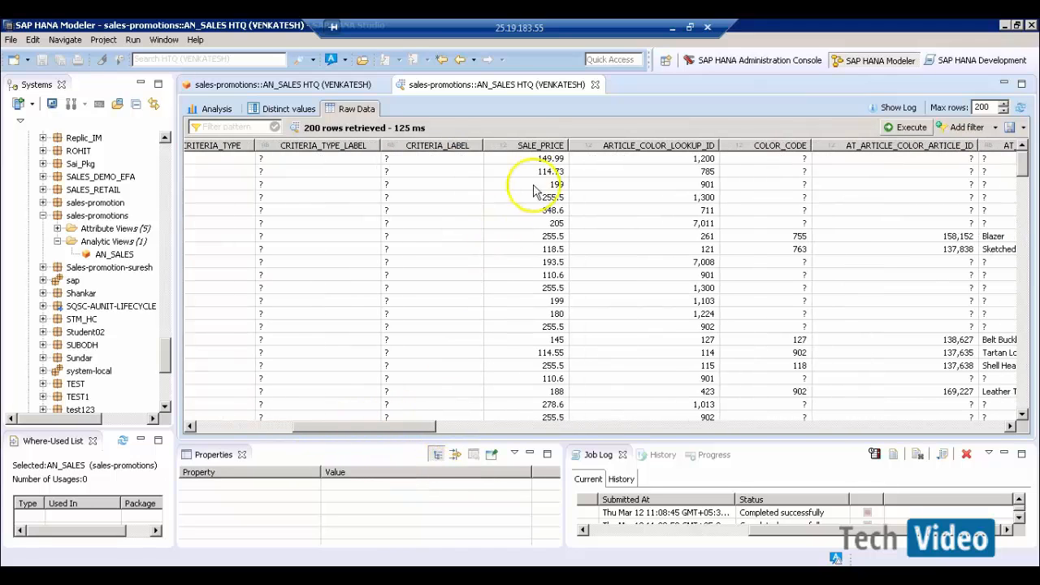
left_click_drag(536, 153, 959, 150)
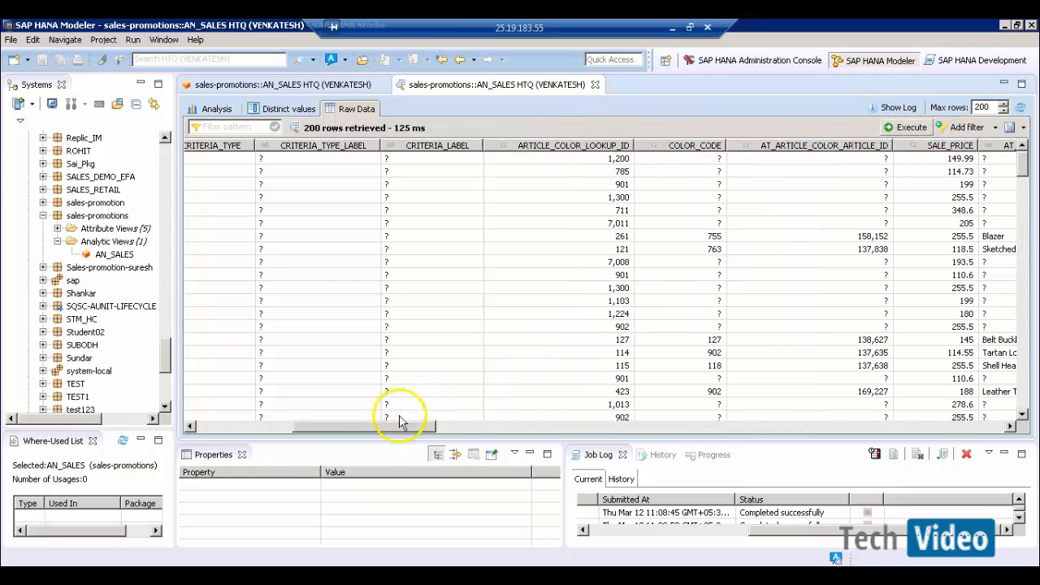
left_click_drag(379, 430, 493, 430)
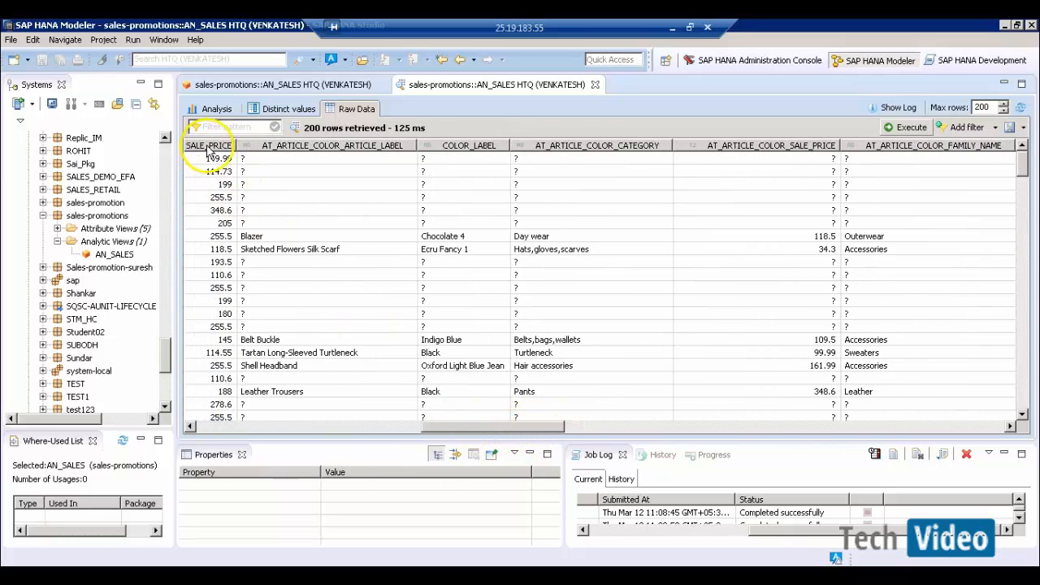
left_click_drag(209, 147, 1024, 156)
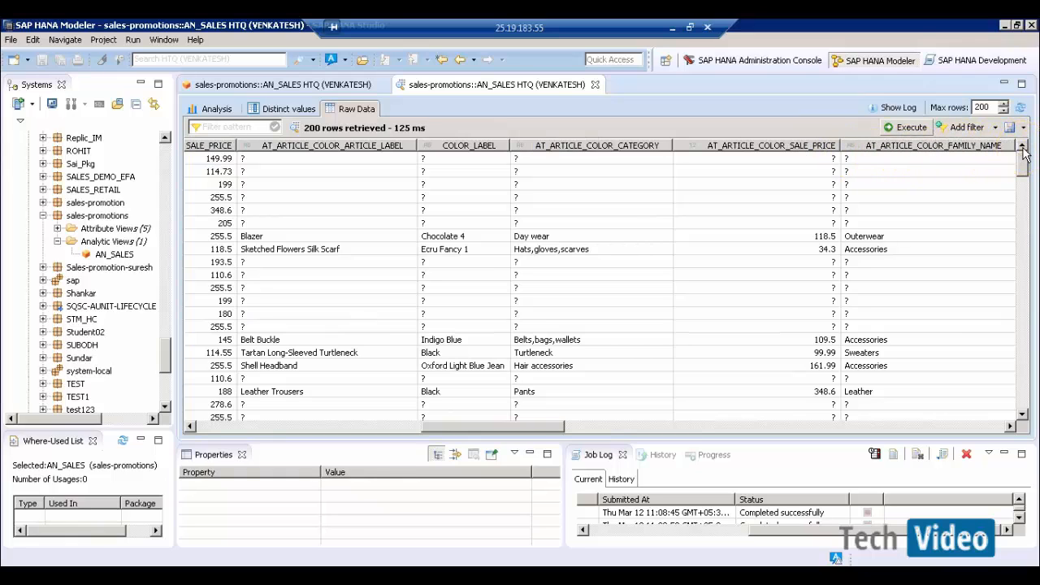
left_click_drag(700, 169, 979, 159)
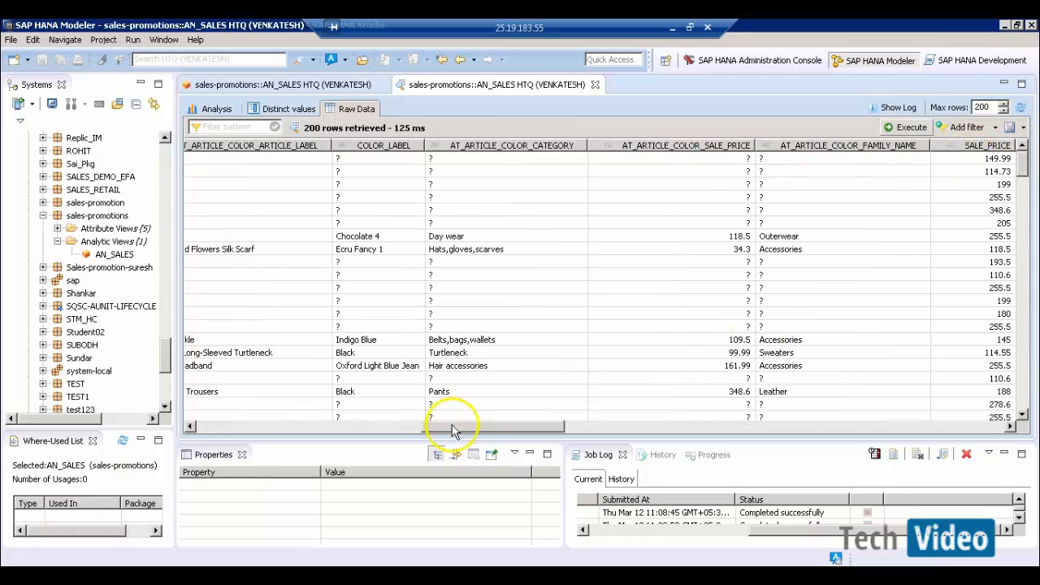
left_click_drag(464, 429, 582, 433)
left_click_drag(256, 150, 972, 156)
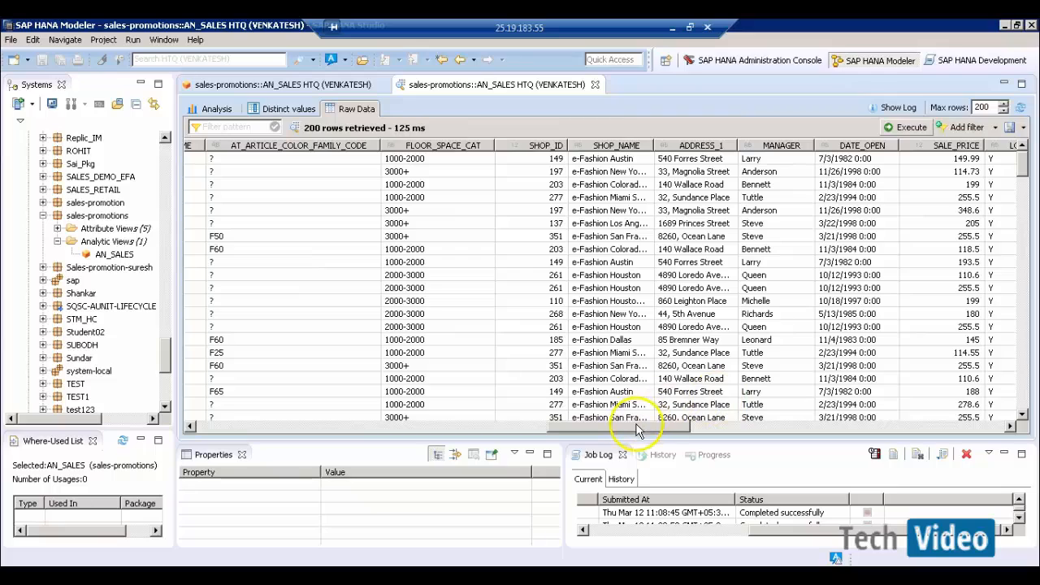
left_click_drag(657, 426, 734, 432)
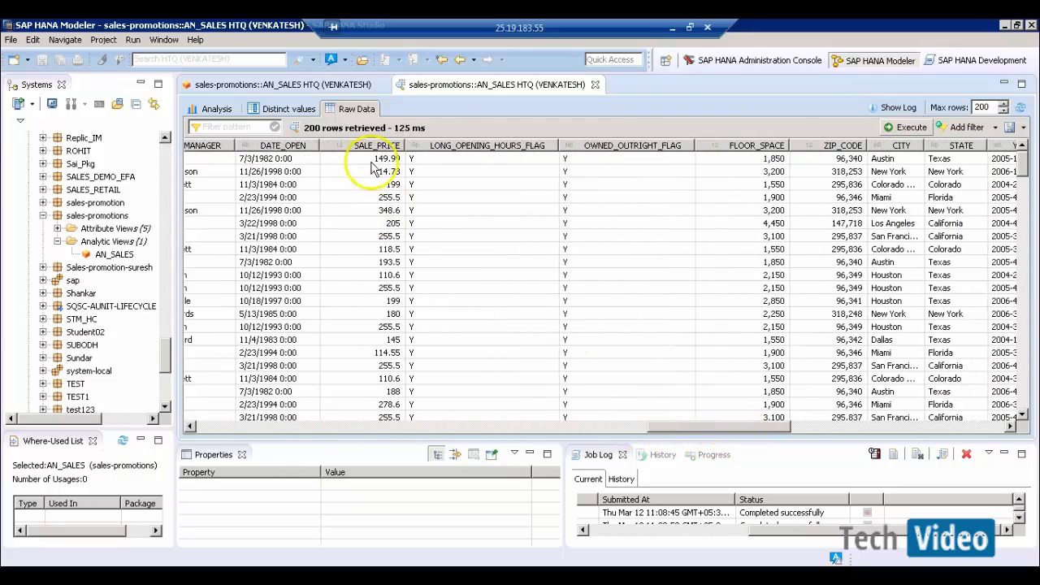
left_click_drag(371, 146, 992, 167)
left_click_drag(718, 432, 817, 425)
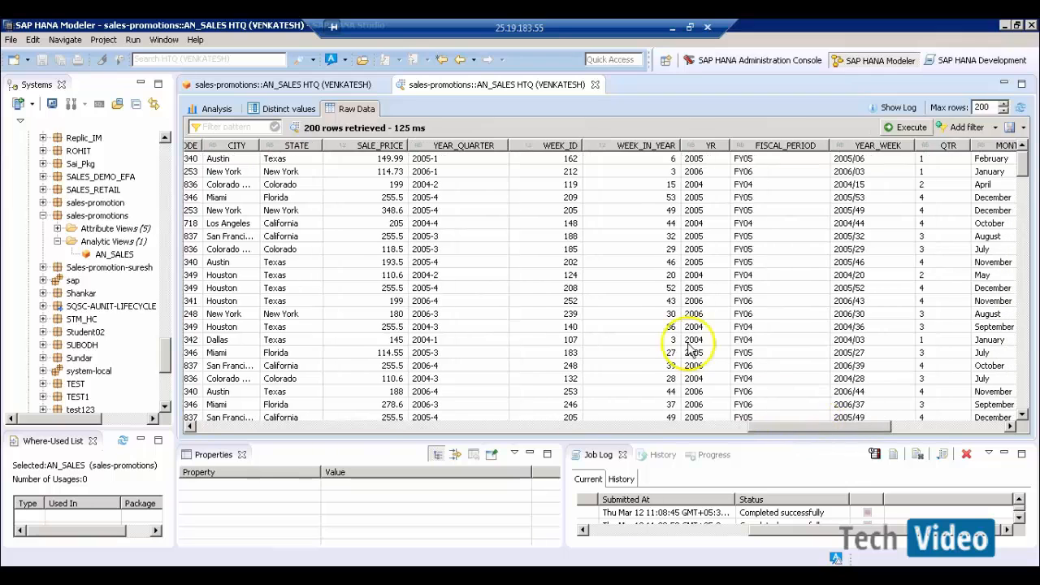
left_click_drag(355, 150, 934, 149)
left_click_drag(832, 427, 929, 429)
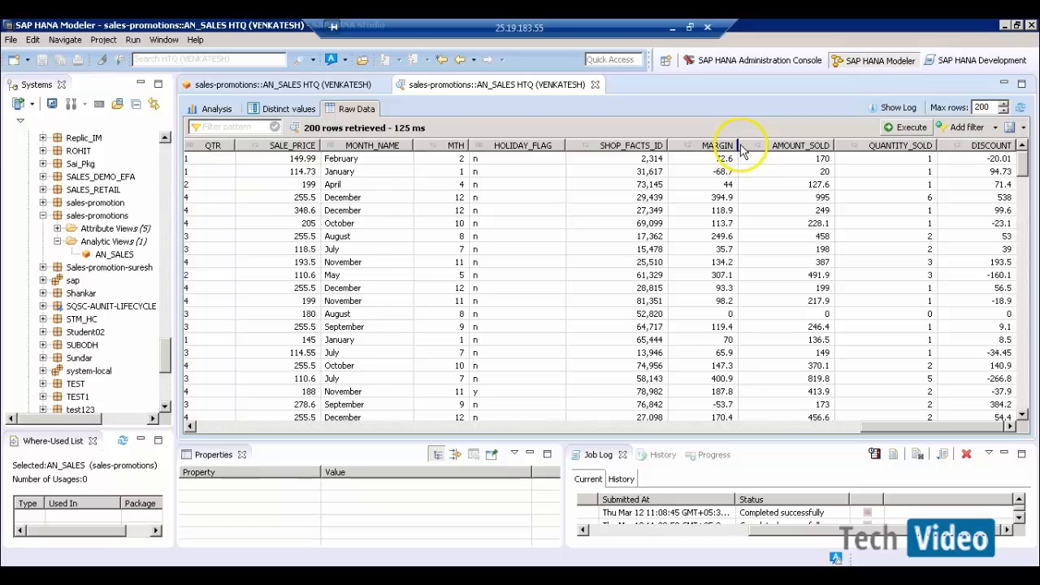
left_click_drag(741, 151, 743, 151)
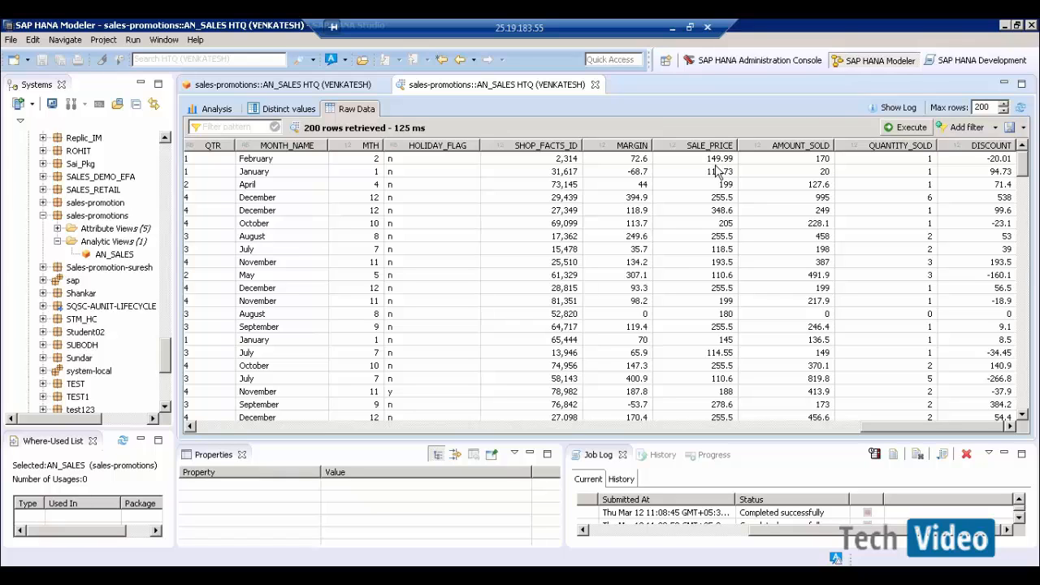
- Select the January row in the raw data grid to compare its DISCOUNT value
left_click(773, 177)
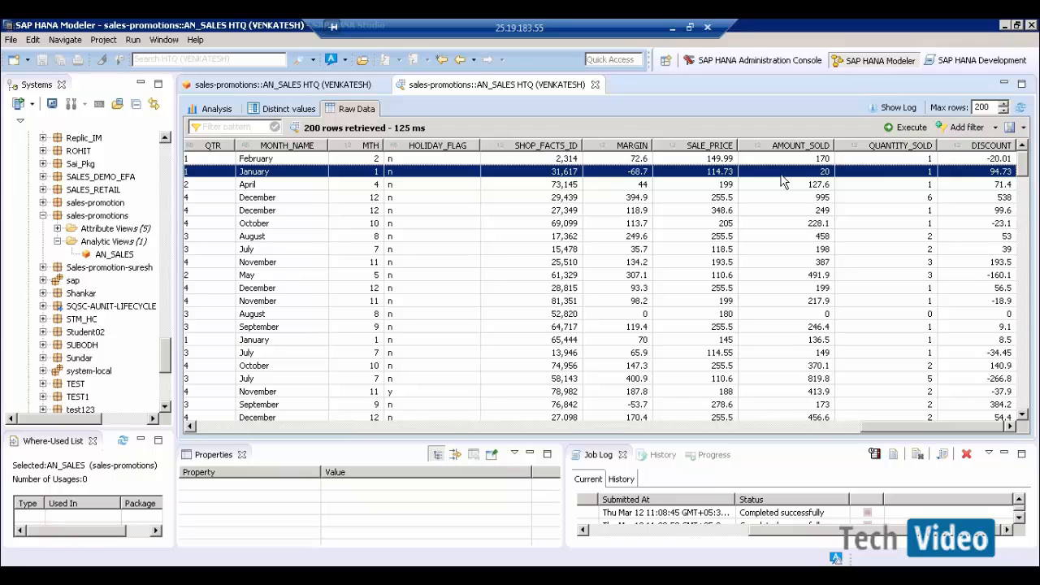
left_click(595, 85)
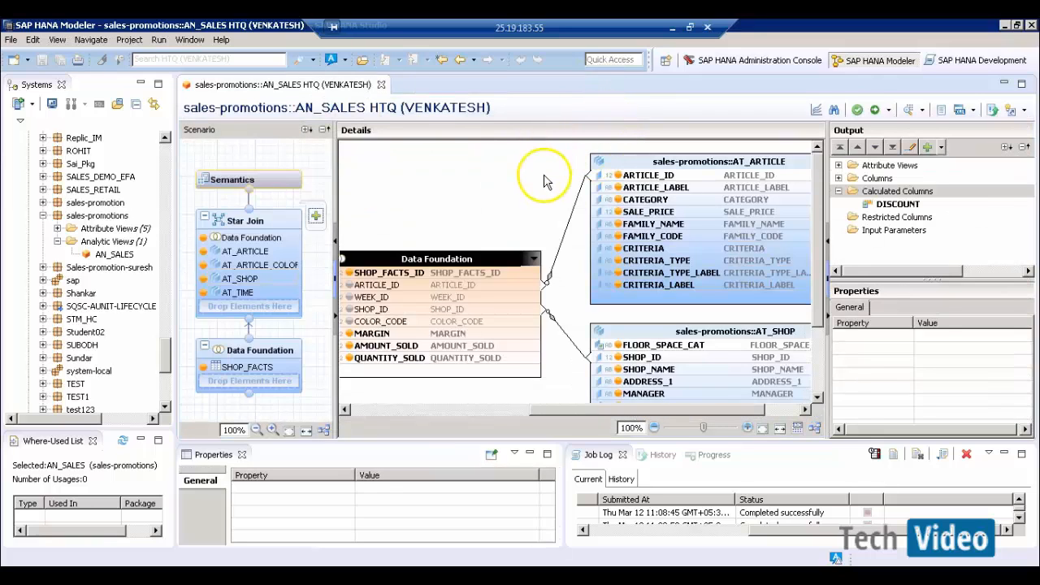
left_click(545, 176)
left_click_drag(543, 409, 475, 410)
right_click(878, 193)
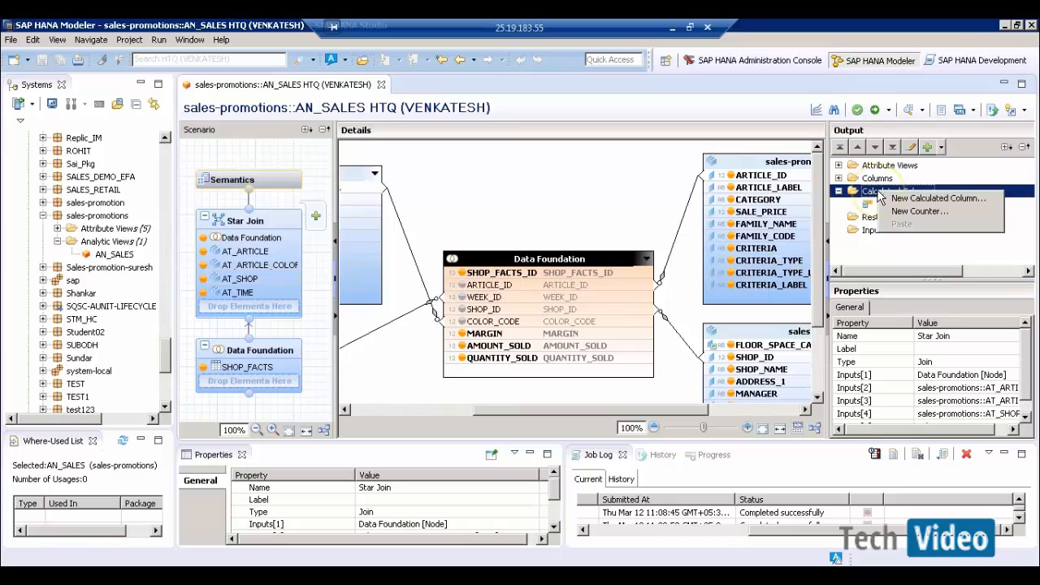
left_click(900, 213)
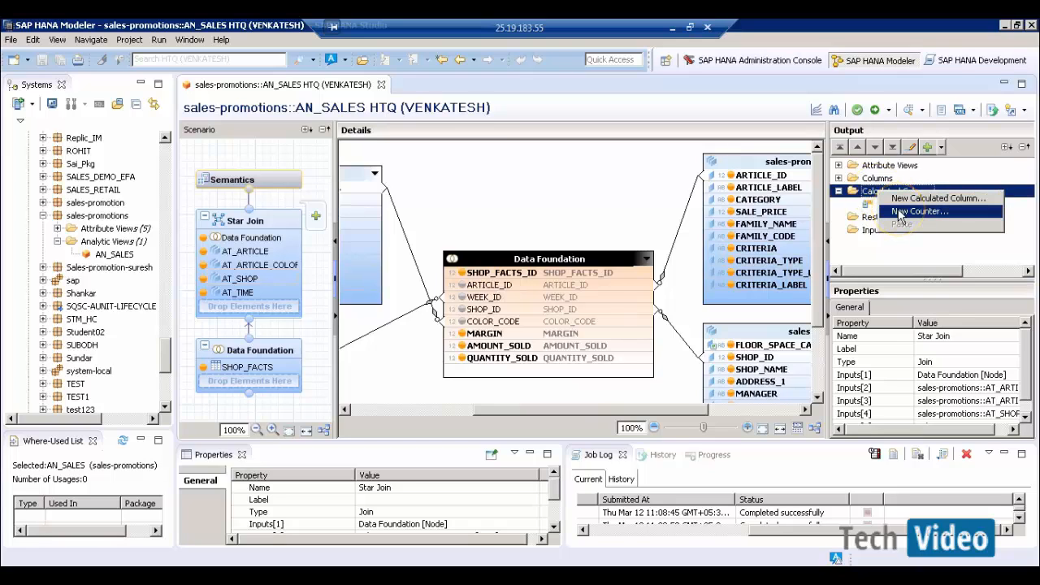
left_click(488, 369)
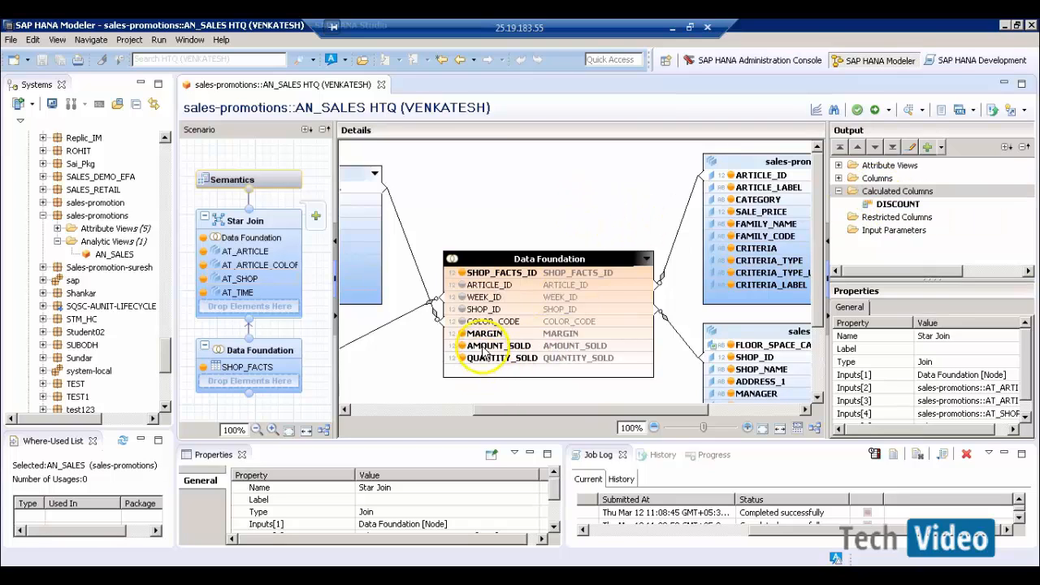
mouse_move(485, 352)
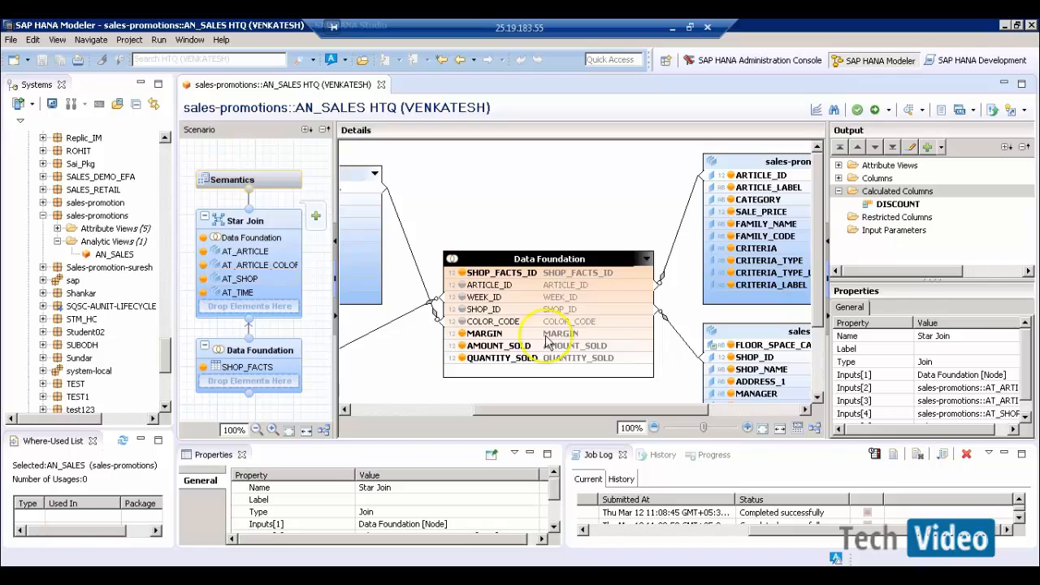
left_click(902, 193)
- Create calculated column SOLD_AT_UNIT_PRICE as a DECIMAL, length 10 Measure
right_click(911, 195)
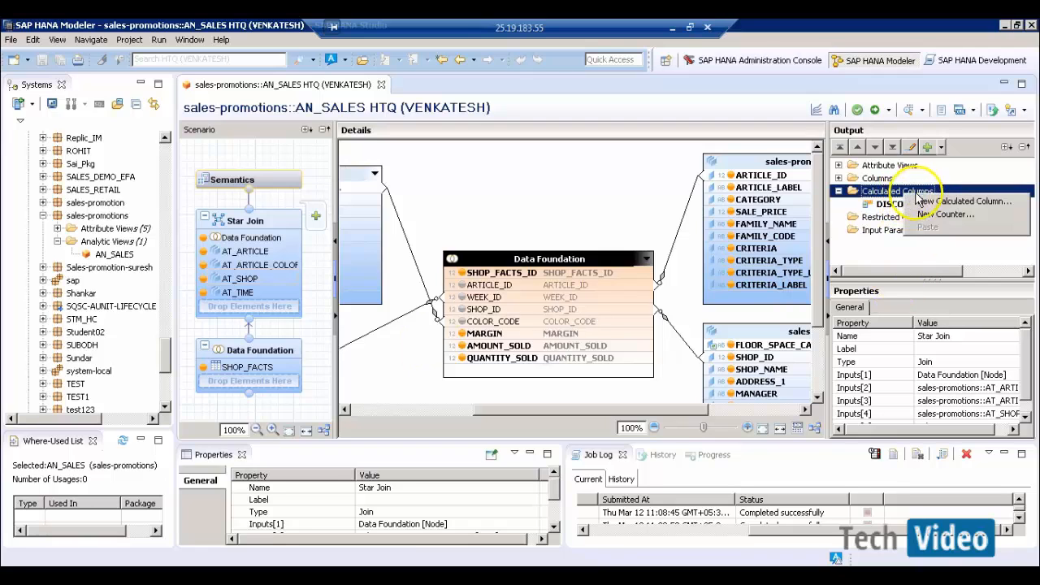
left_click(926, 203)
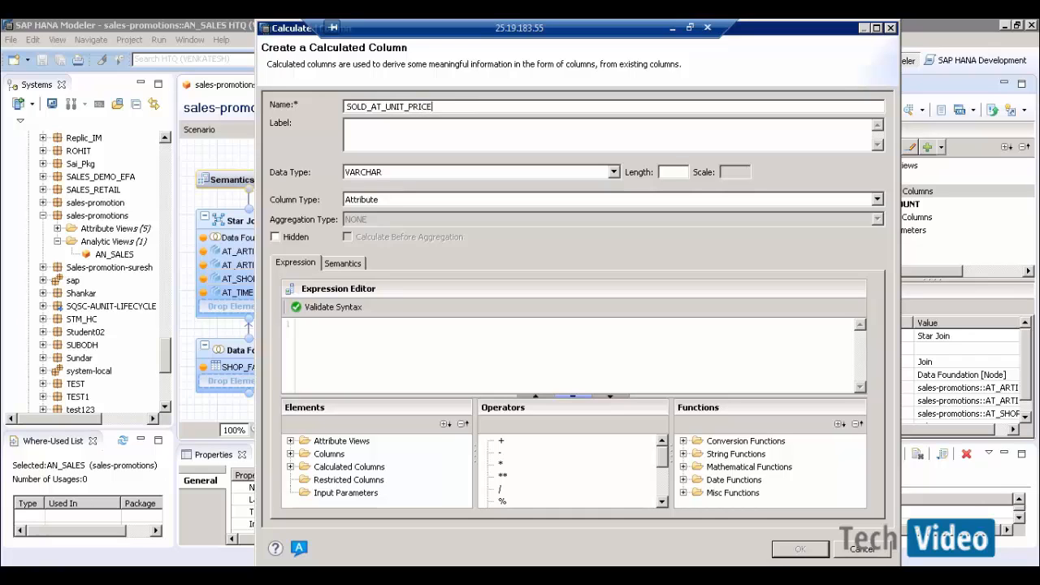
key("Tab")
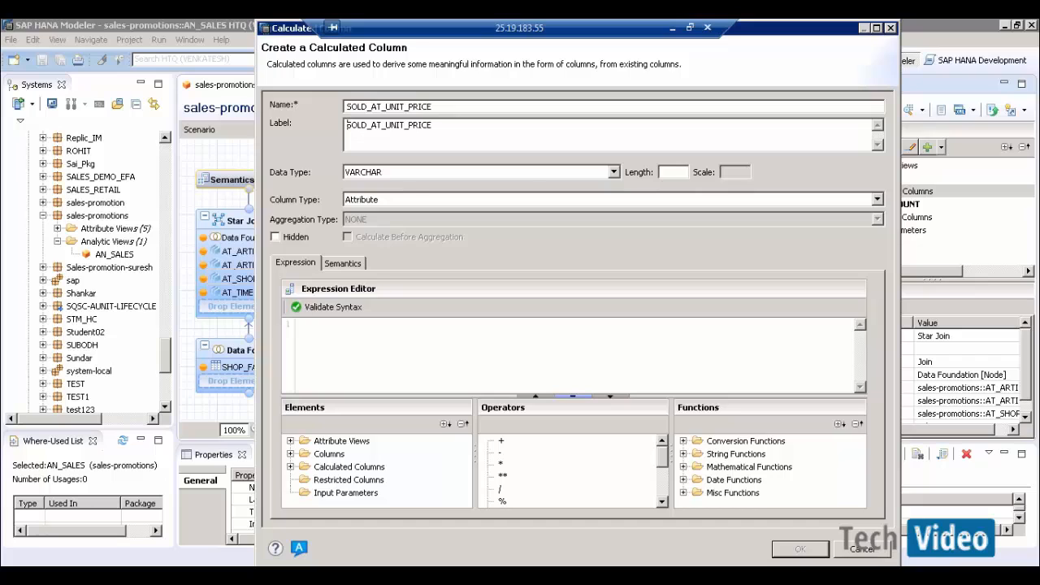
left_click(577, 172)
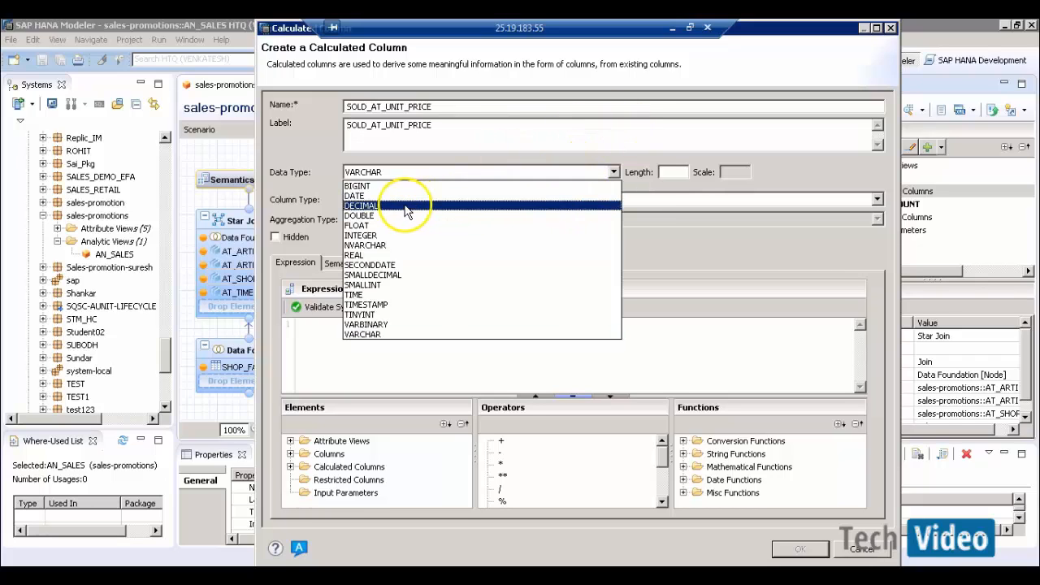
left_click(407, 206)
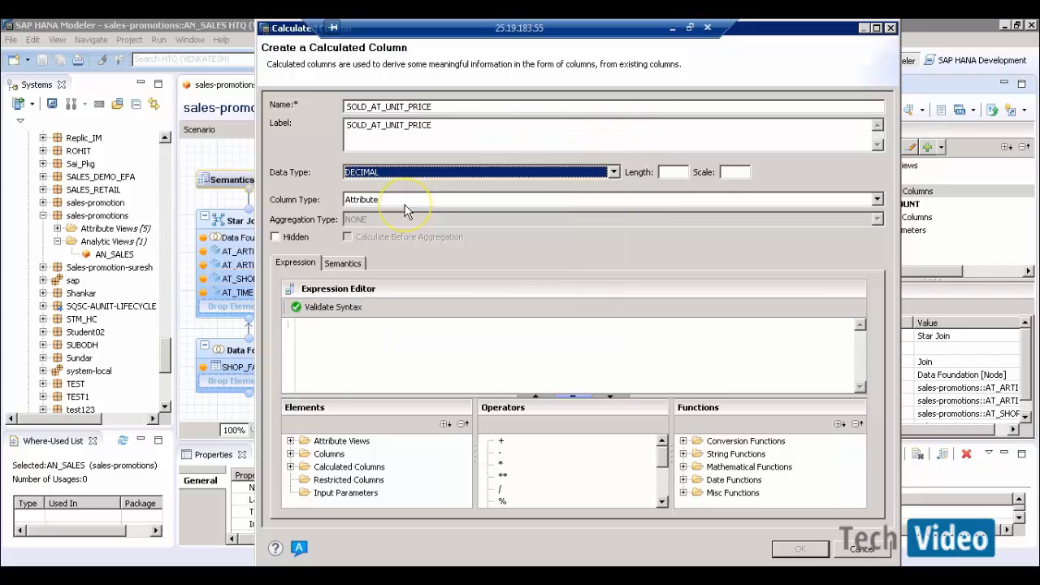
left_click(673, 175)
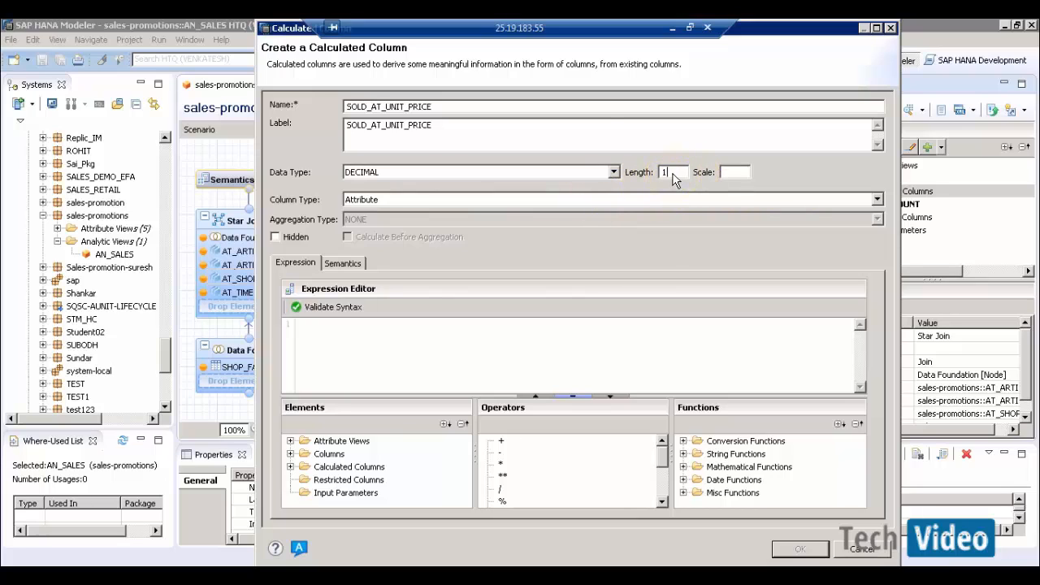
type("10")
left_click(486, 201)
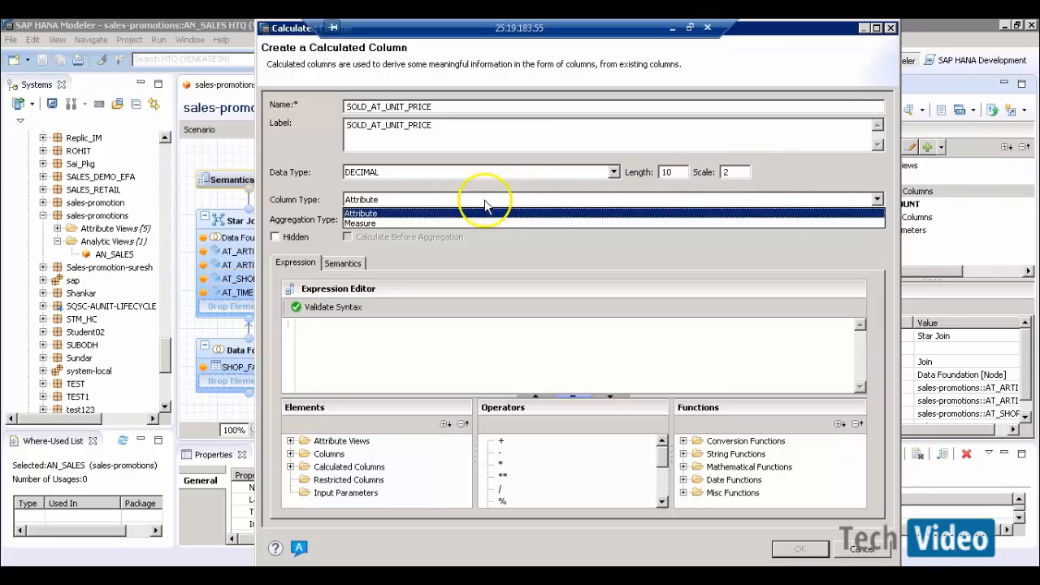
left_click(453, 225)
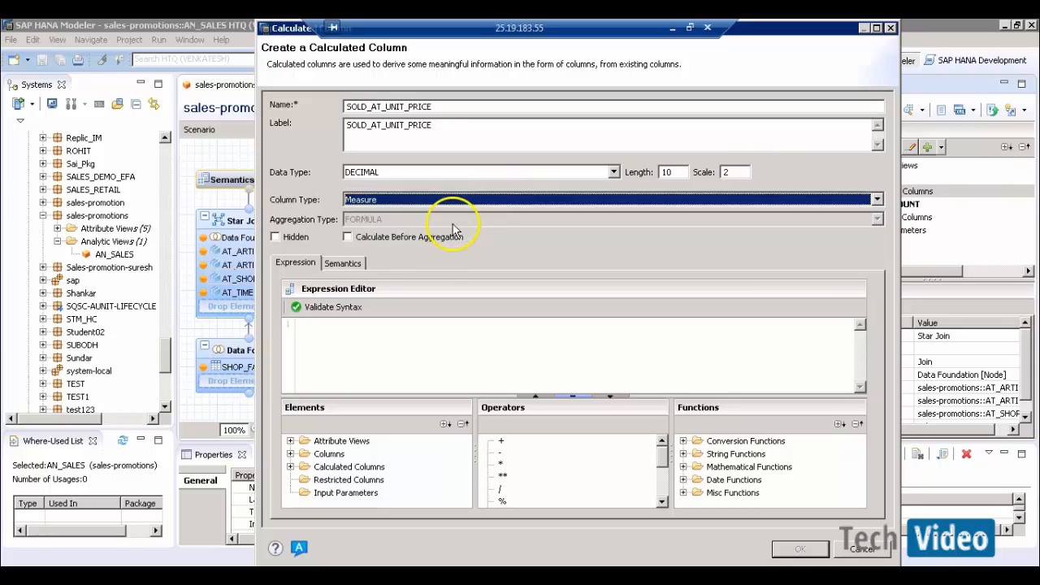
- Build the expression "AMOUNT_SOLD" / "QUANTITY_SOLD", validate it, and add the column to the view
left_click(345, 355)
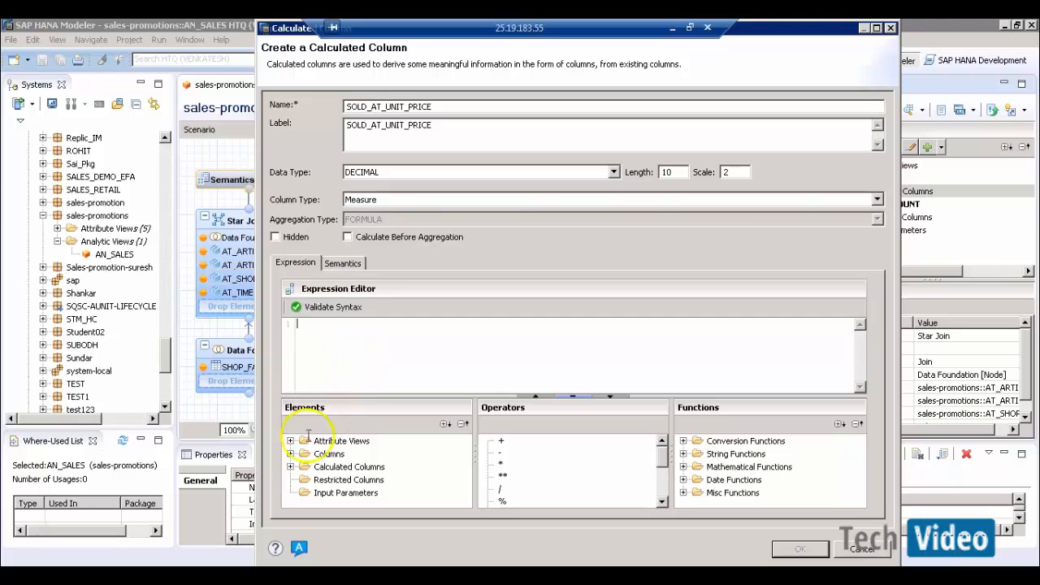
left_click(290, 453)
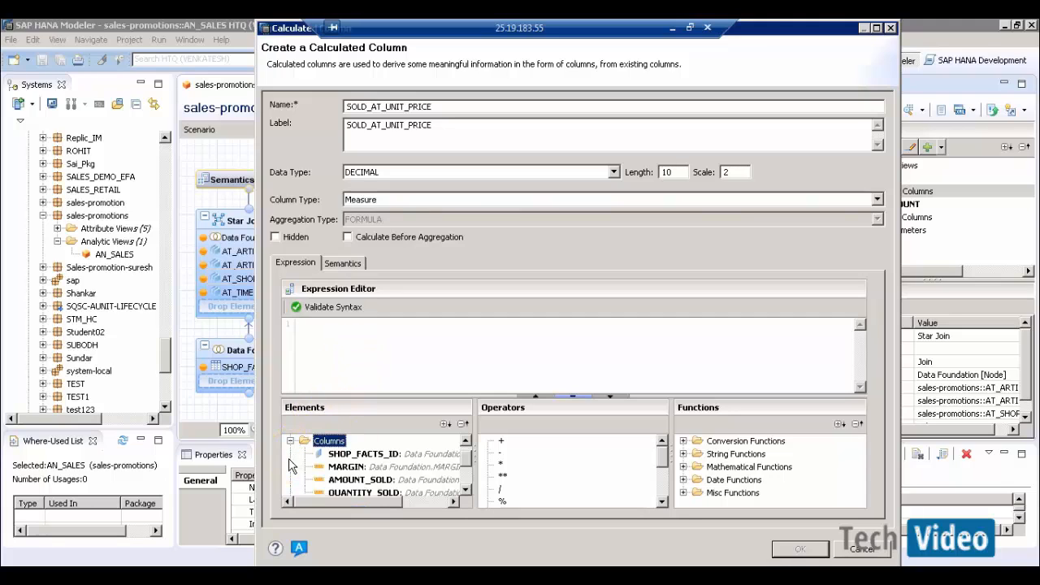
double_click(355, 480)
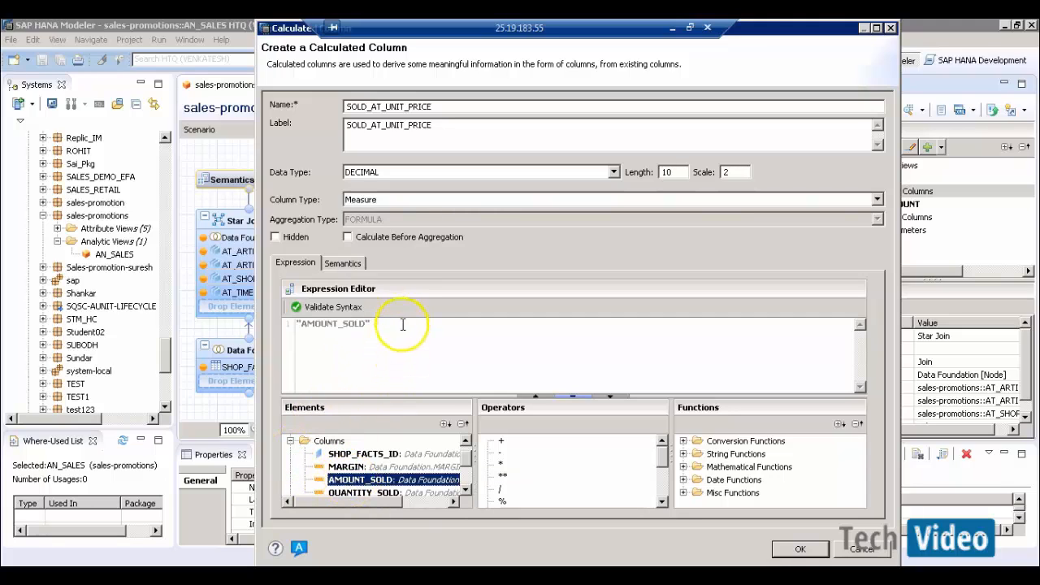
left_click(398, 327)
double_click(502, 488)
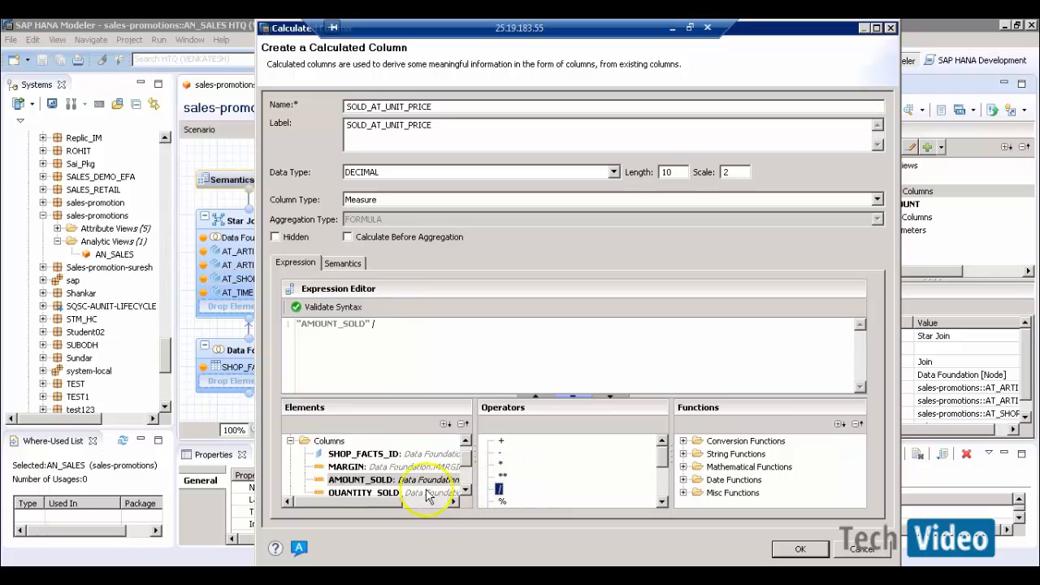
double_click(395, 496)
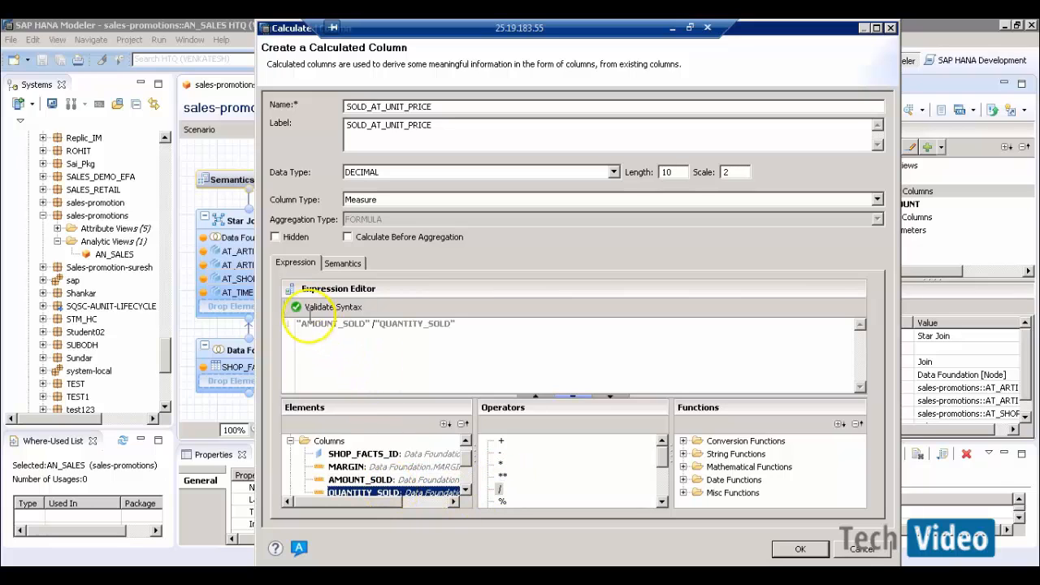
left_click(302, 309)
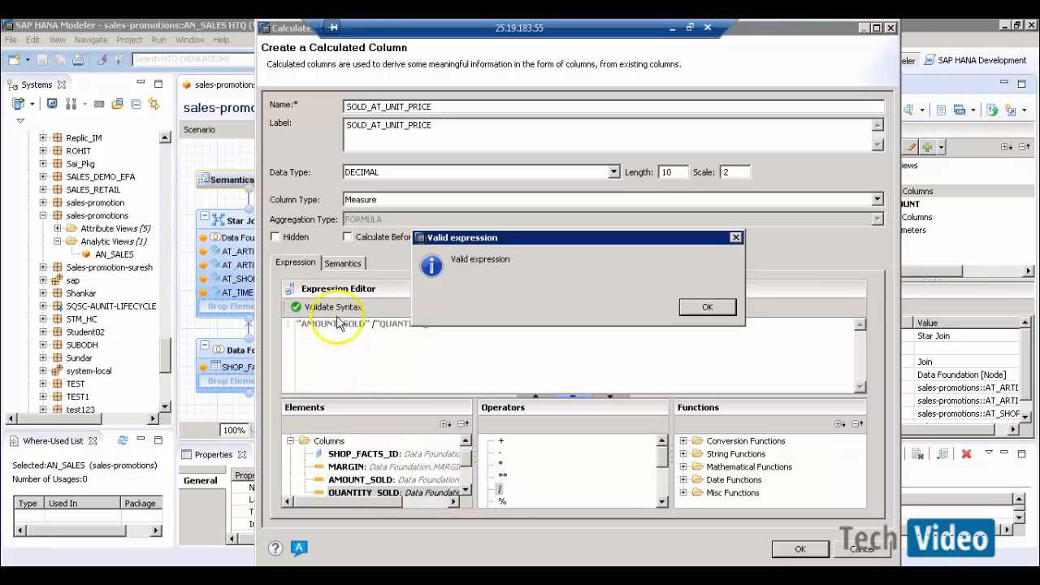
left_click(698, 307)
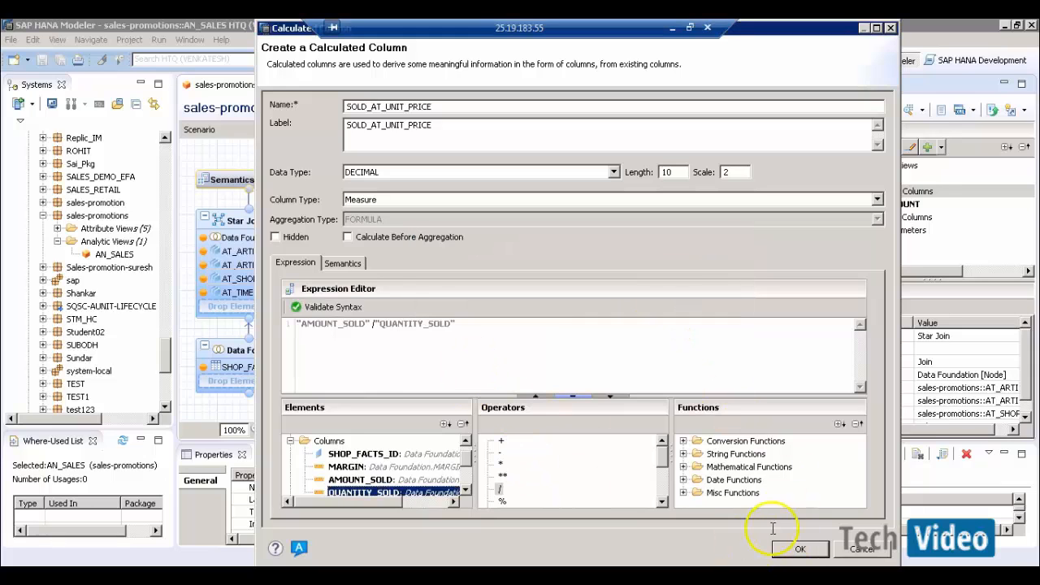
left_click(800, 550)
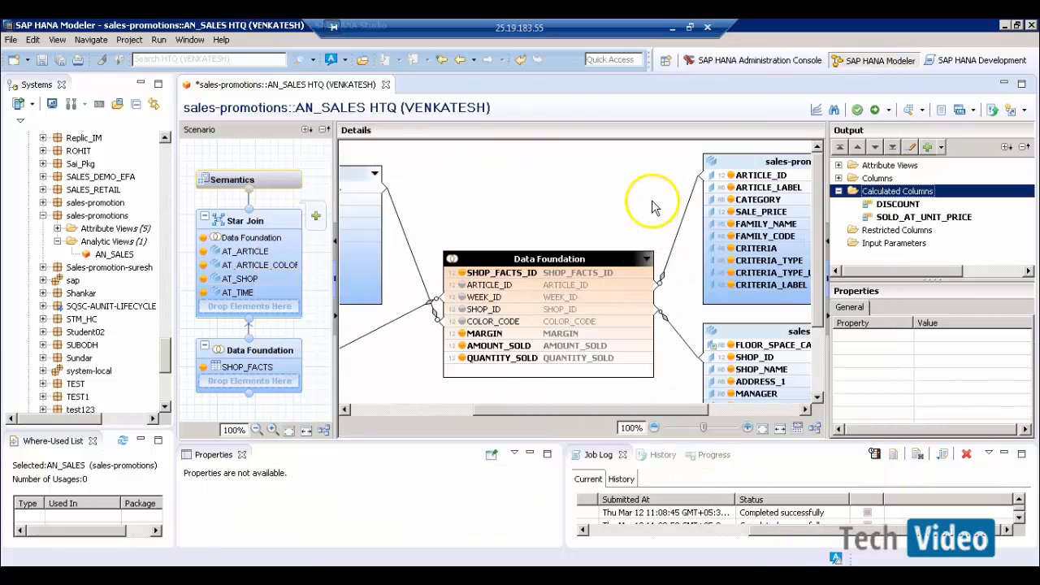
- Activate AN_SALES and try its raw data preview, then dismiss the query error and close the preview
left_click(875, 111)
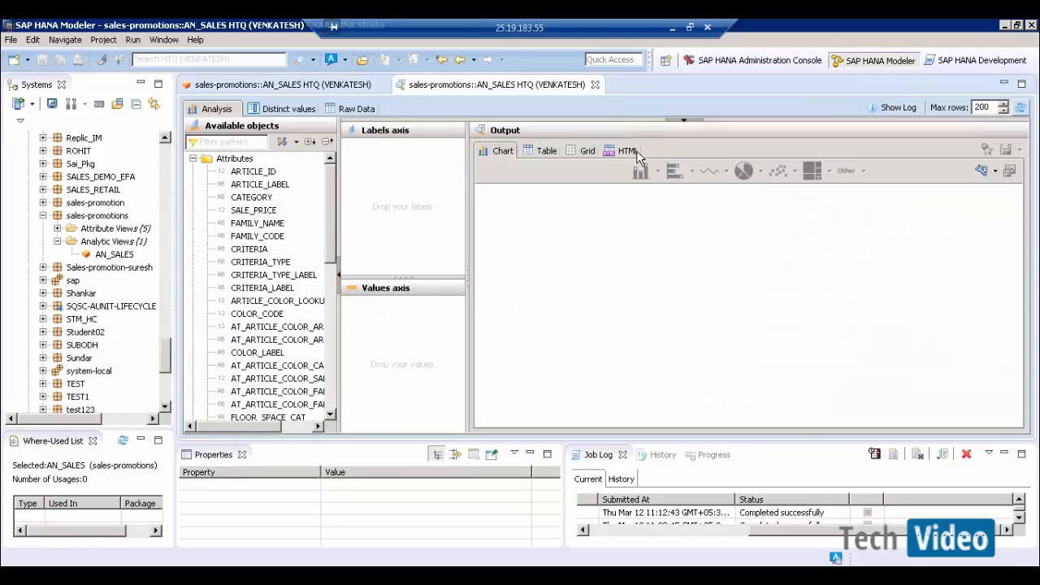
left_click(362, 111)
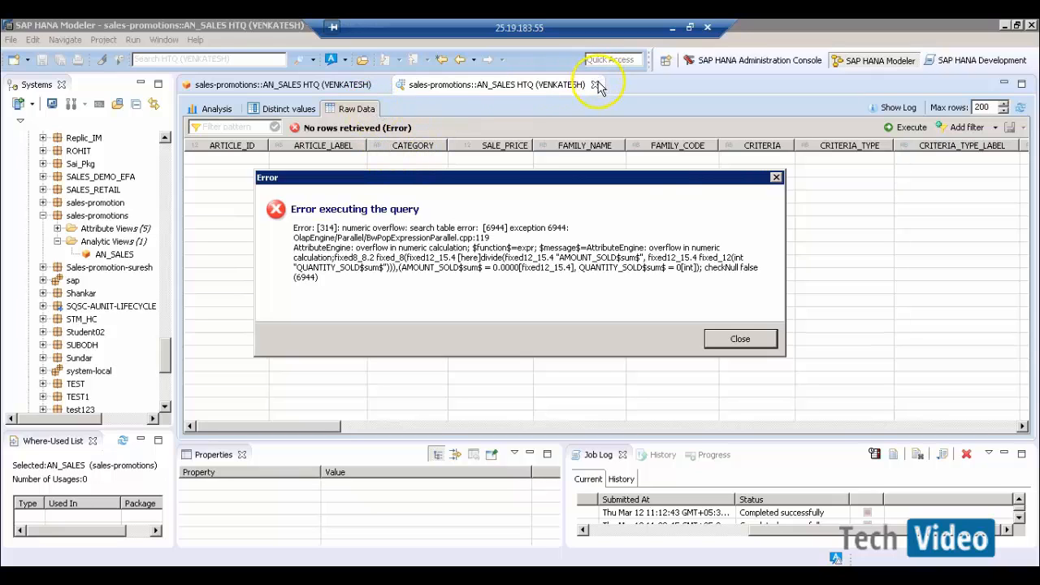
left_click(739, 339)
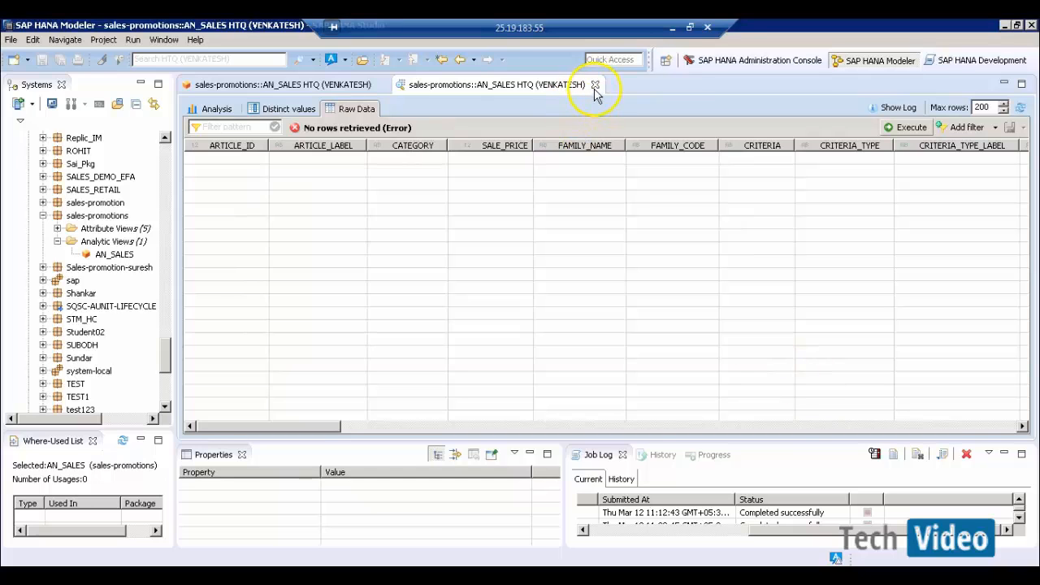
left_click(595, 85)
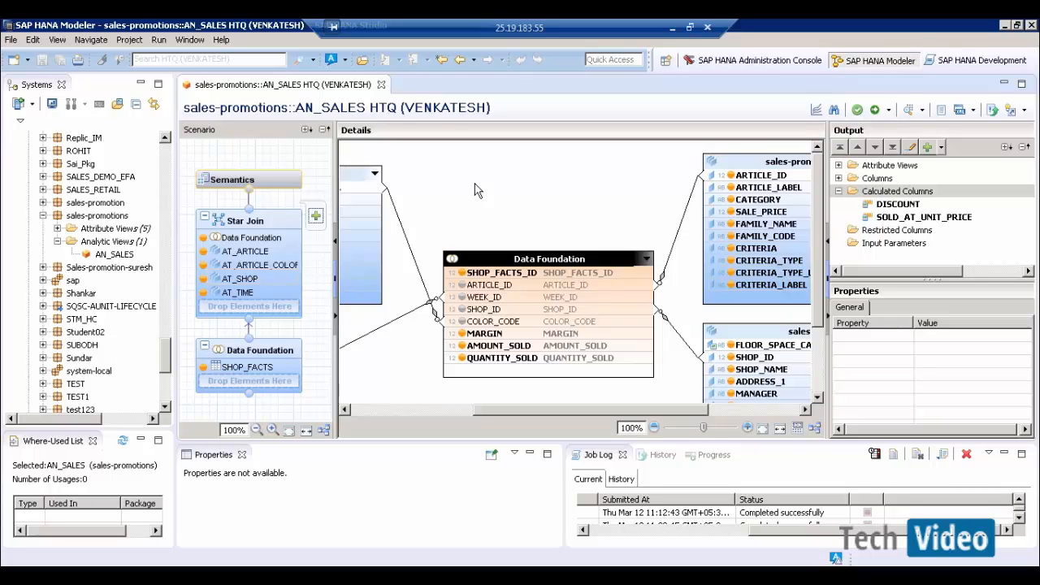
- Rewrite SOLD_AT_UNIT_PRICE's expression as if("QUANTITY_SOLD",0,"AMOUNT_SOLD"/"QUANTITY_SOLD")
double_click(910, 217)
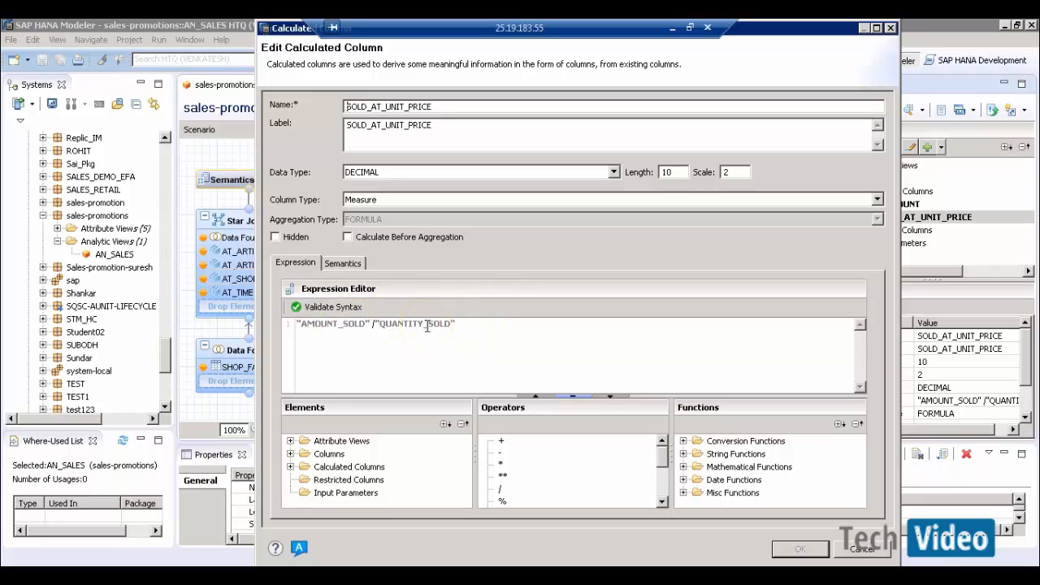
left_click(298, 324)
type("if(")
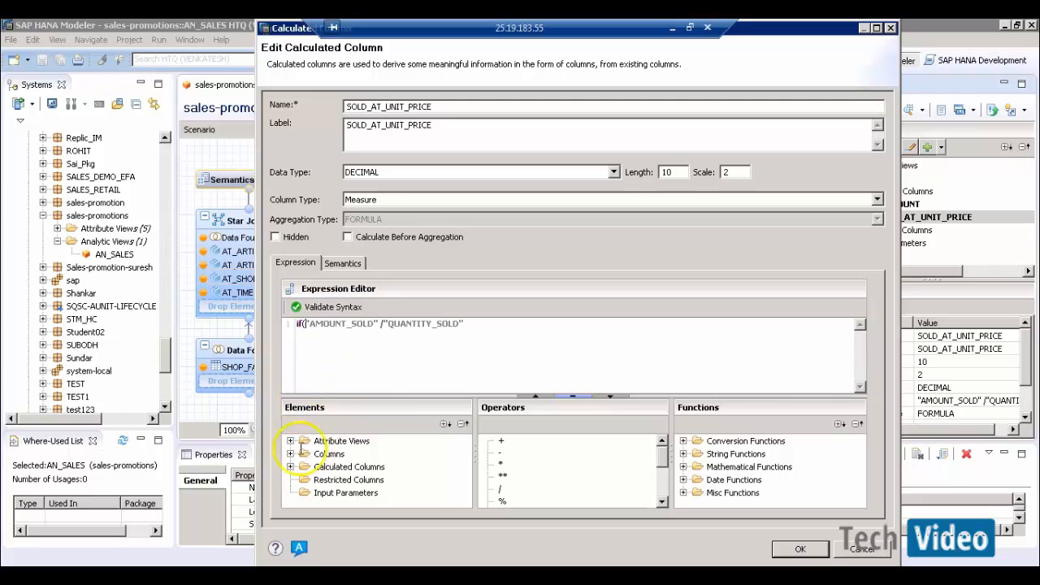
left_click(290, 454)
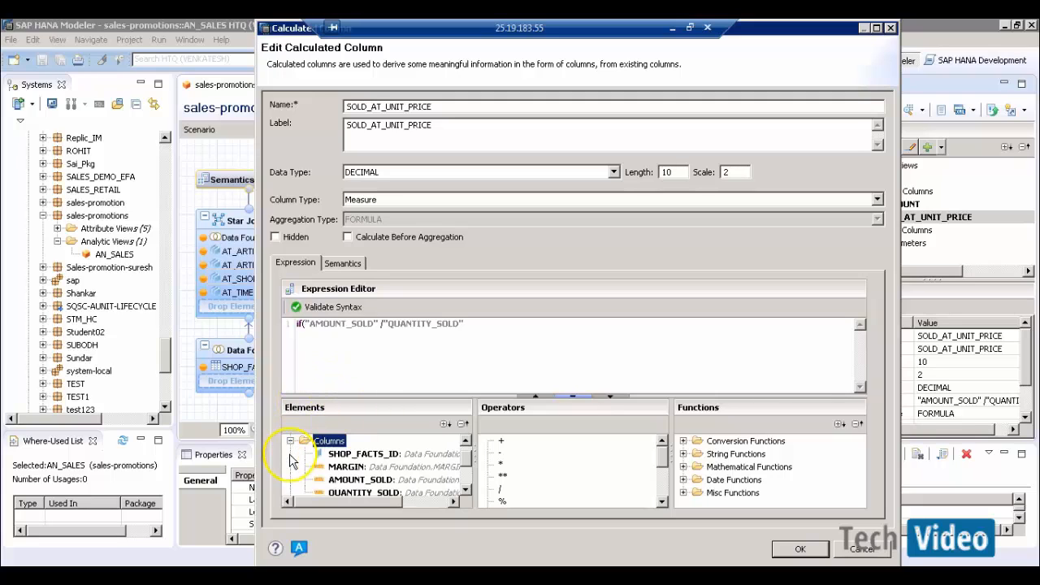
double_click(349, 492)
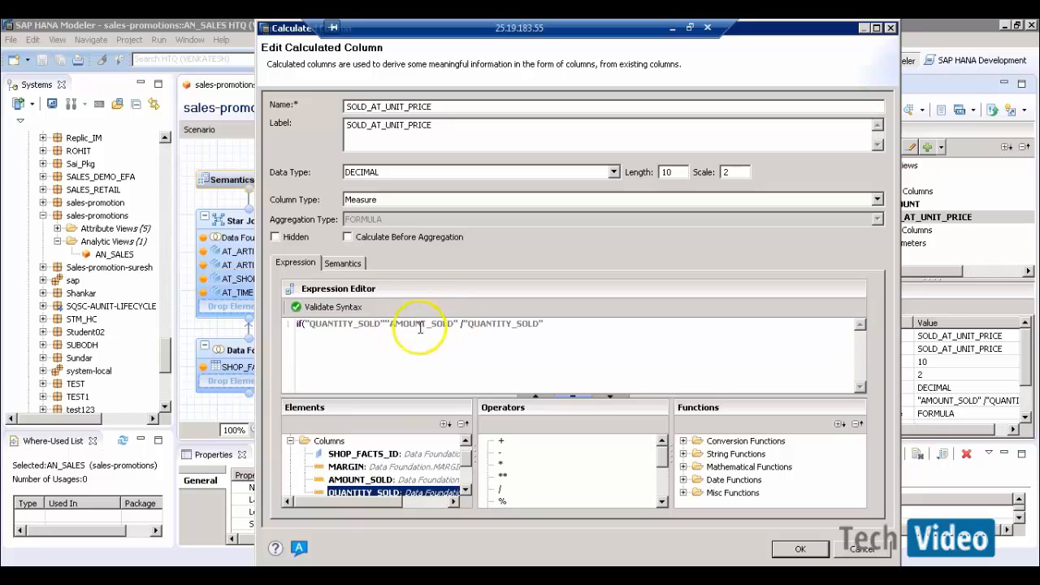
left_click(387, 324)
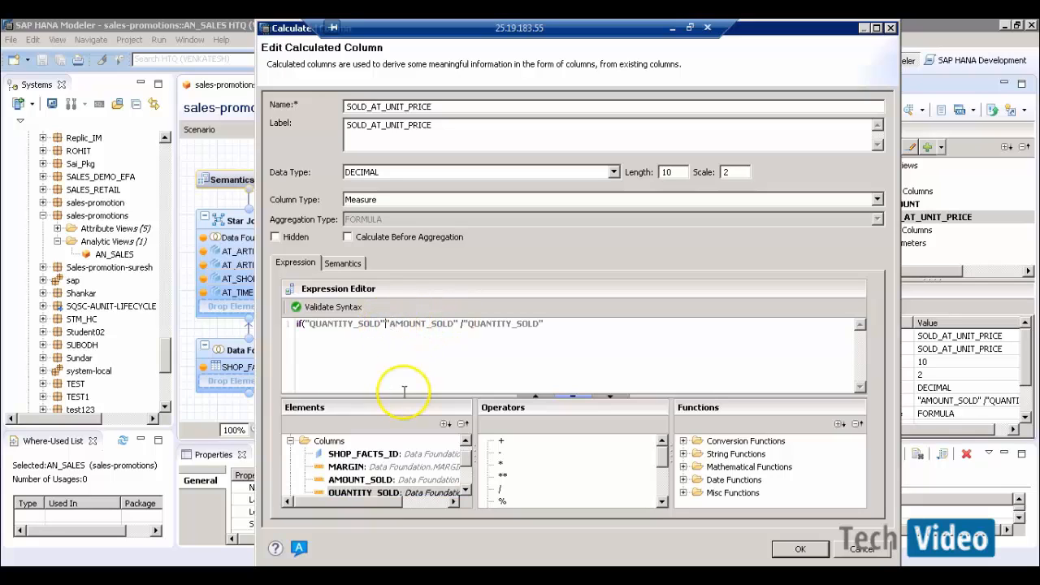
type(",0")
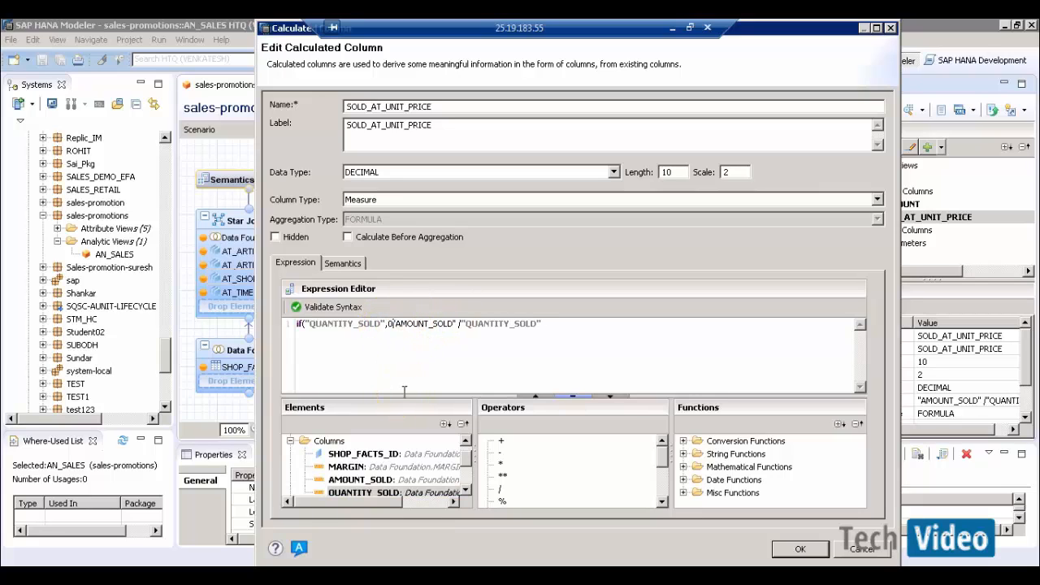
type(",")
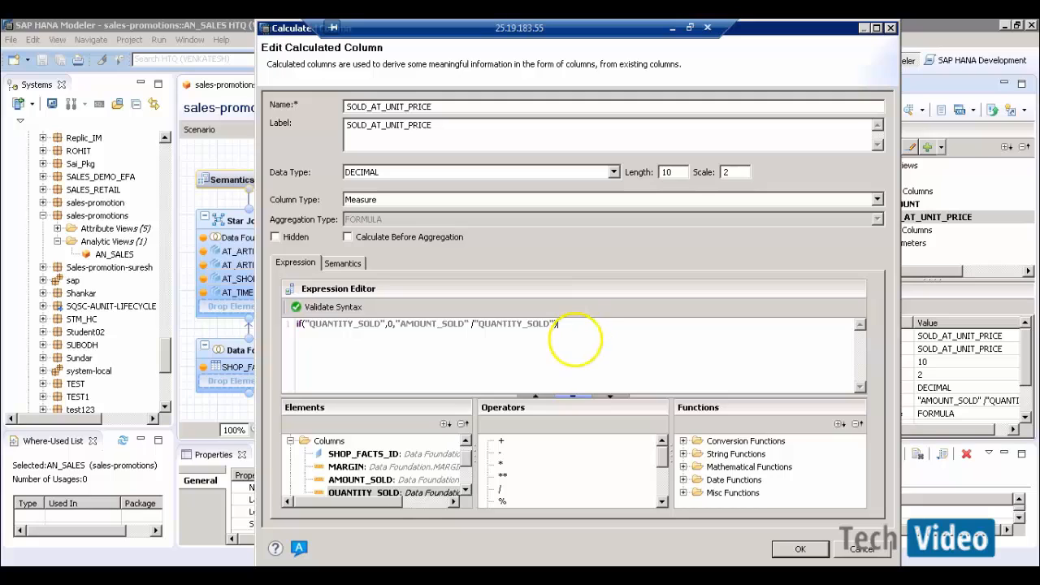
- Validate the new formula, apply it, and save and activate AN_SALES
left_click(337, 309)
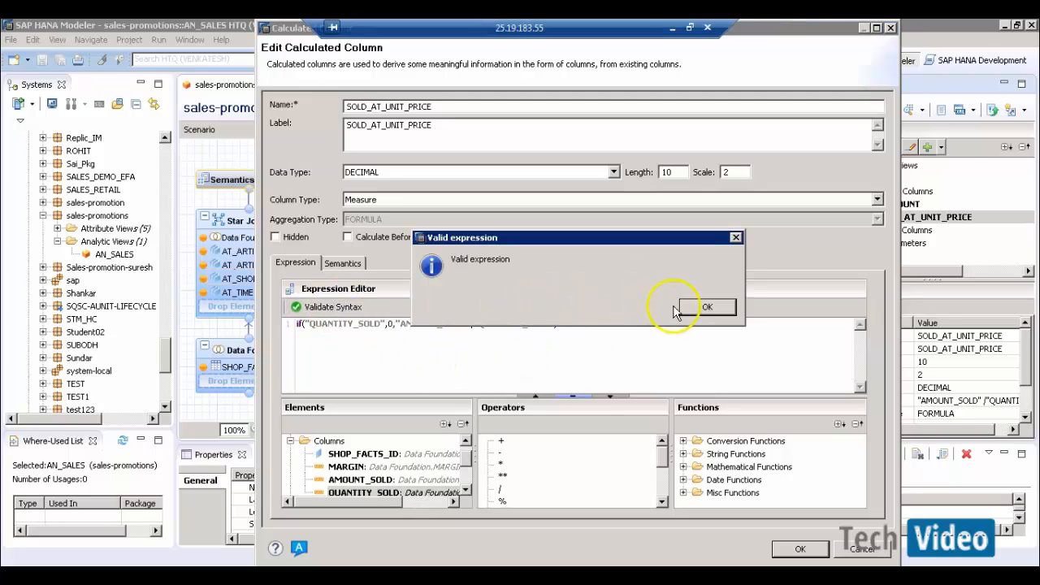
left_click(704, 308)
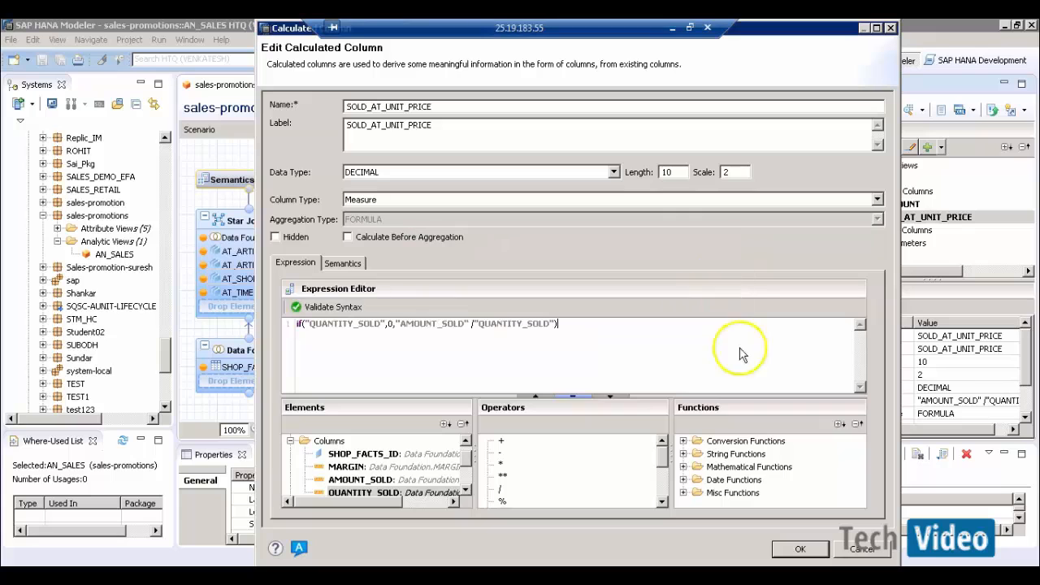
left_click(801, 550)
left_click(875, 111)
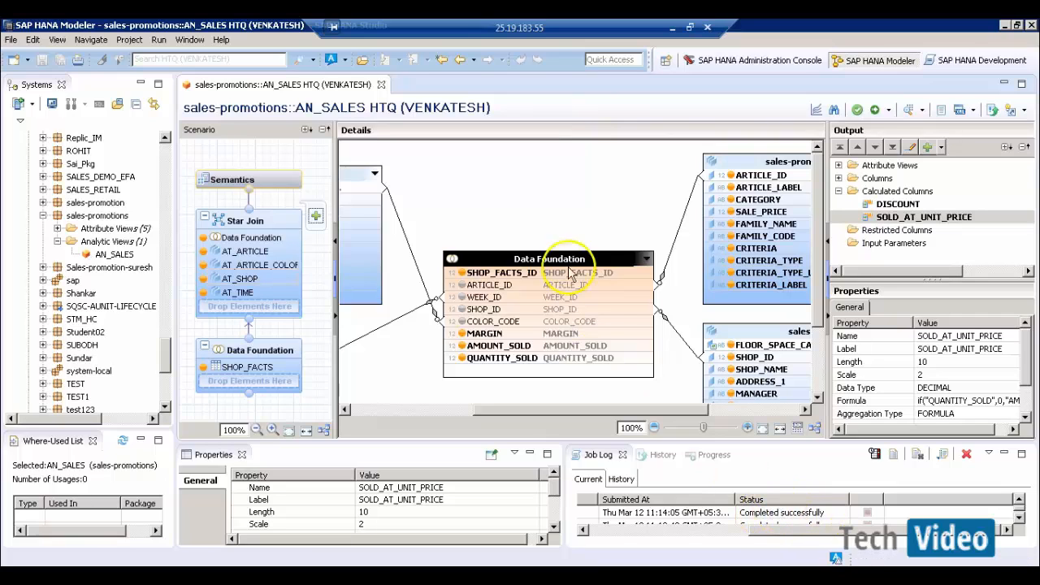
left_click(908, 112)
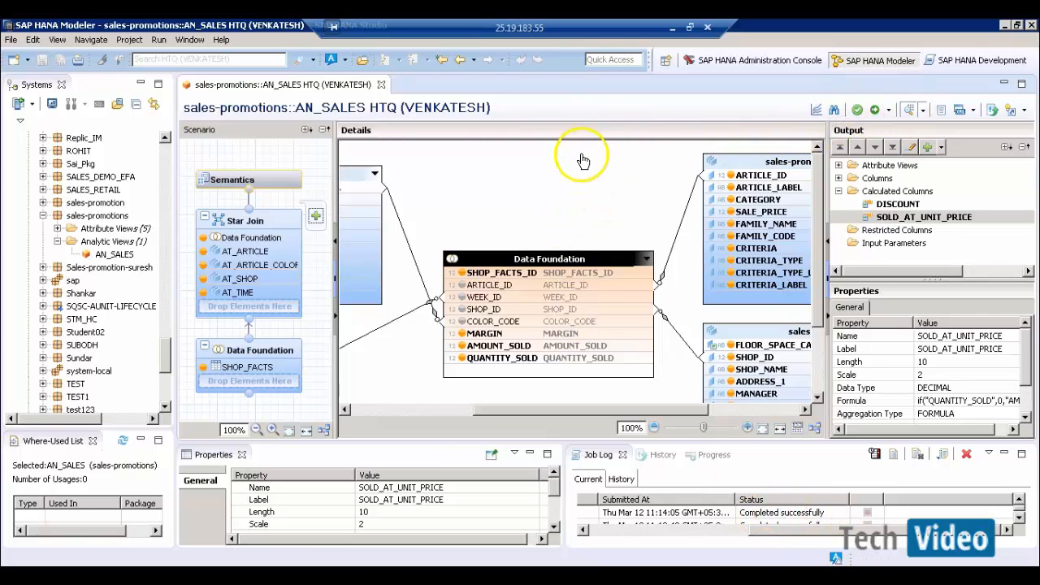
left_click(356, 108)
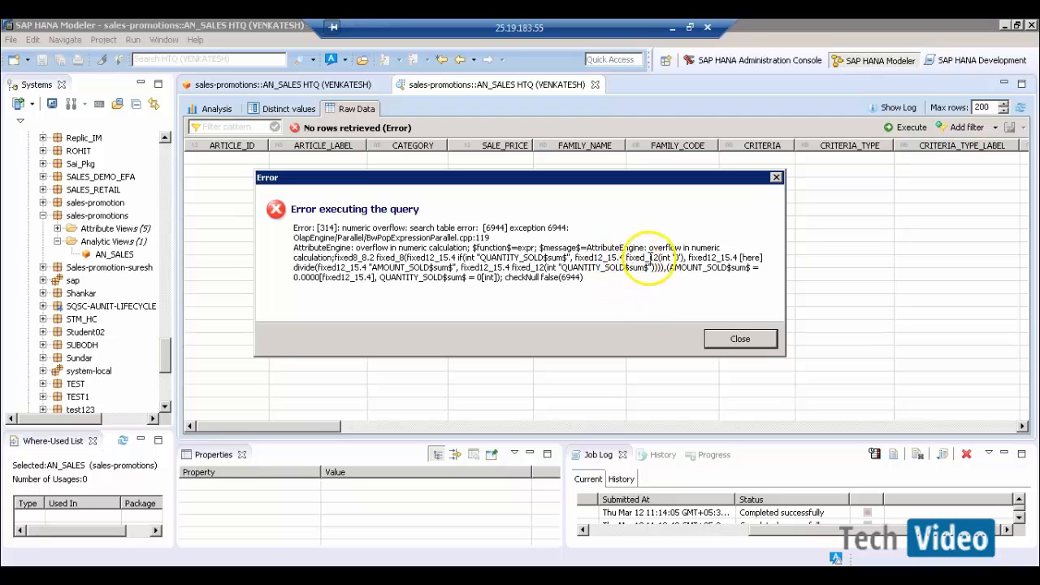
left_click(722, 341)
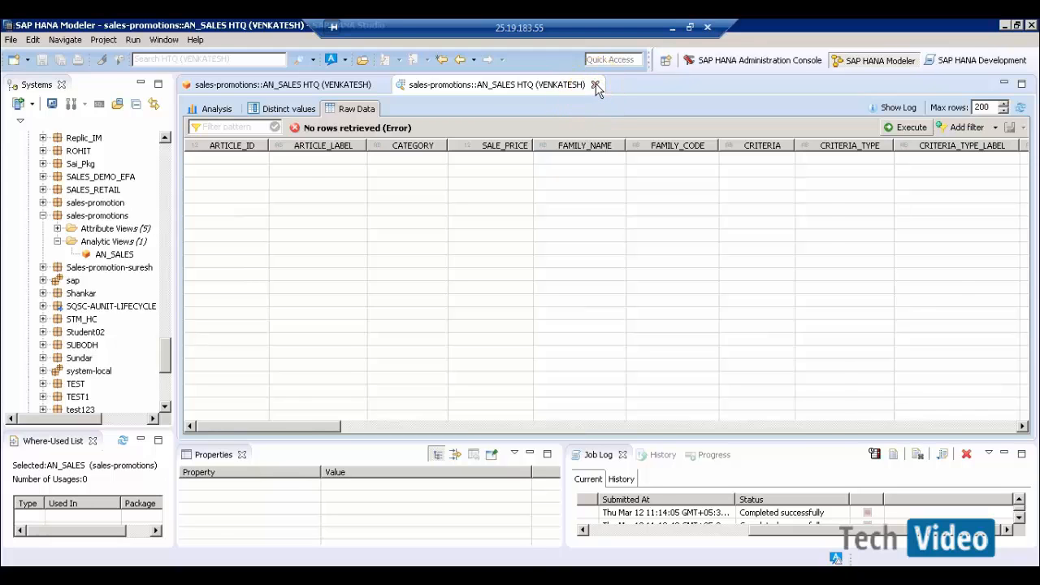
left_click(596, 86)
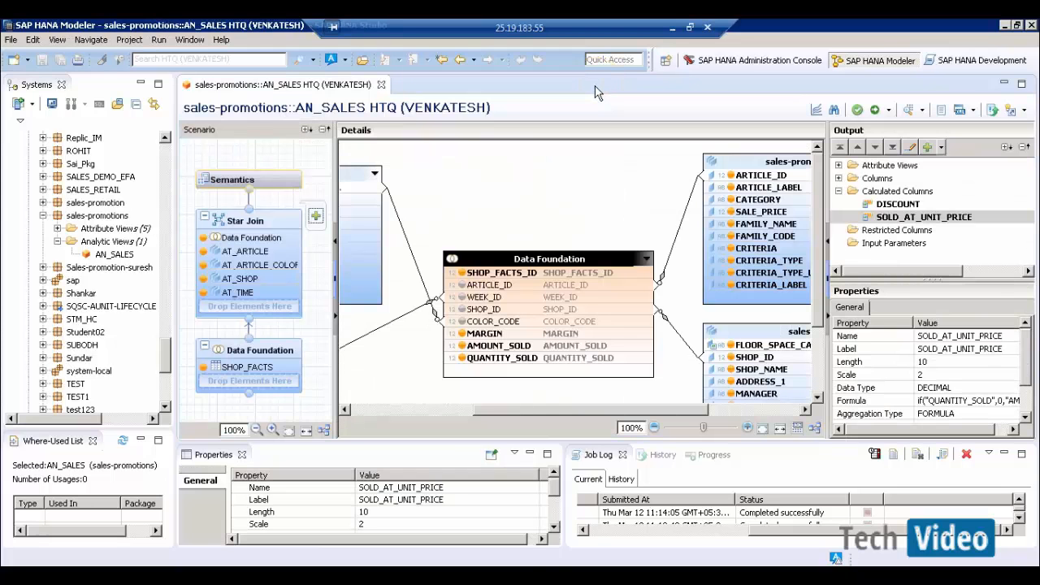
- Set SOLD_AT_UNIT_PRICE's length to 26, then save and activate AN_SALES
double_click(918, 218)
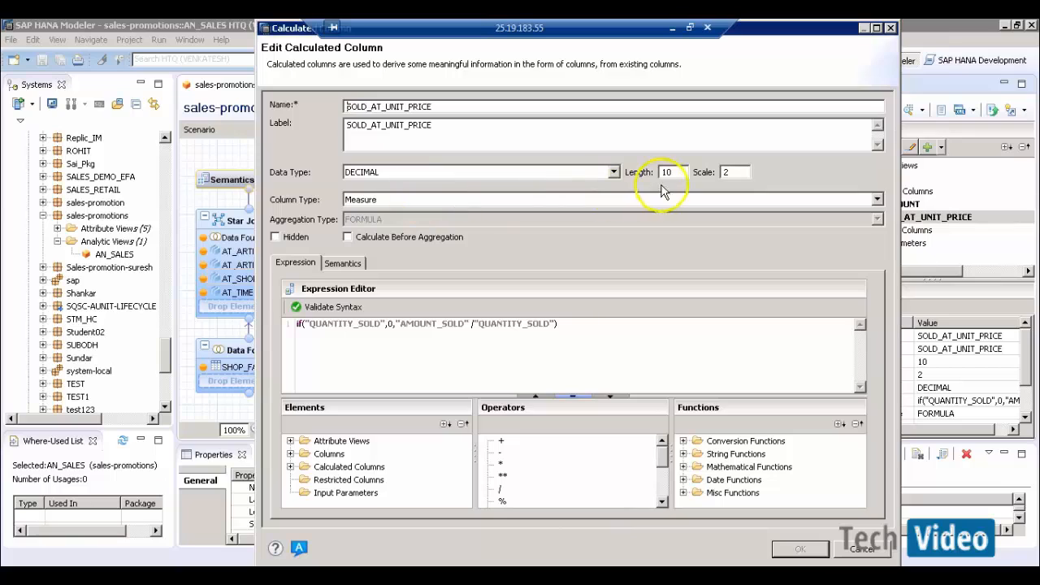
left_click(669, 173)
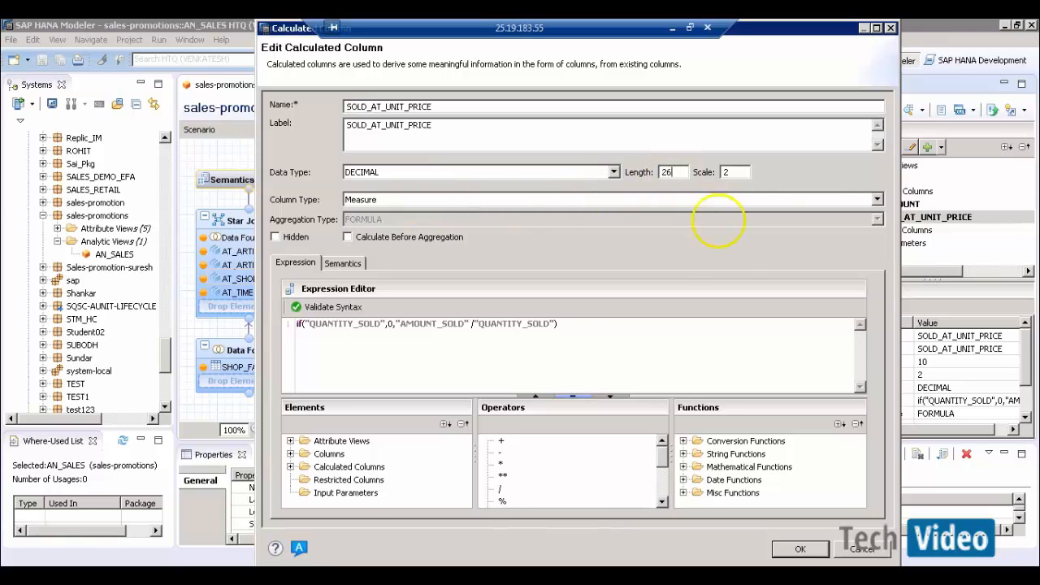
left_click(802, 550)
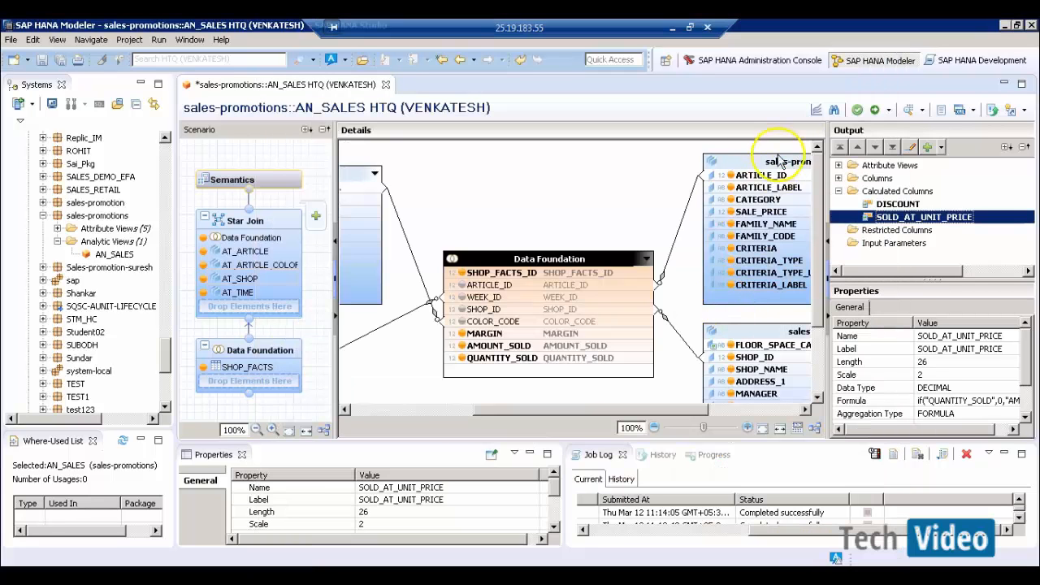
left_click(875, 111)
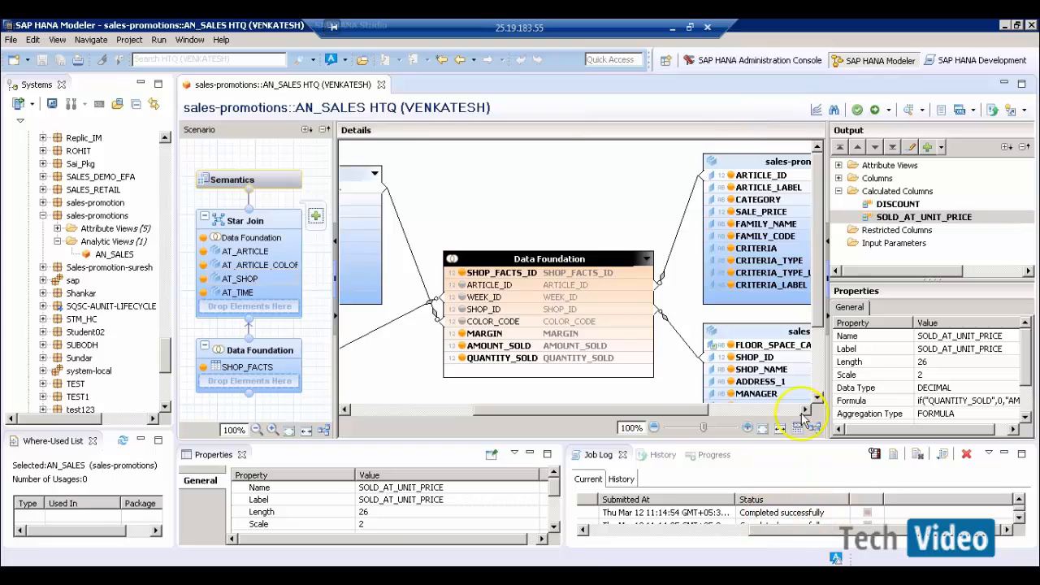
- Preview AN_SALES raw data and dismiss the numeric overflow error
left_click(909, 114)
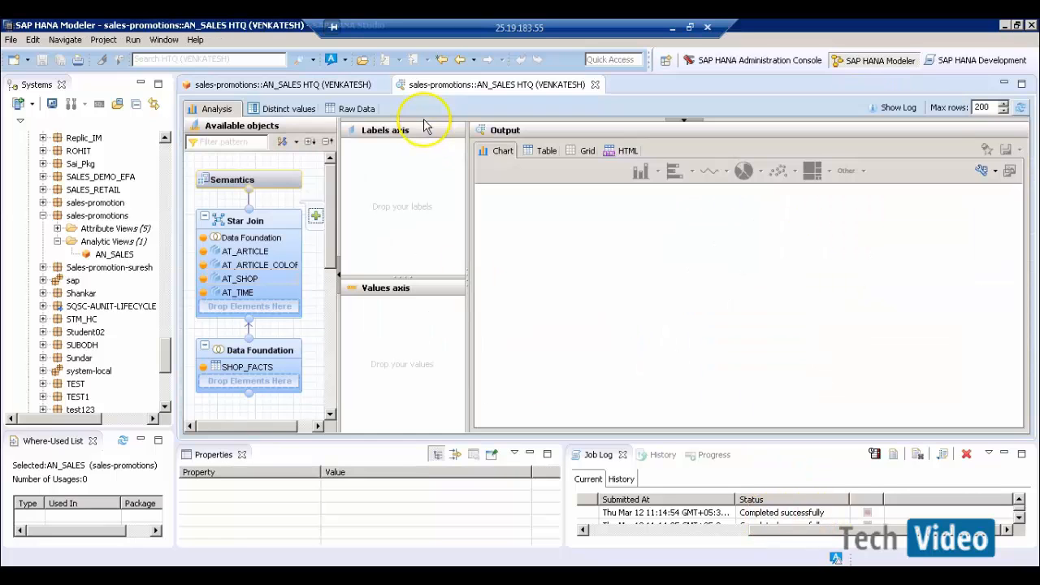
left_click(357, 109)
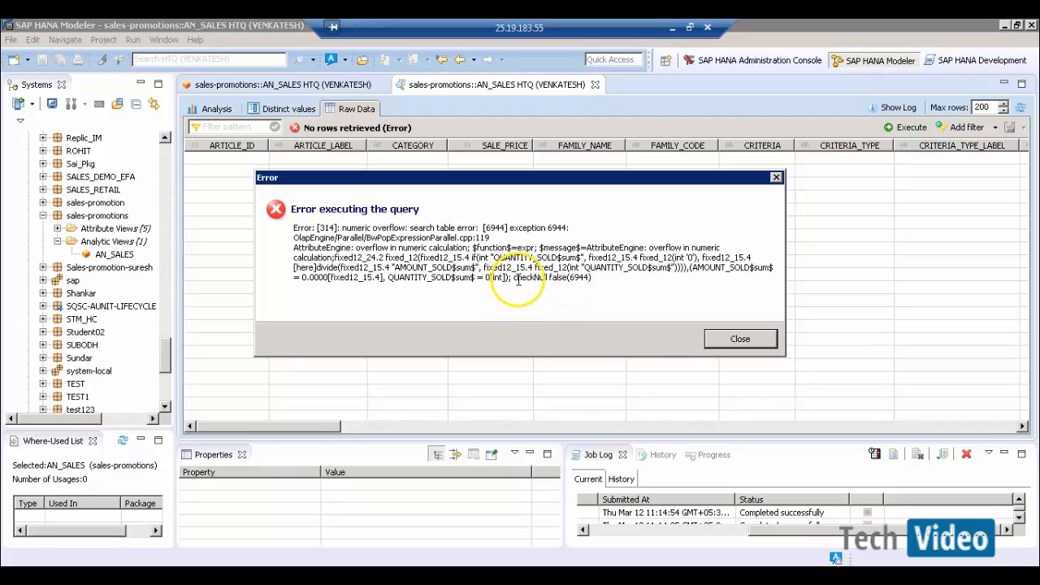
left_click(717, 343)
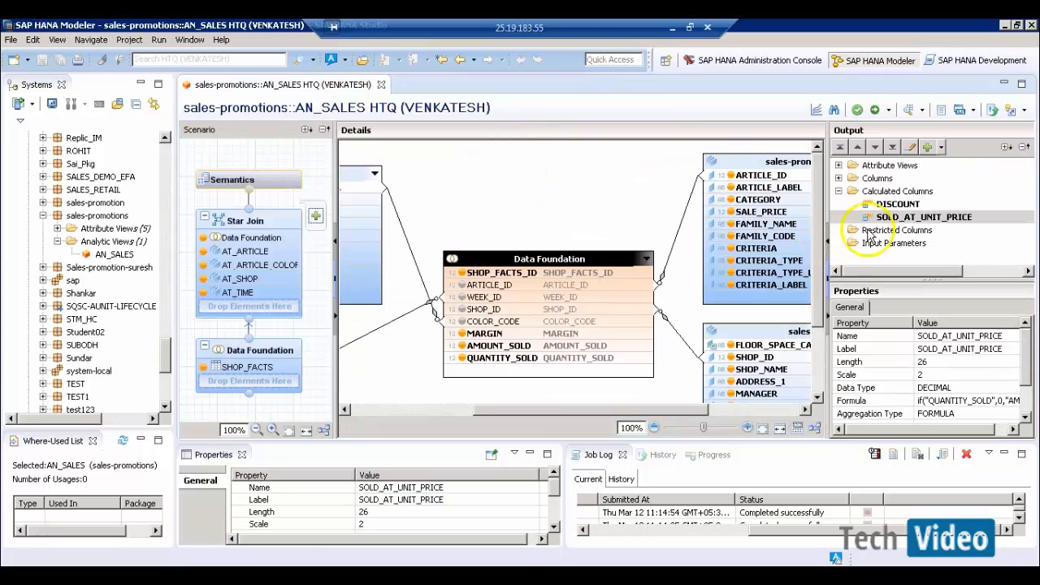
- Remove the SOLD_AT_UNIT_PRICE calculated column, confirm, and save and activate AN_SALES
left_click(891, 219)
right_click(892, 220)
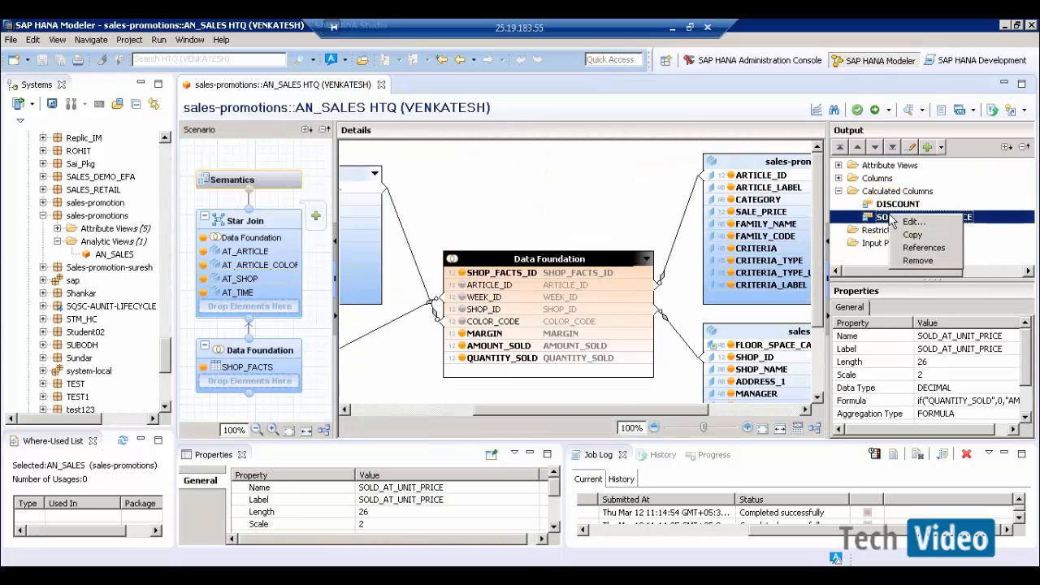
left_click(917, 260)
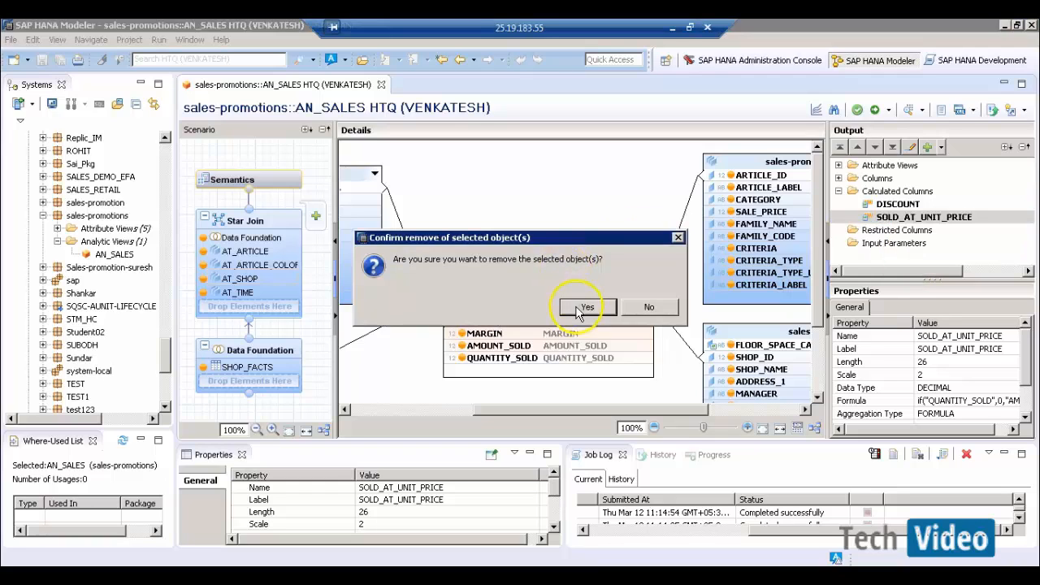
left_click(585, 307)
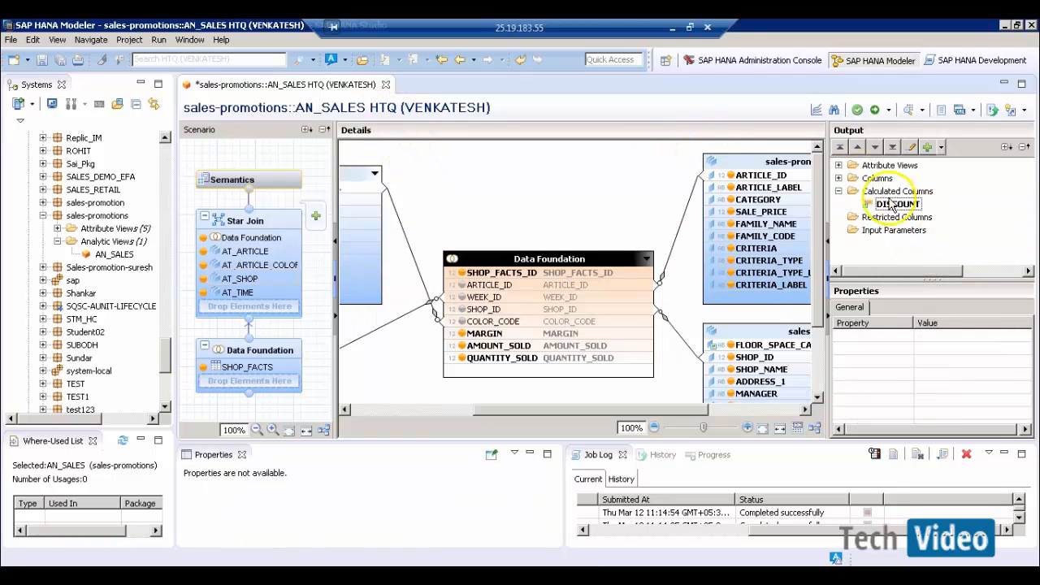
left_click(908, 114)
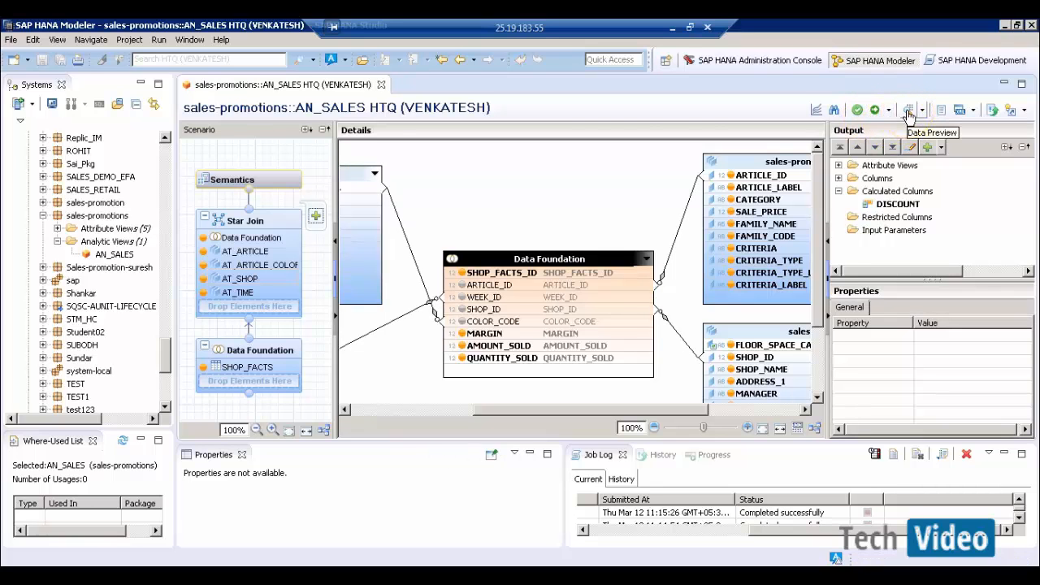
- Preview AN_SALES distinct values and sort QUANTITY_SOLD ascending and descending
left_click(908, 113)
left_click(351, 112)
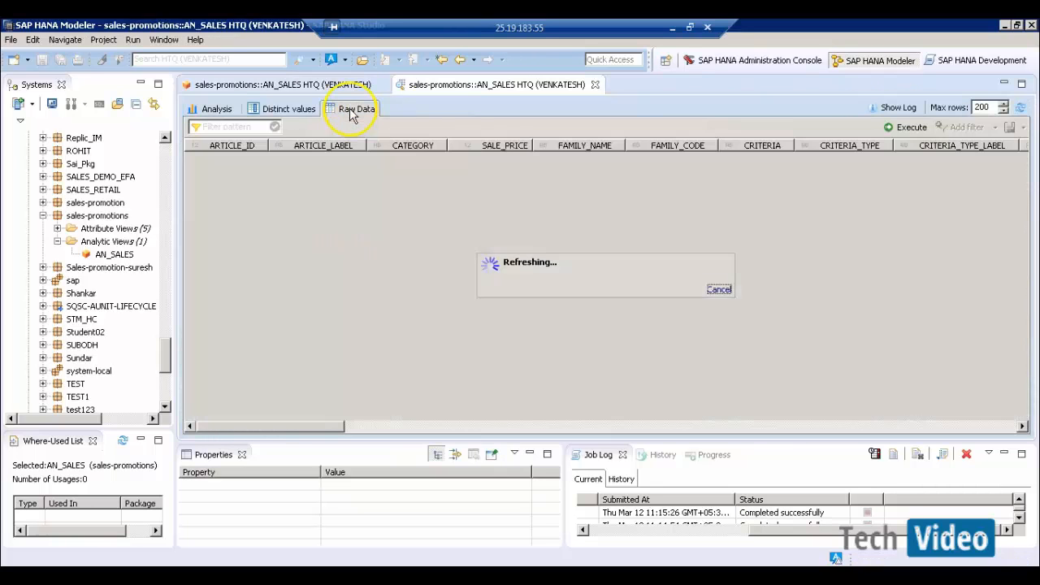
left_click(288, 112)
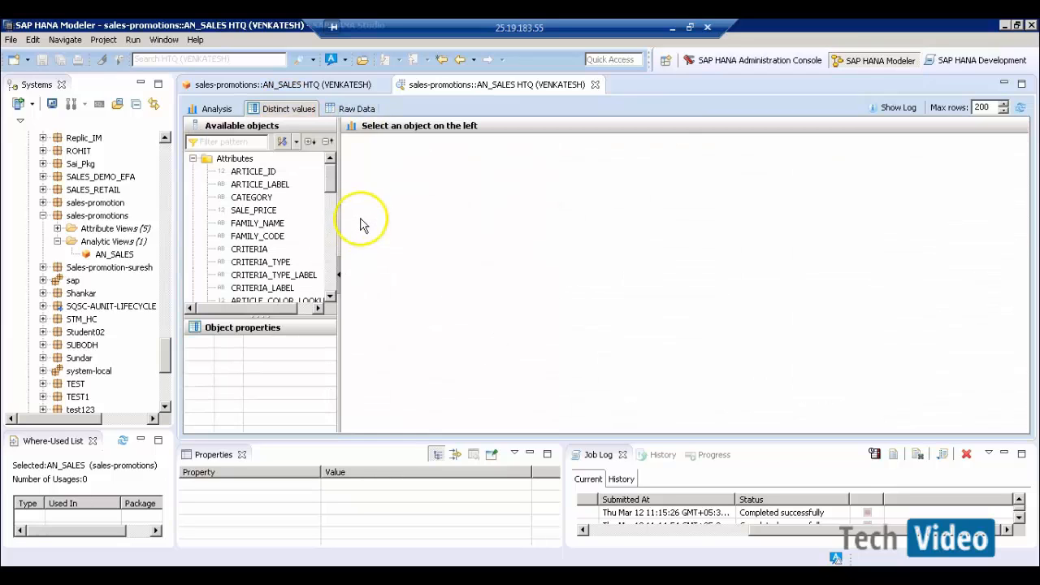
left_click_drag(337, 193, 394, 195)
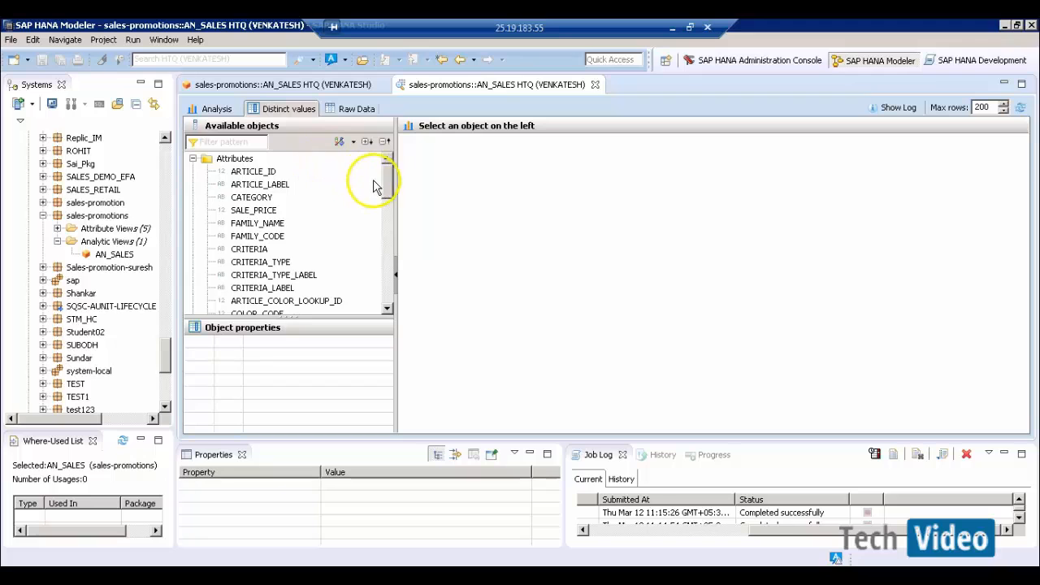
left_click_drag(387, 178, 394, 317)
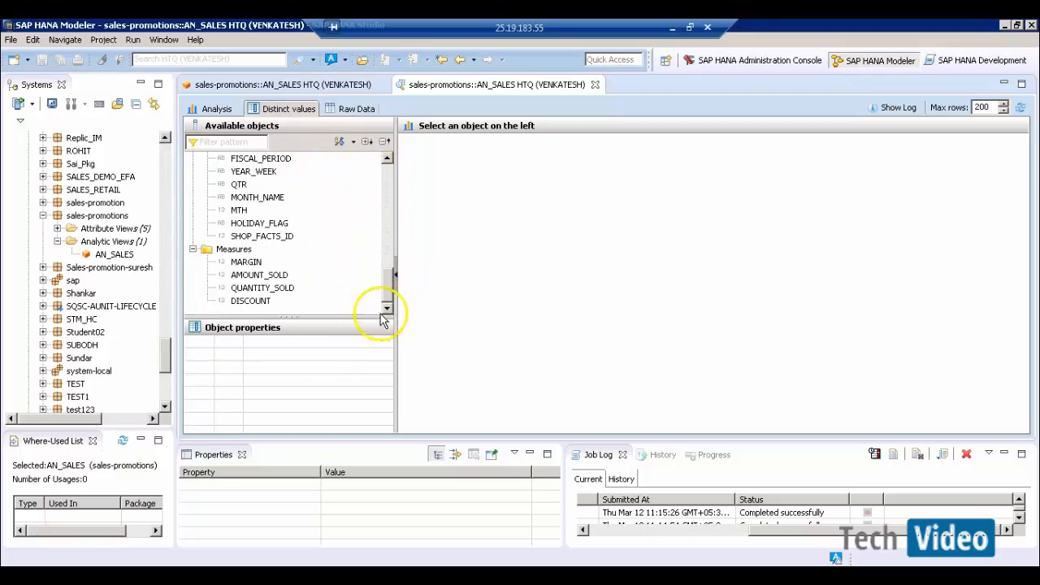
left_click(272, 289)
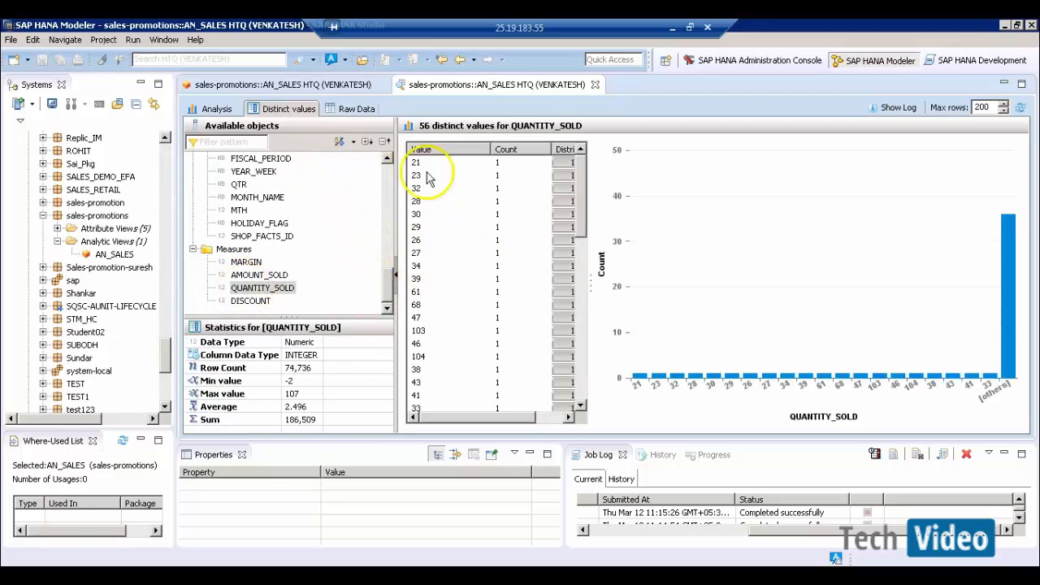
left_click(443, 150)
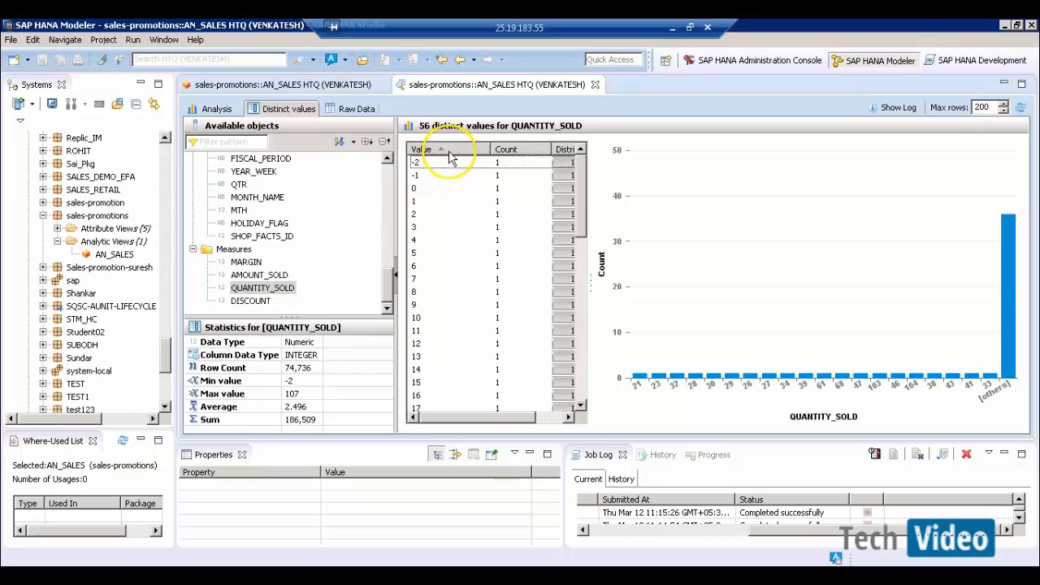
left_click(452, 154)
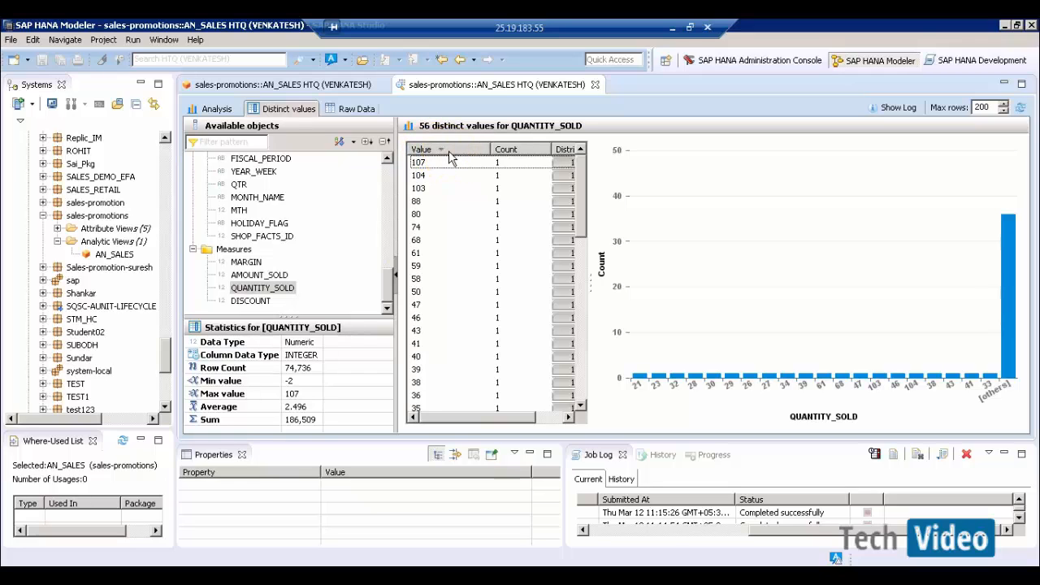
- Sort AMOUNT_SOLD distinct values both ways, then close the data preview
left_click(259, 277)
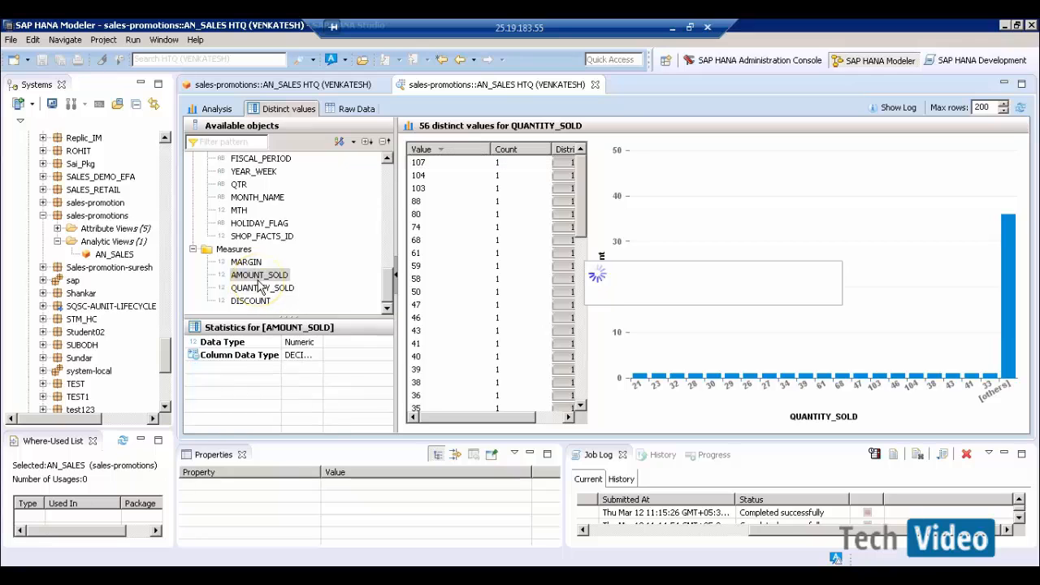
left_click(457, 148)
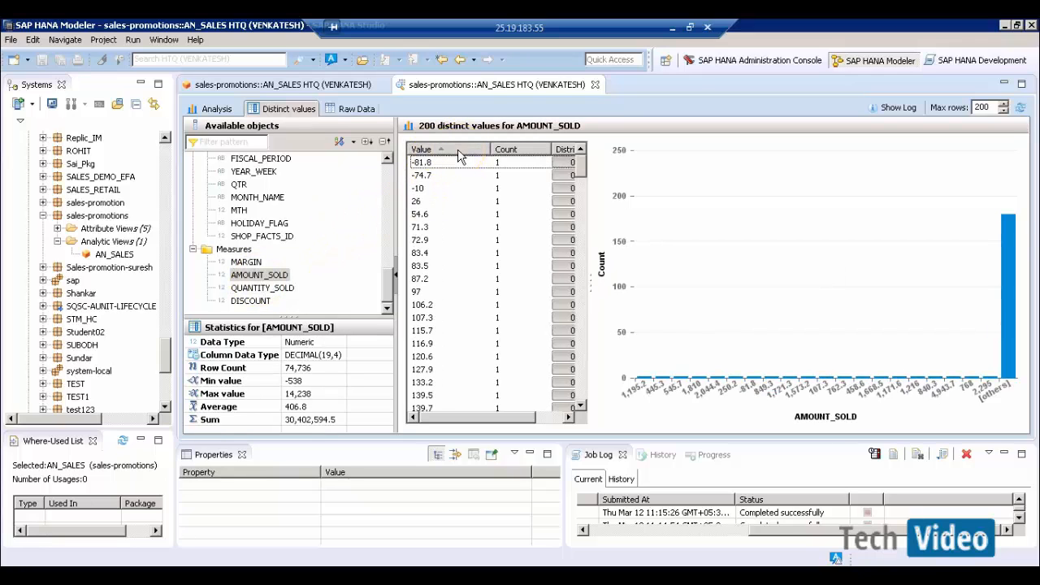
left_click(458, 149)
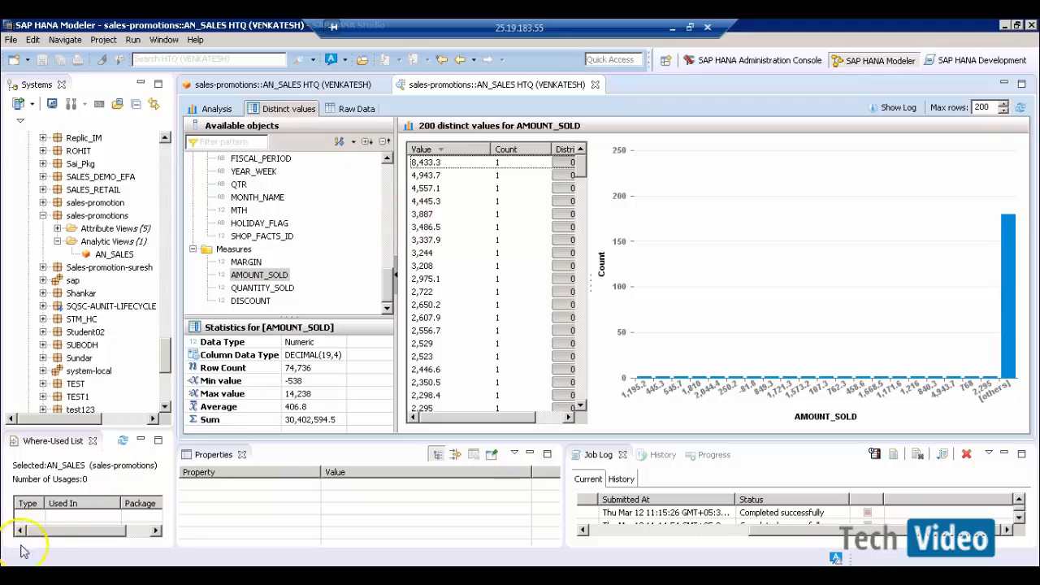
left_click(595, 85)
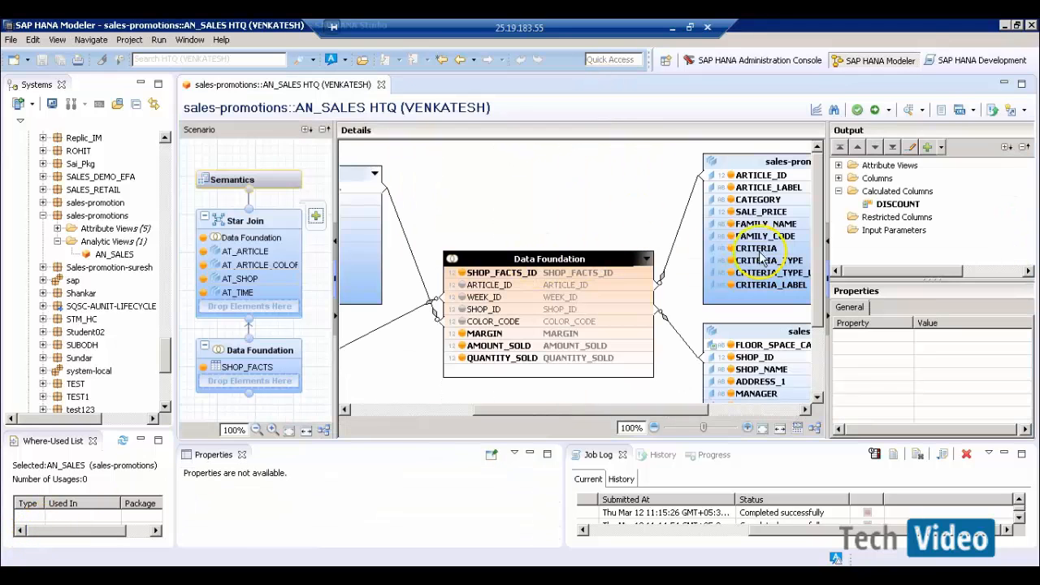
- Create calculated column ACTUAL_UNIT_PRICE as a DECIMAL 20,4 measure
left_click(887, 193)
right_click(887, 194)
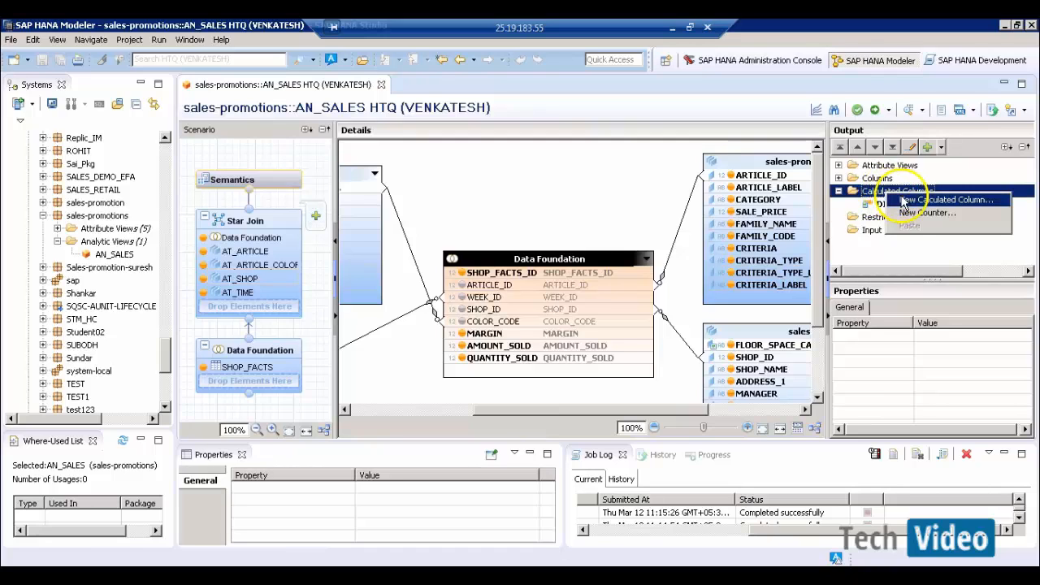
left_click(919, 204)
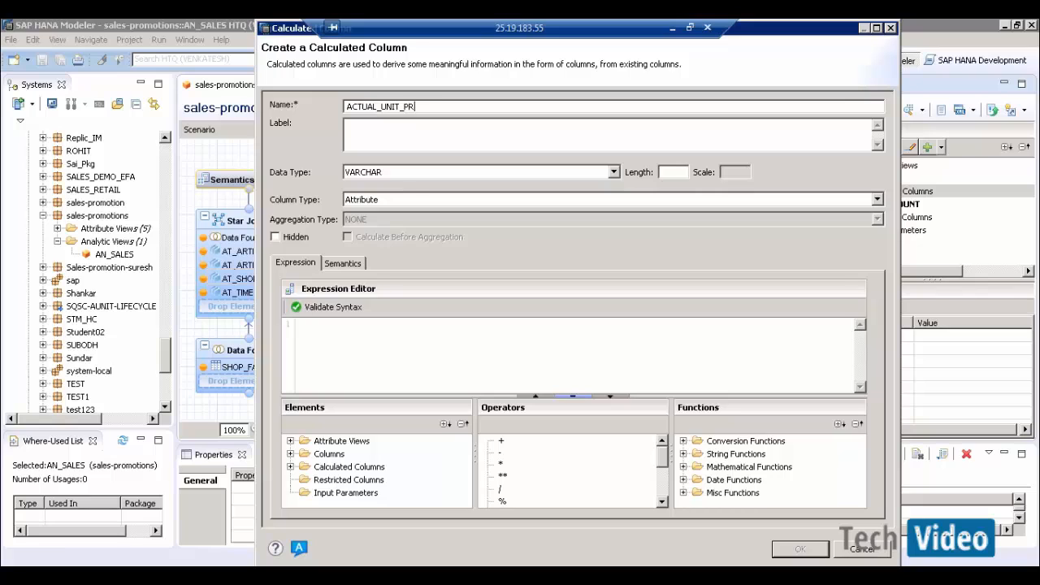
type("ICE")
key("Tab")
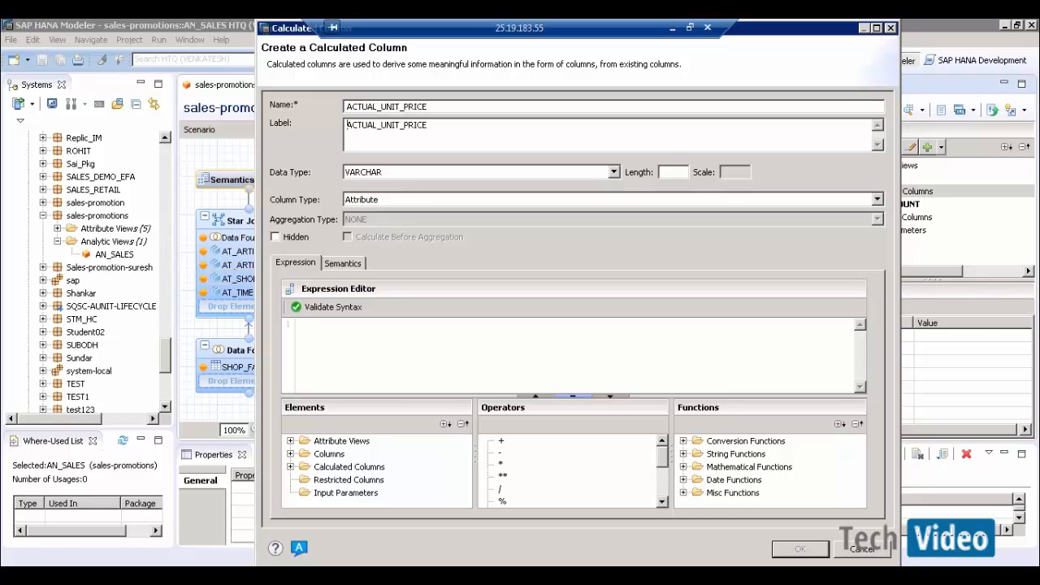
left_click(534, 173)
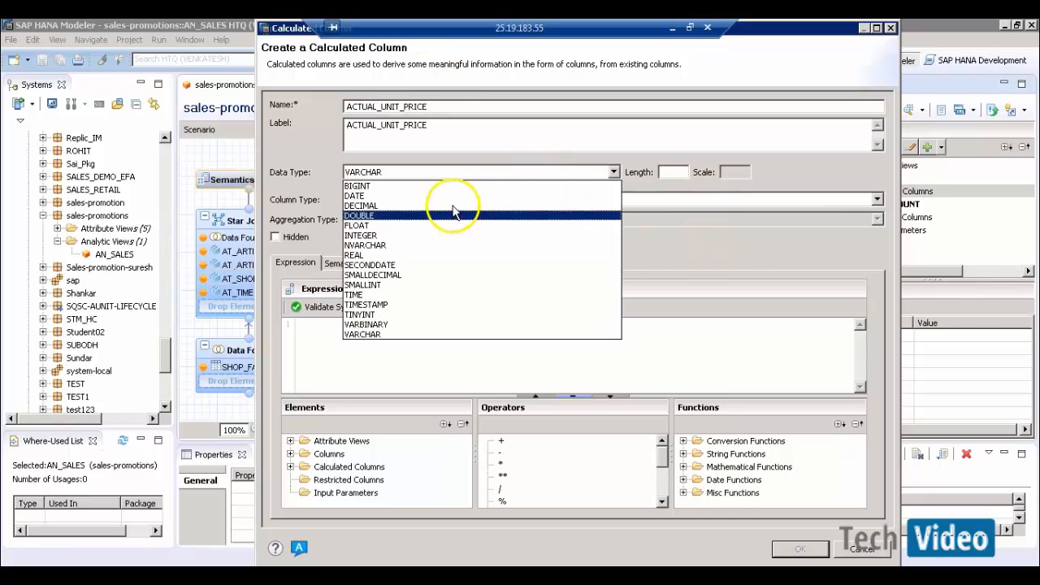
left_click(608, 206)
left_click(676, 173)
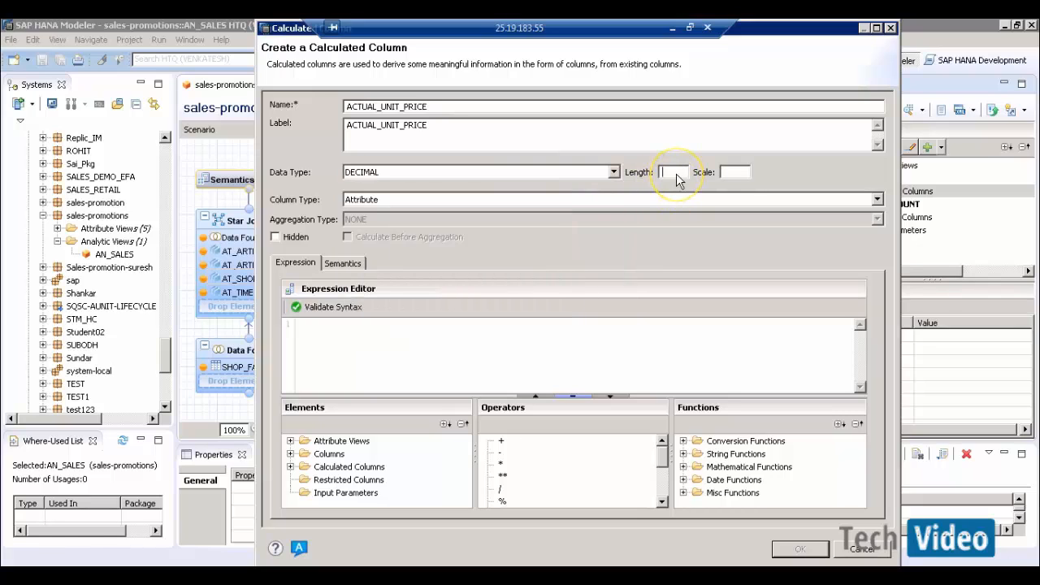
type("20")
left_click(737, 173)
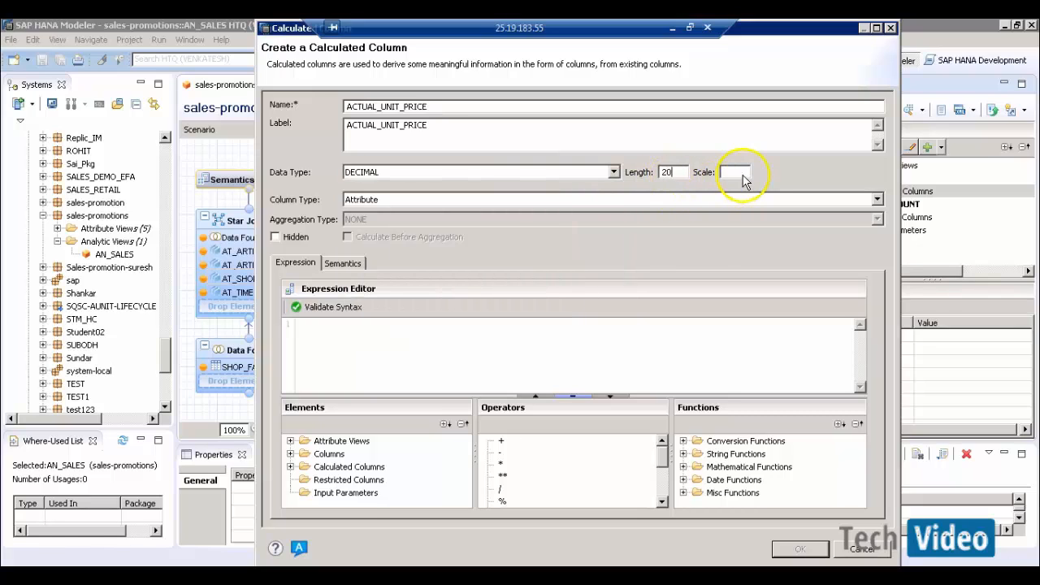
type("4")
left_click(546, 202)
left_click(486, 224)
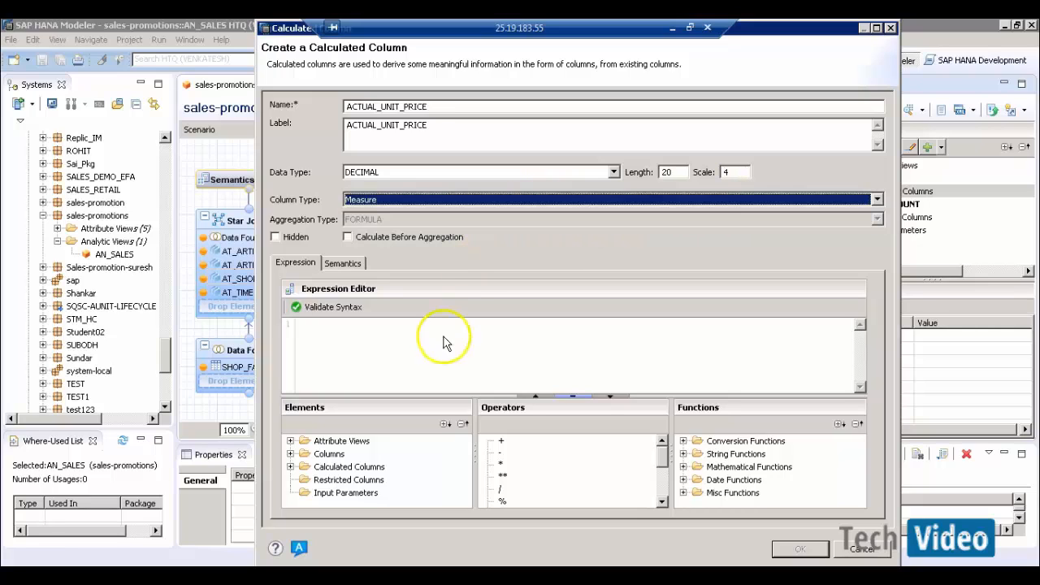
- Build the expression if("QUANTITY_SOLD" = 0,0,"AMOUNT_SOLD"/"QUANTITY_SOLD") from the Elements columns
left_click(424, 351)
type("if(")
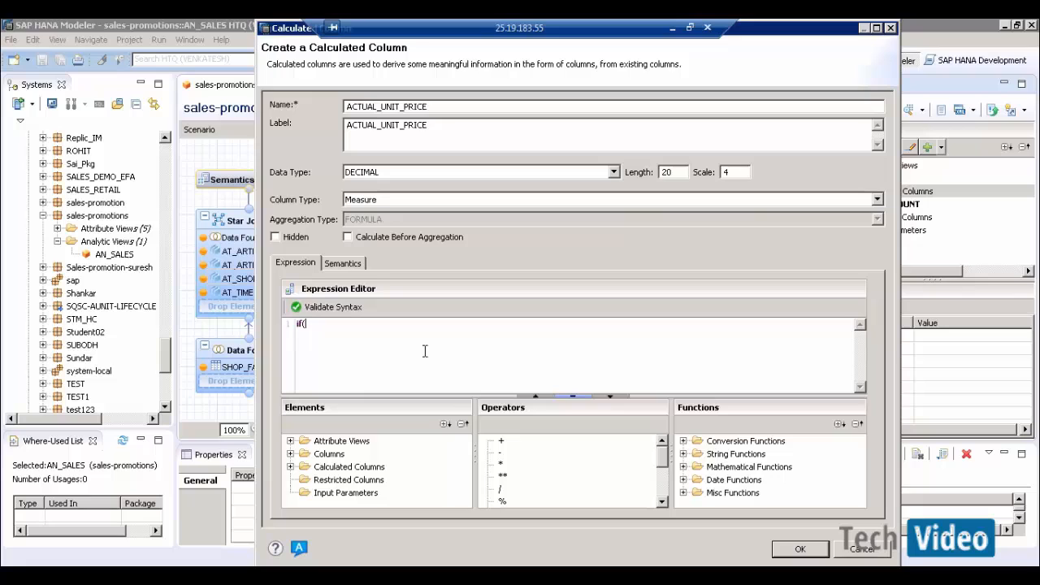
left_click(529, 435)
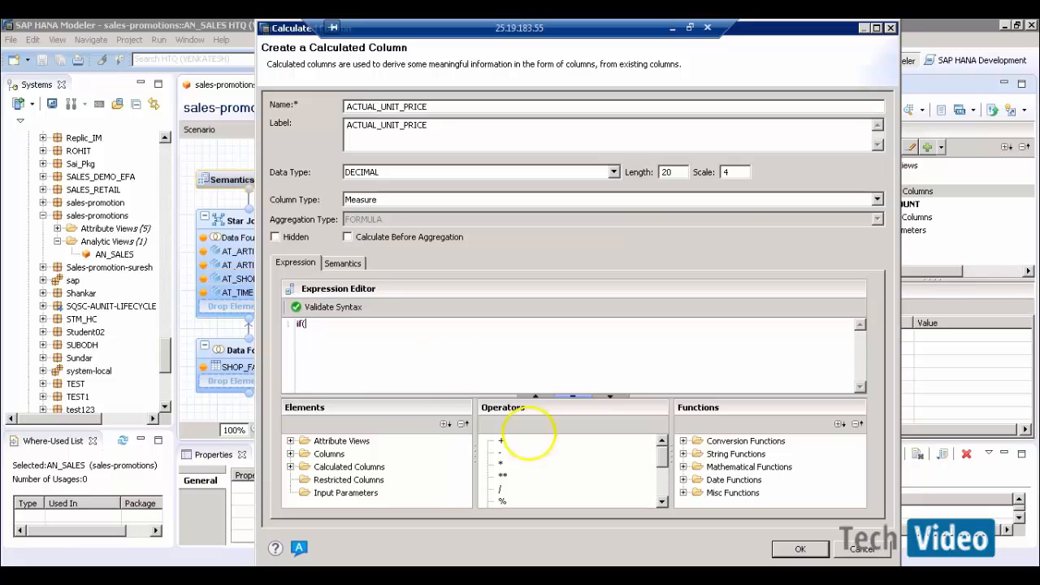
left_click(291, 455)
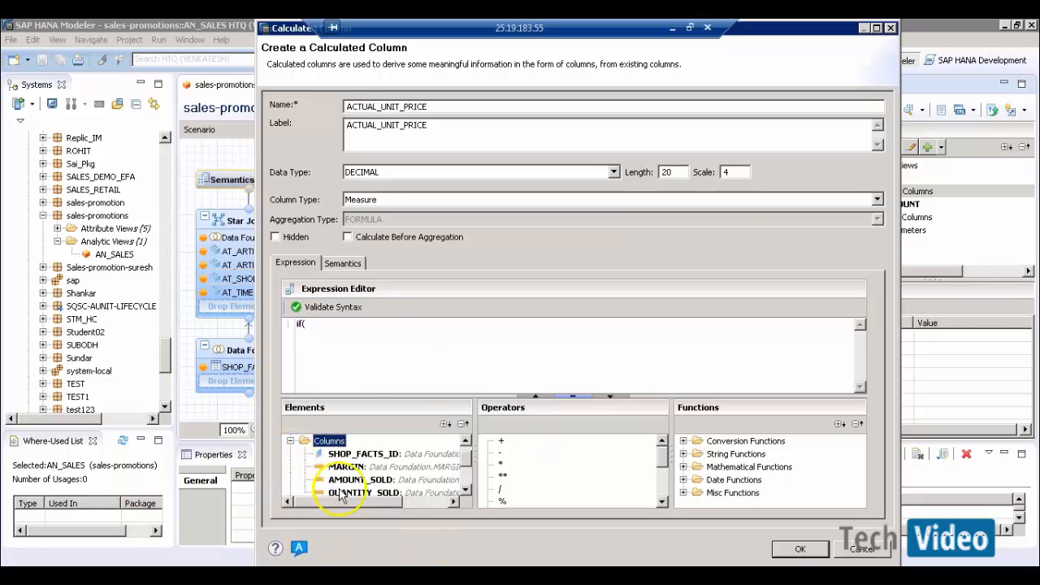
left_click(345, 493)
left_click_drag(345, 494, 344, 323)
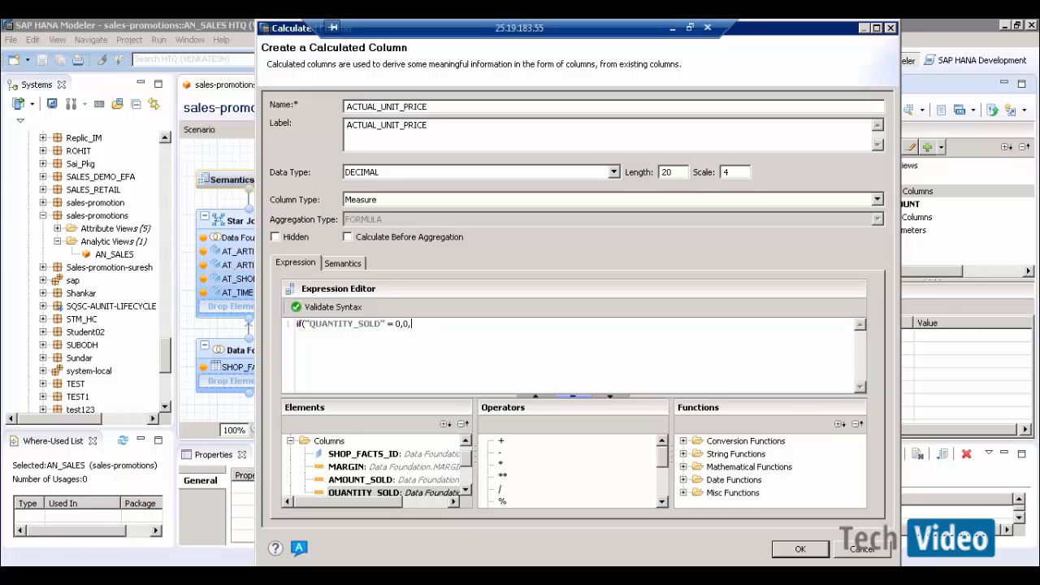
double_click(369, 482)
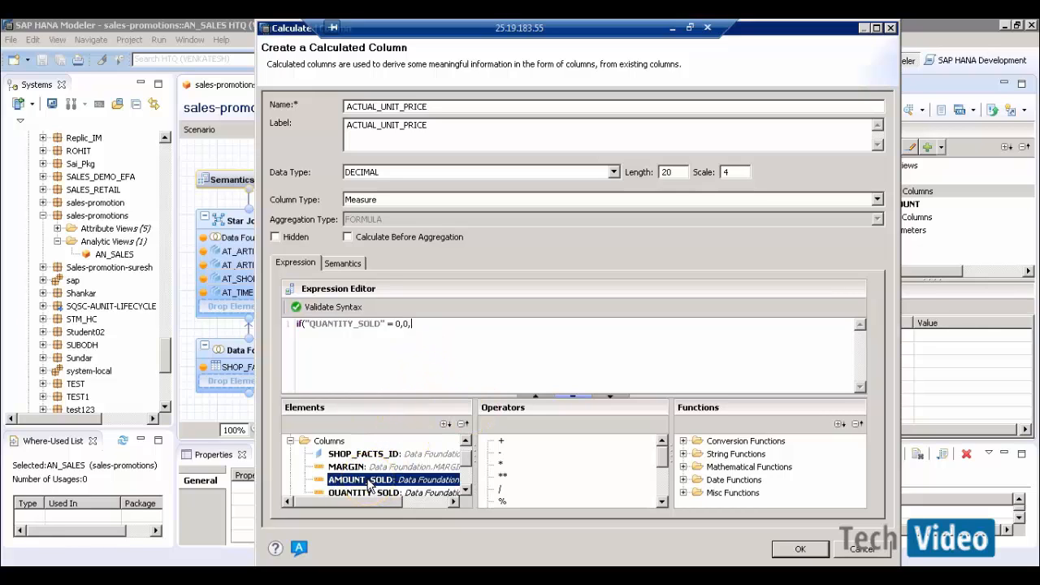
left_click(518, 325)
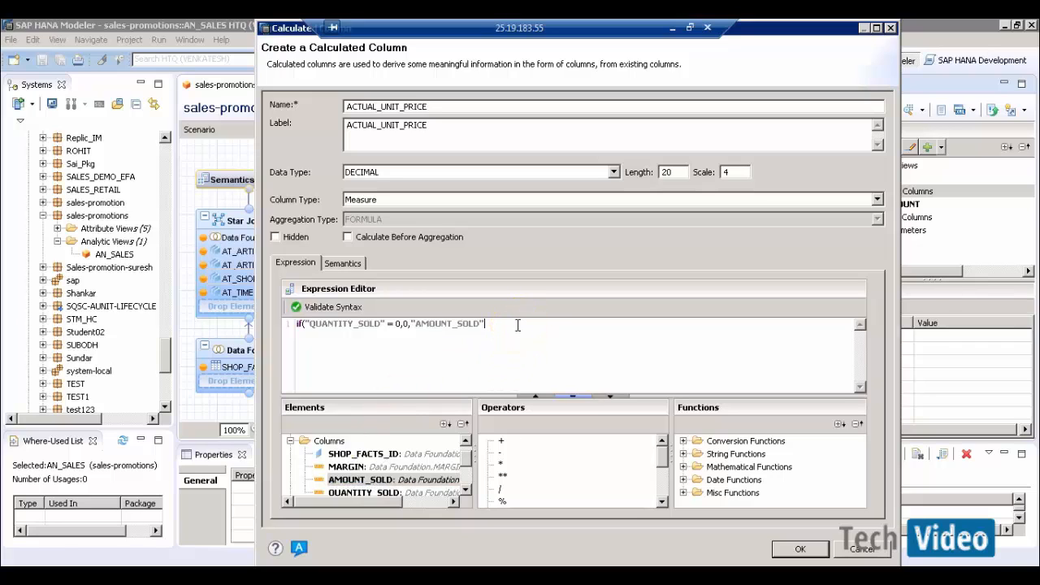
double_click(357, 492)
left_click(586, 325)
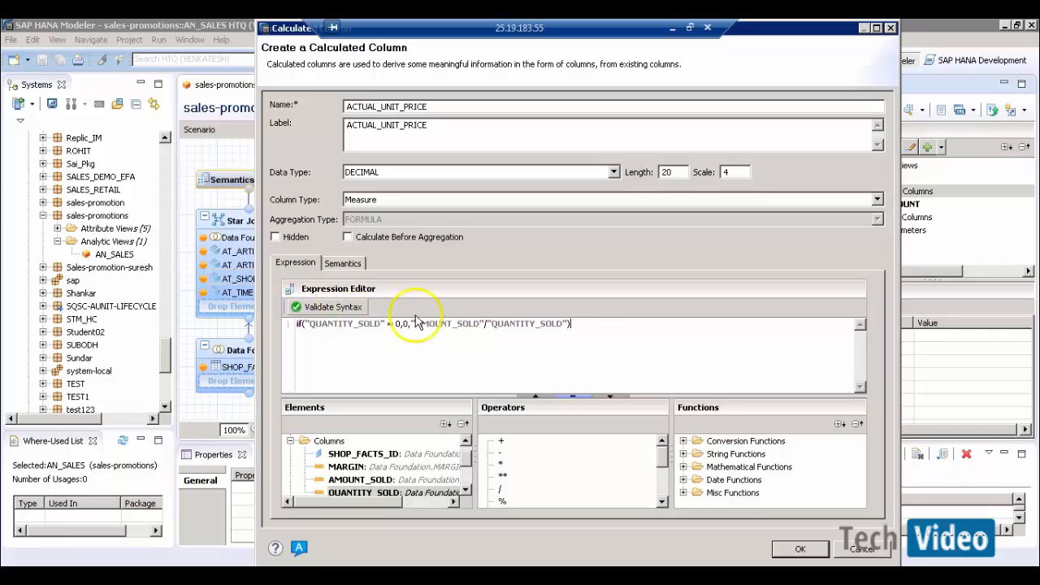
- Validate the expression, confirm the new column, and activate AN_SALES
left_click(337, 315)
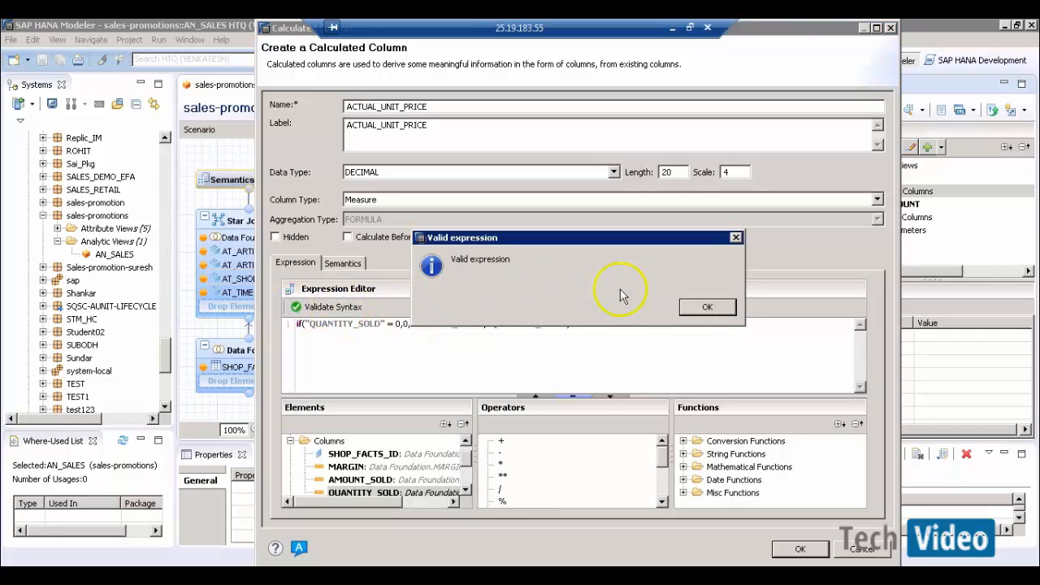
left_click(702, 303)
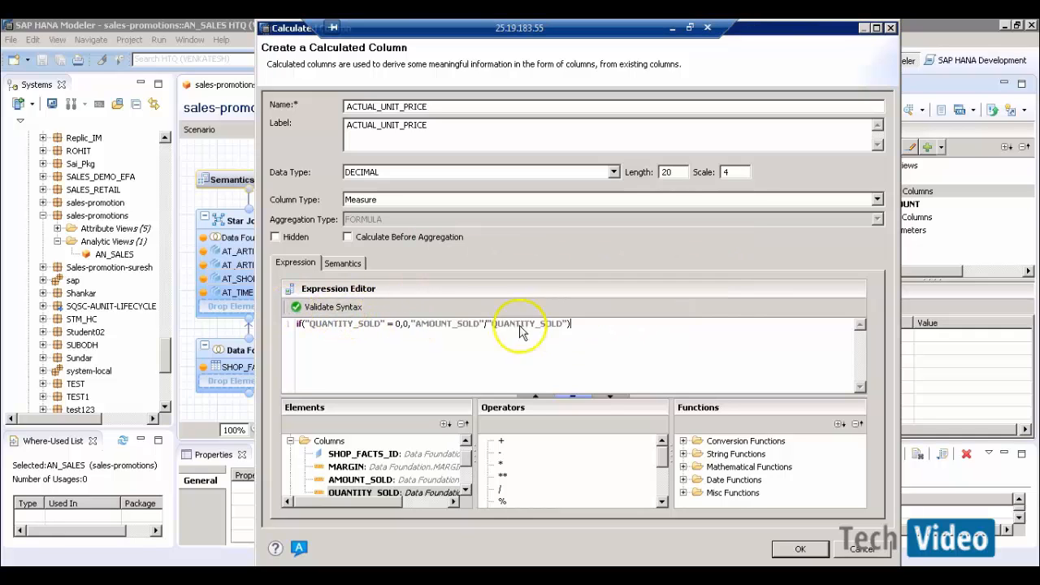
left_click(798, 549)
left_click(871, 112)
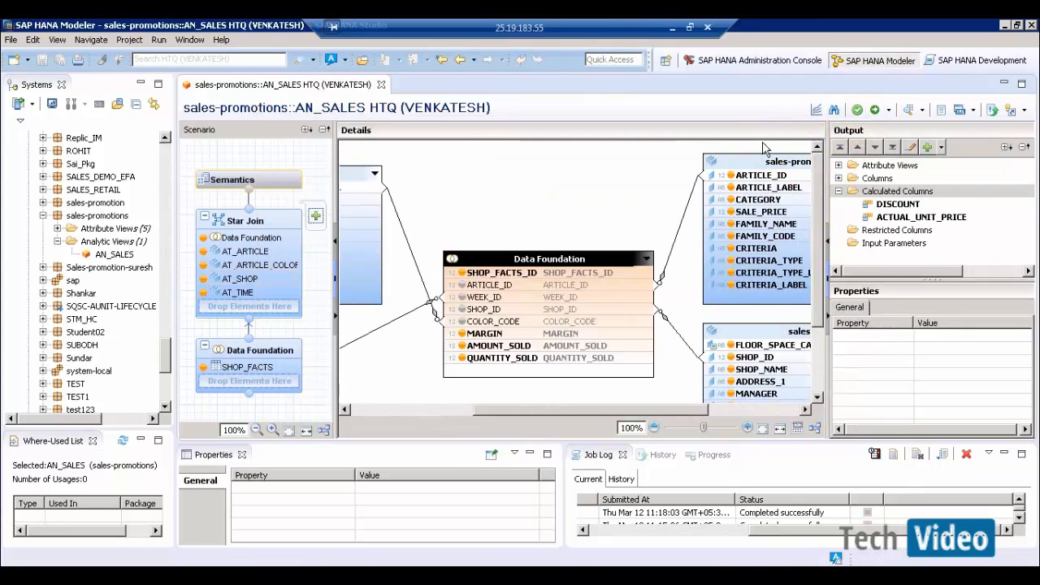
- Preview AN_SALES raw data and compare the February, January and December rows' calculated values
left_click(908, 110)
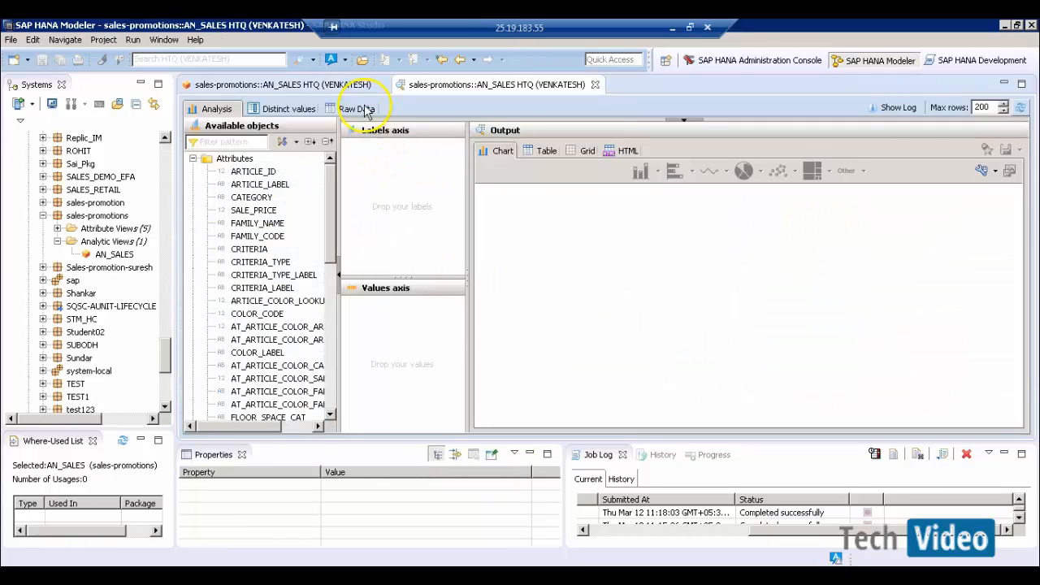
left_click(364, 110)
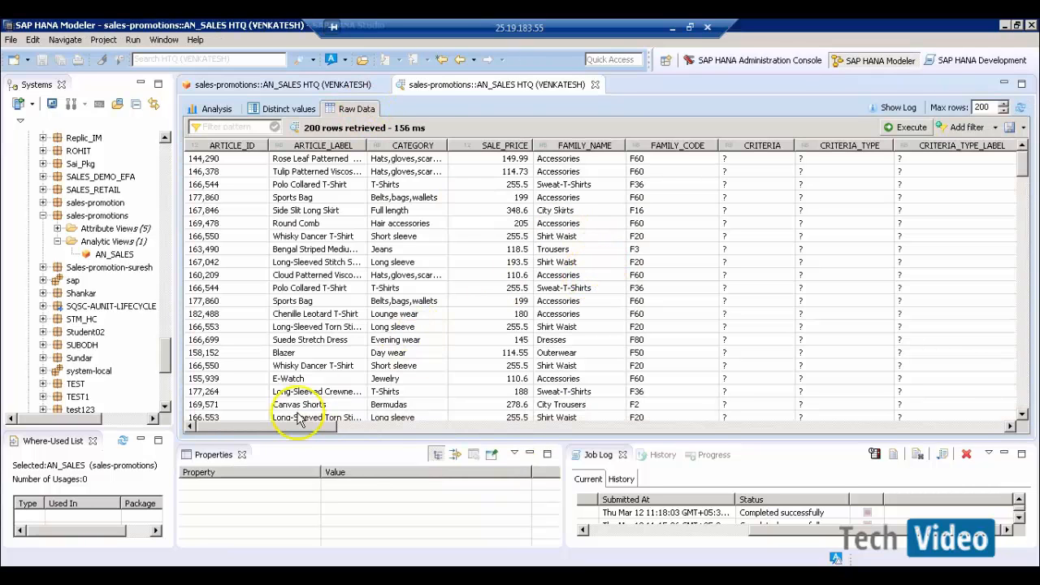
left_click_drag(298, 427, 1001, 429)
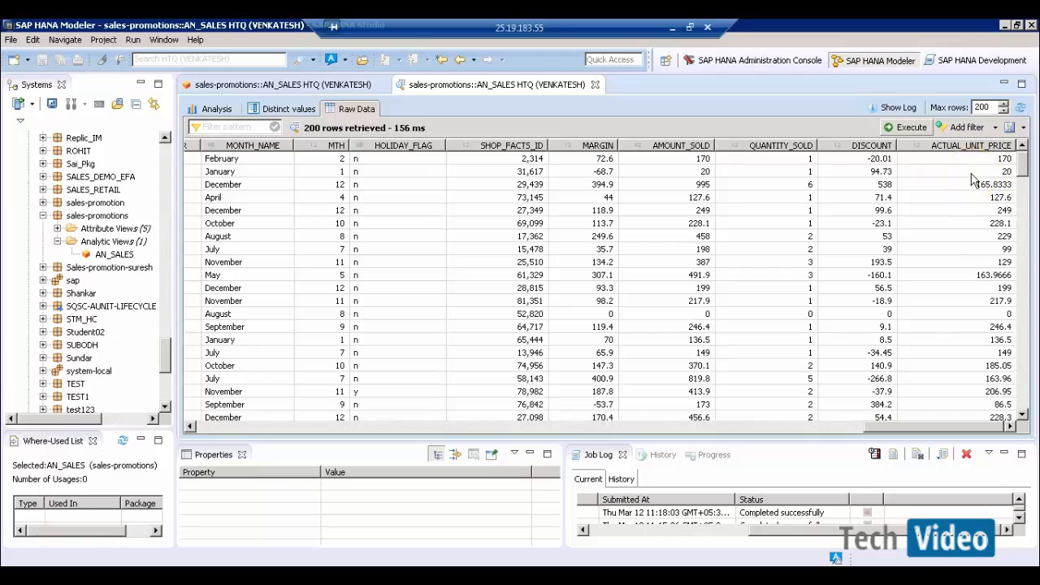
left_click(689, 159)
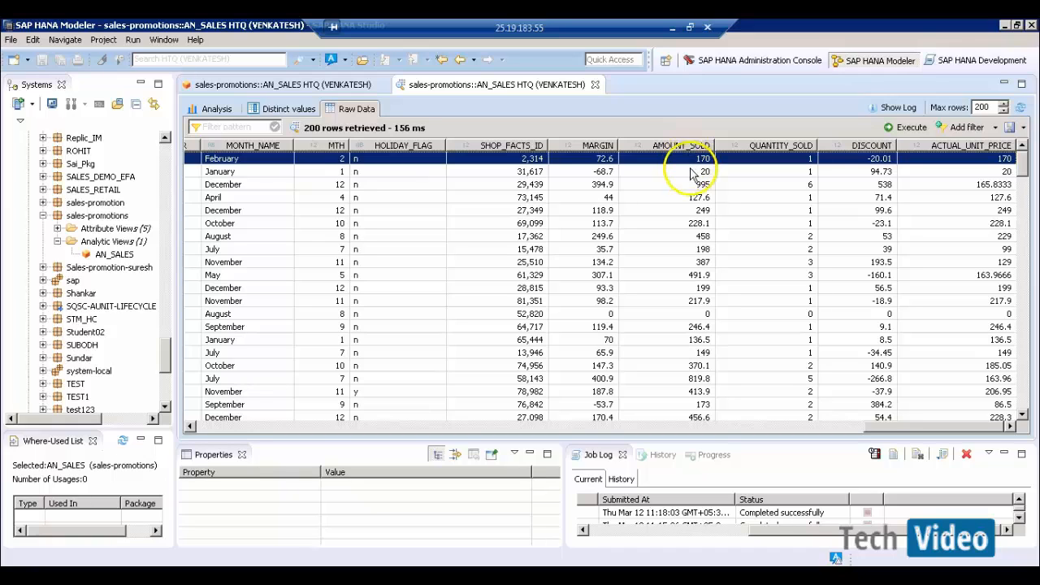
left_click(697, 173)
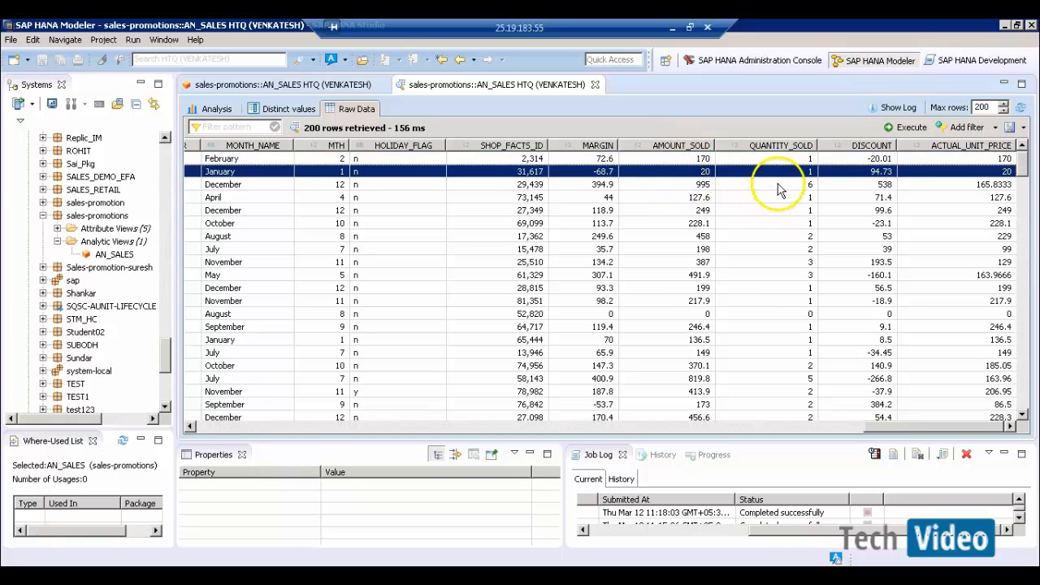
left_click(726, 185)
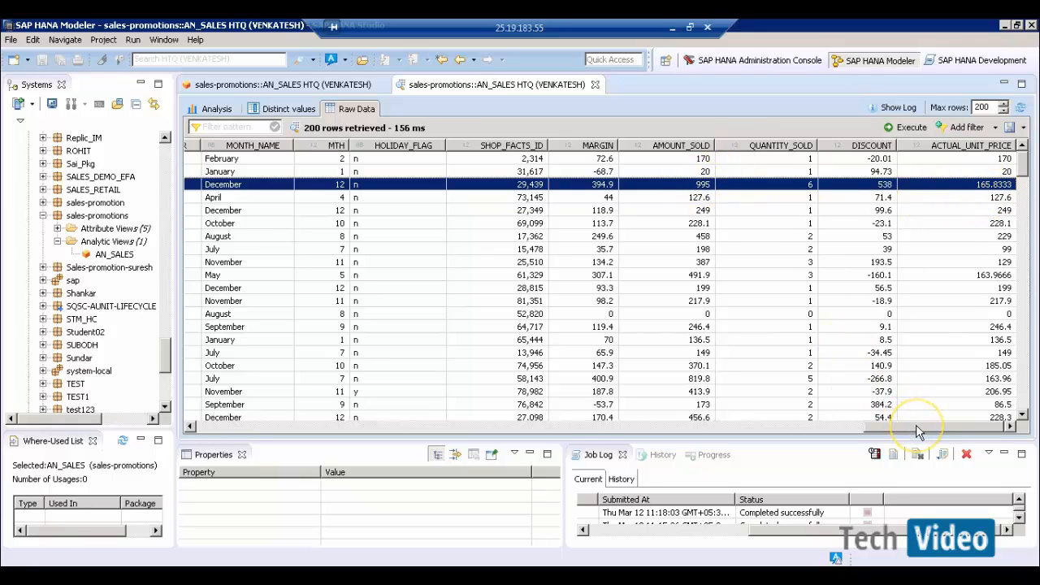
left_click_drag(916, 430, 237, 418)
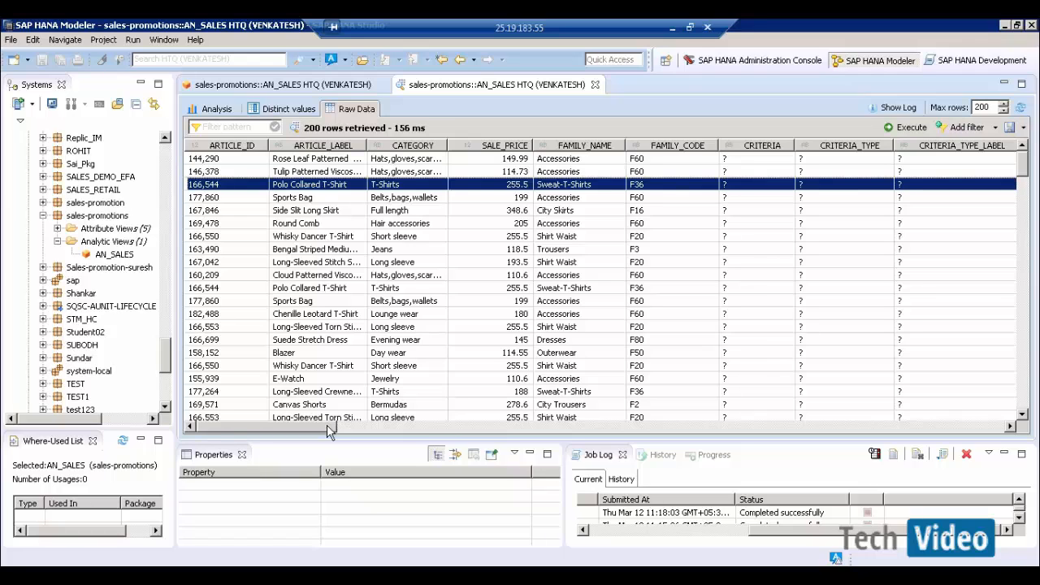
- Return to the AN_SALES editor and narrow the Systems pane to widen it
left_click(315, 88)
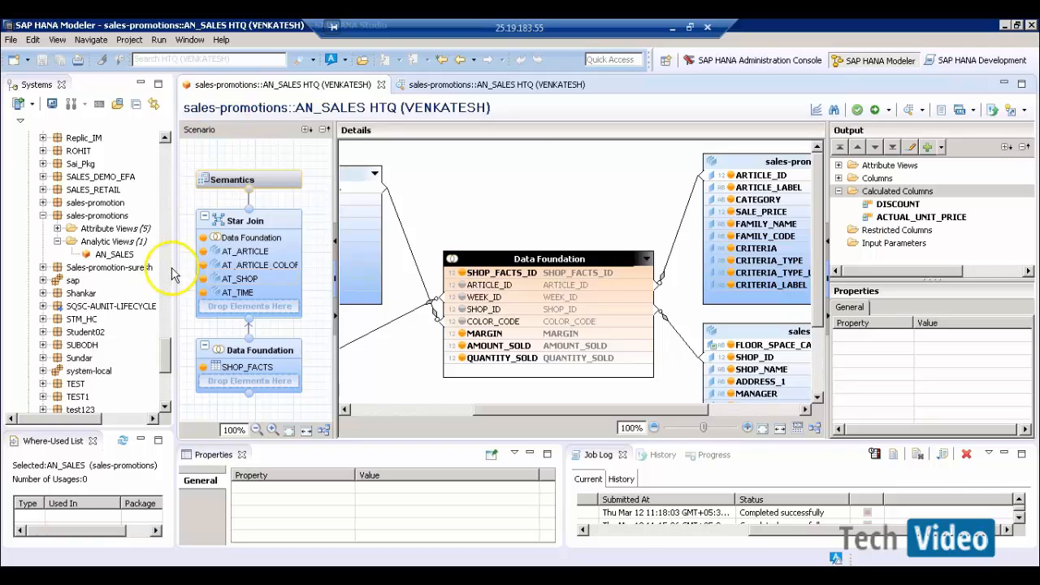
left_click_drag(175, 264, 148, 263)
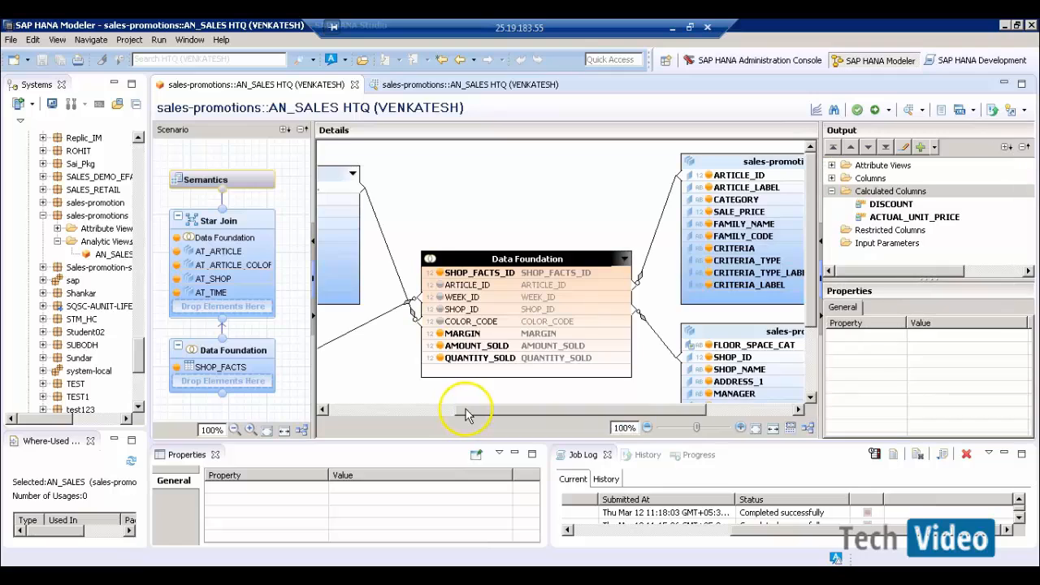
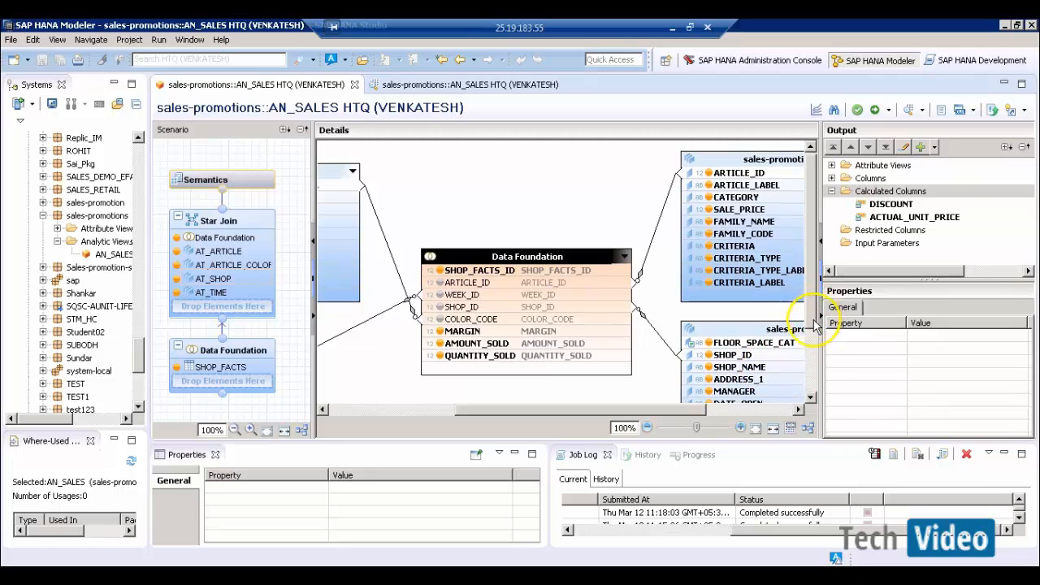
- Define calculated column SHOP_ID_NAME as an NVARCHAR attribute of length 200
scroll(815, 333, "down", 2)
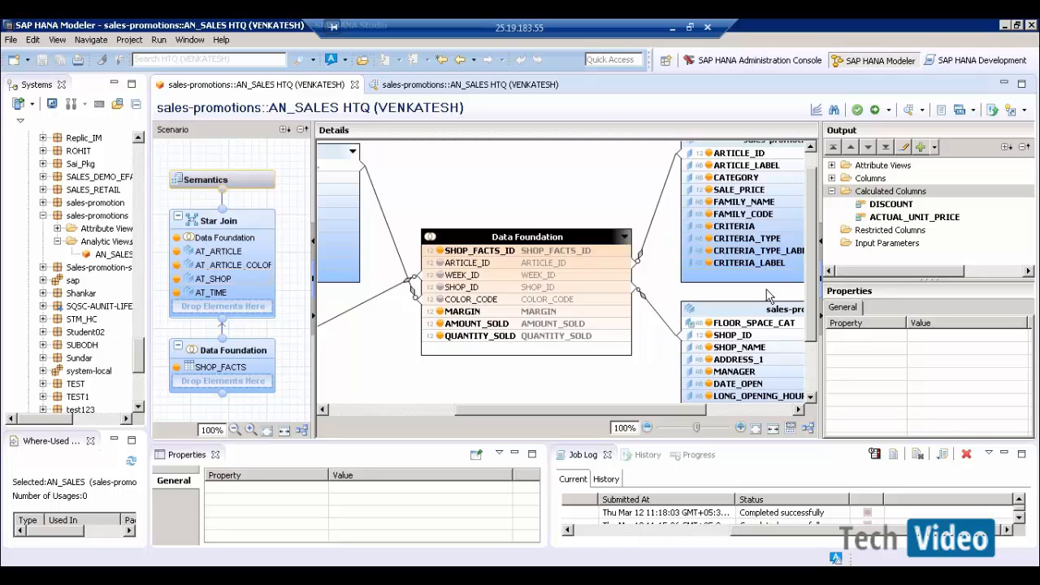
left_click(871, 192)
right_click(872, 193)
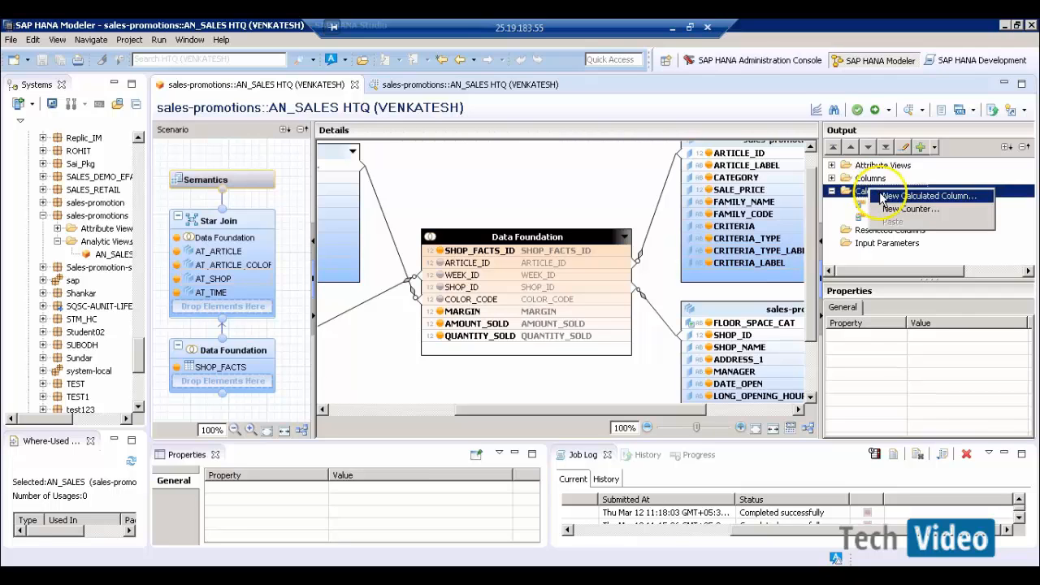
left_click(886, 197)
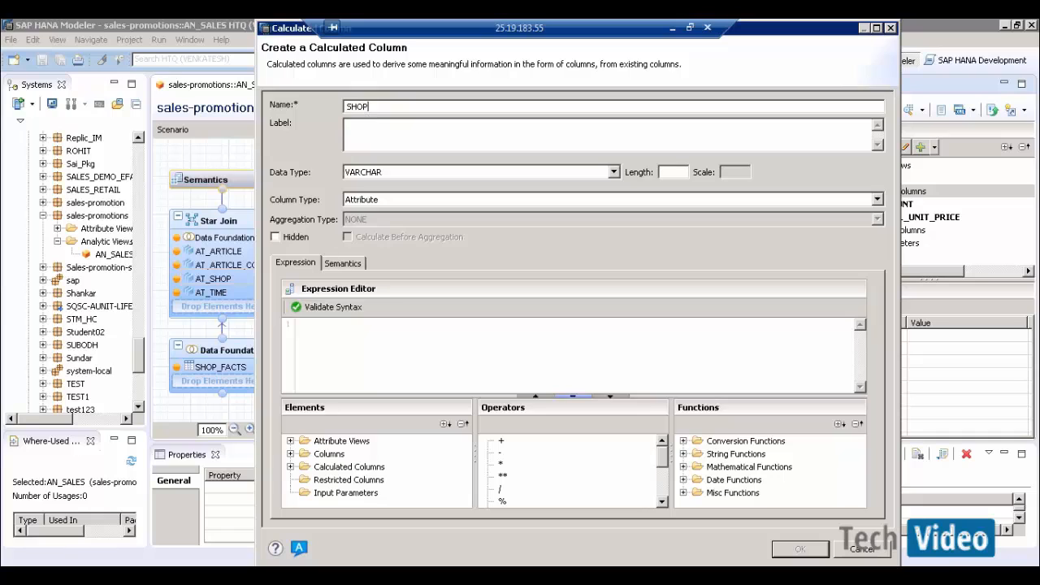
type("SHOP_ID")
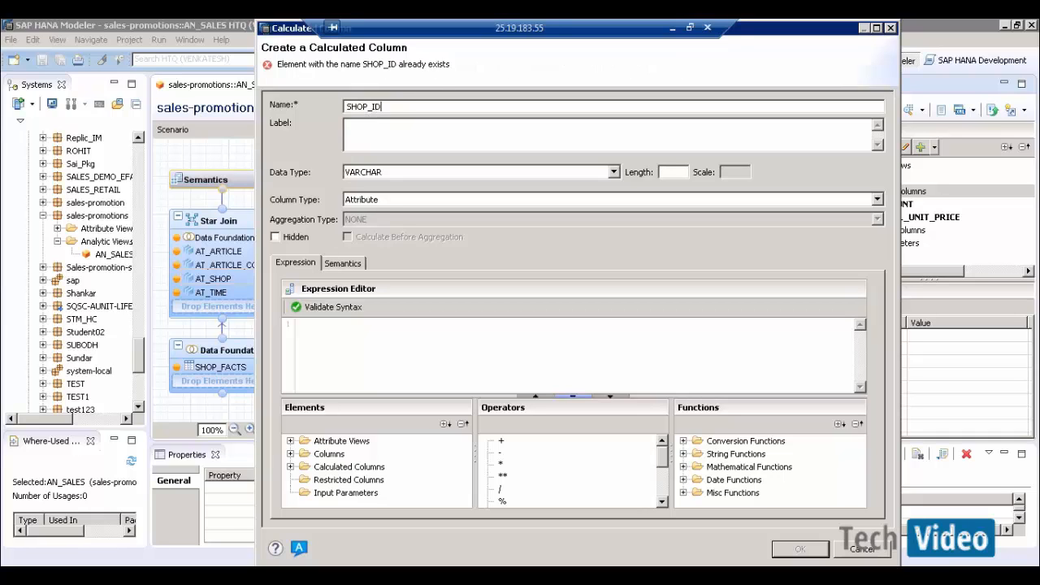
type("_NAME")
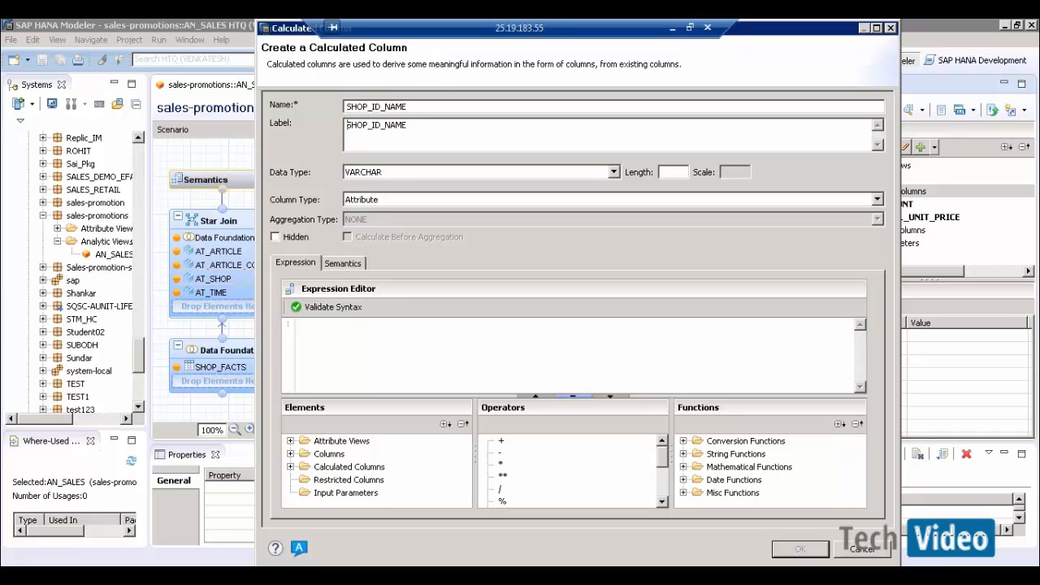
left_click(590, 174)
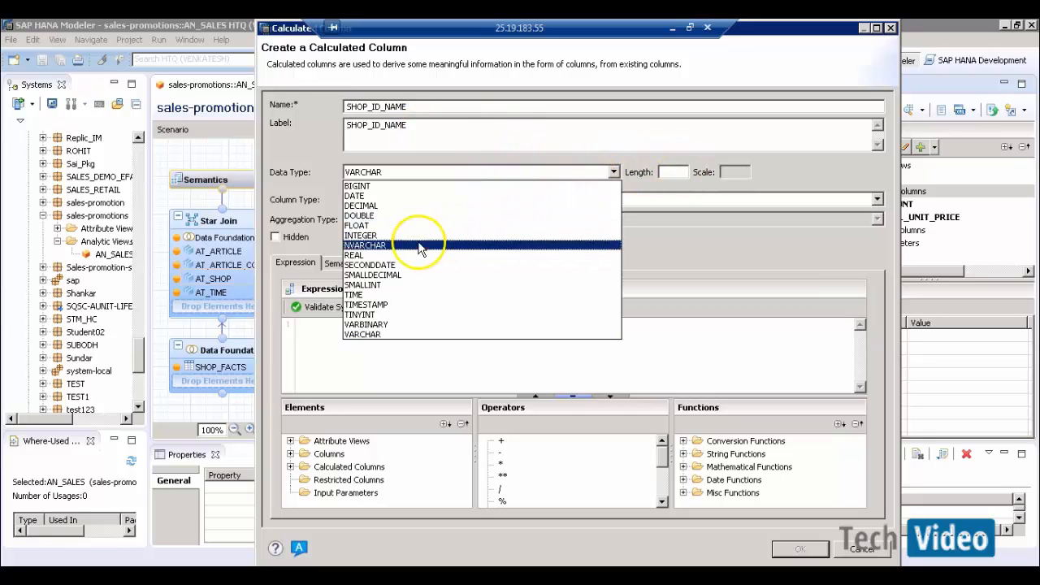
left_click(488, 243)
left_click(668, 171)
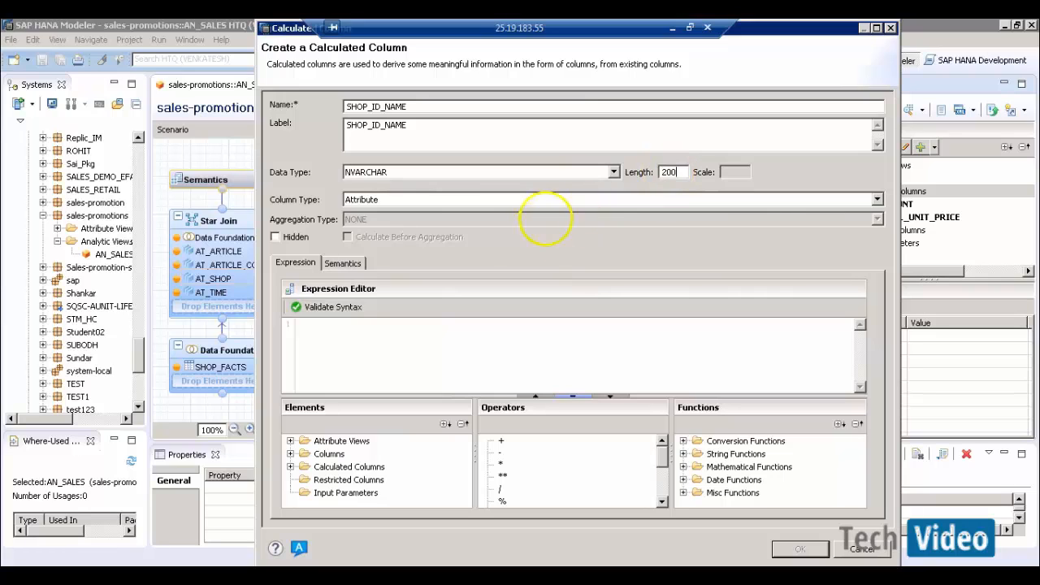
type("200")
left_click(399, 202)
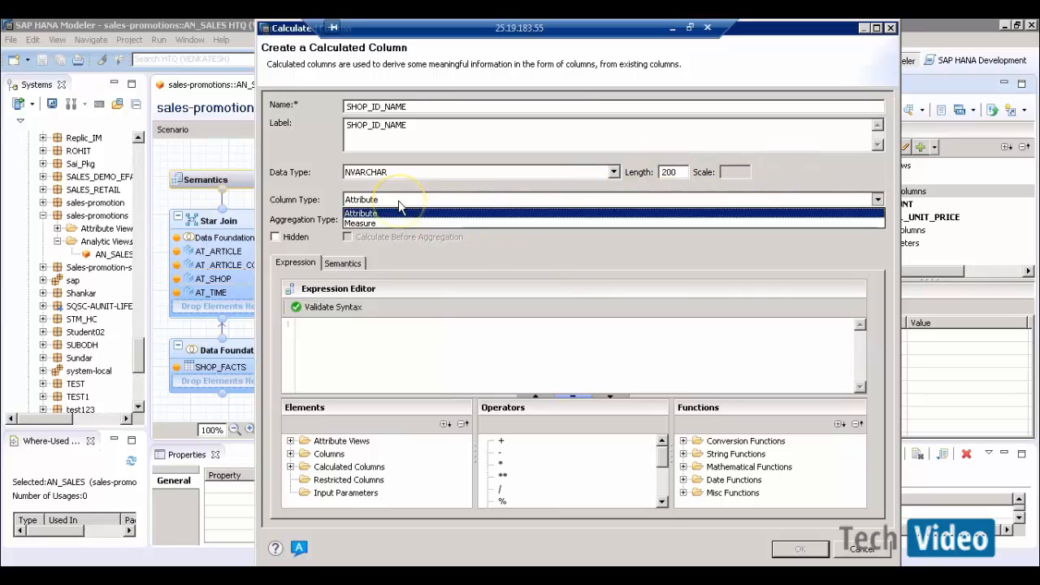
left_click(399, 216)
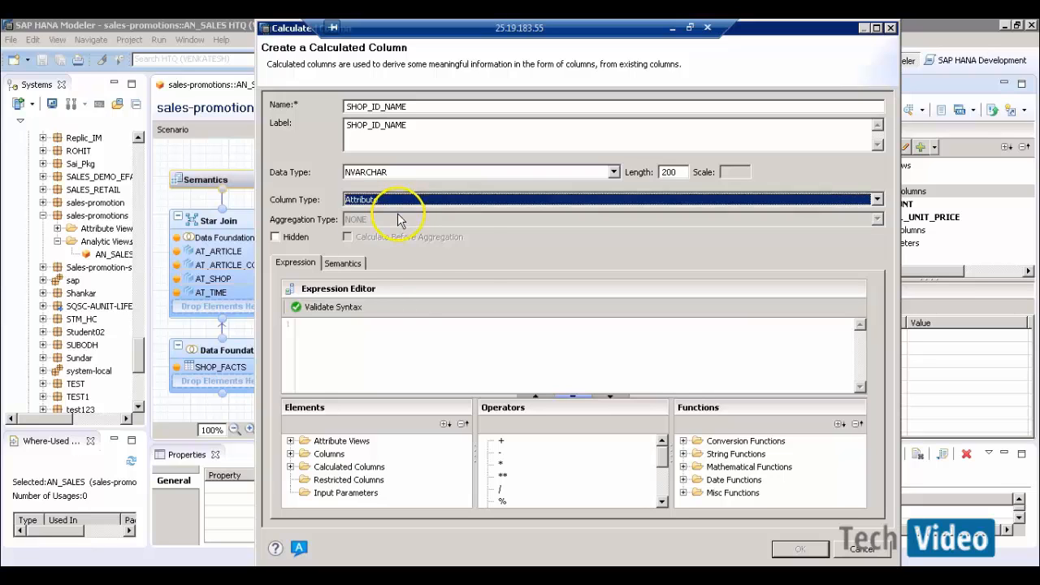
left_click(377, 333)
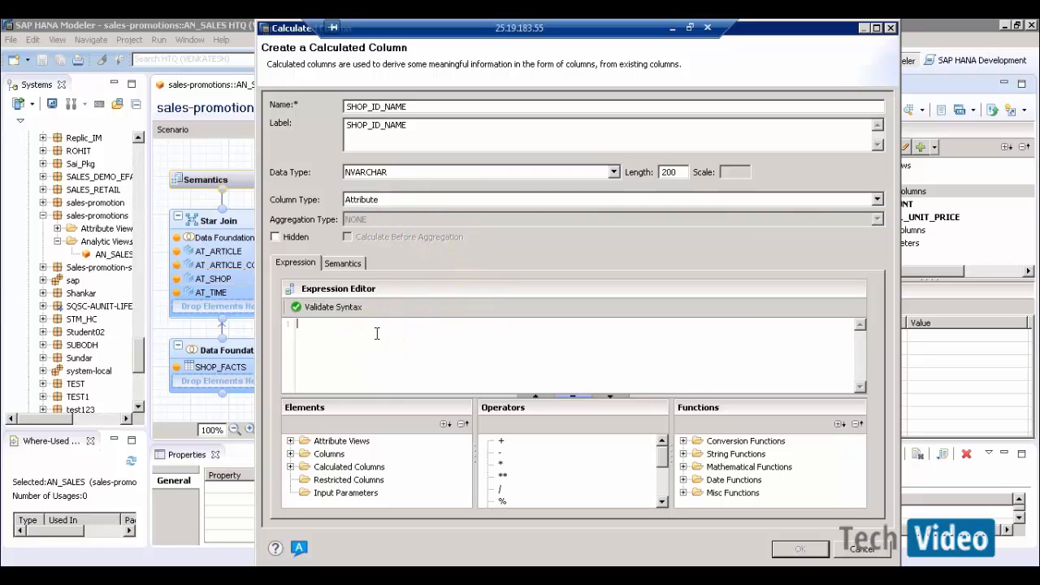
- Build "SHOP_NAME" + '[' + "SHOP_ID" + ']' from AT_SHOP columns and validate it
left_click(292, 446)
left_click(291, 442)
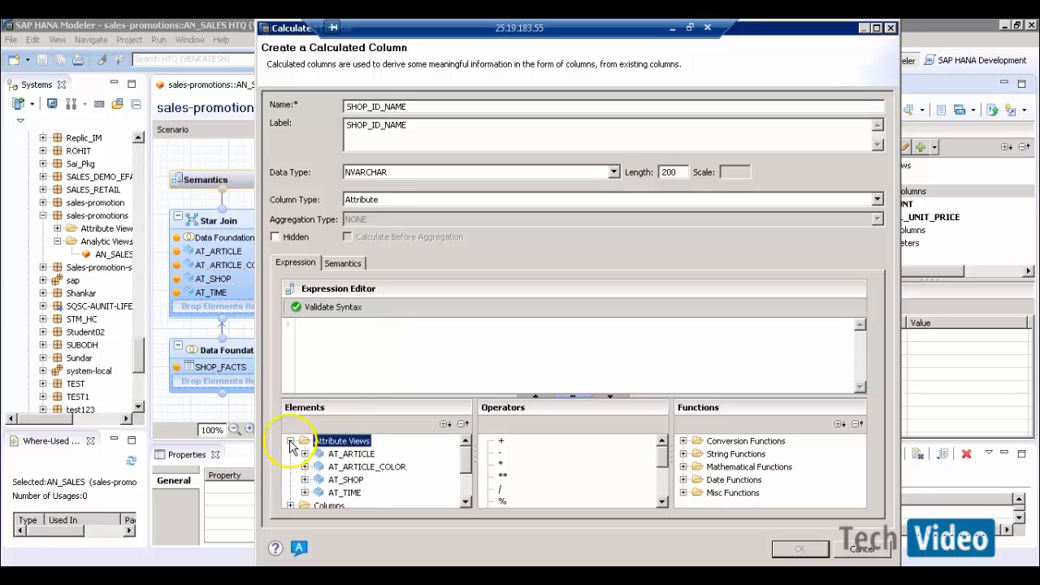
left_click(305, 480)
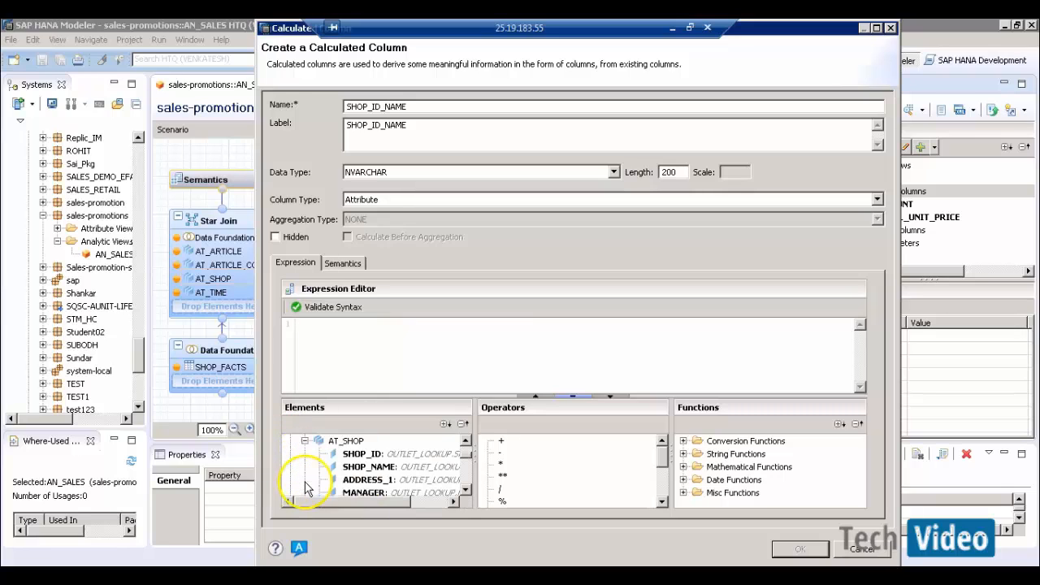
left_click(364, 468)
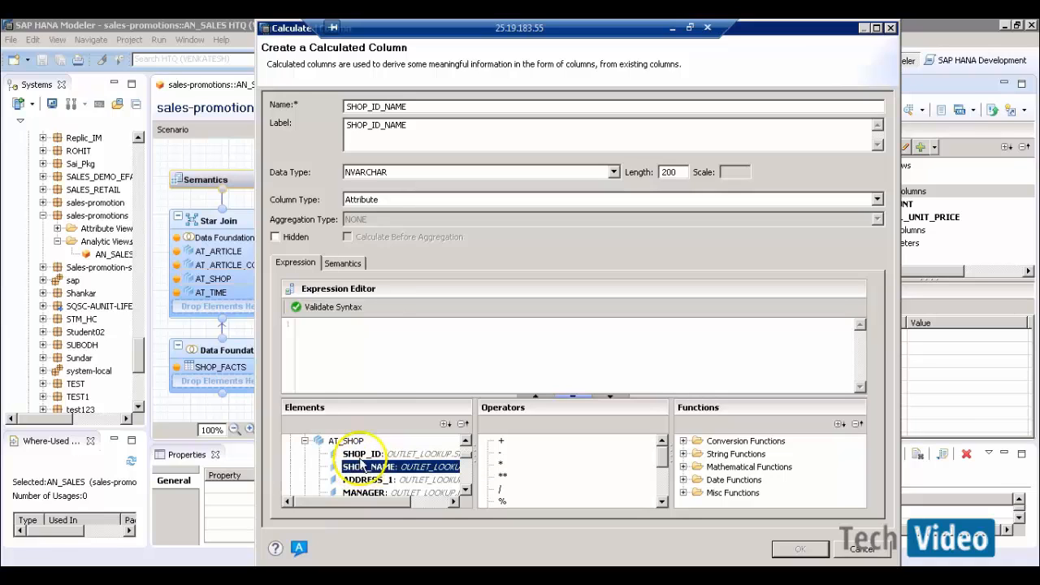
left_click_drag(363, 464, 370, 348)
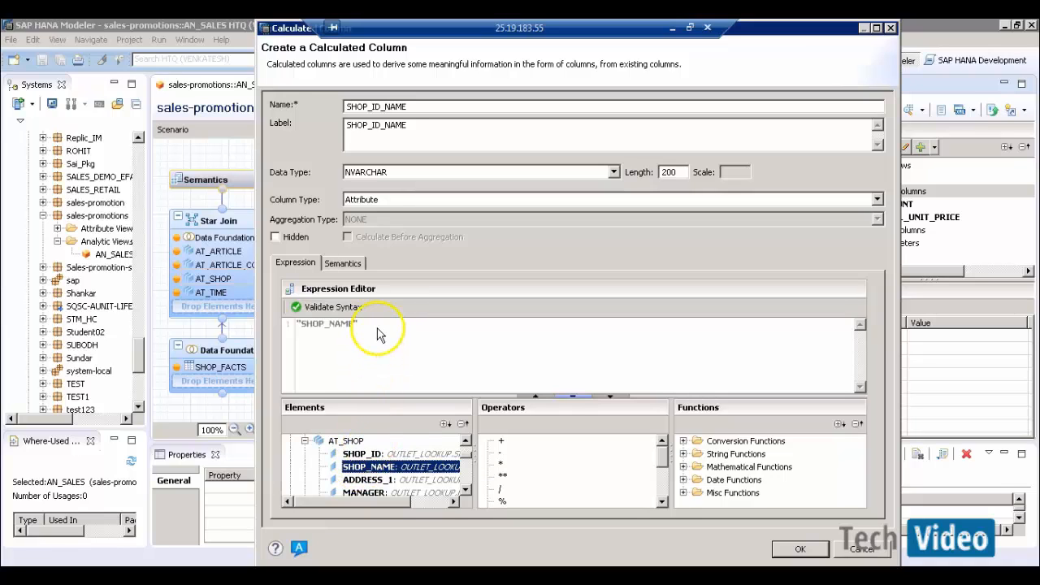
left_click(378, 327)
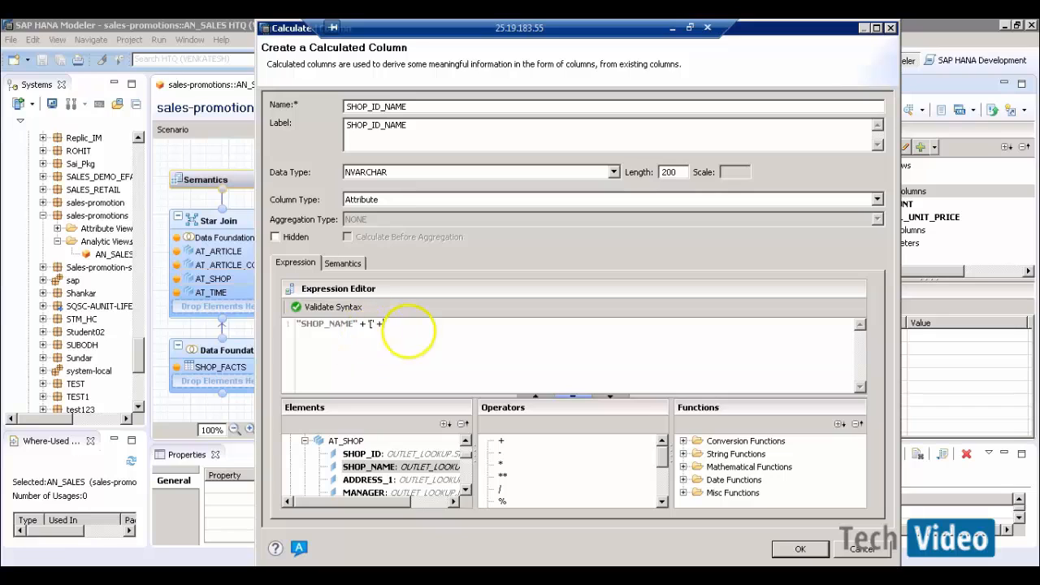
left_click(372, 455)
left_click_drag(376, 460, 413, 336)
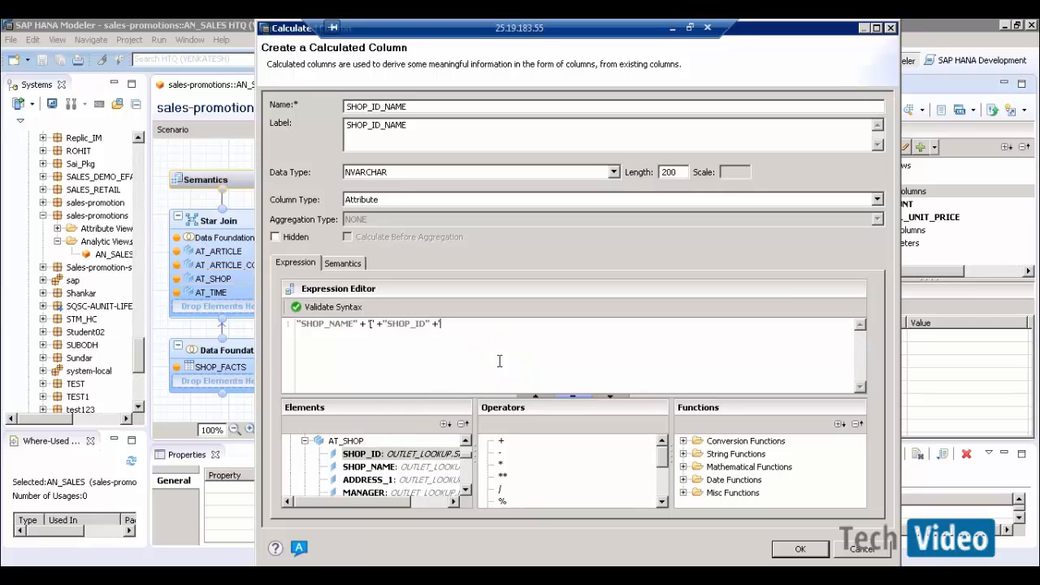
left_click(333, 309)
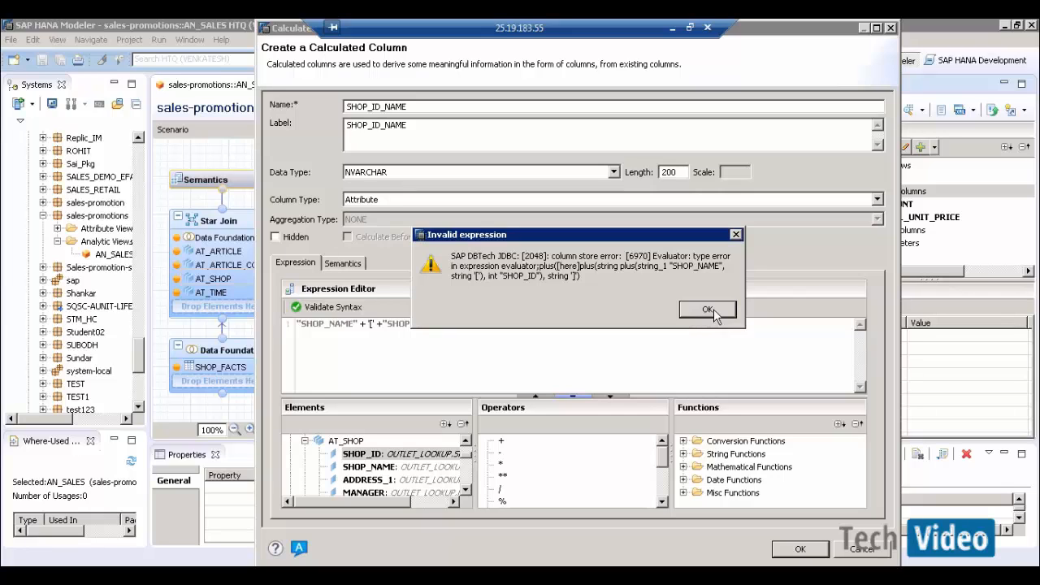
- After the repeated type error, wrap SHOP_ID in the string() conversion function
left_click(709, 311)
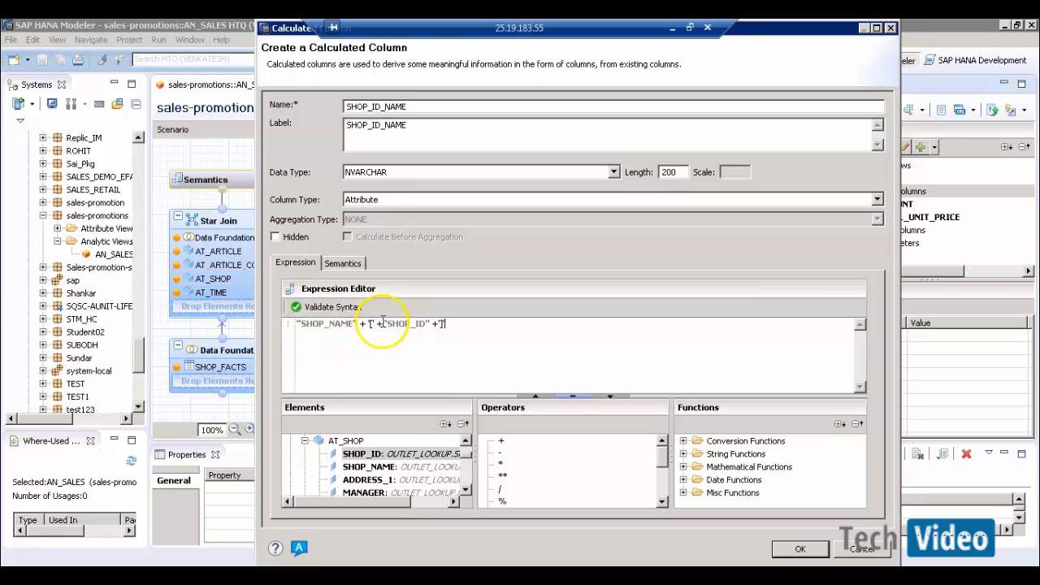
left_click(319, 308)
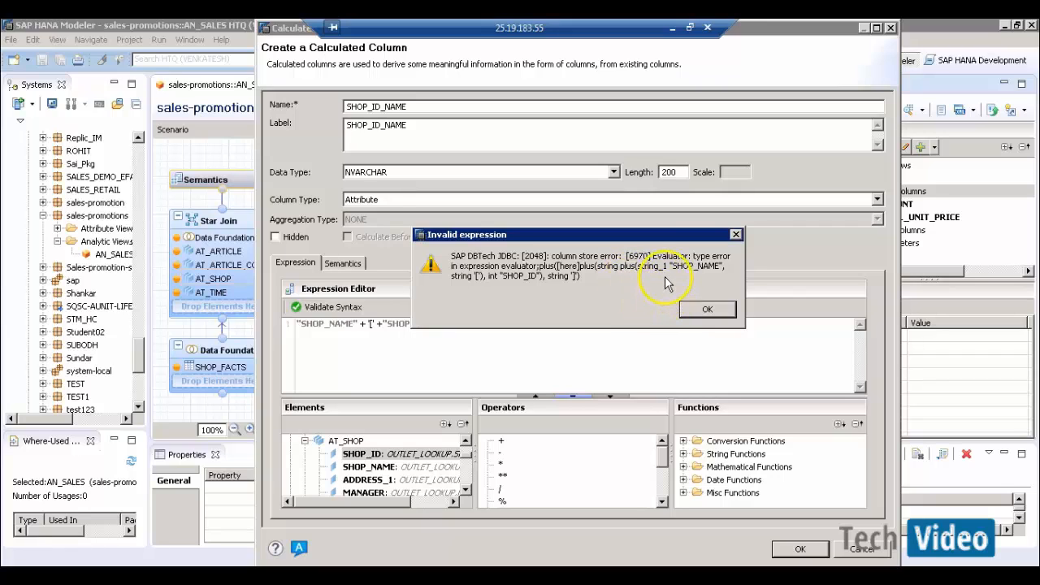
left_click(701, 314)
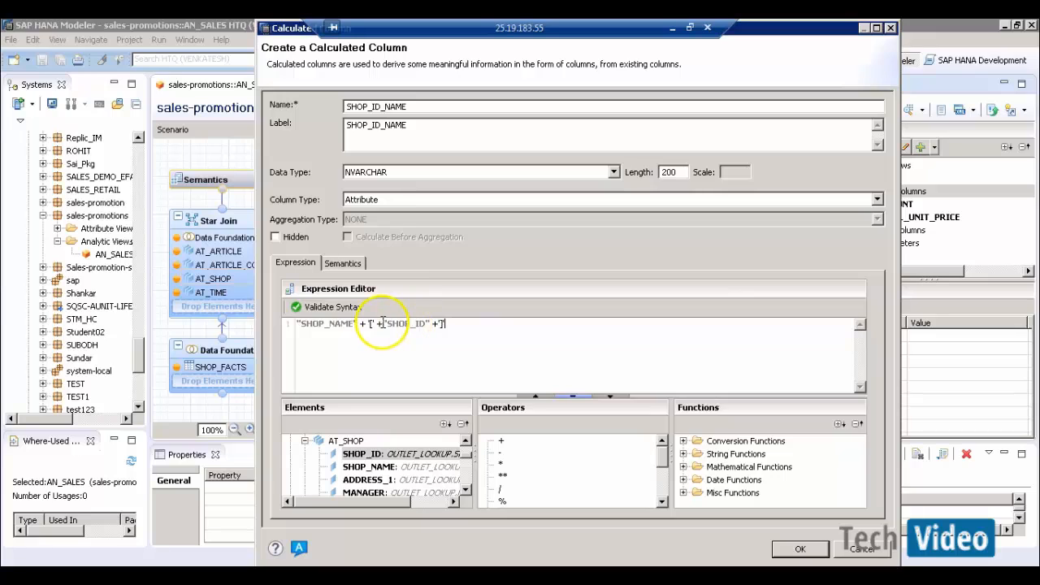
left_click(683, 441)
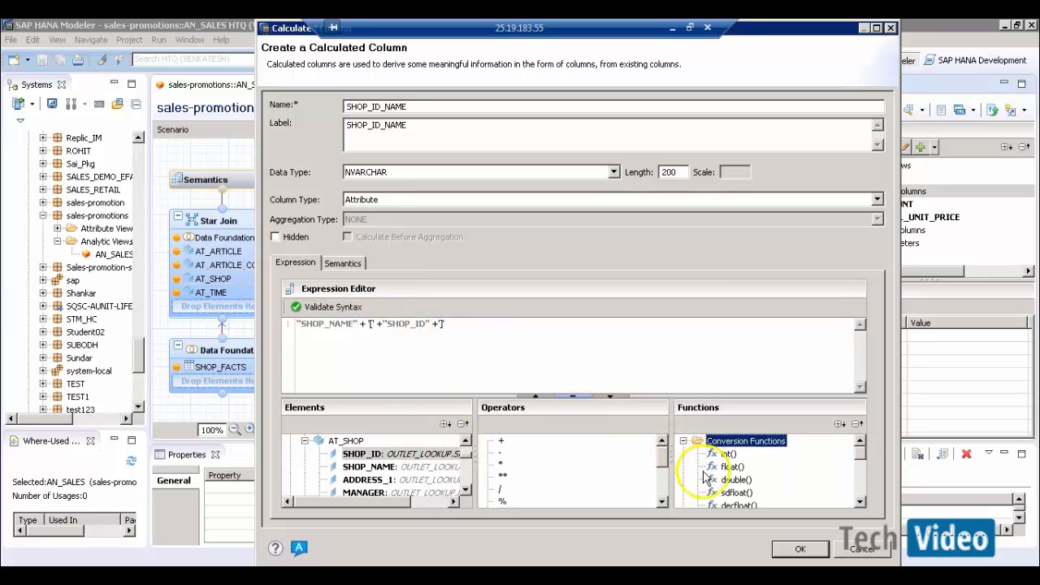
double_click(859, 503)
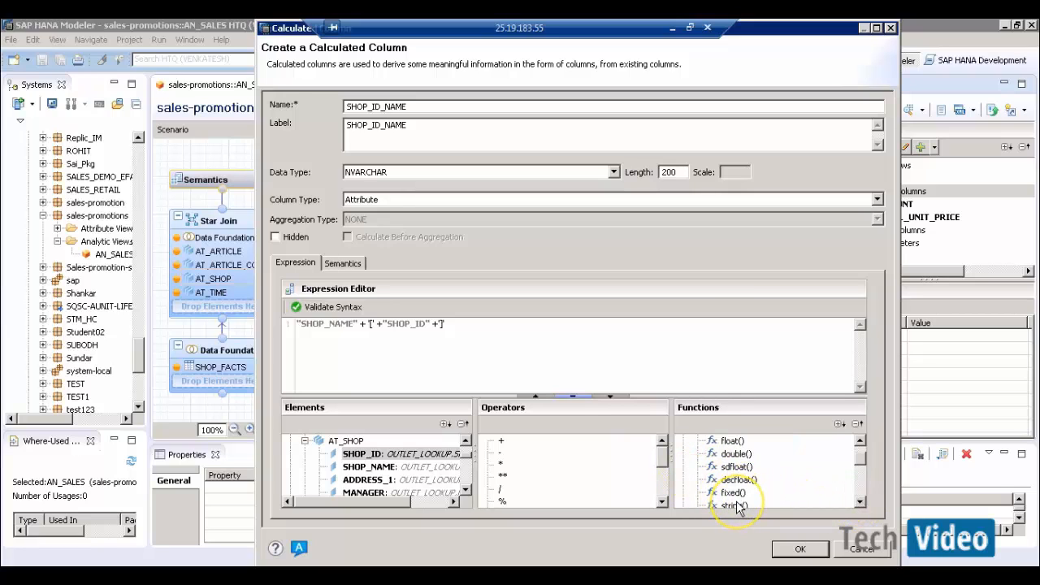
double_click(733, 506)
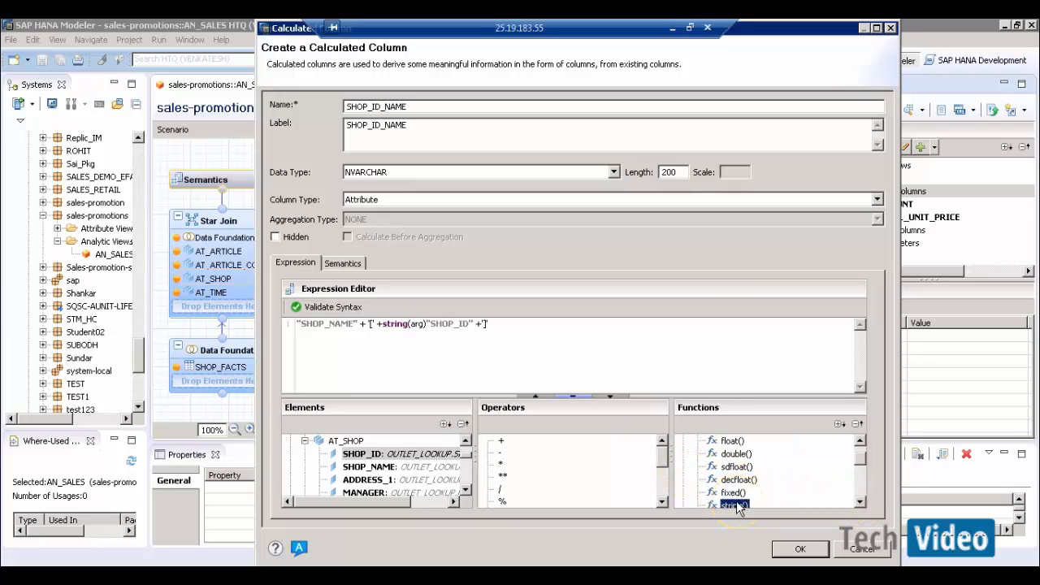
left_click(427, 325)
key("BackSpace")
key("BackSpace")
key("BackSpace")
key("BackSpace")
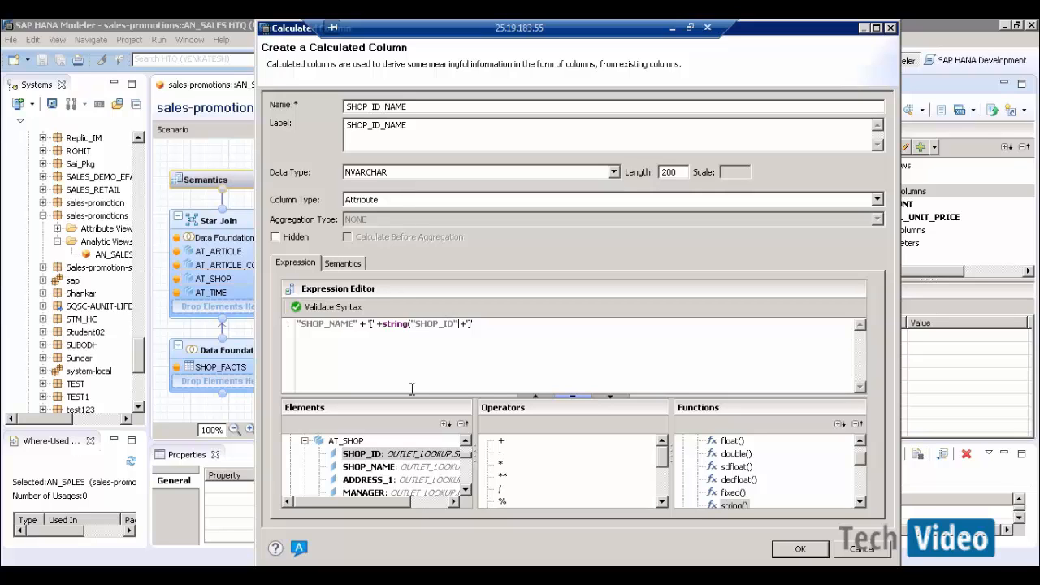
- Validate the corrected expression and confirm the SHOP_ID_NAME column
left_click(351, 308)
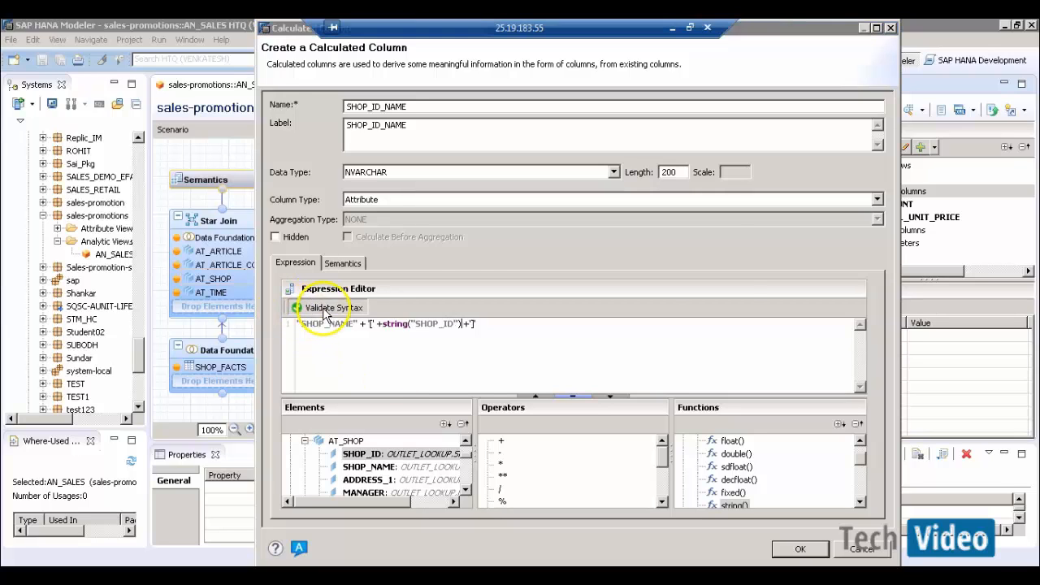
left_click(703, 306)
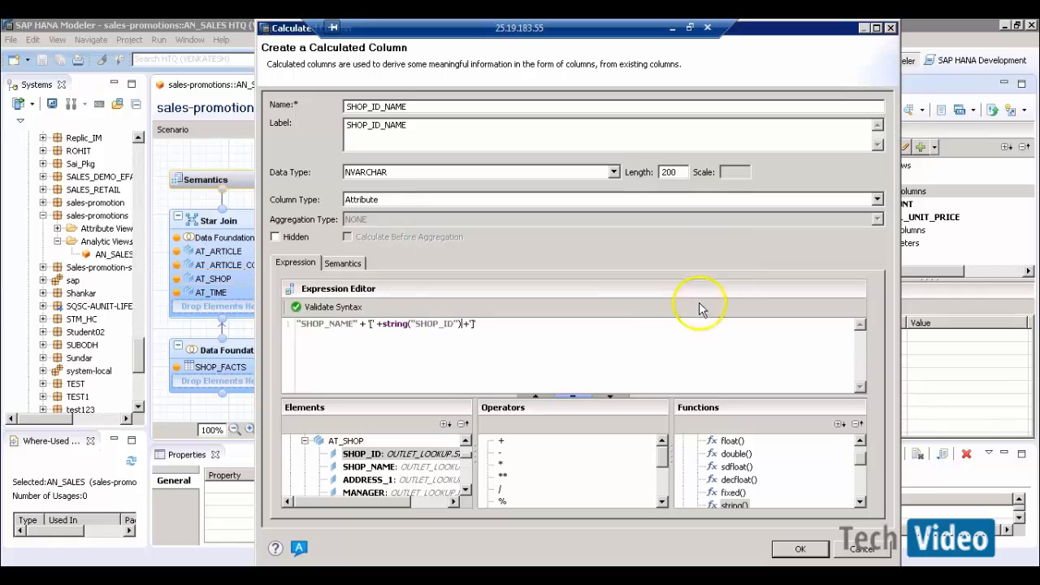
left_click(796, 550)
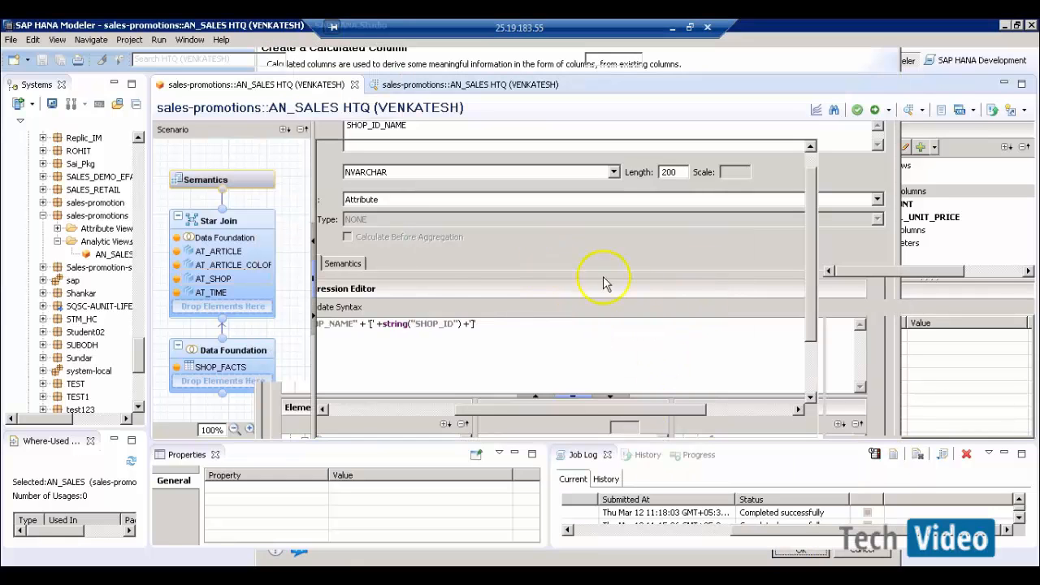
- Activate AN_SALES and open its raw data preview
left_click(874, 110)
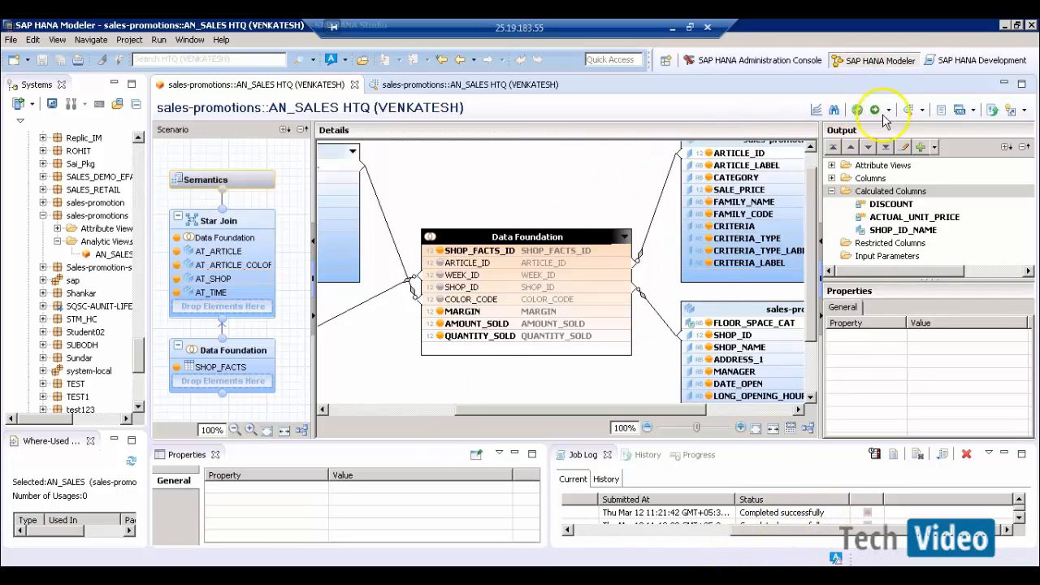
left_click(909, 112)
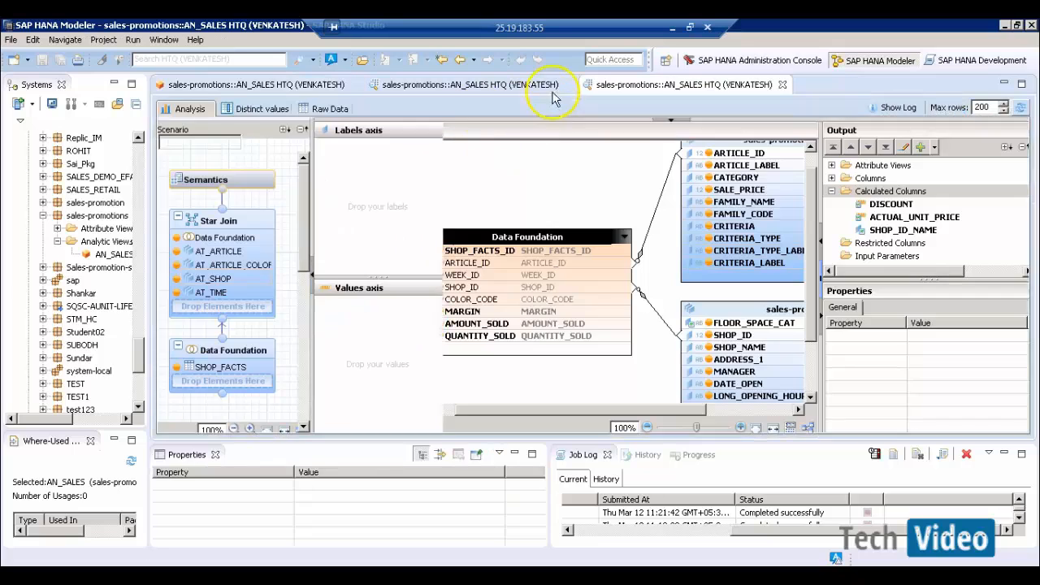
left_click(569, 85)
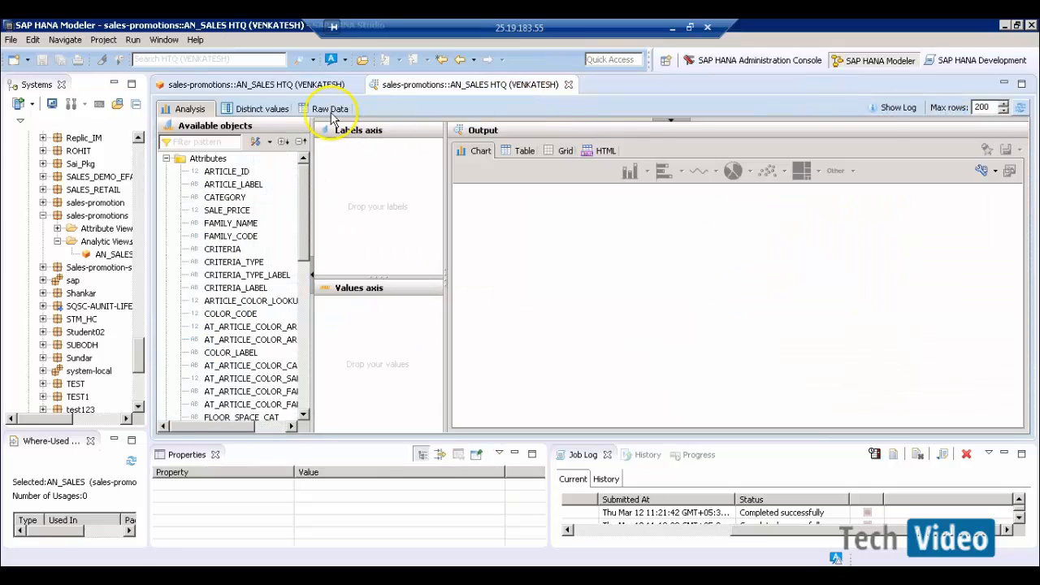
left_click(330, 109)
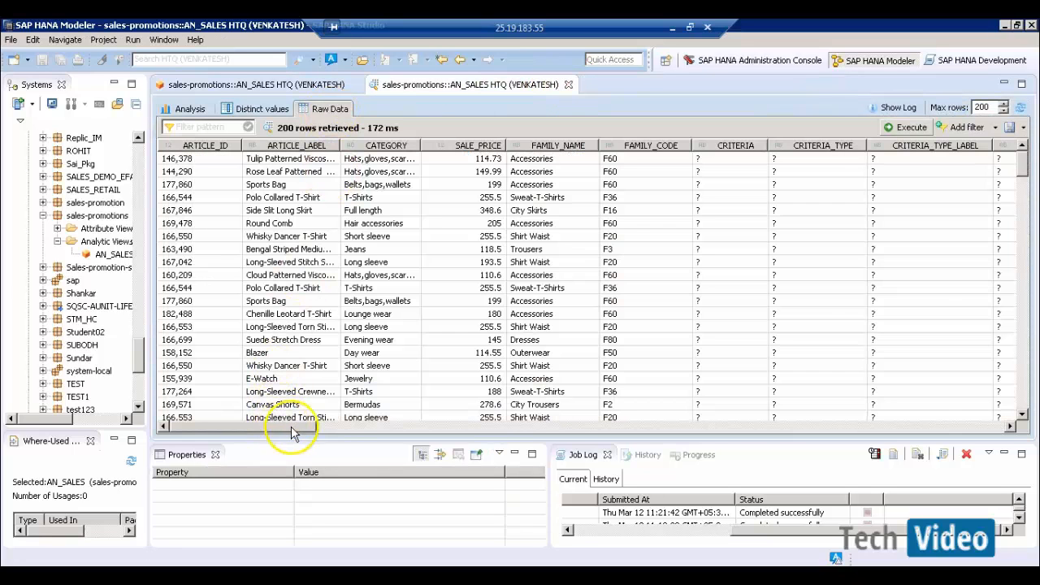
- Widen SHOP_ID_NAME to read full names like e-Fashion Austin[149], then close the preview
left_click_drag(279, 425, 1001, 426)
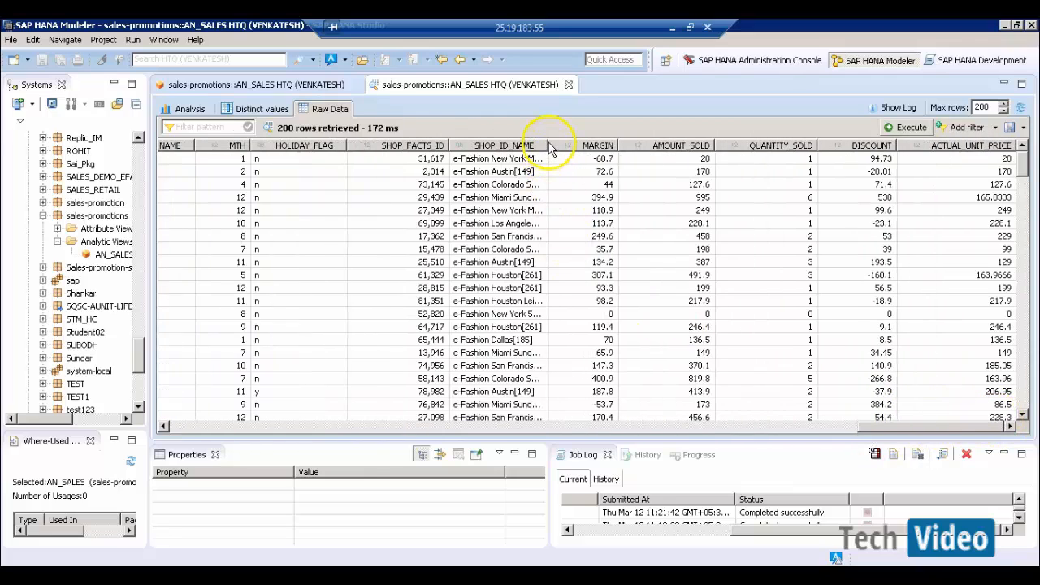
left_click_drag(549, 143, 662, 145)
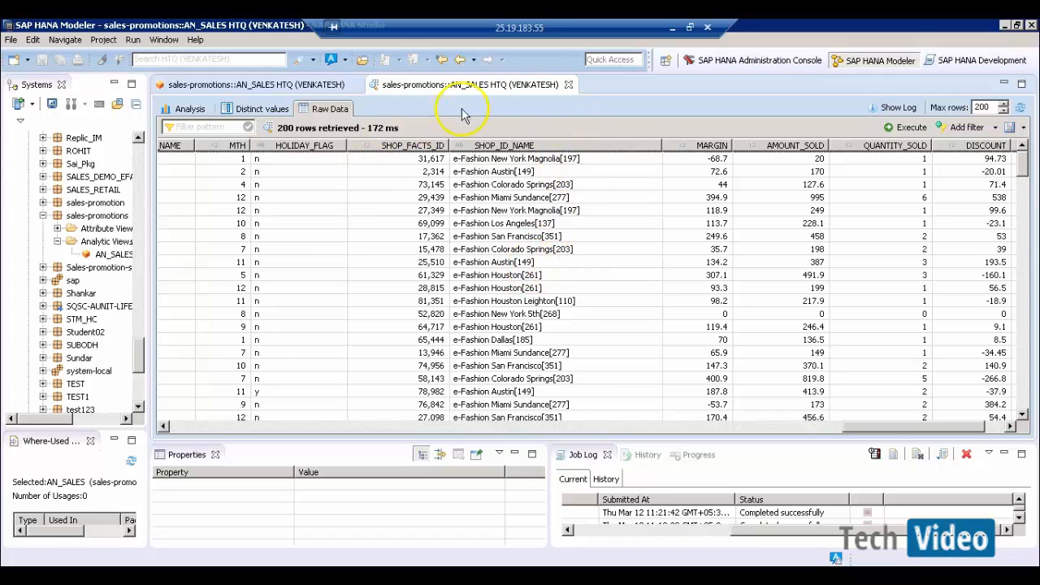
left_click(568, 85)
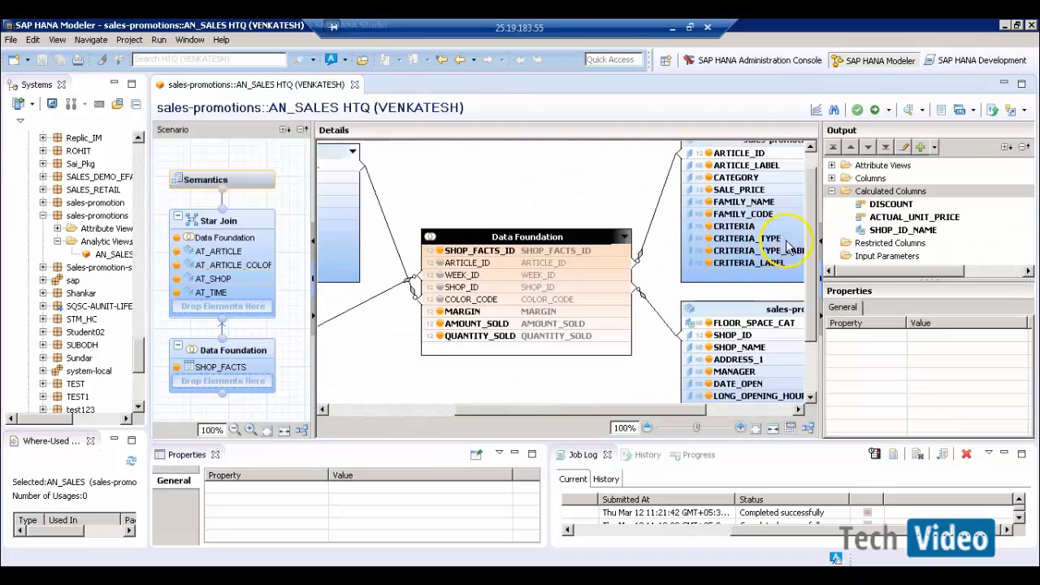
left_click_drag(940, 273, 878, 279)
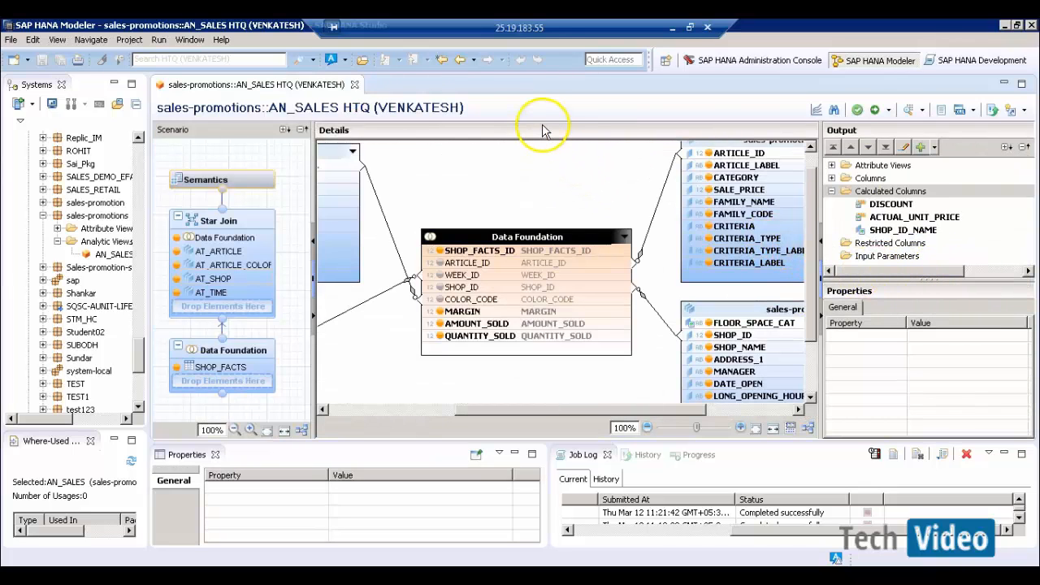
- In Word, insert a two-column, three-row table below the formula line
left_click(672, 27)
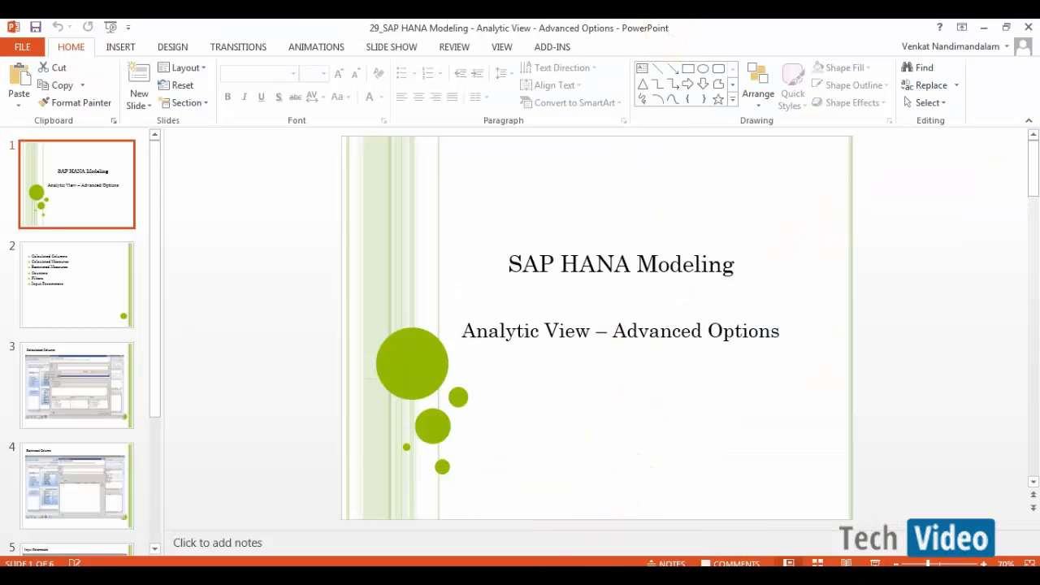
left_click(553, 577)
key("Return")
key("Return")
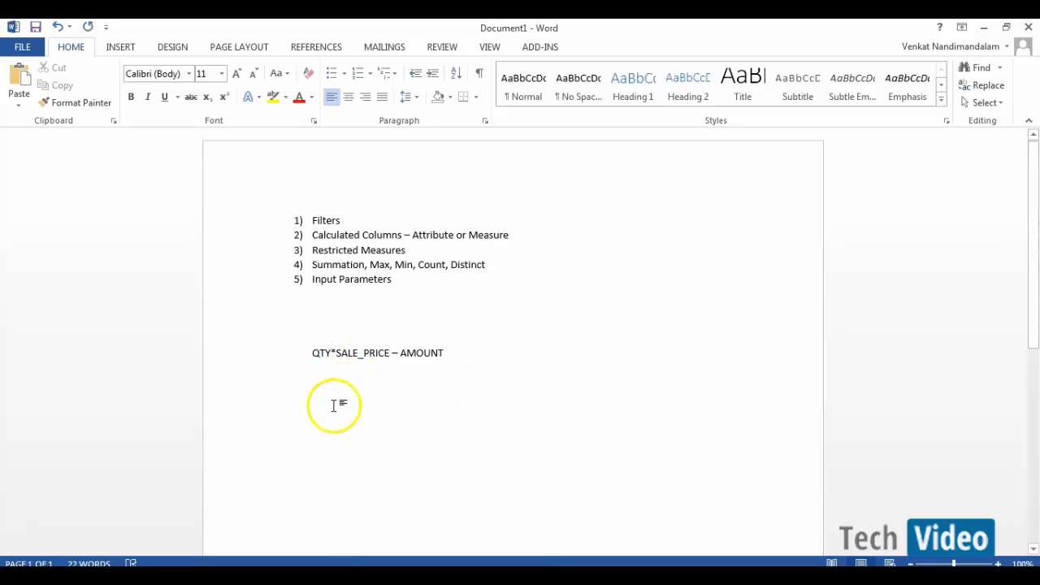
left_click(113, 49)
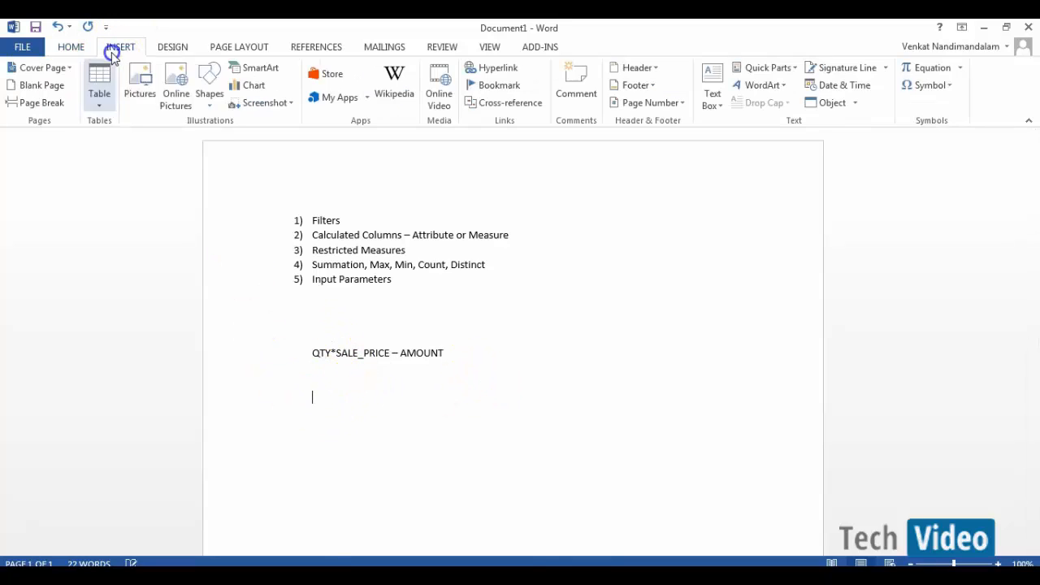
left_click(100, 104)
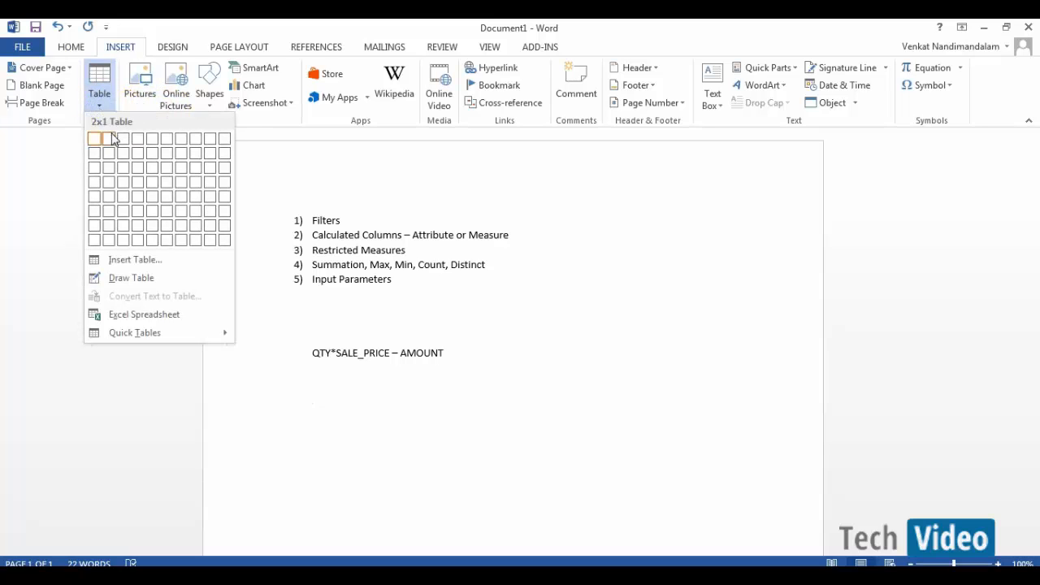
left_click(107, 168)
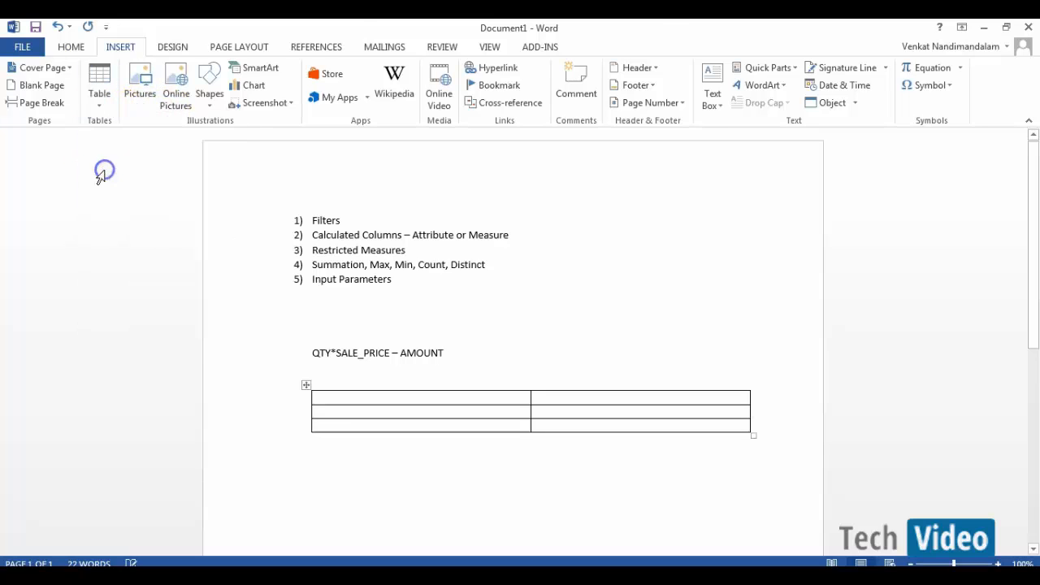
- Fill in the first two headers, the second reading AMOUNT_2009
type("CUST")
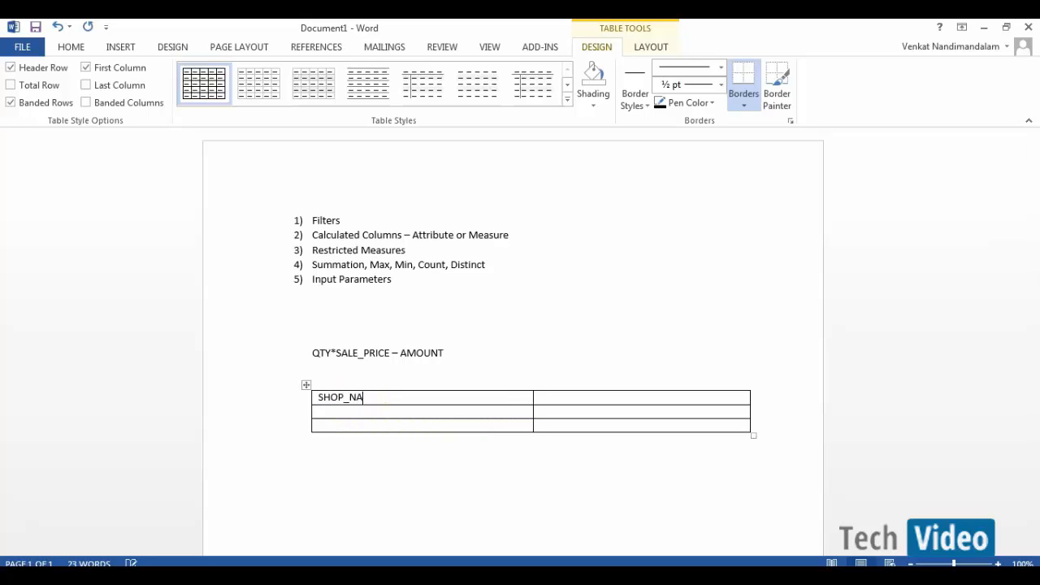
type("ME")
key("Tab")
left_click(525, 441)
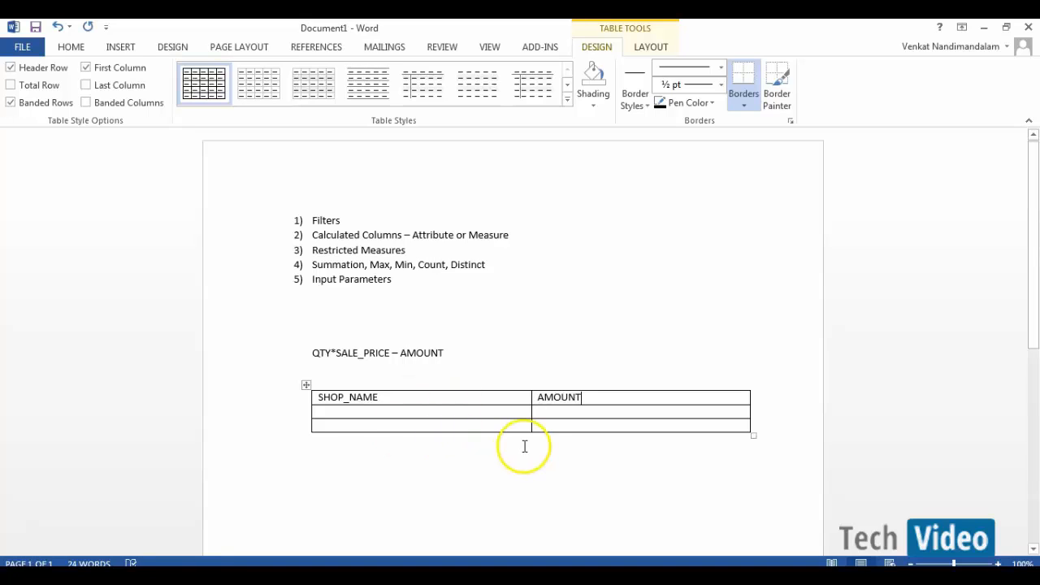
left_click(570, 416)
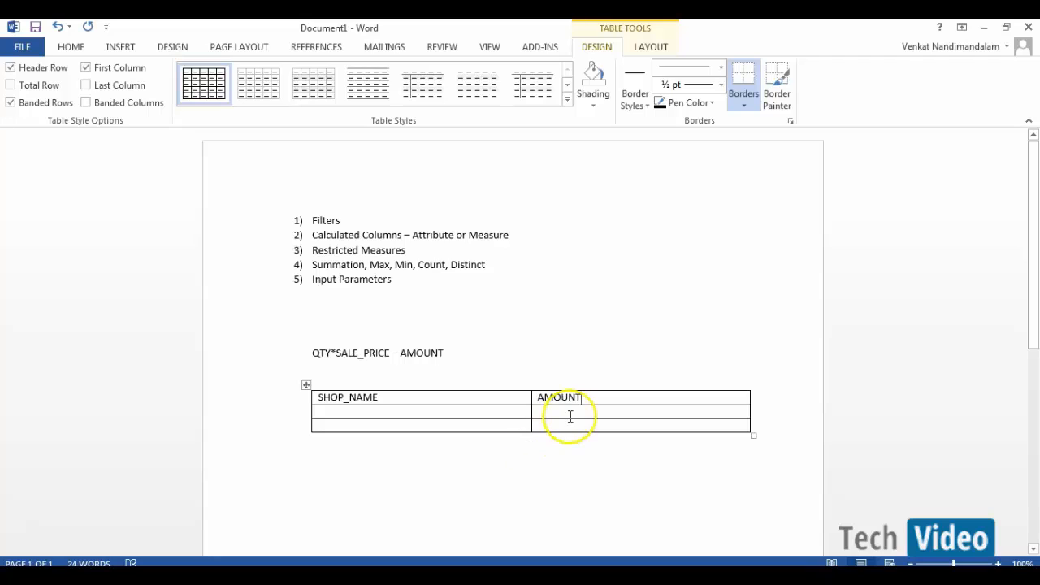
type("_")
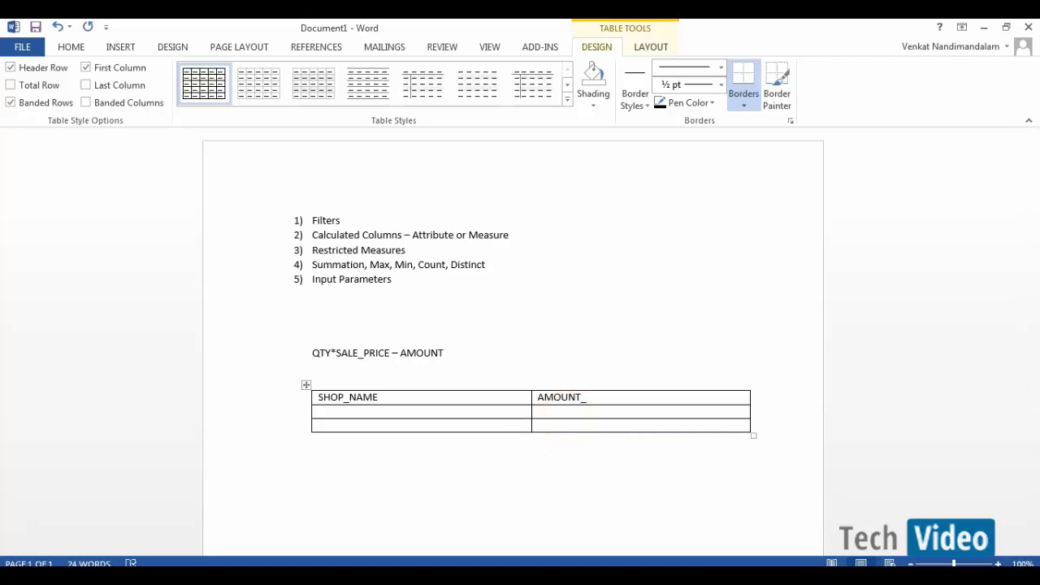
type("2009")
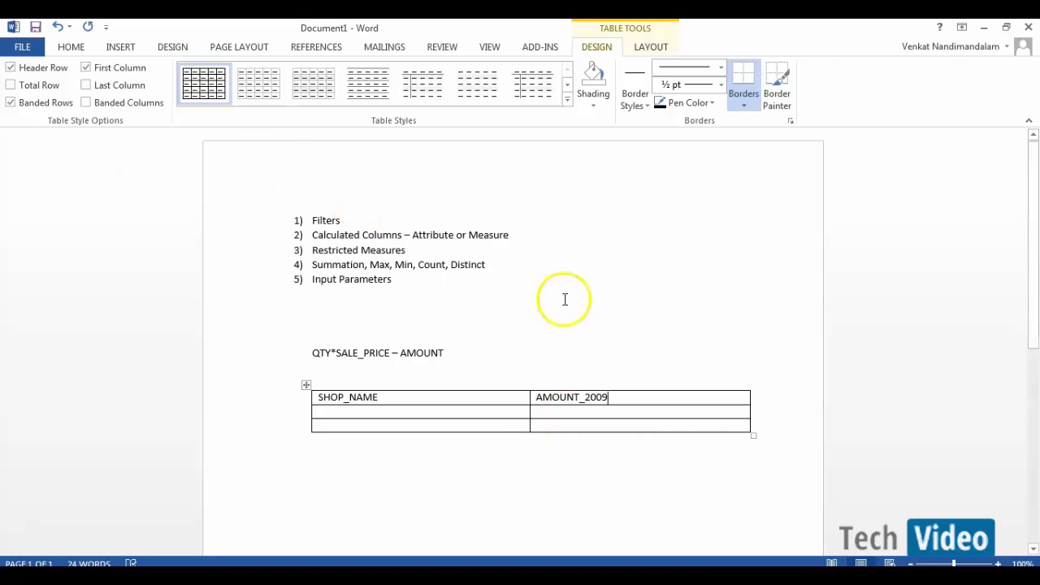
- Add two columns to the right headed AMOUNT_2008 and AMOUNT_2007
right_click(662, 398)
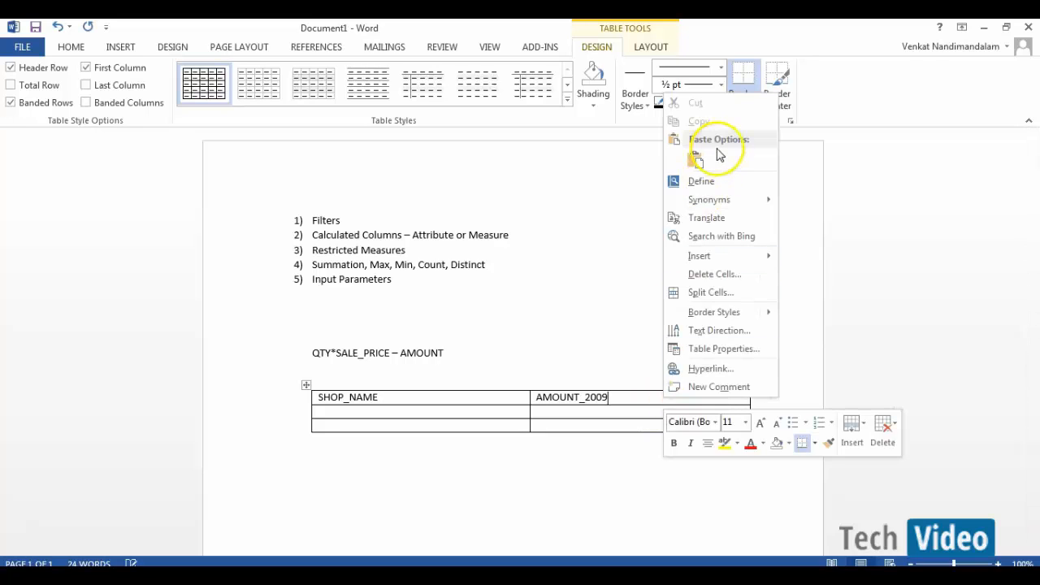
mouse_move(748, 256)
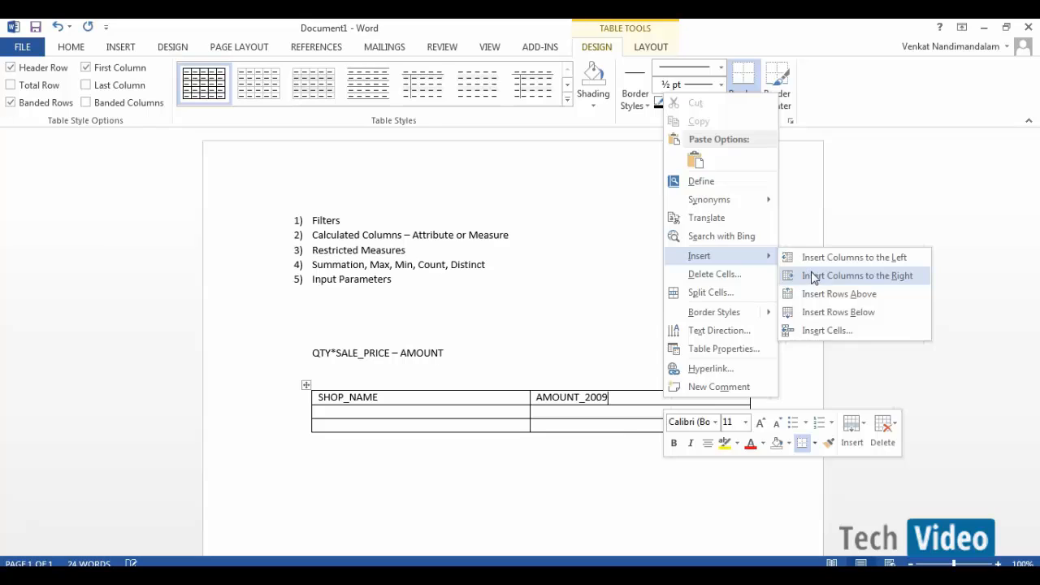
left_click(853, 275)
left_click(651, 401)
type("A")
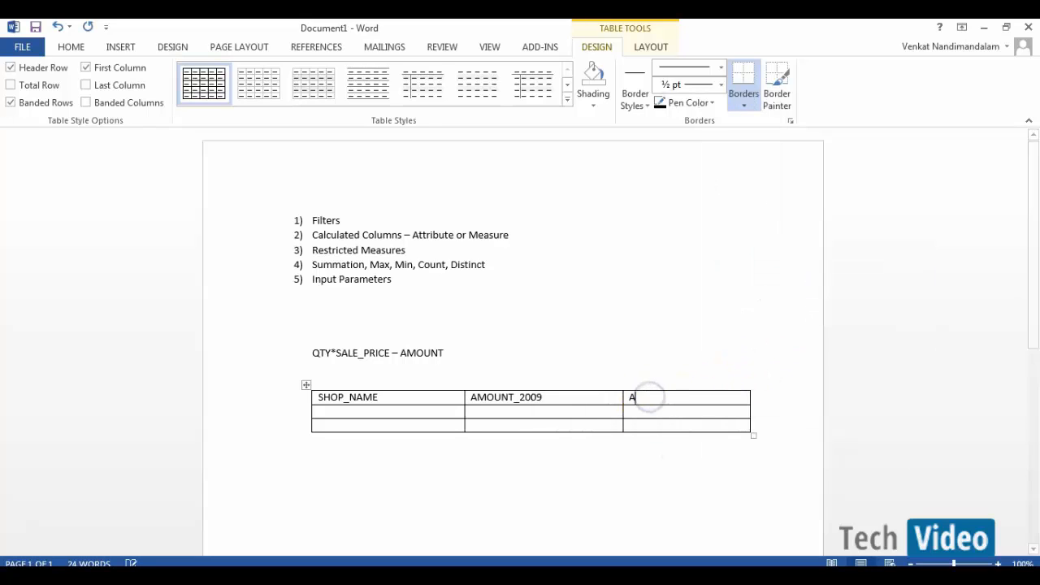
type("MOUNT_")
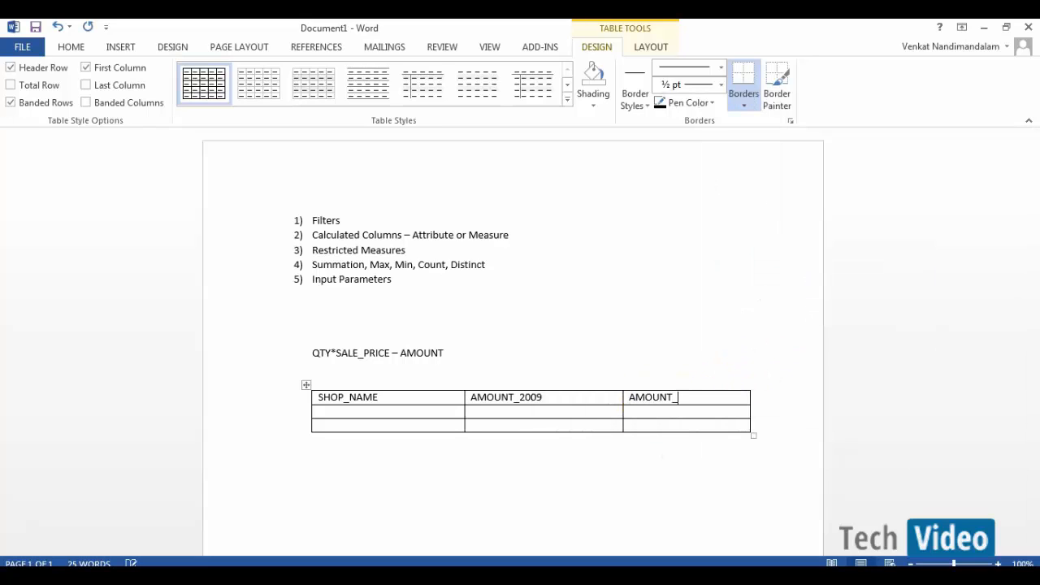
type("2008")
right_click(715, 397)
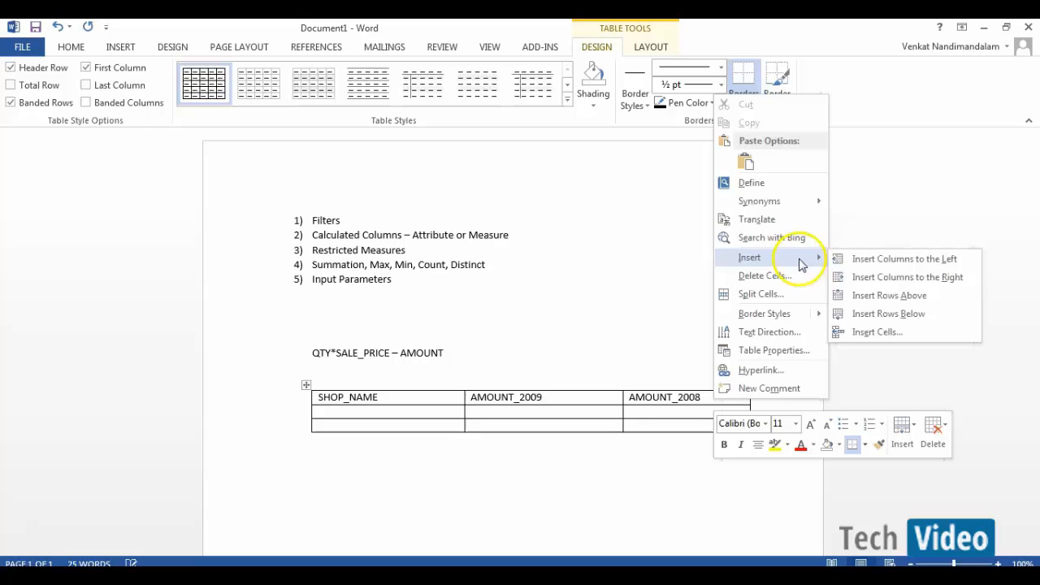
left_click(868, 277)
left_click(720, 400)
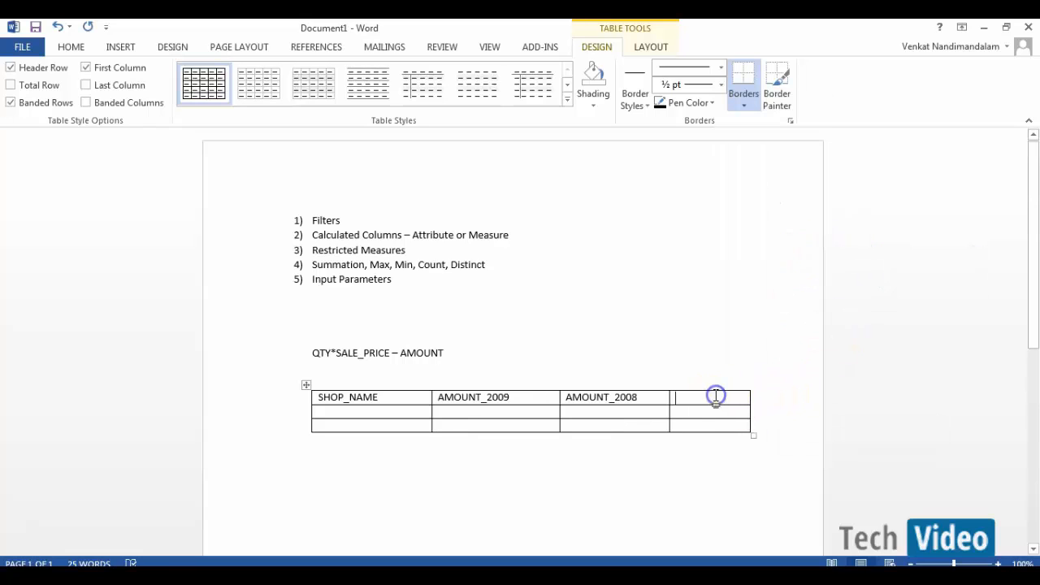
type("AMOUNT")
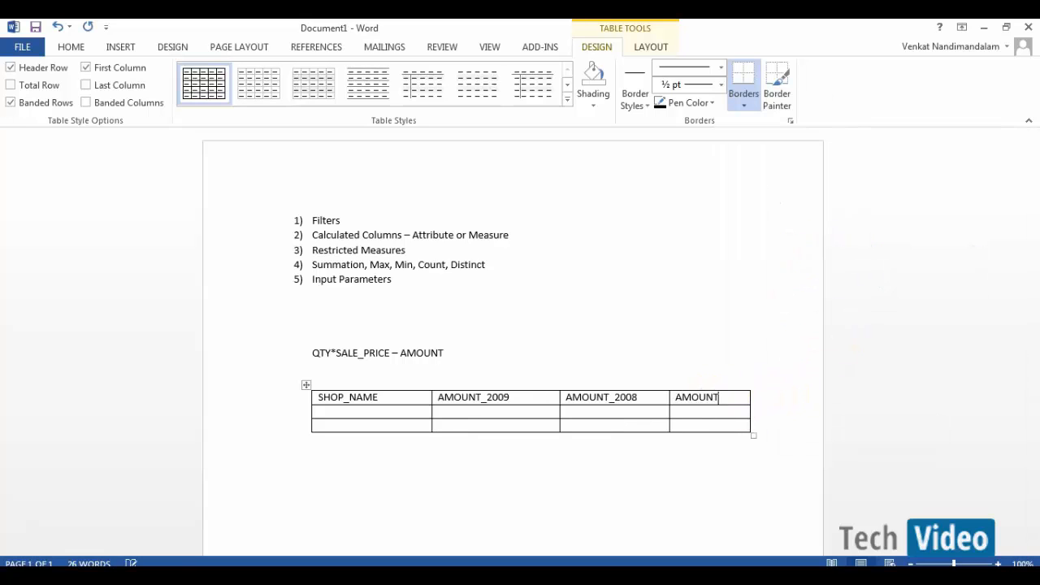
type("_2007")
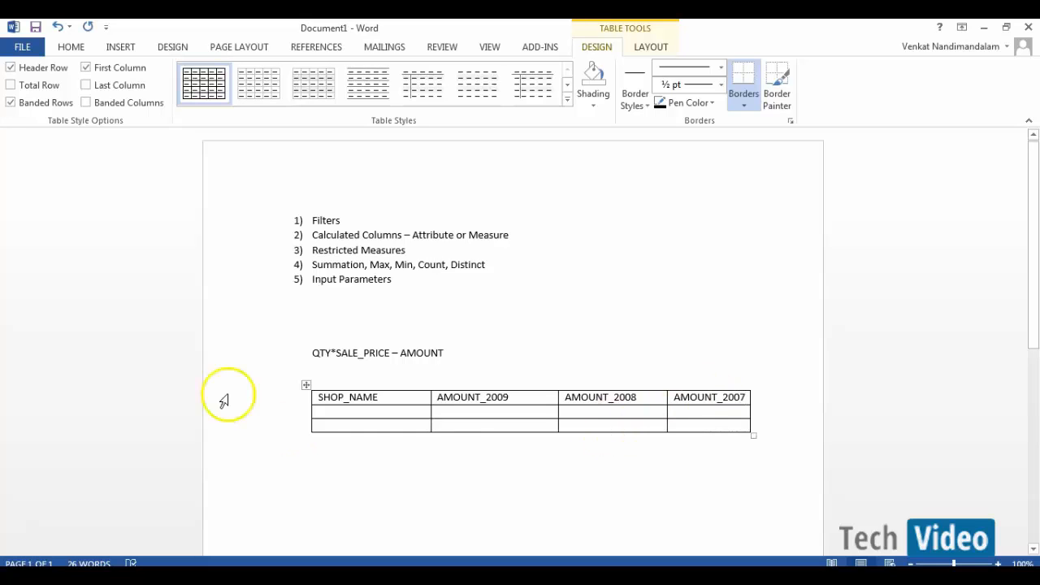
- Check the AMOUNT_2009 header and move into the table's data rows
left_click(500, 413)
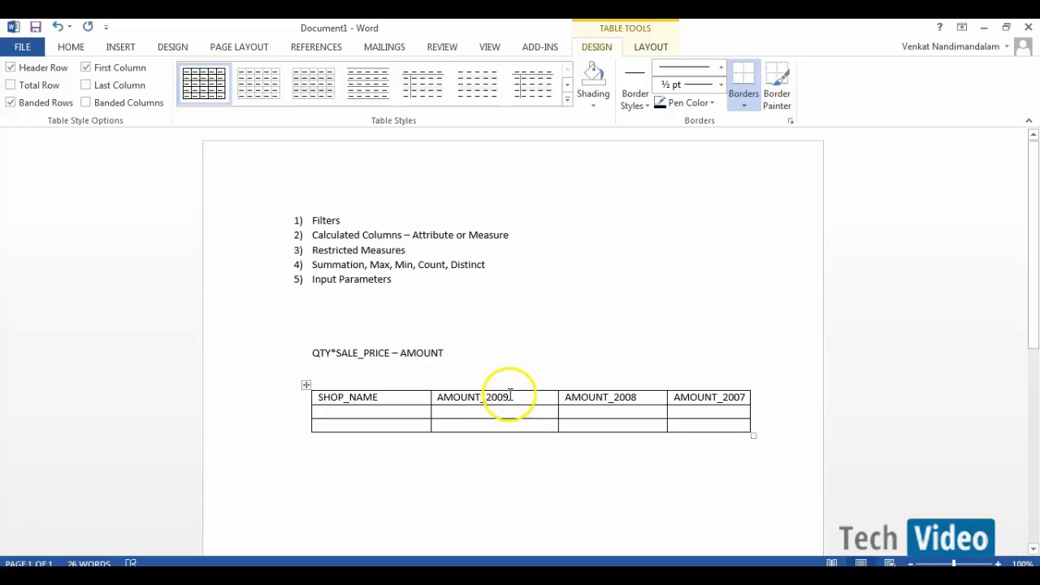
left_click(514, 397)
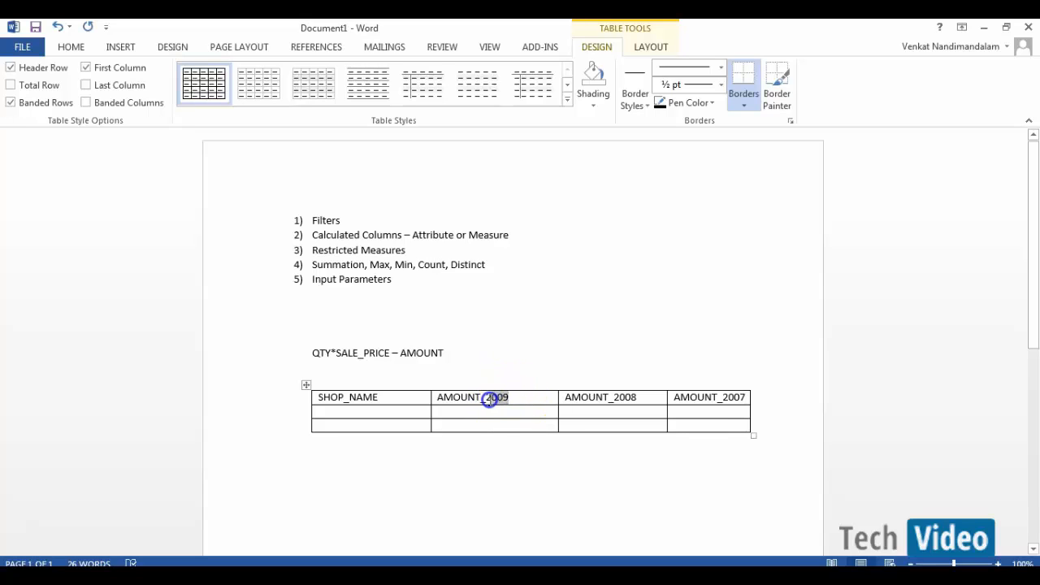
left_click_drag(489, 399, 490, 399)
left_click(483, 409)
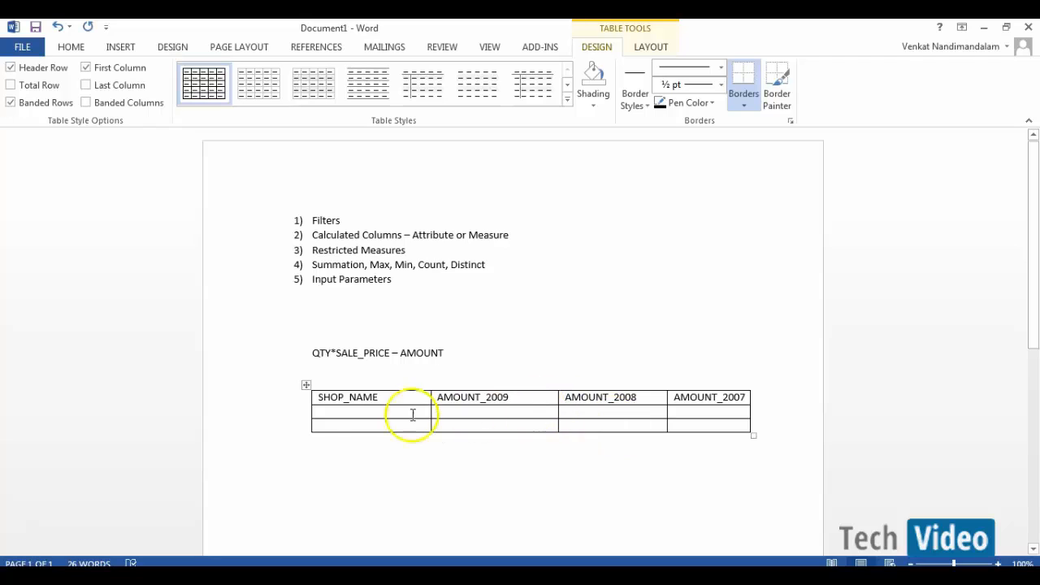
left_click(358, 413)
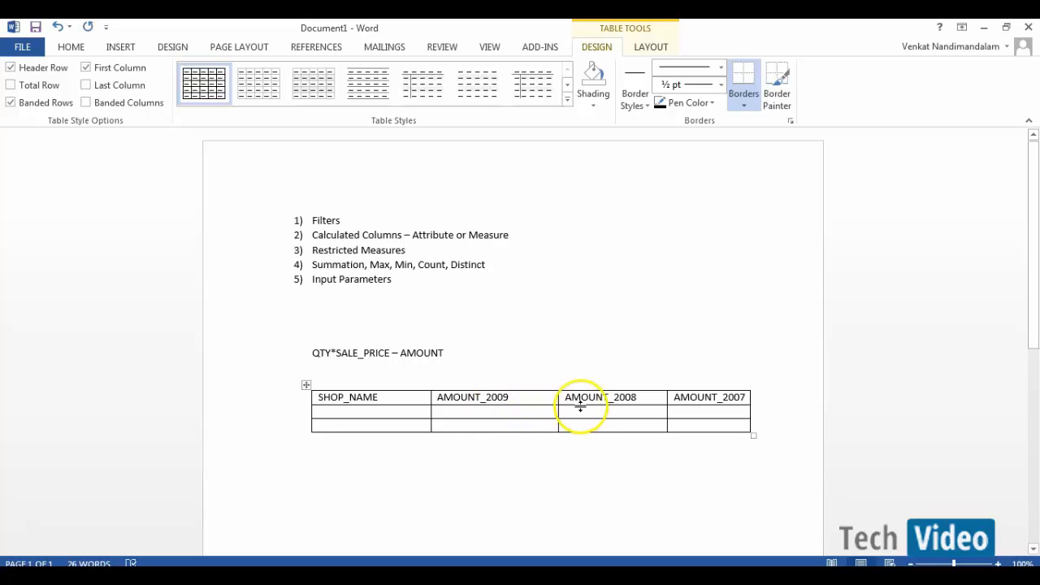
left_click(532, 422)
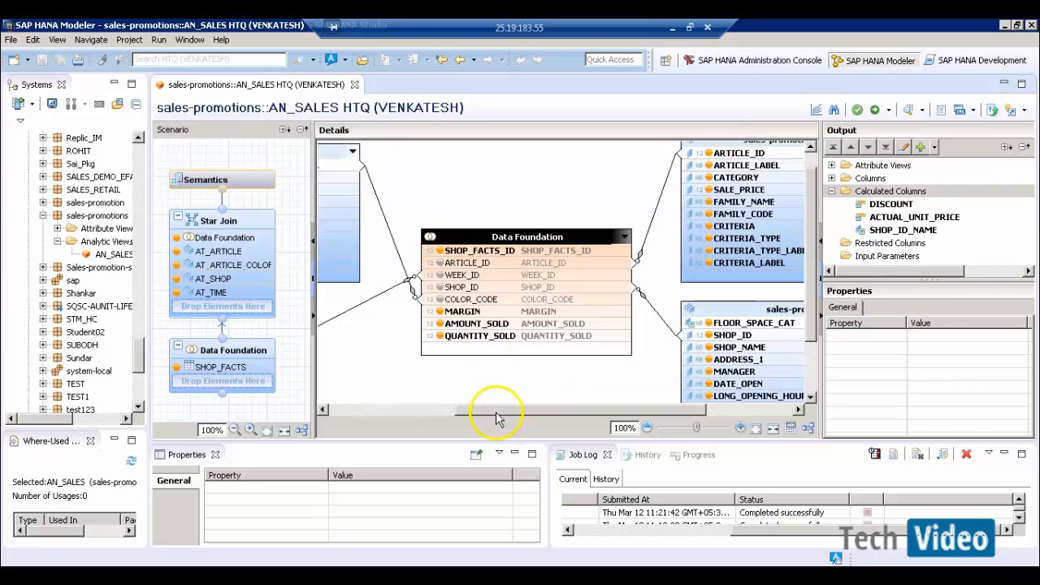
- Show the AN_SALES Star Join properties and check the Restricted Columns menu without choosing anything
left_click_drag(498, 417, 364, 415)
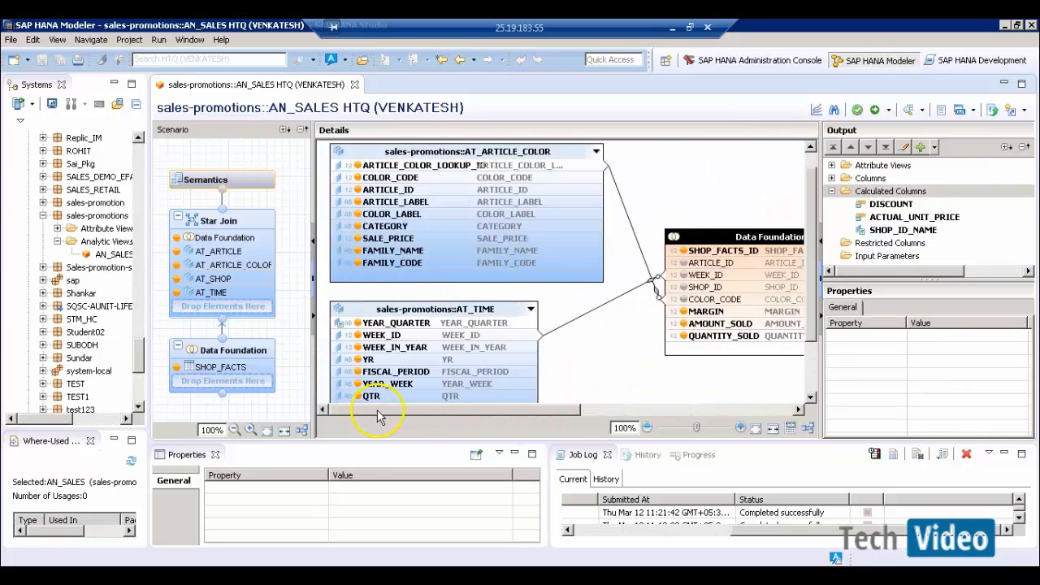
left_click(579, 372)
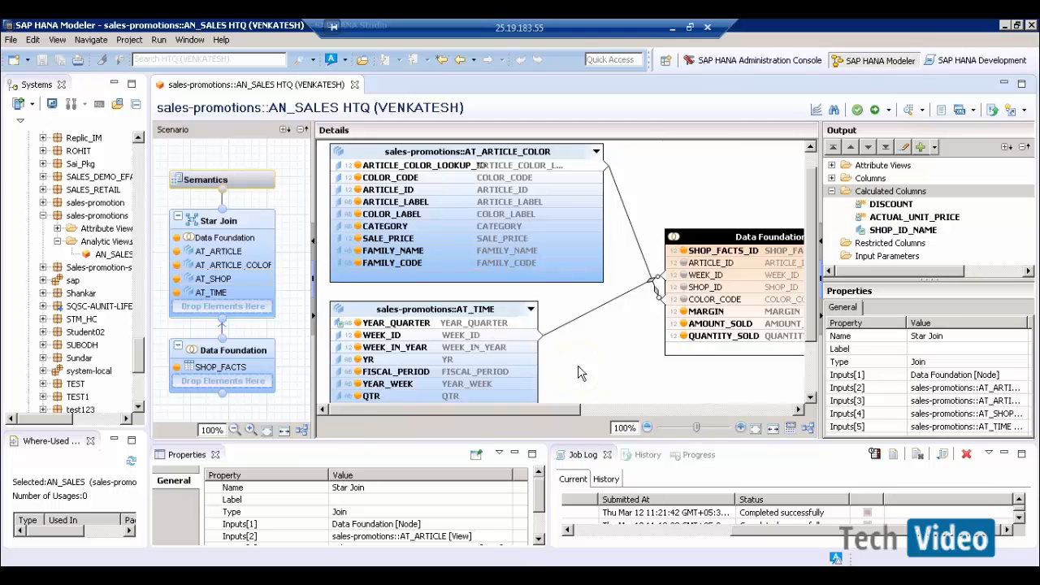
left_click(569, 367)
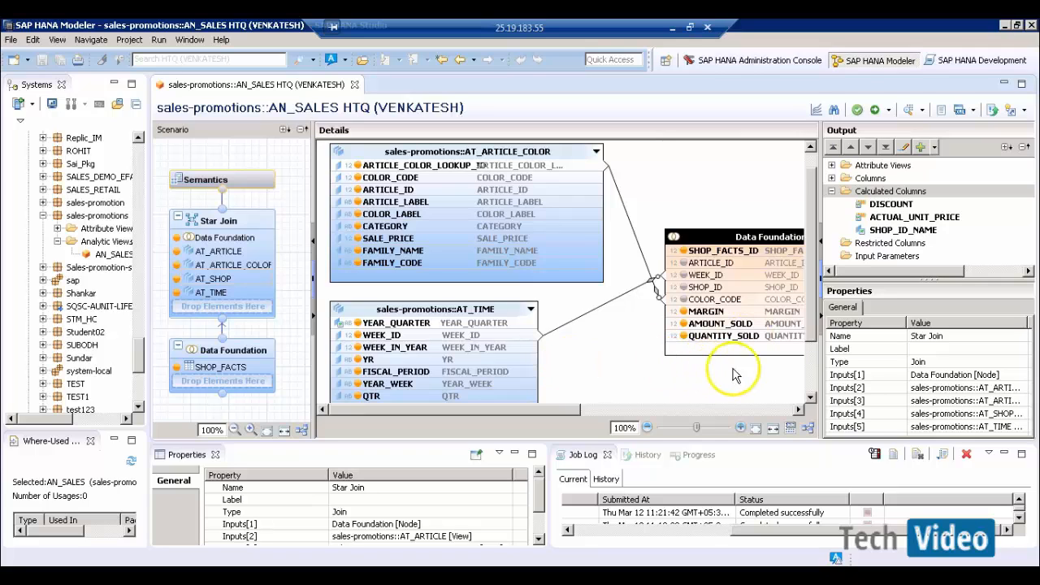
right_click(863, 246)
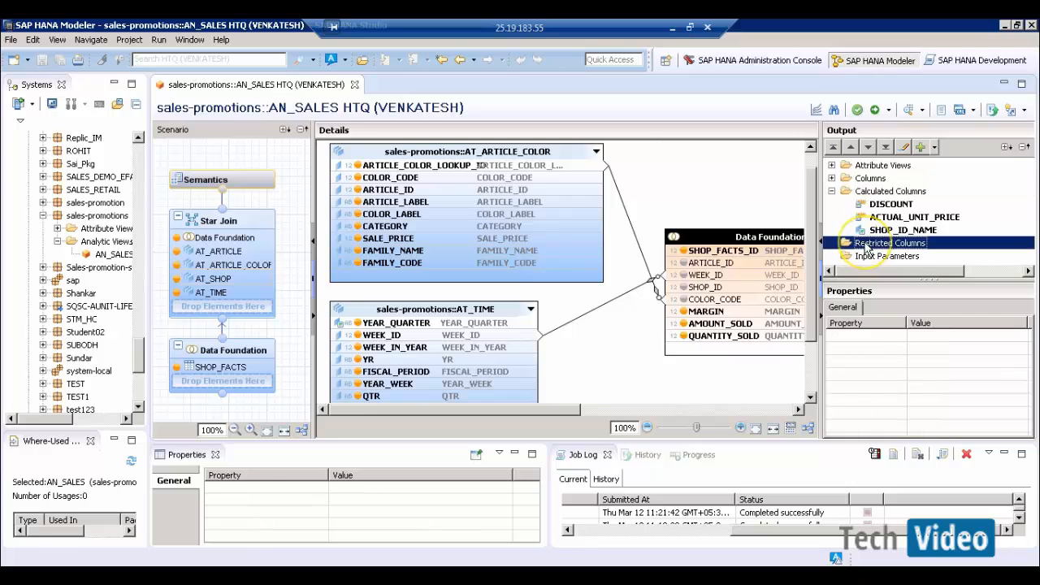
left_click(592, 186)
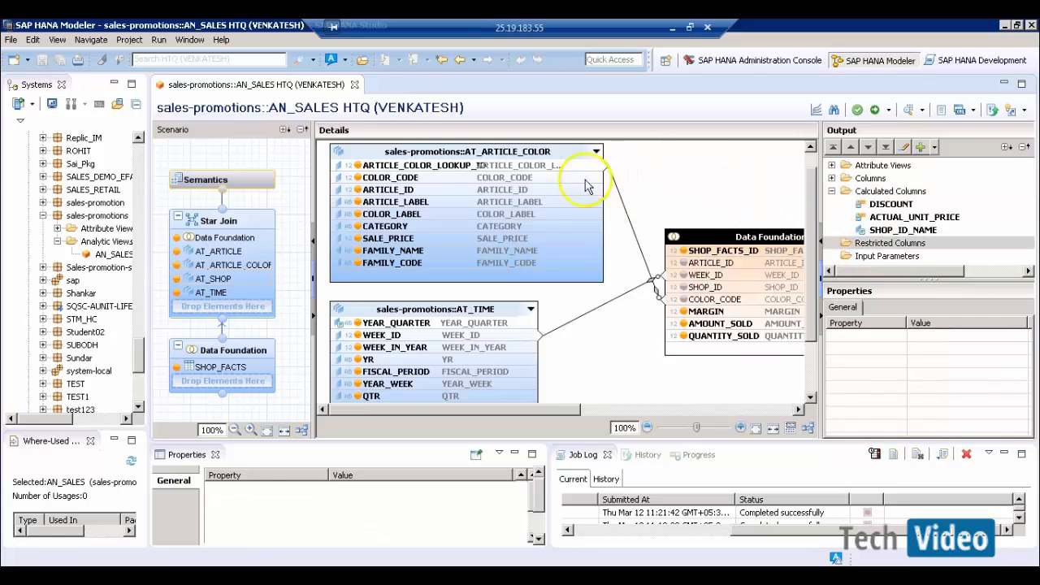
- Chart summed AMOUNT_SOLD by YR in the AN_SALES data preview, then return to the design
left_click(911, 111)
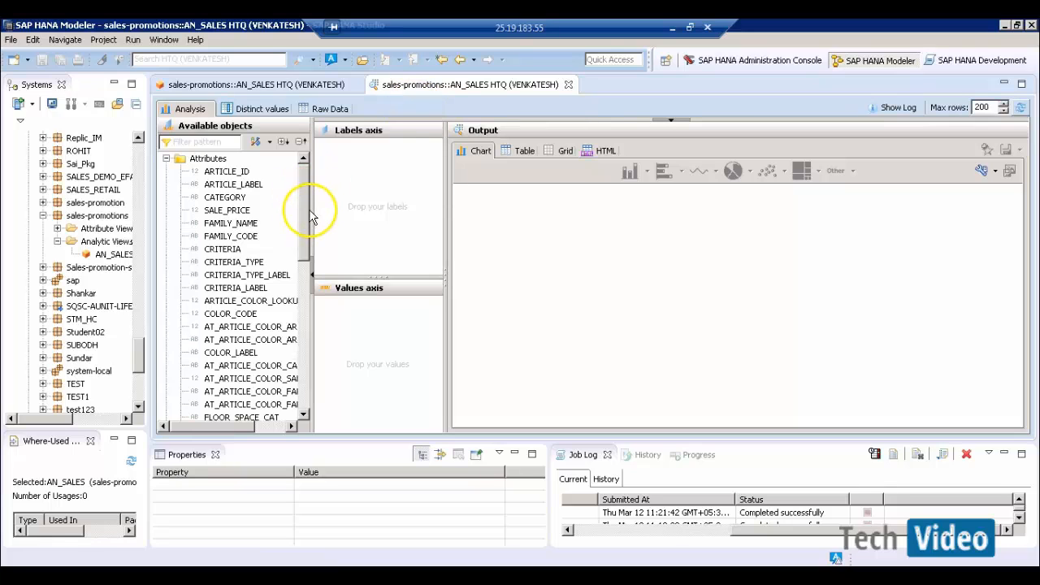
left_click_drag(304, 209, 326, 209)
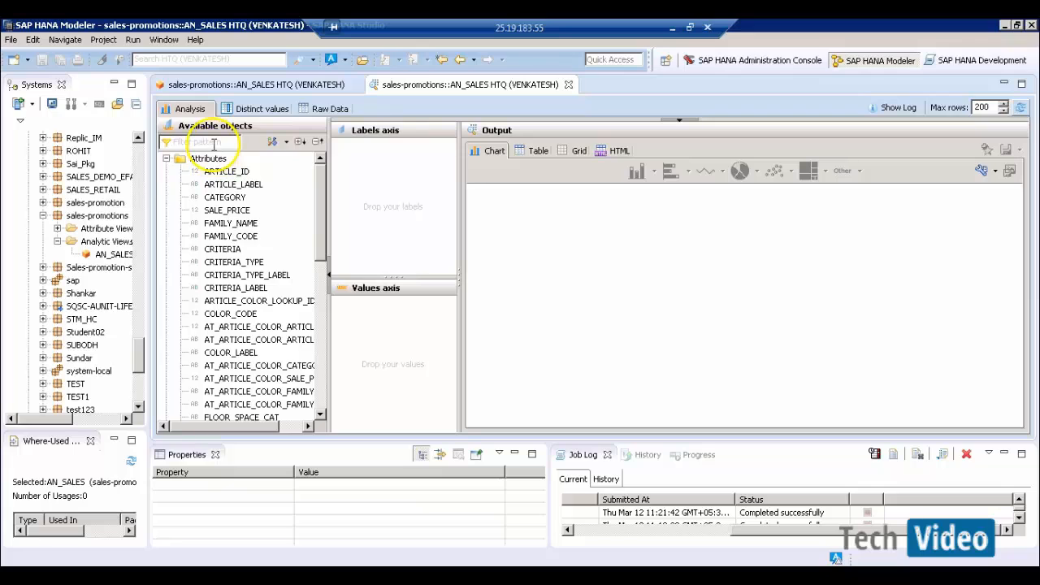
type("YR")
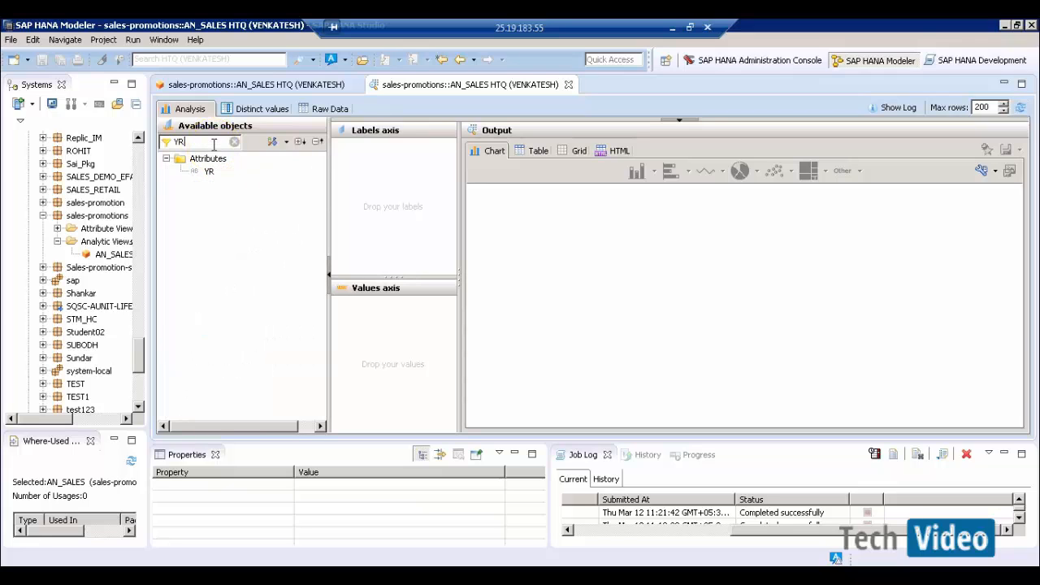
left_click_drag(209, 171, 397, 187)
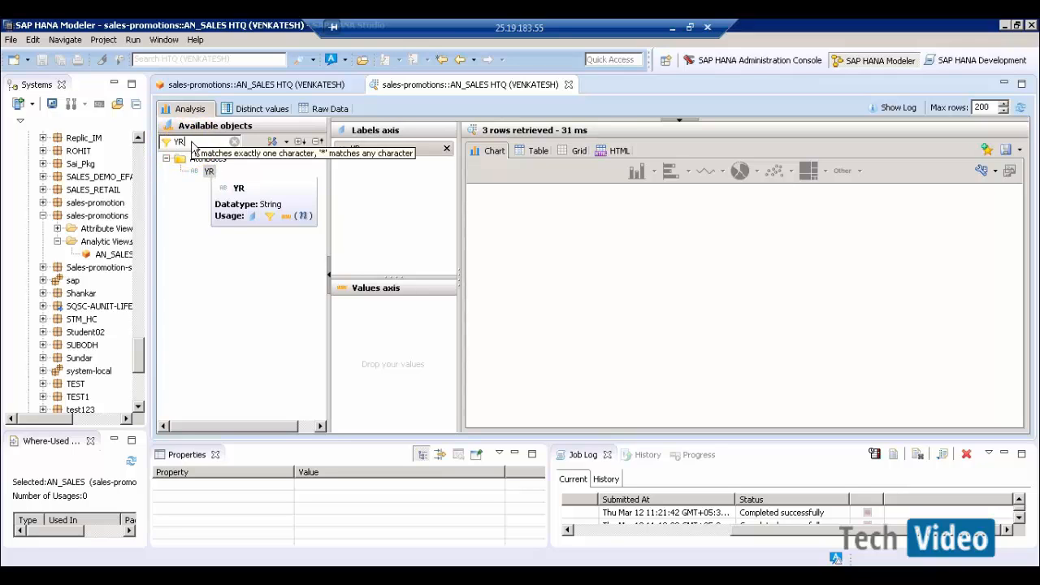
key("BackSpace")
key("BackSpace")
type("AMO")
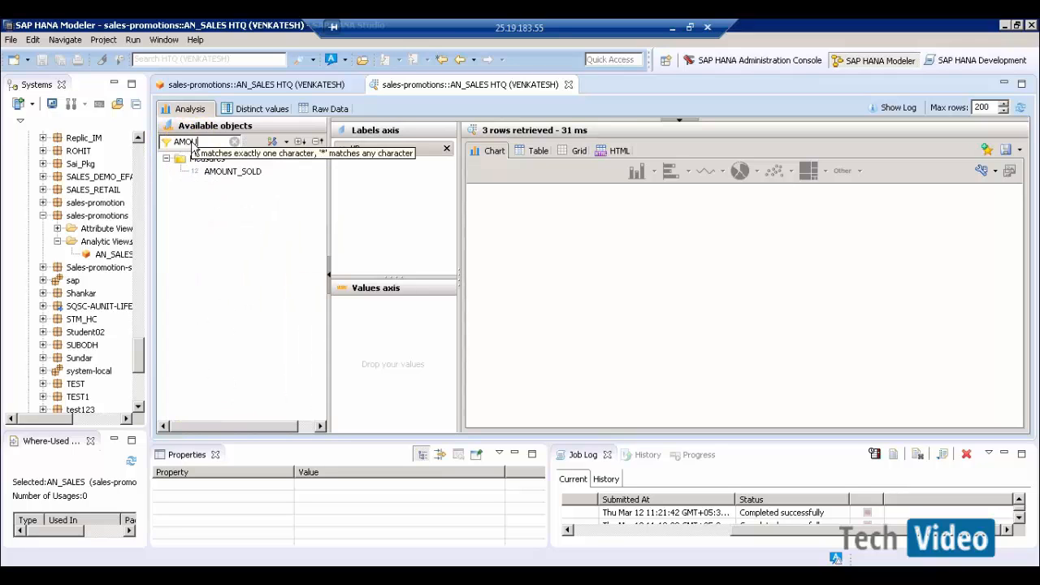
type("U")
left_click_drag(233, 171, 401, 343)
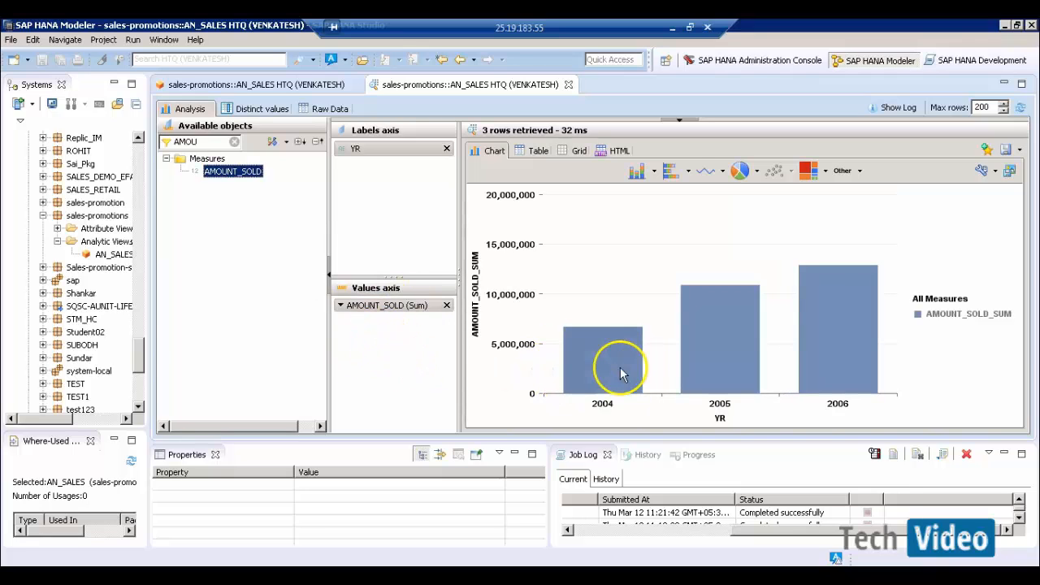
mouse_move(720, 327)
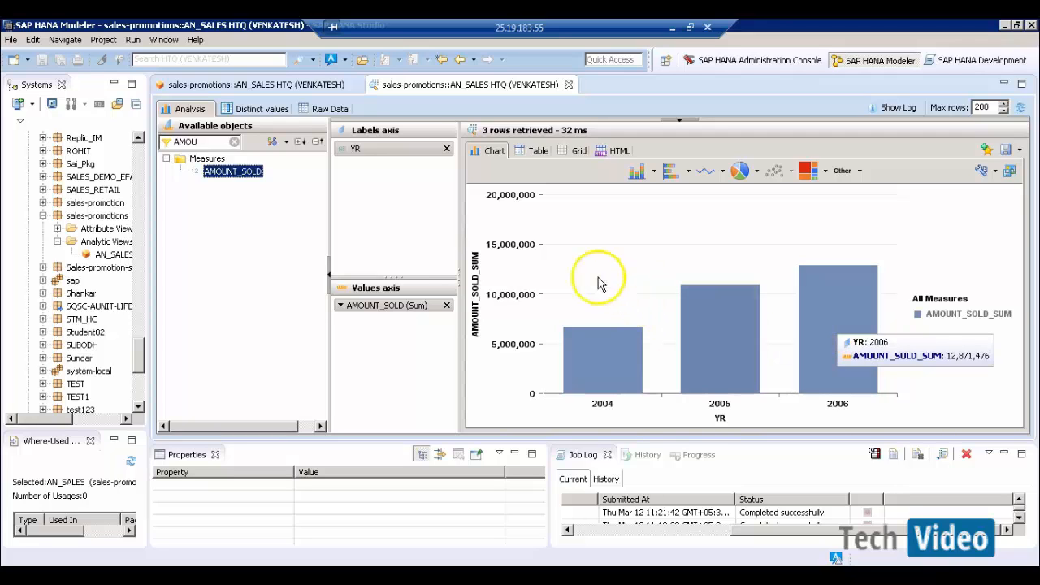
left_click(283, 86)
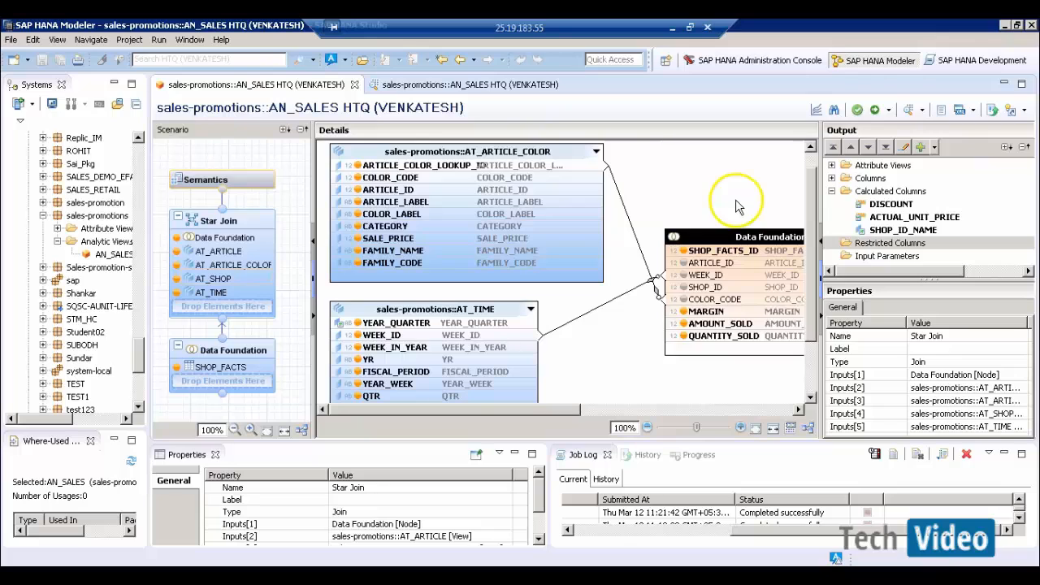
- Start restricted column AMOUNT_2004 on AMOUNT_SOLD, keeping column-based restrictions
right_click(869, 244)
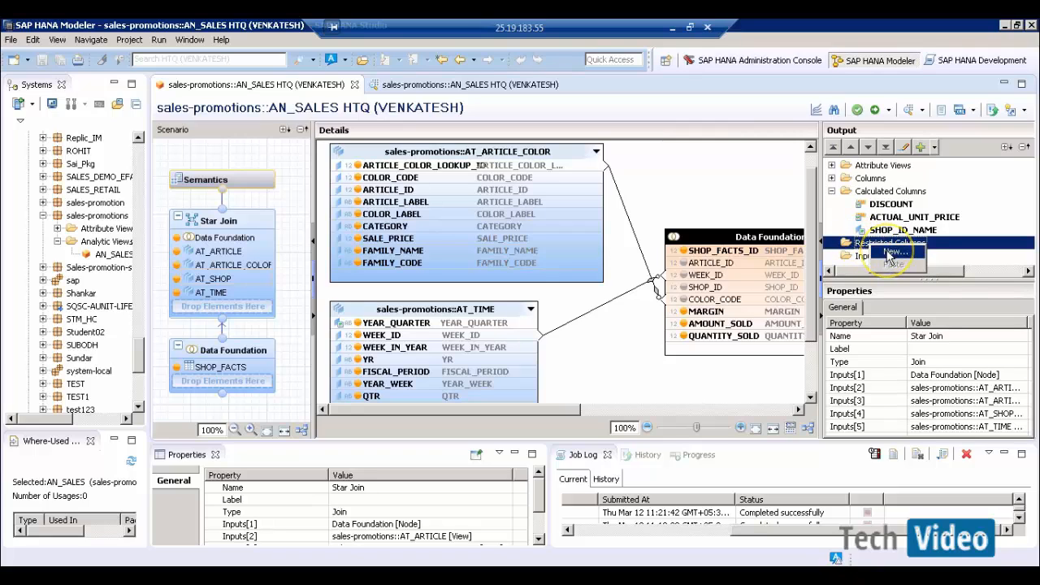
left_click(892, 254)
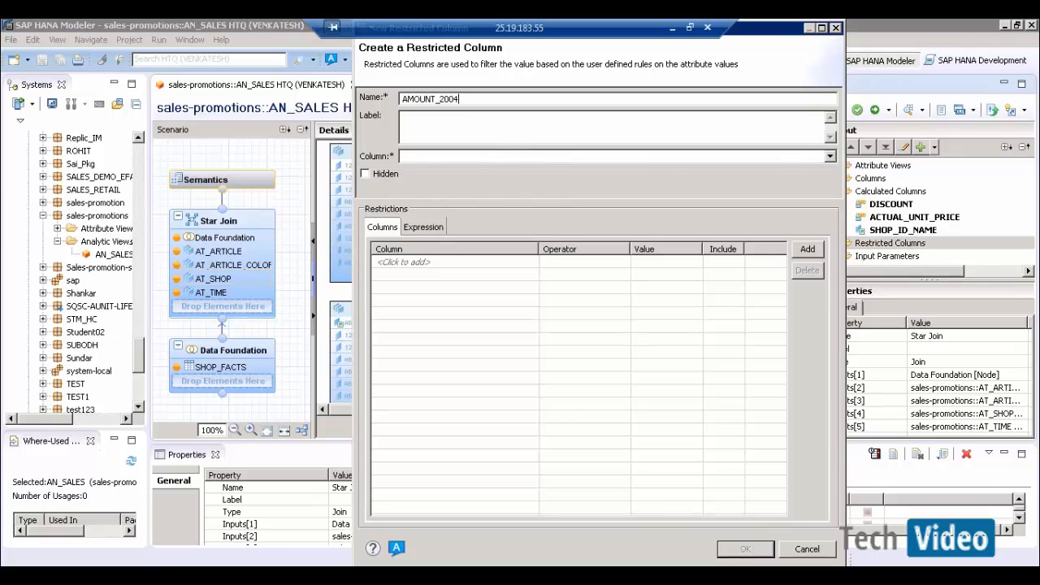
left_click(569, 157)
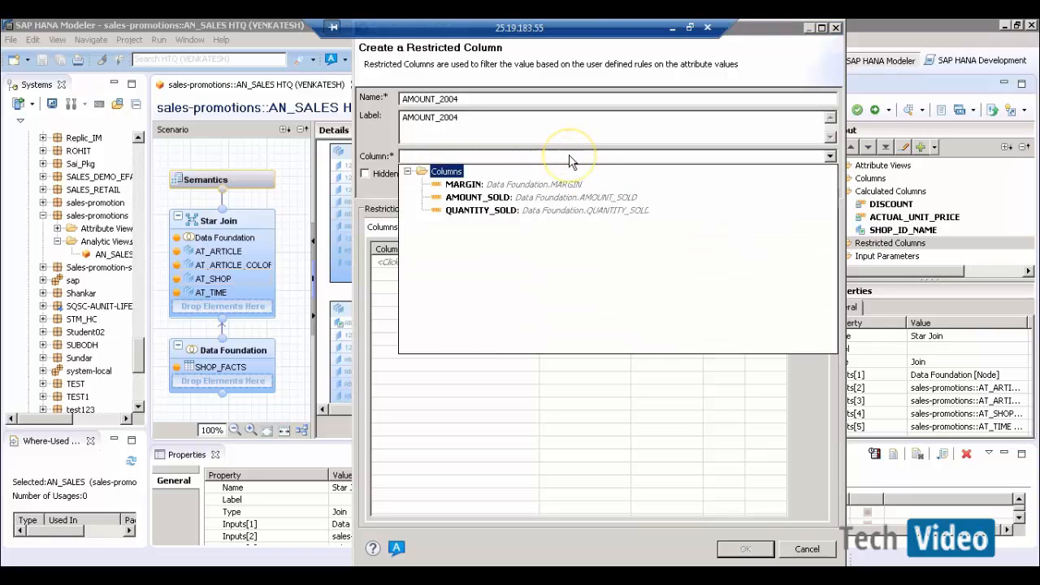
left_click(478, 197)
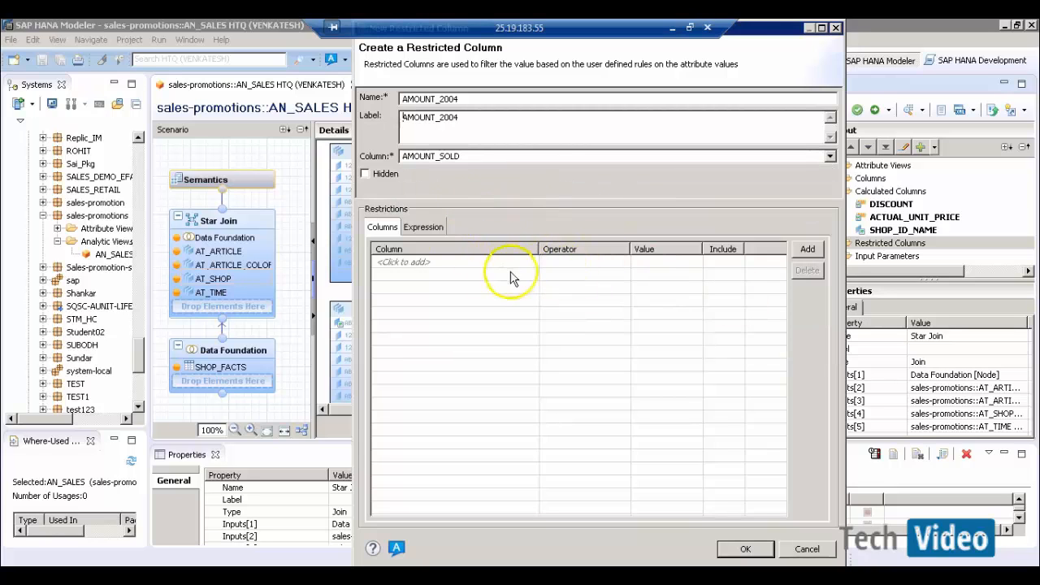
left_click(433, 227)
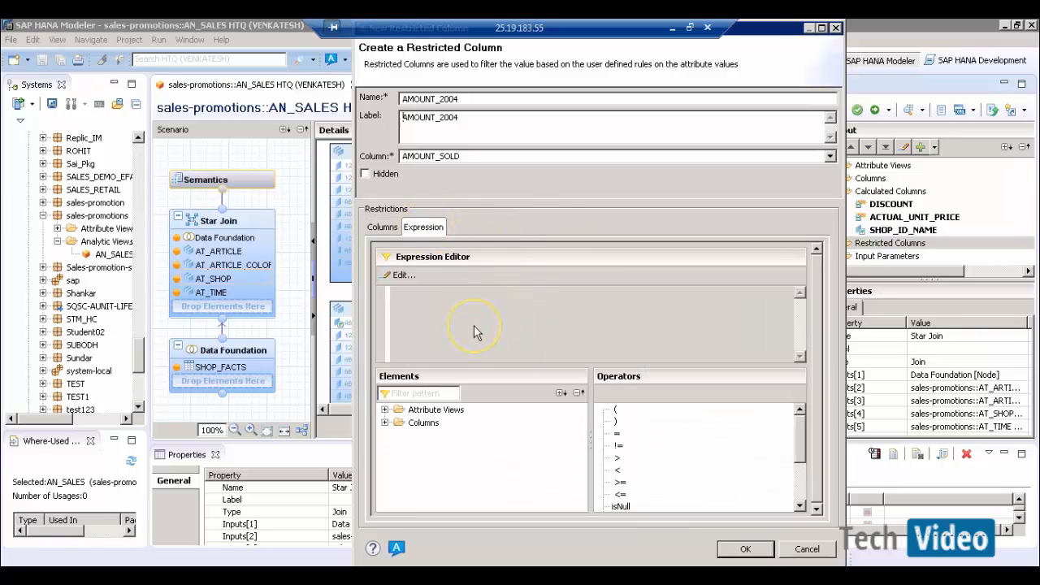
left_click(381, 227)
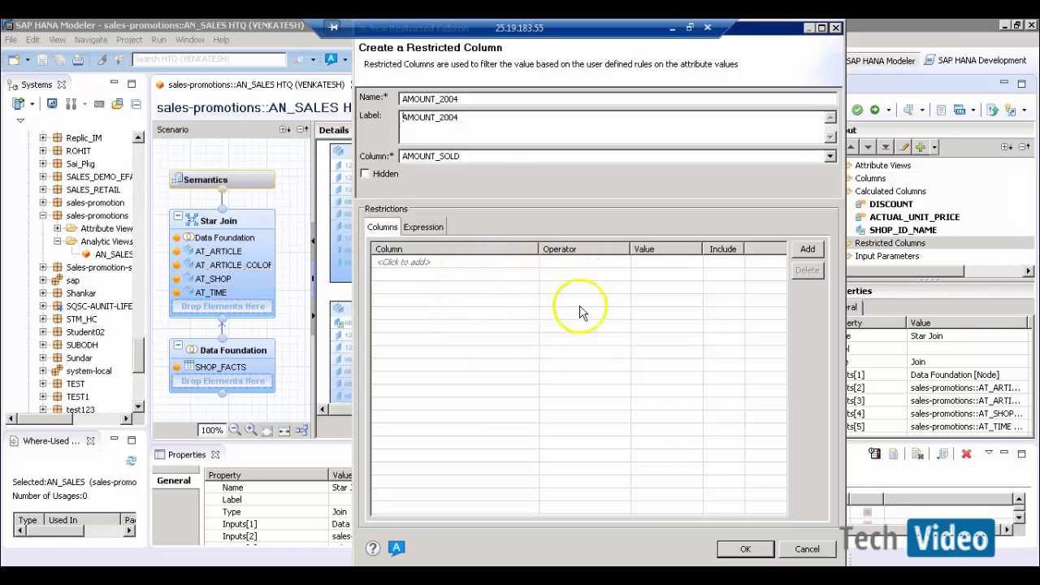
left_click(424, 228)
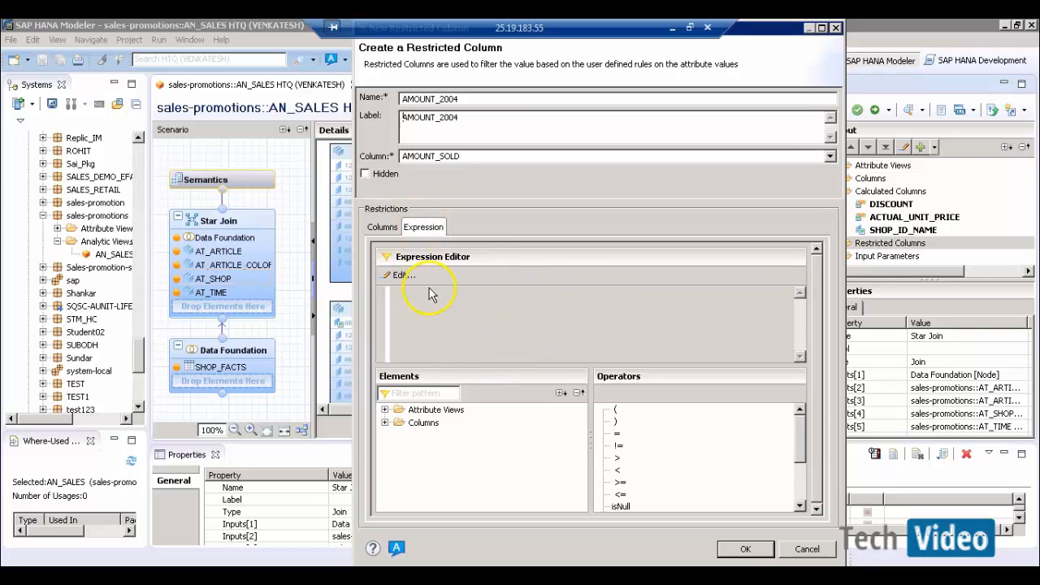
left_click(389, 228)
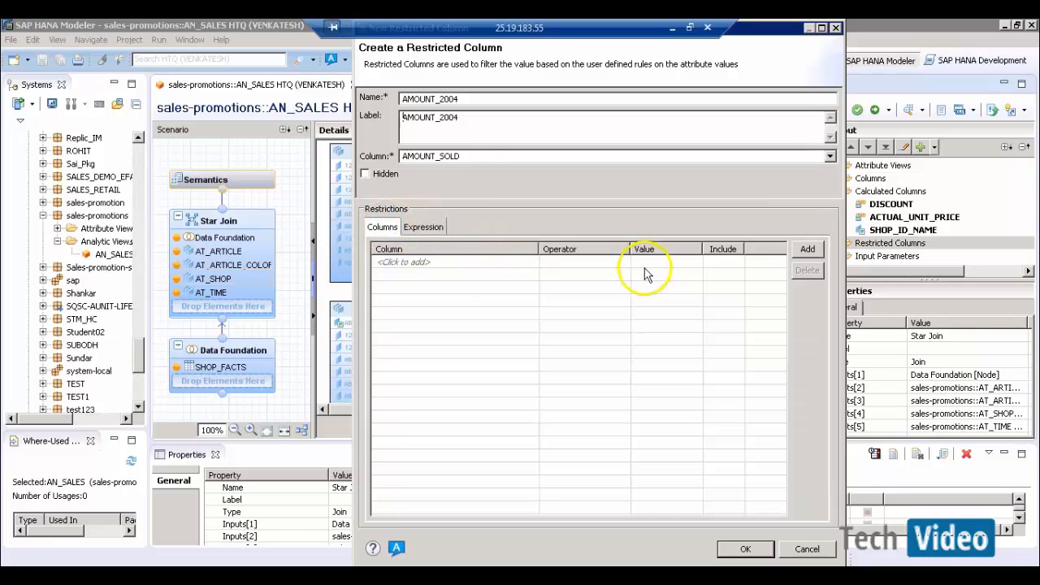
- Add a restriction row on the AT_TIME YR attribute
left_click(520, 262)
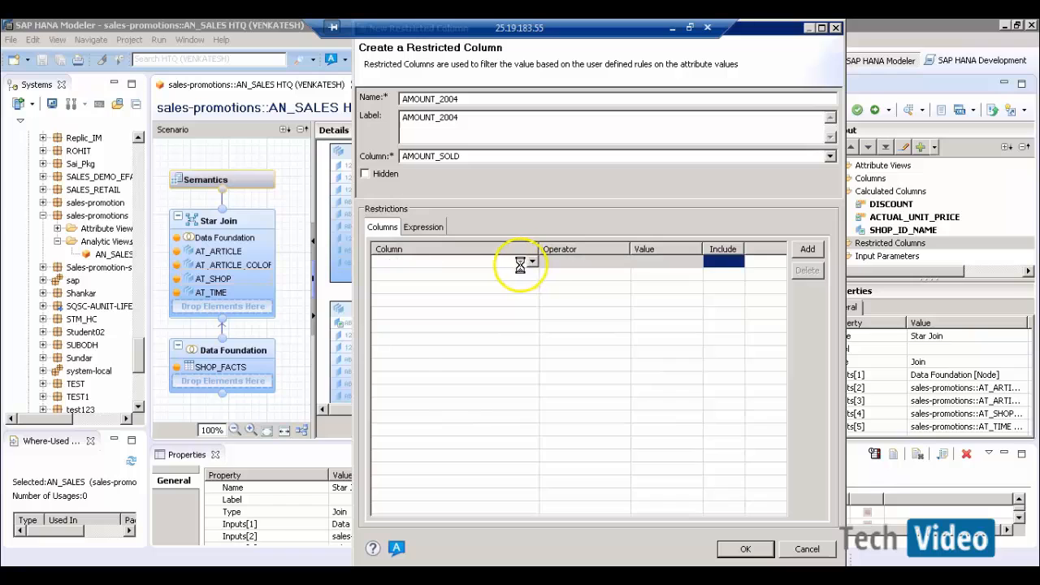
left_click(532, 263)
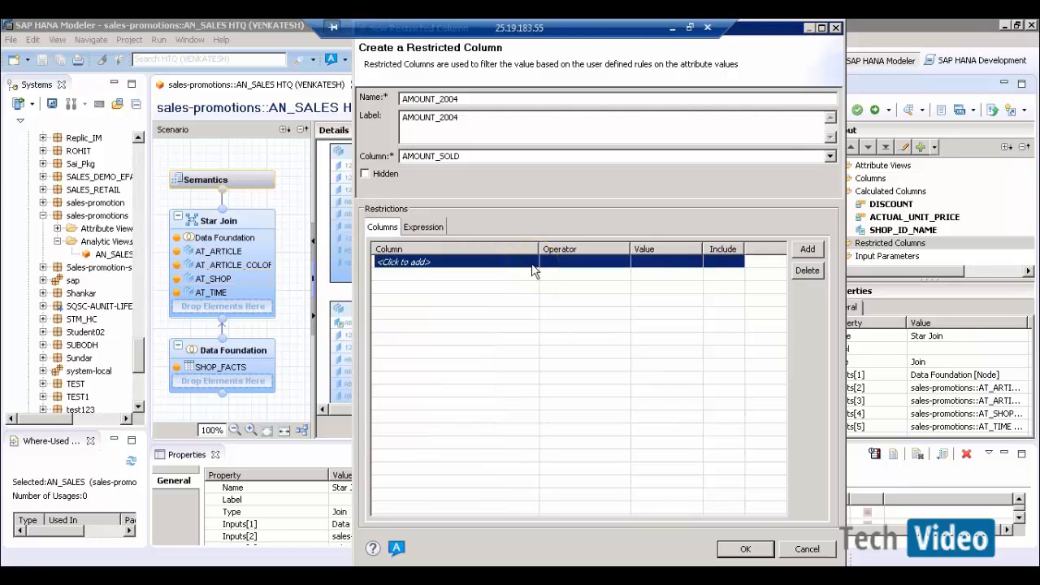
left_click(532, 267)
left_click(532, 307)
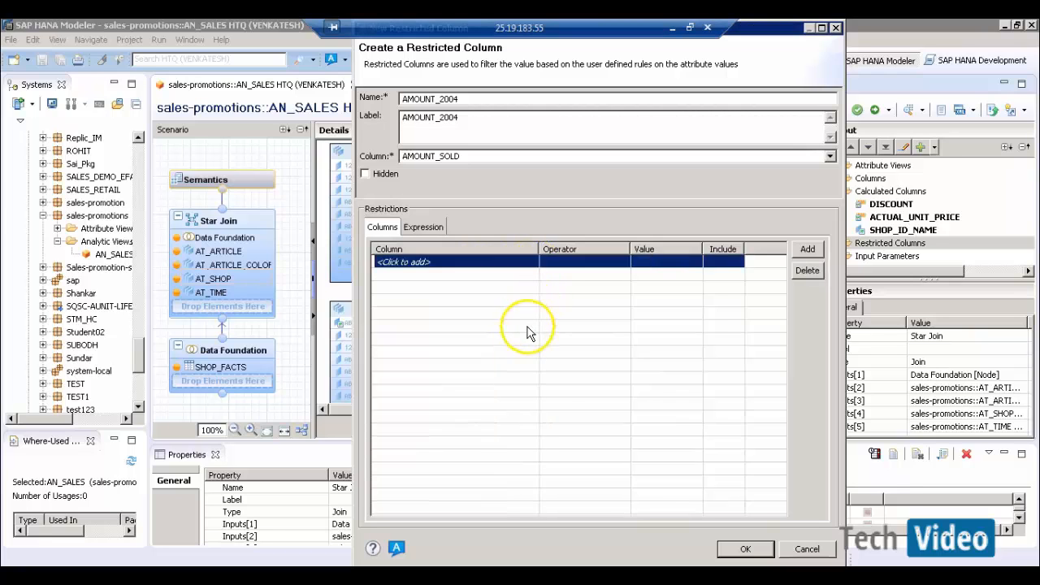
left_click(527, 268)
left_click(533, 262)
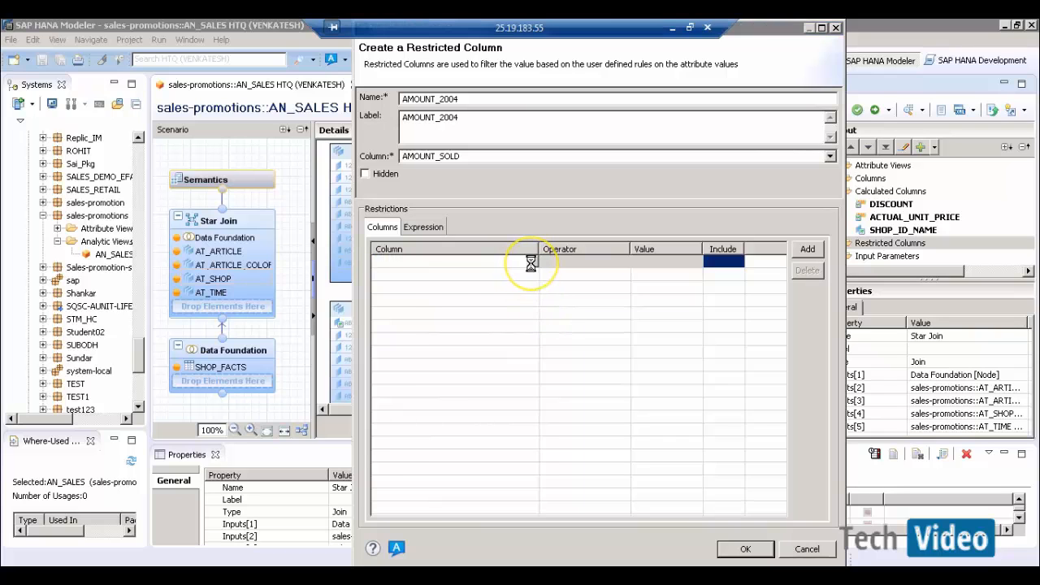
left_click_drag(529, 293, 531, 404)
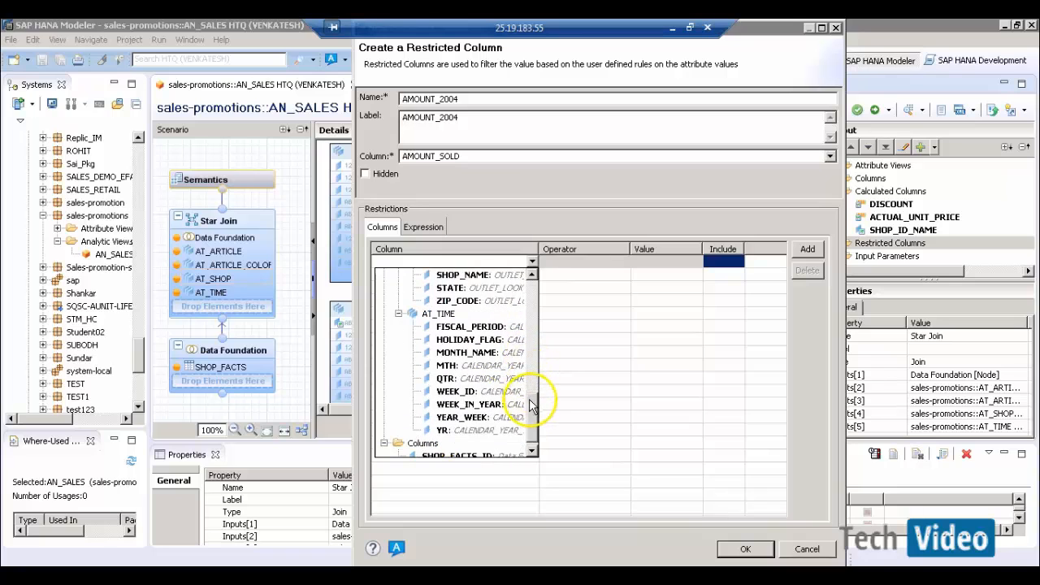
left_click(454, 431)
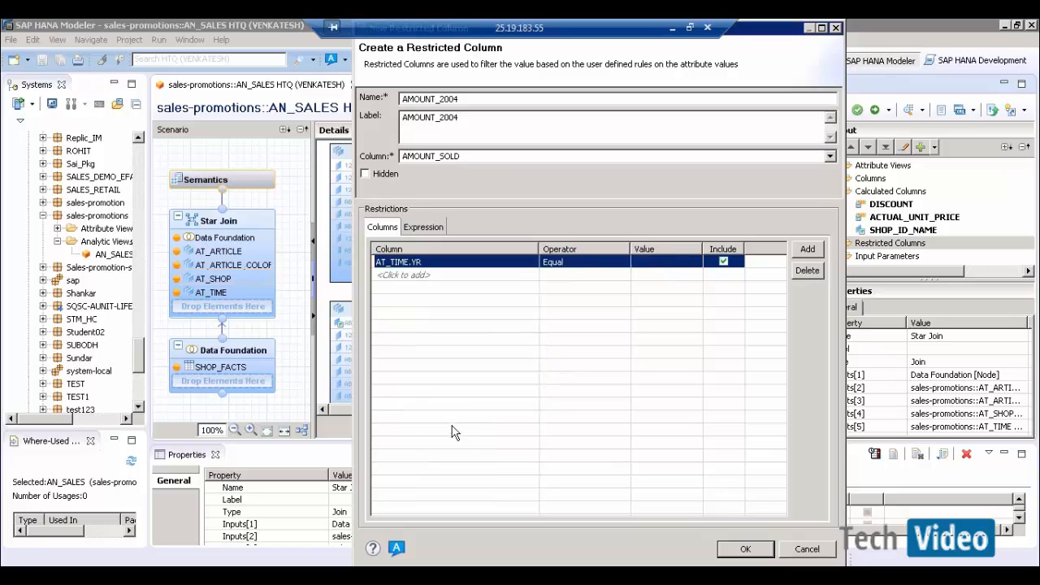
- Set the restriction to Equal 2004 and confirm AMOUNT_2004
left_click(585, 264)
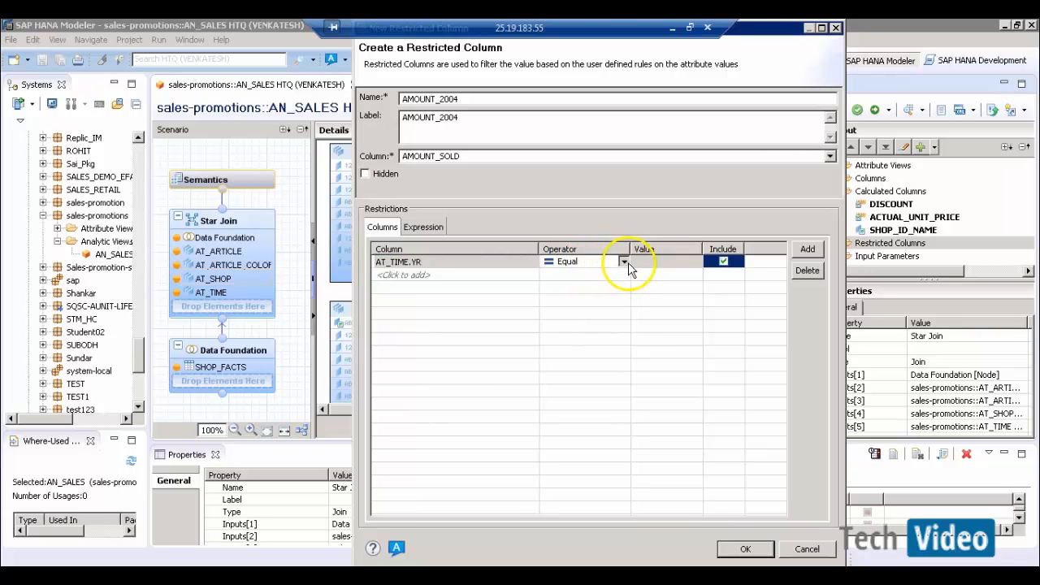
left_click(624, 262)
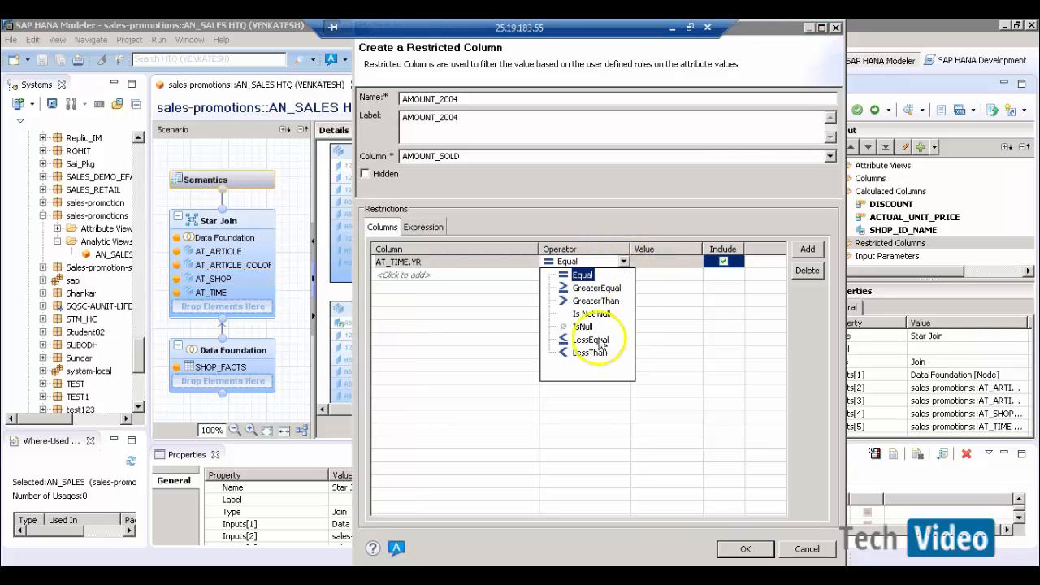
left_click(672, 269)
left_click(688, 263)
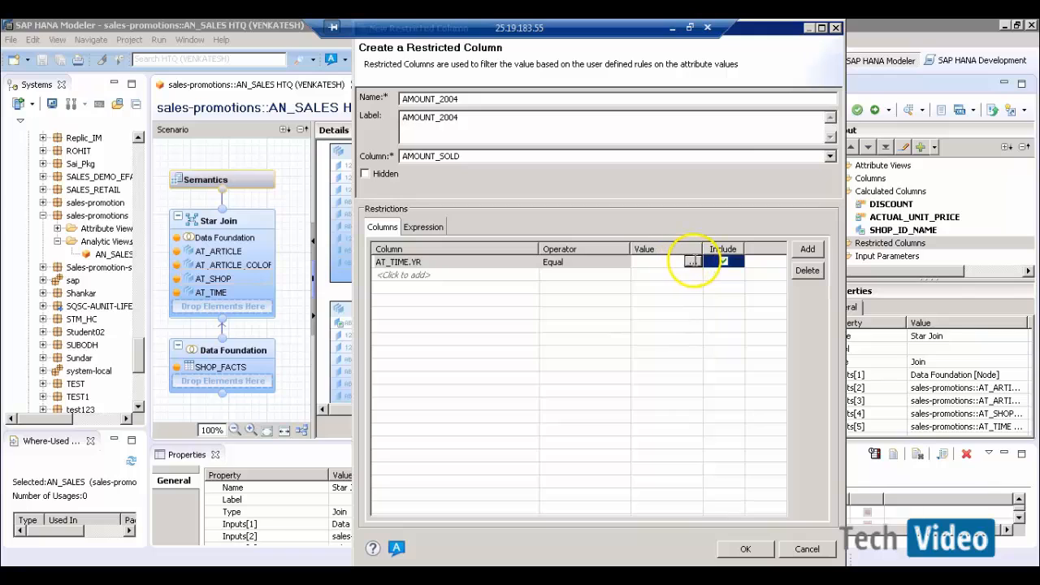
left_click(691, 262)
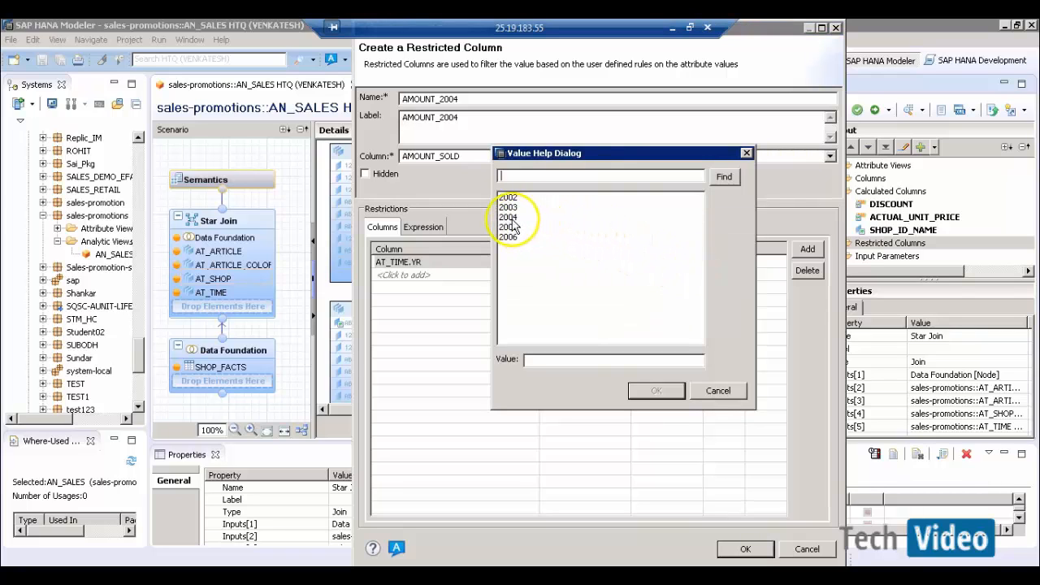
double_click(508, 218)
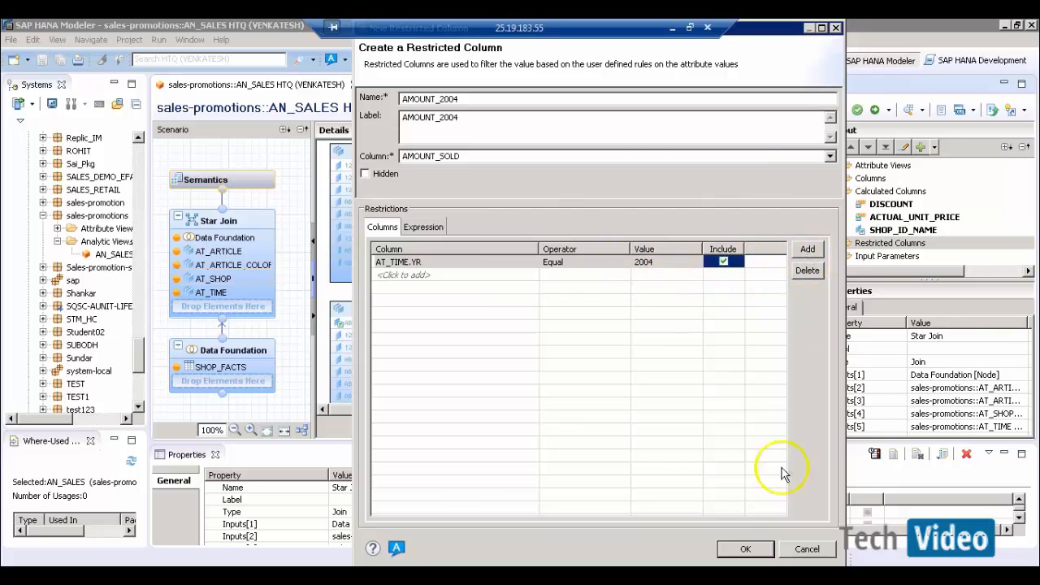
left_click(745, 549)
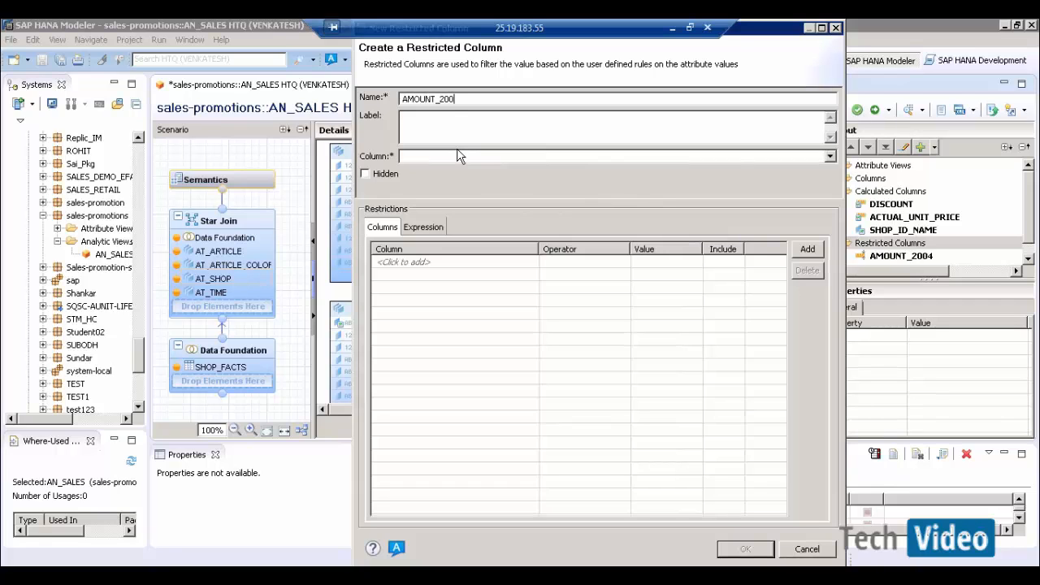
- Base AMOUNT_2005 on AMOUNT_SOLD with a restriction row on AT_TIME YR
left_click(593, 159)
left_click(485, 200)
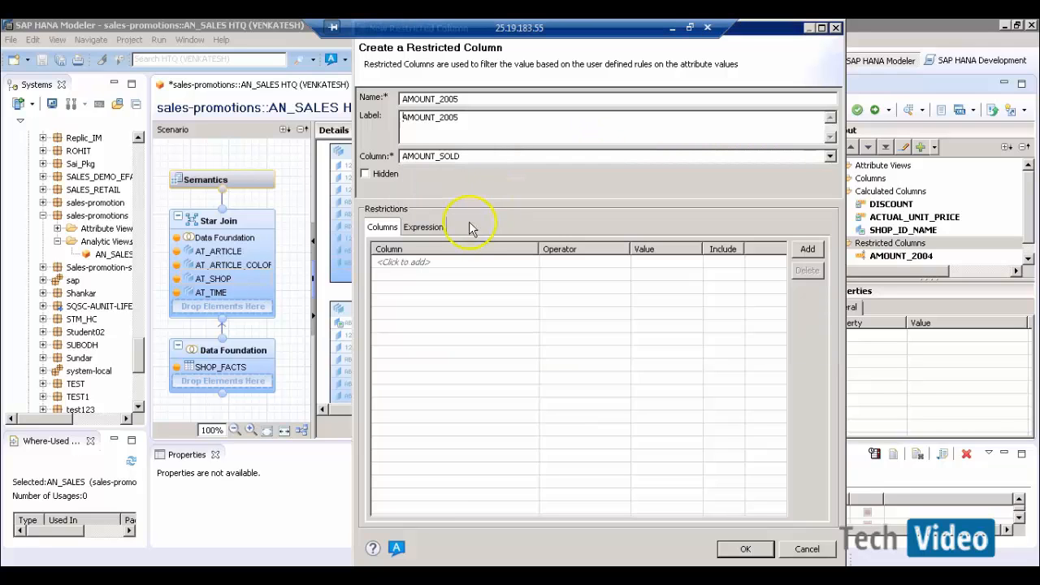
left_click(458, 263)
left_click(533, 264)
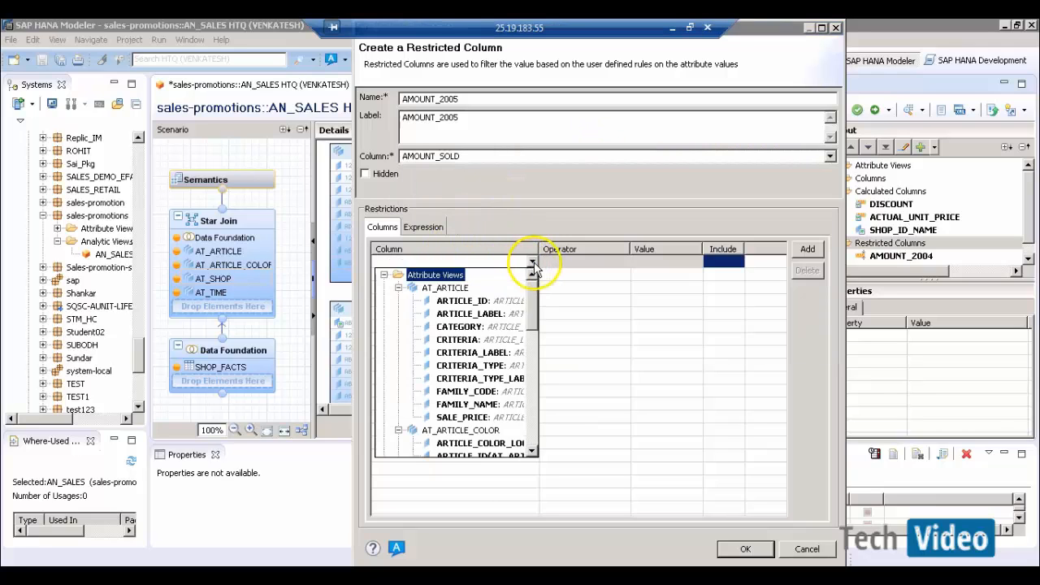
left_click_drag(533, 313, 538, 413)
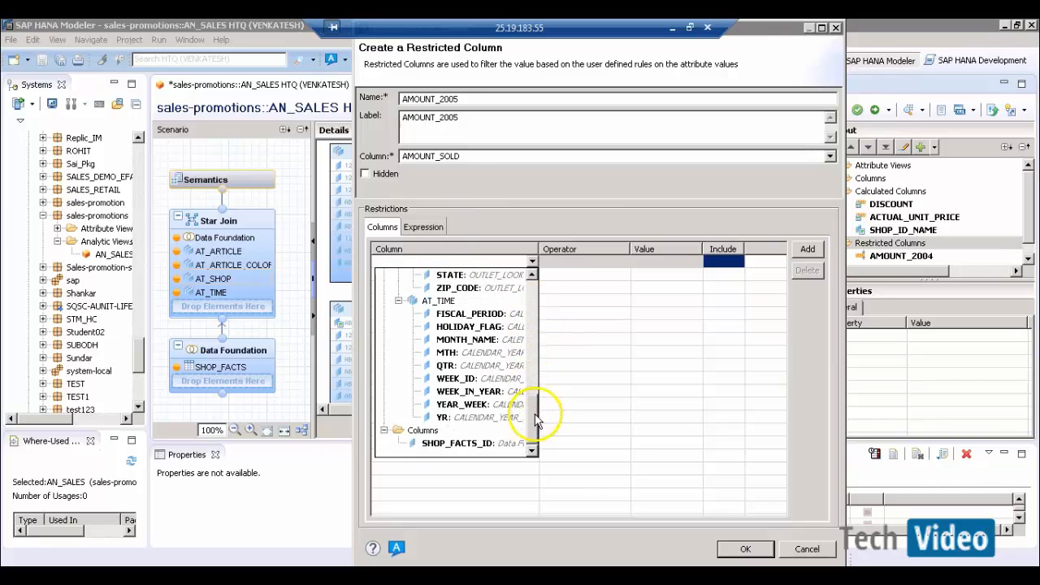
left_click(460, 418)
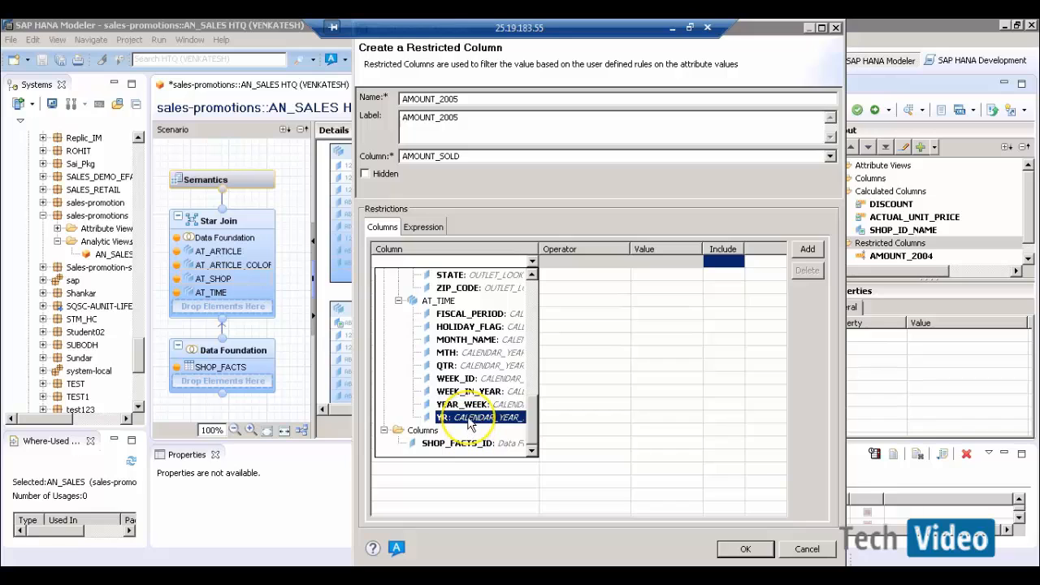
left_click(470, 419)
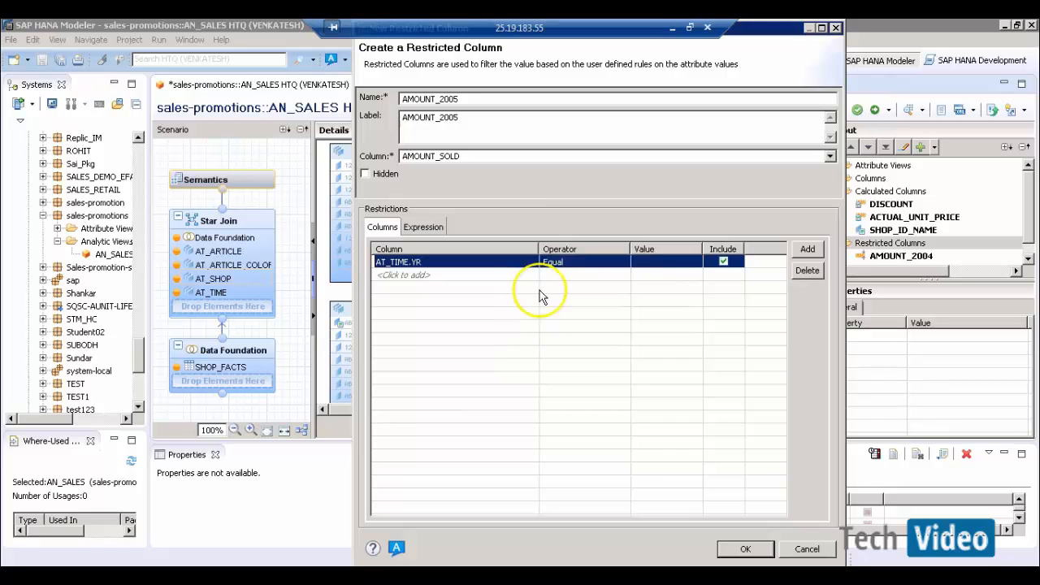
- Set the restriction value to 2005 and confirm AMOUNT_2005
left_click(646, 261)
left_click(693, 261)
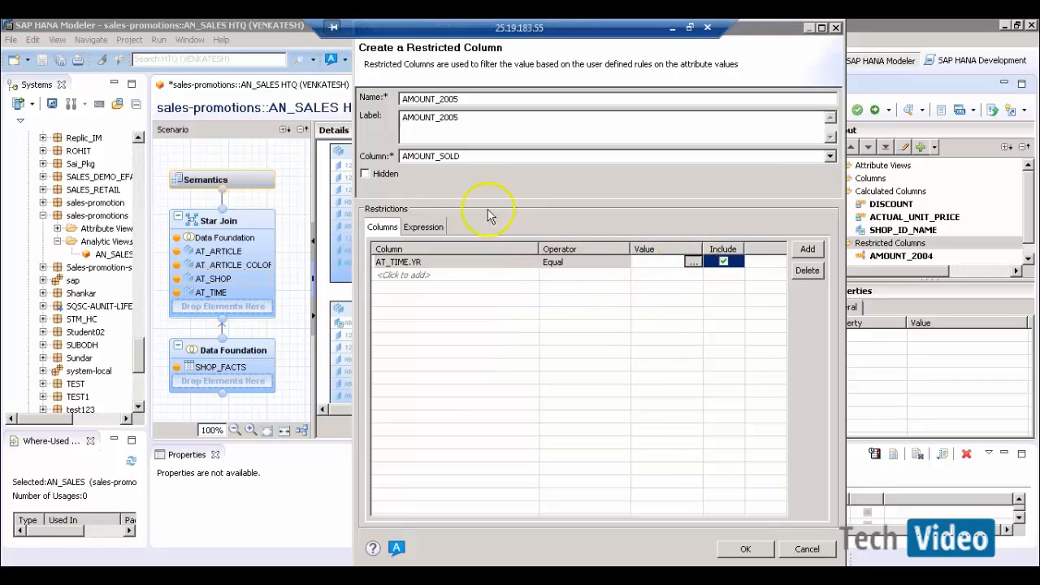
left_click(520, 227)
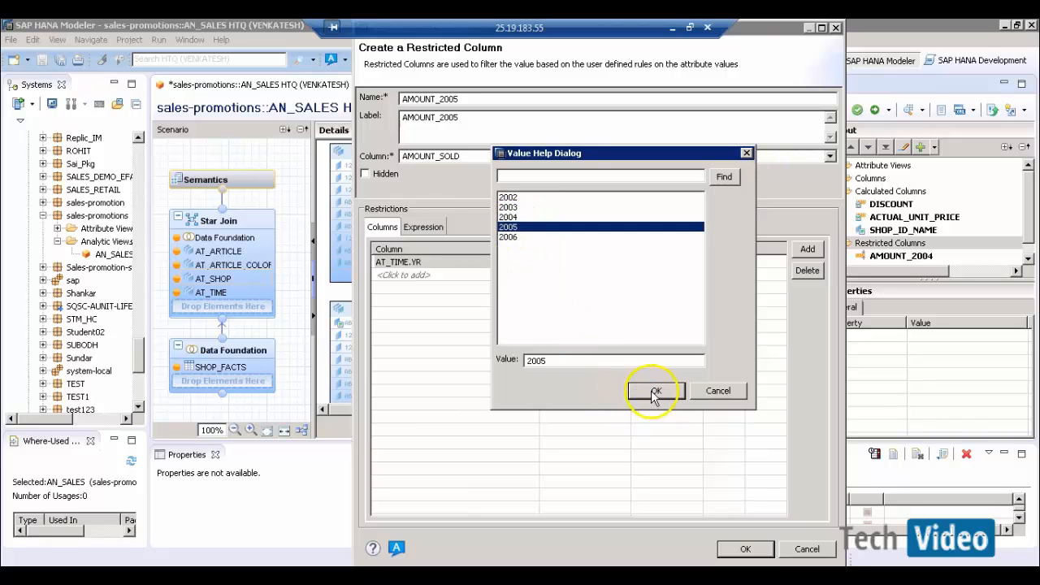
left_click(657, 392)
left_click(745, 551)
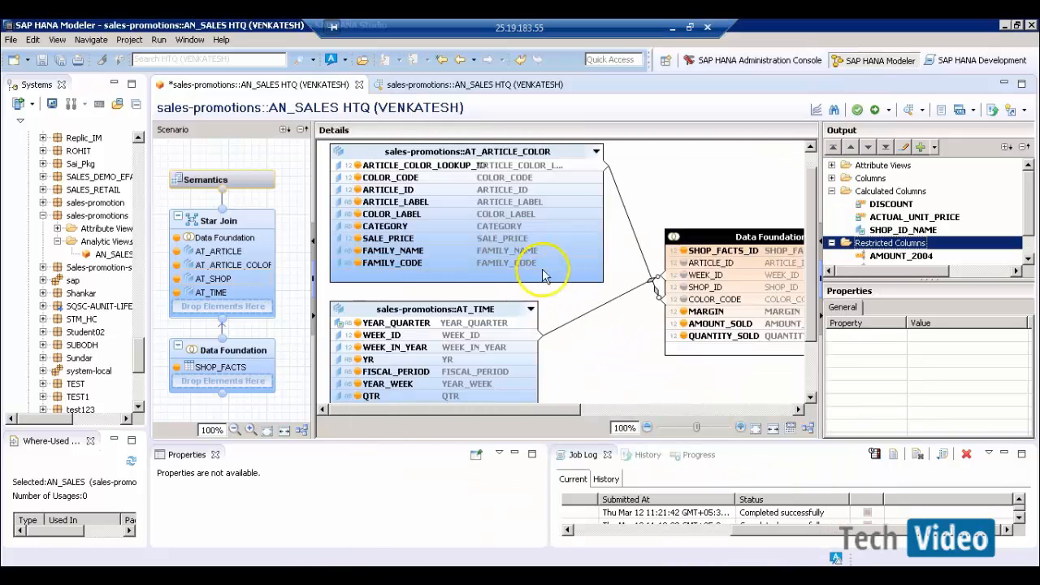
left_click(864, 246)
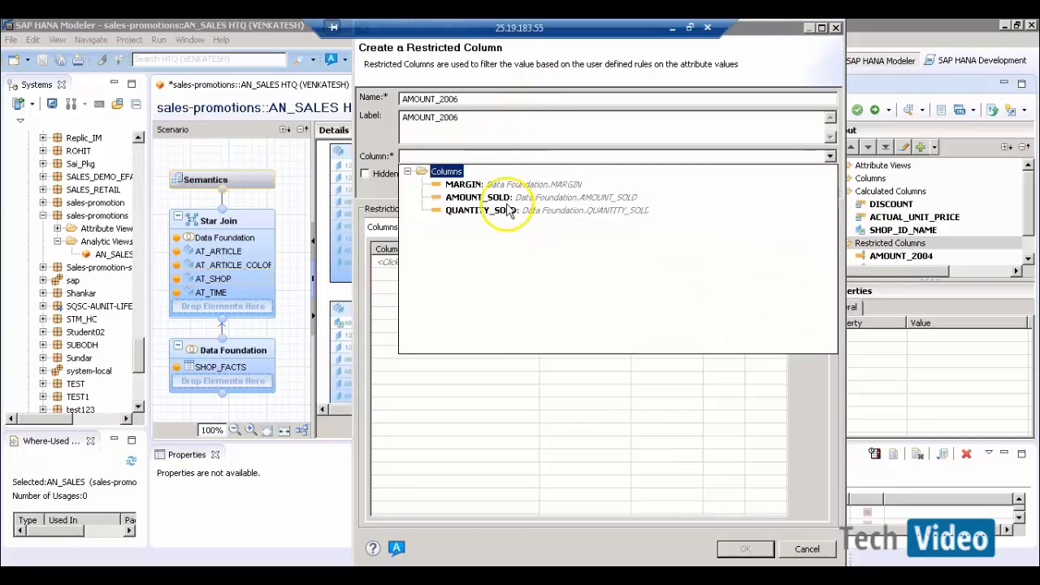
- Base AMOUNT_2006 on AMOUNT_SOLD with a restriction row on AT_TIME YR
left_click(529, 156)
left_click(476, 198)
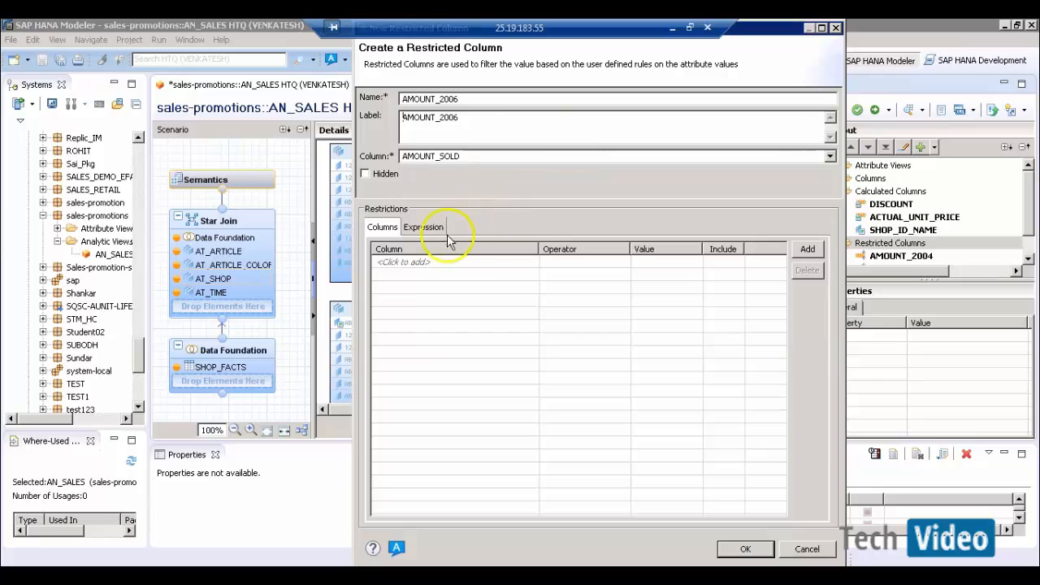
left_click(430, 264)
left_click(532, 261)
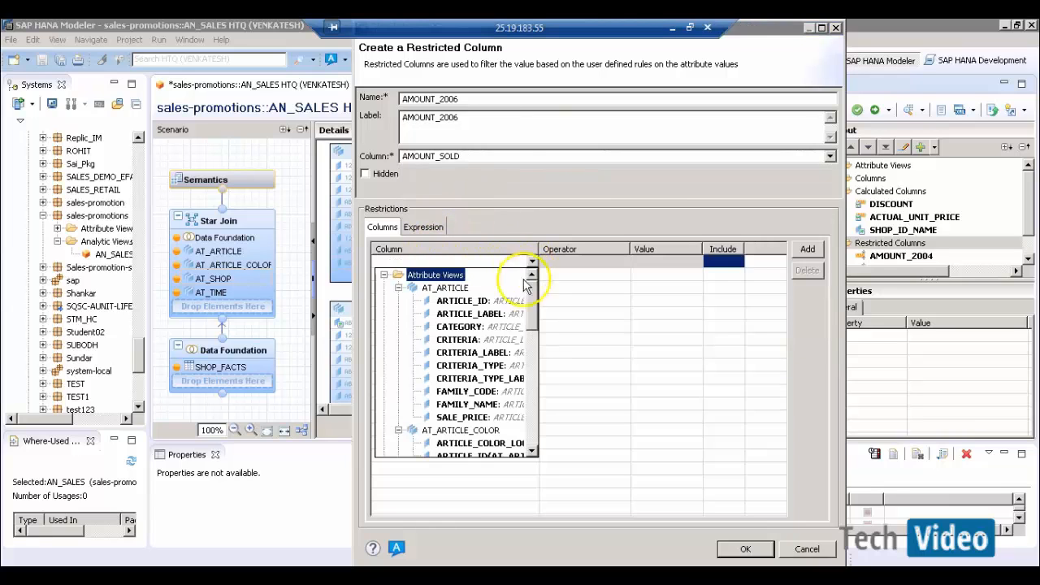
scroll(537, 390, "down", 12)
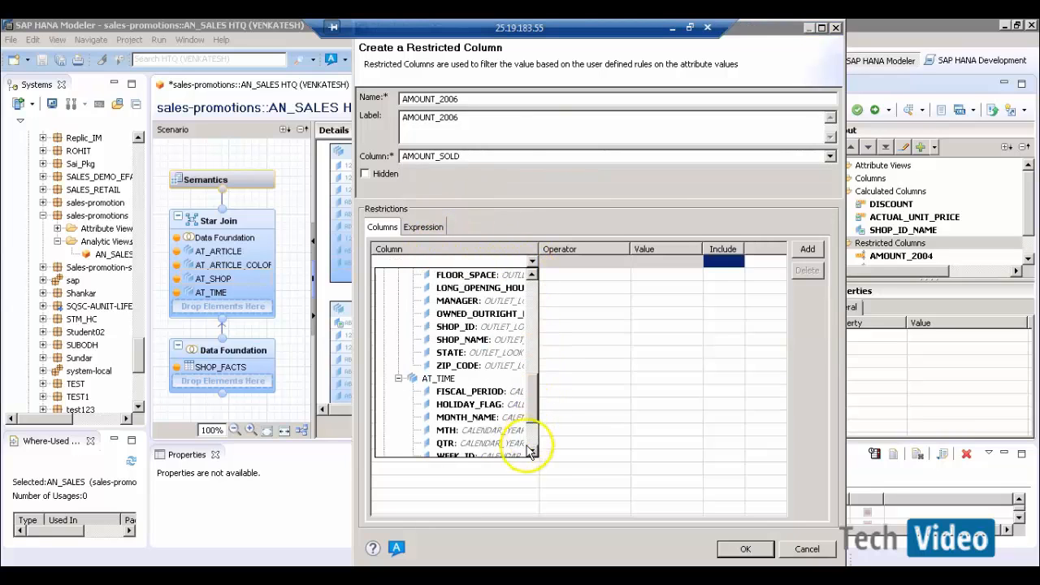
scroll(520, 442, "down", 2)
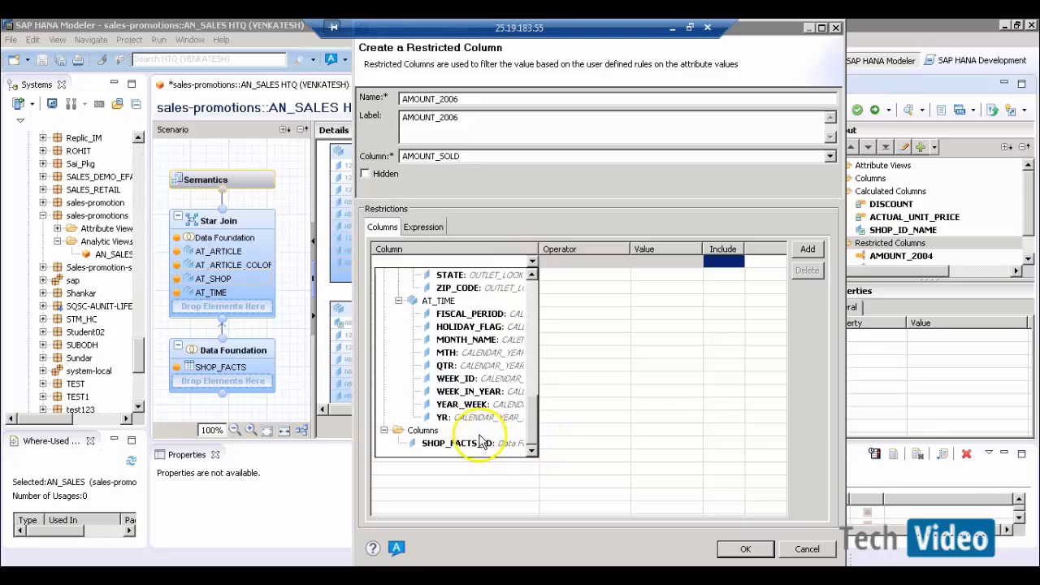
left_click(443, 418)
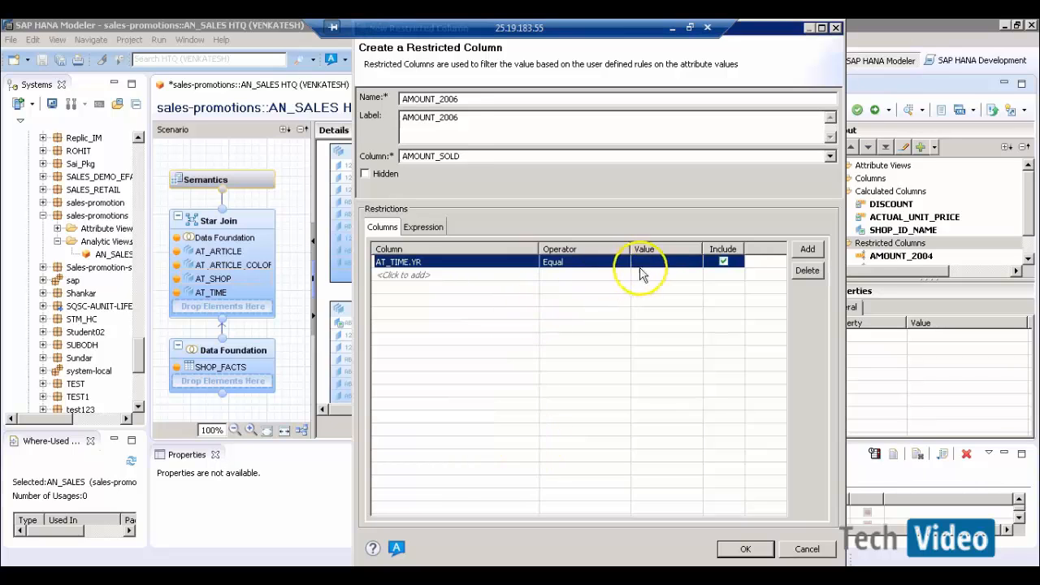
- Set the restriction value to 2006 and confirm AMOUNT_2006
left_click(693, 265)
left_click(693, 265)
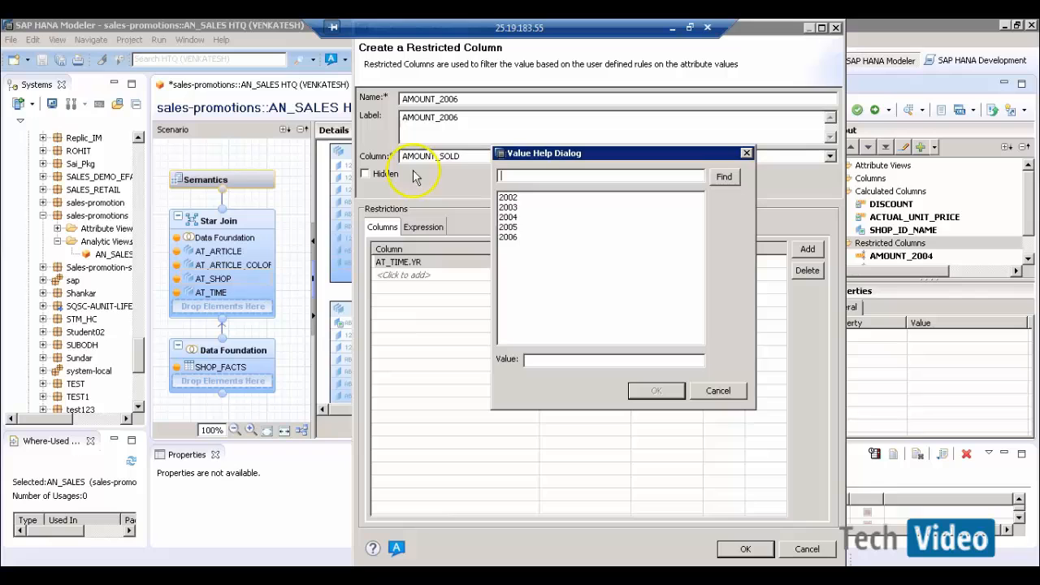
left_click(512, 237)
left_click(656, 390)
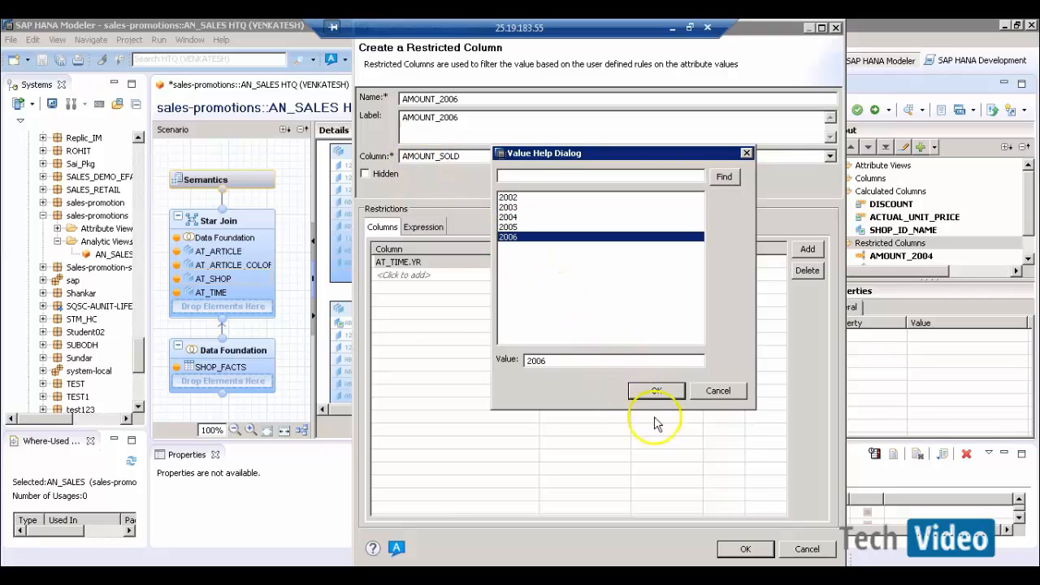
left_click(746, 549)
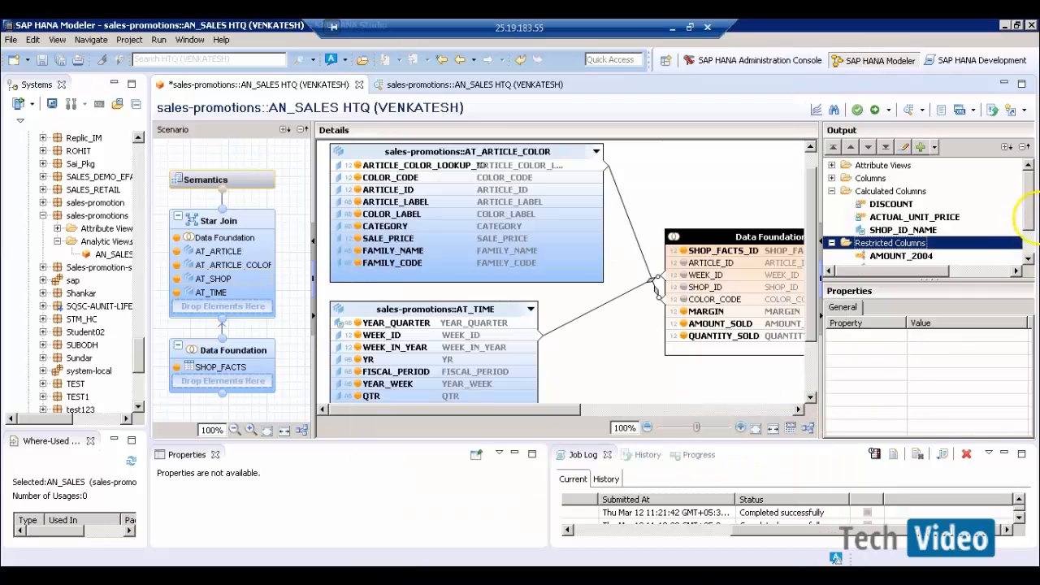
- Close the duplicate AN_SALES editor and open a data preview of AN_SALES
scroll(1030, 223, "down", 1)
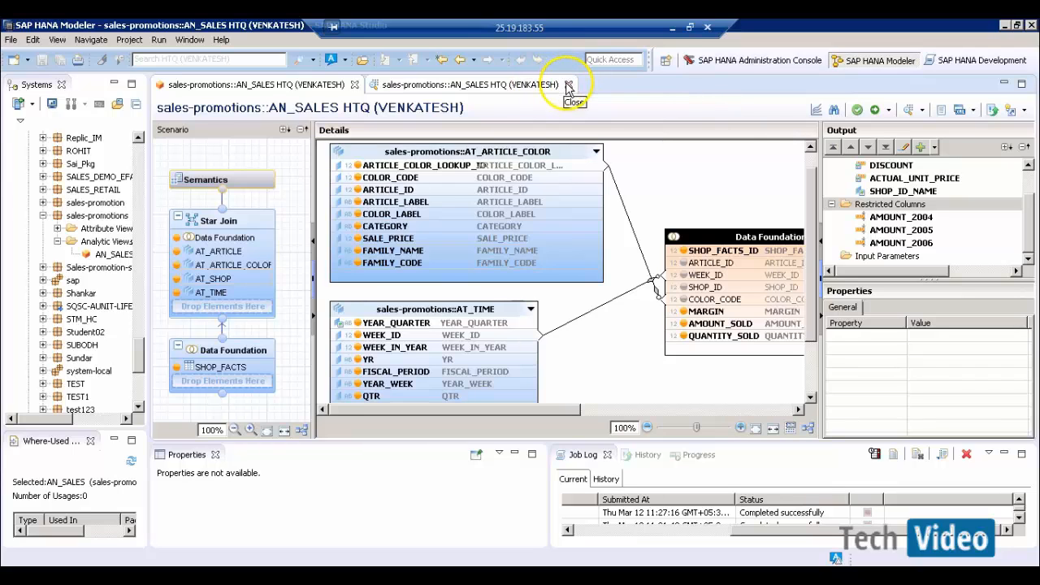
left_click(569, 85)
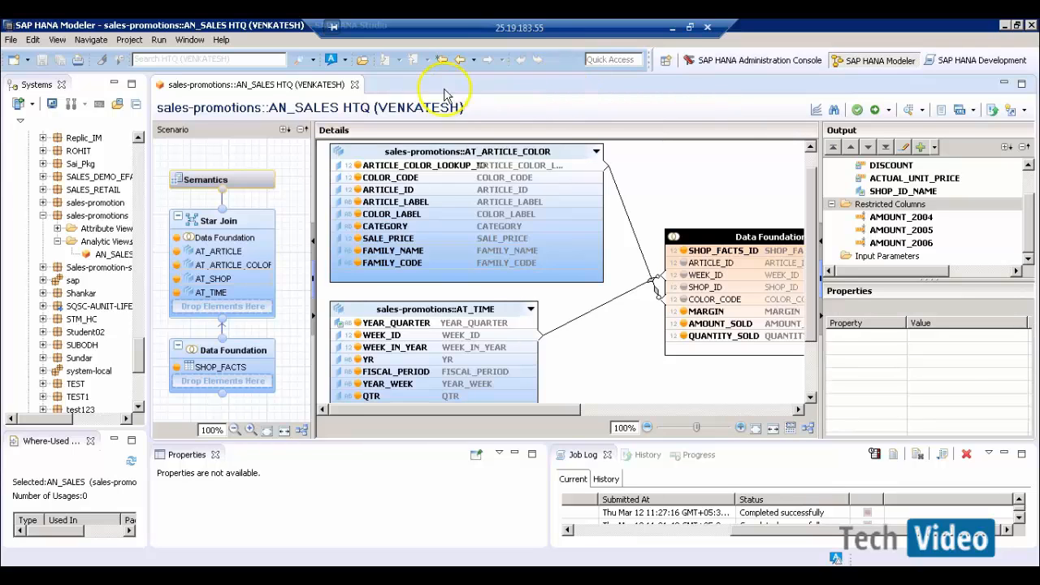
left_click(908, 111)
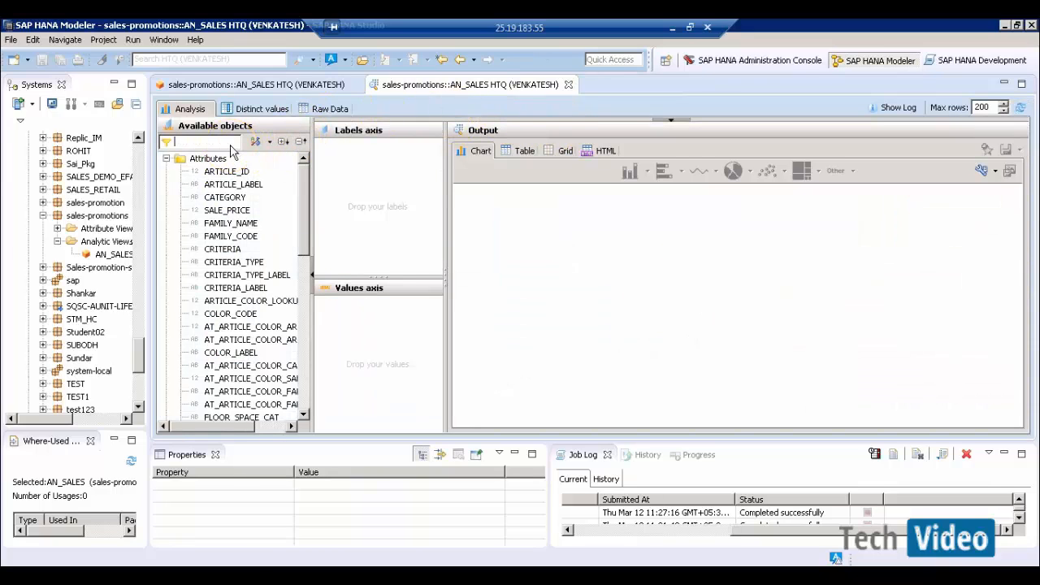
- Tabulate summed AMOUNT_SOLD by SHOP_ID_NAME and widen the shop name column to show full names
type("SHOP")
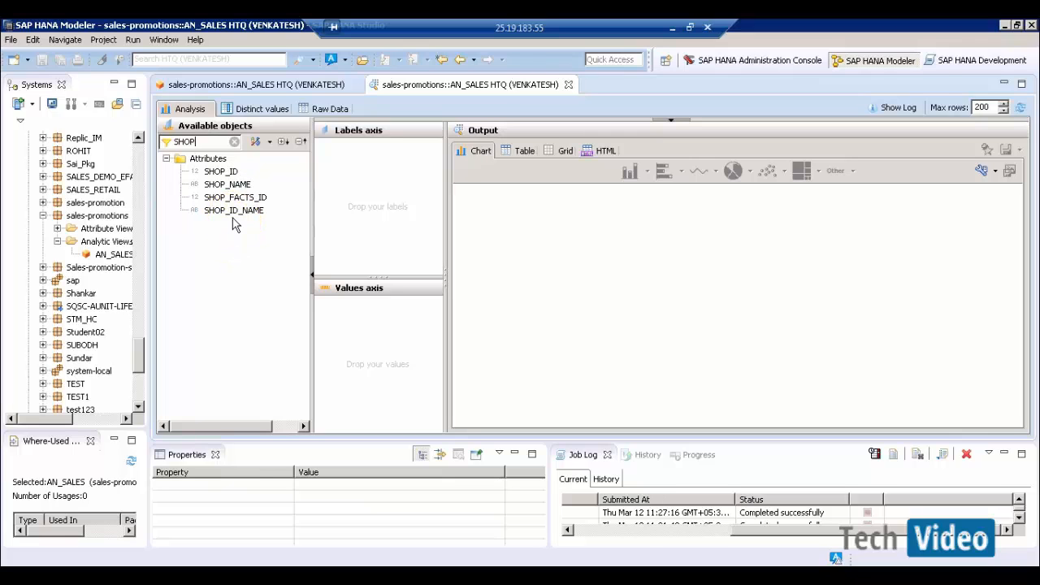
left_click_drag(221, 213, 363, 209)
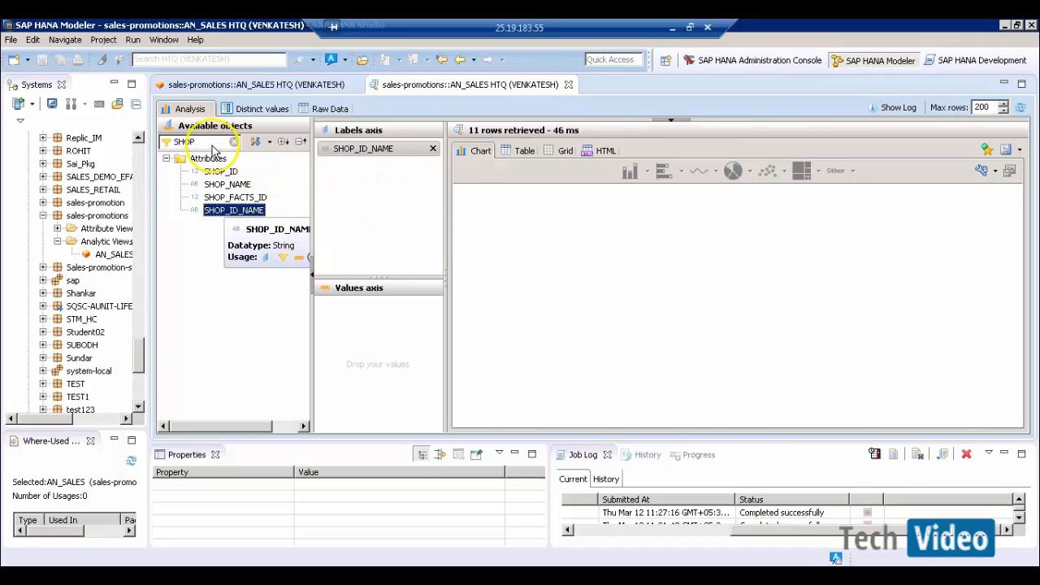
left_click(158, 142)
type("AMOUN")
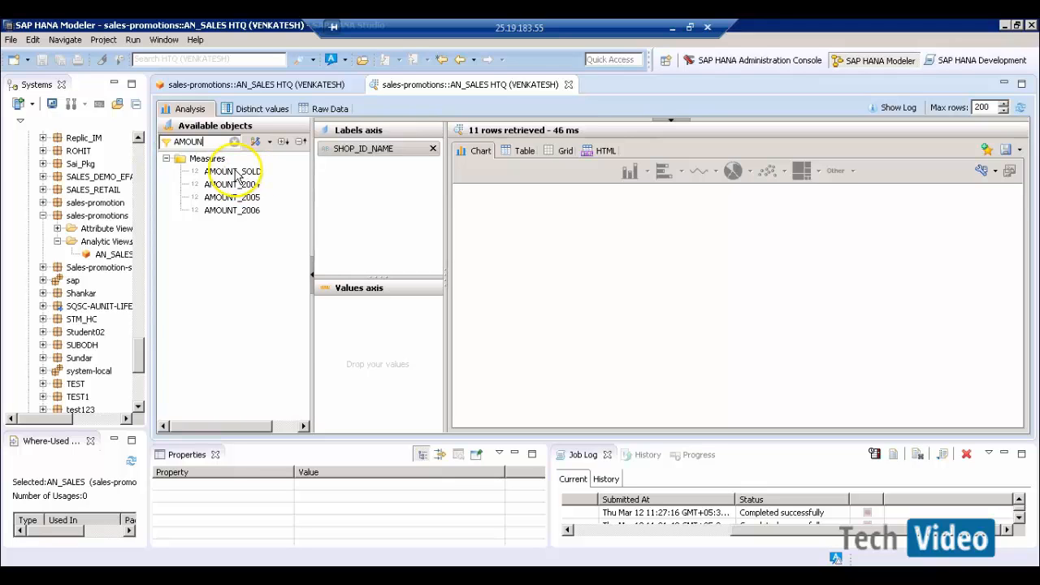
left_click_drag(239, 172, 386, 337)
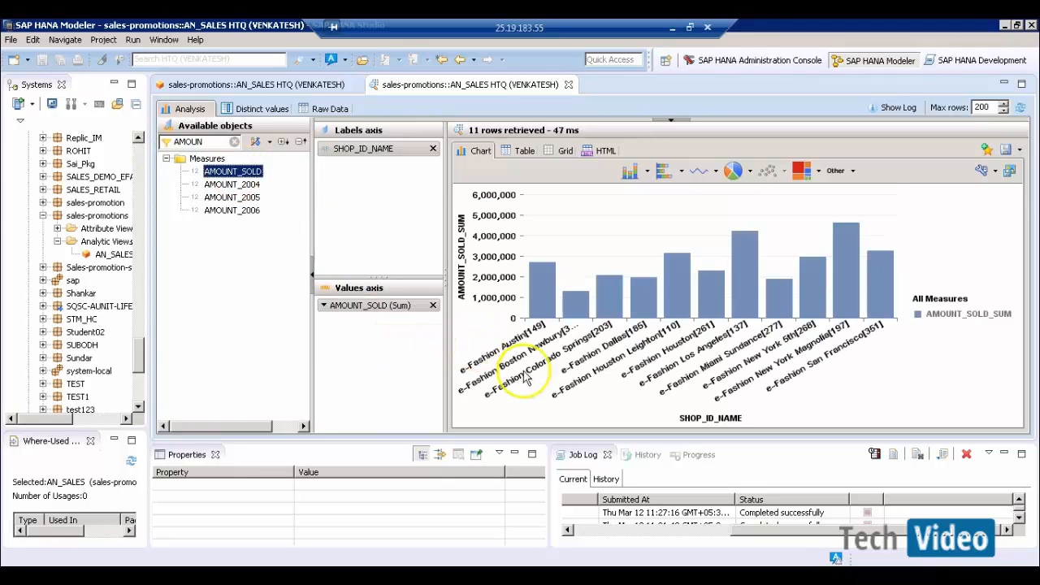
left_click(524, 151)
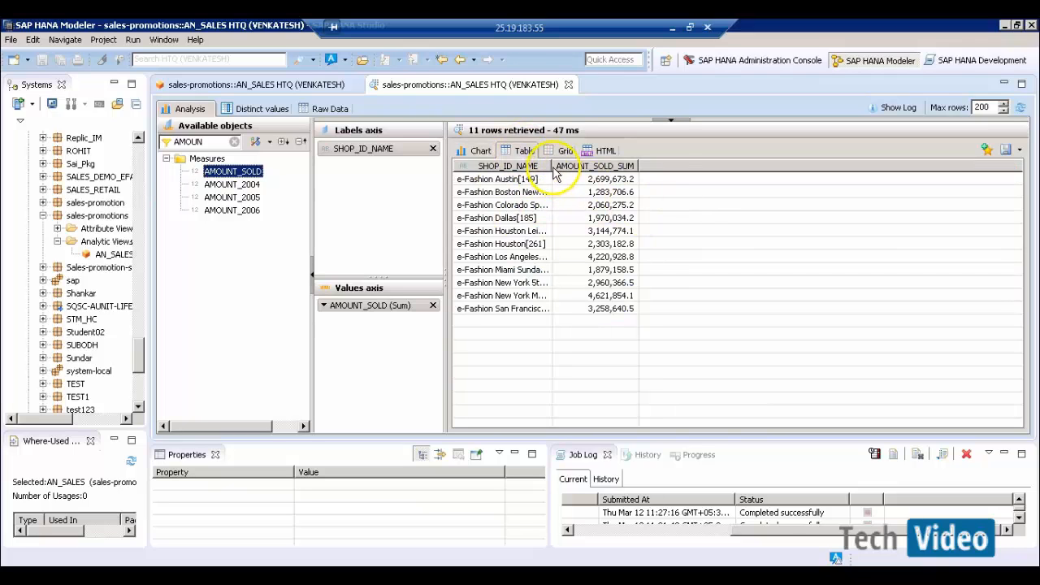
double_click(553, 171)
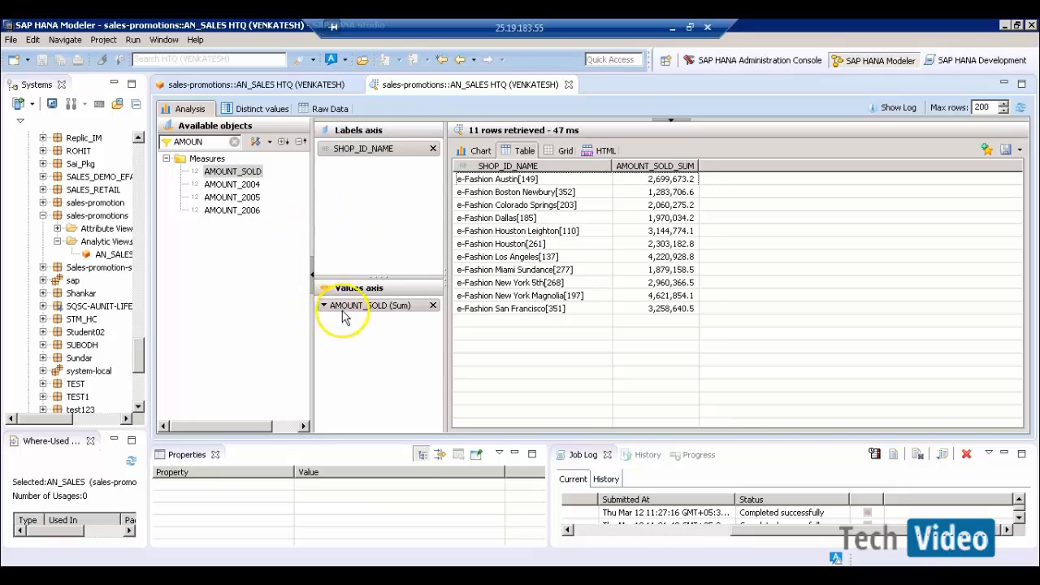
- Replace AMOUNT_SOLD with AMOUNT_2004, AMOUNT_2005 and AMOUNT_2006 as values and widen SHOP_ID_NAME
left_click_drag(242, 184, 390, 333)
left_click(433, 305)
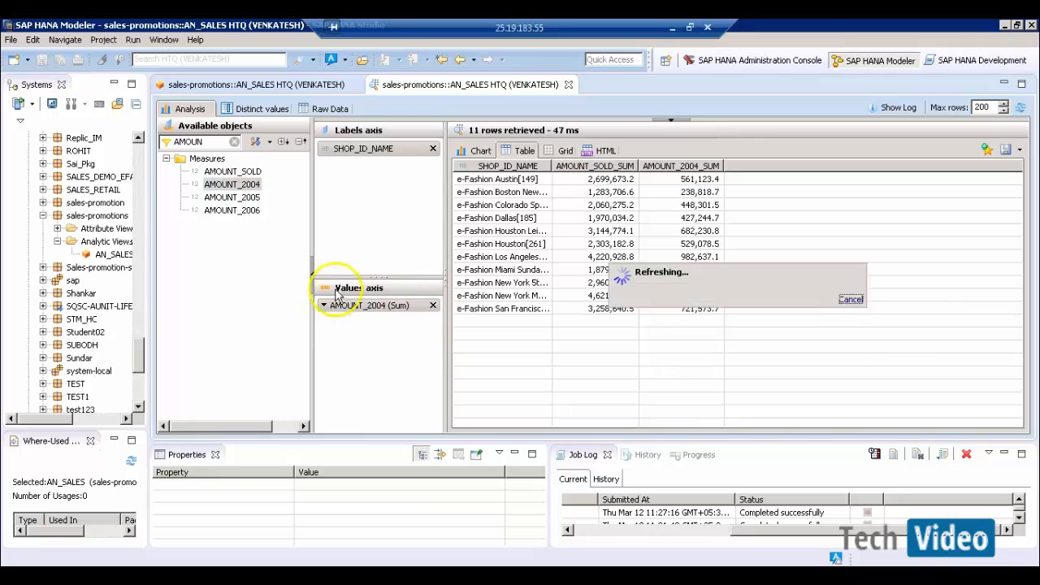
left_click_drag(229, 199, 370, 324)
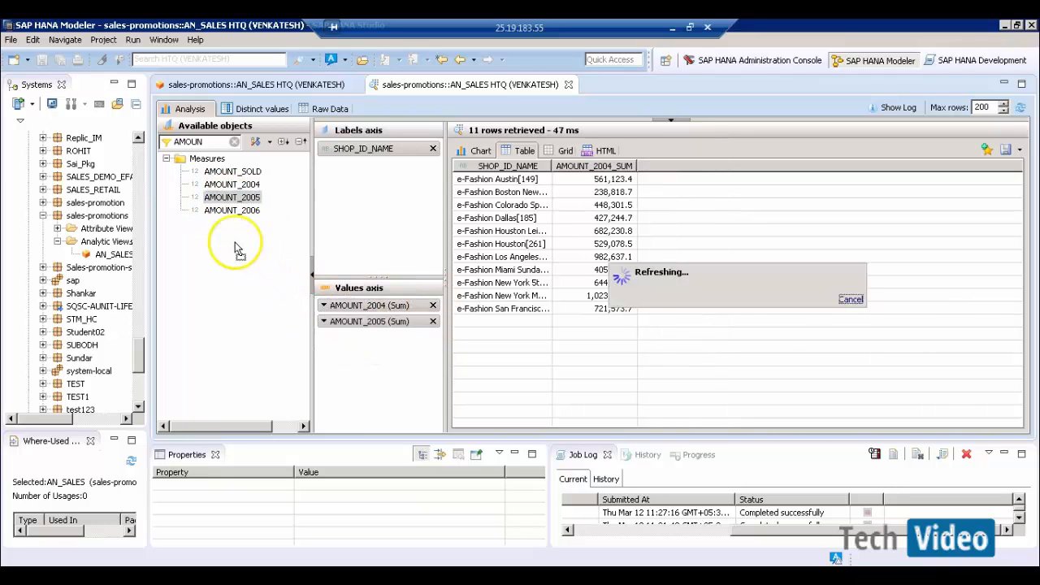
left_click_drag(221, 213, 340, 337)
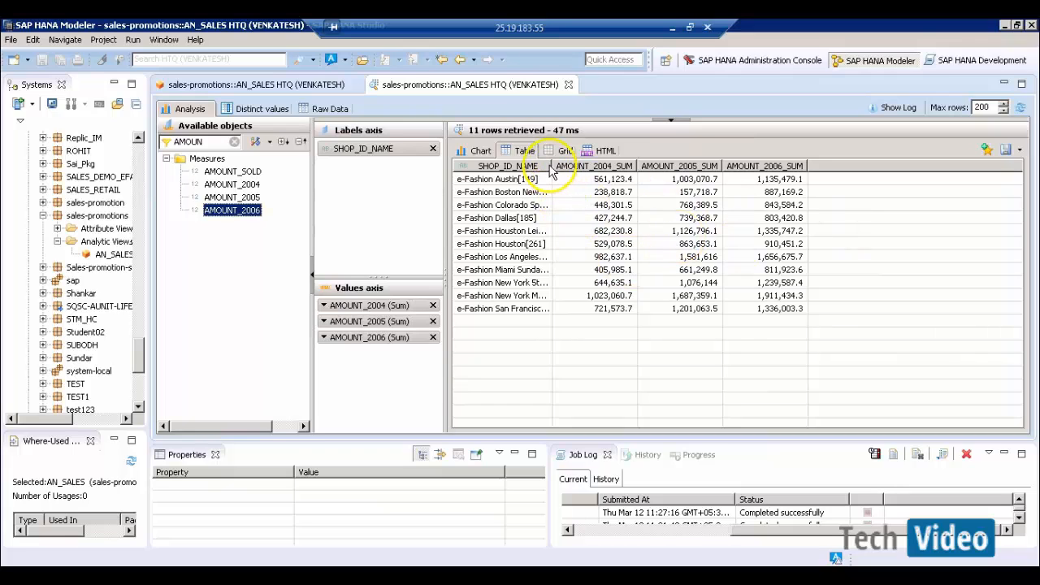
left_click_drag(560, 166, 606, 165)
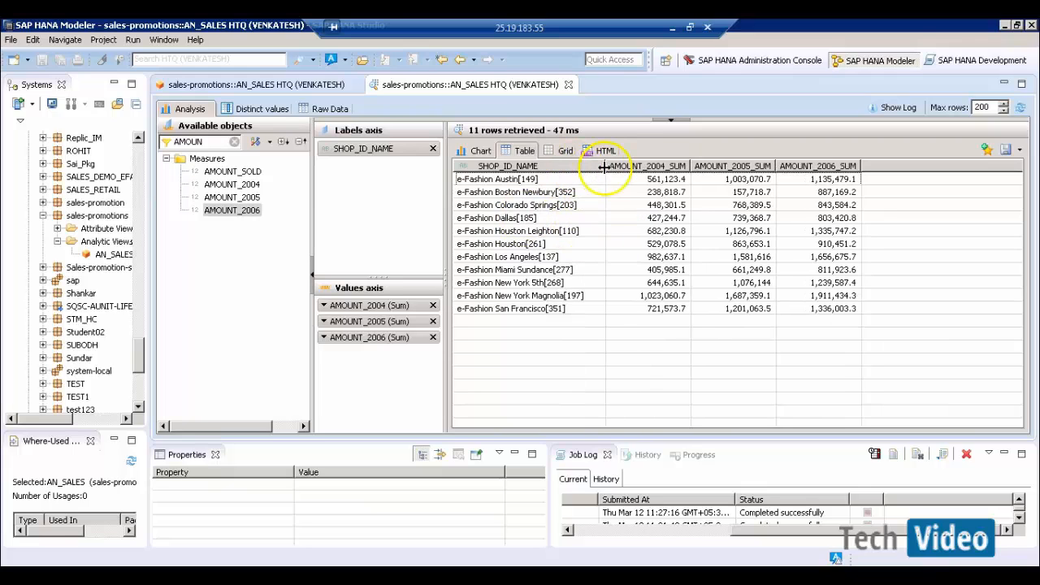
- Compare the Houston Leighton, Dallas and Boston Newbury rows, then return to the AN_SALES design
left_click(551, 230)
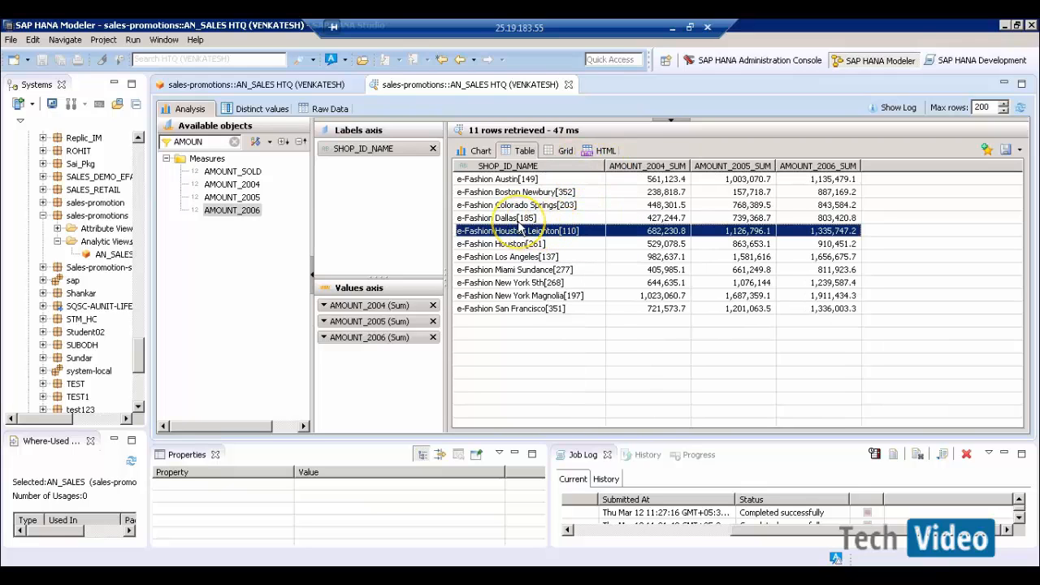
left_click(519, 218)
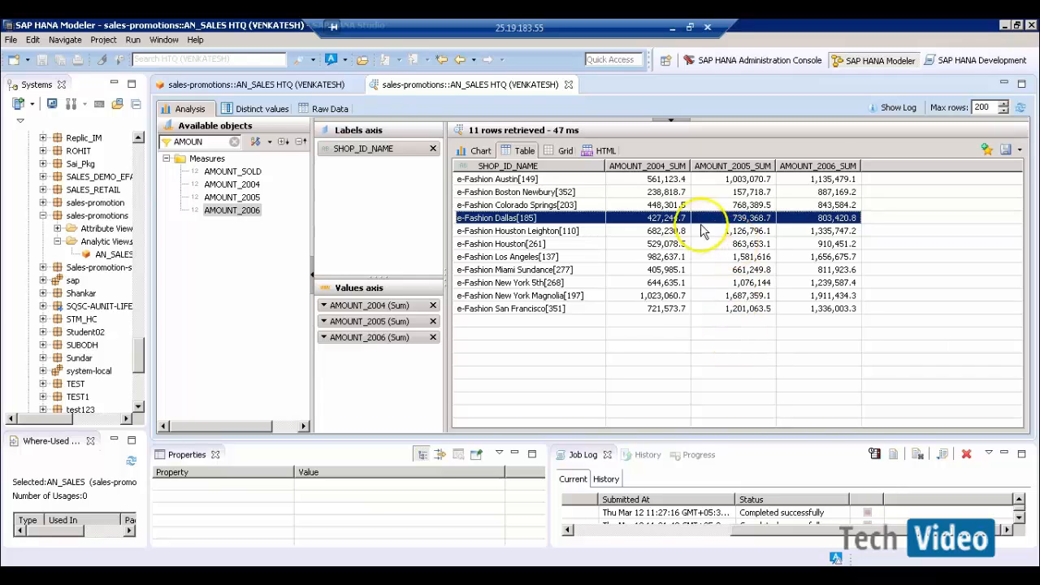
left_click(663, 194)
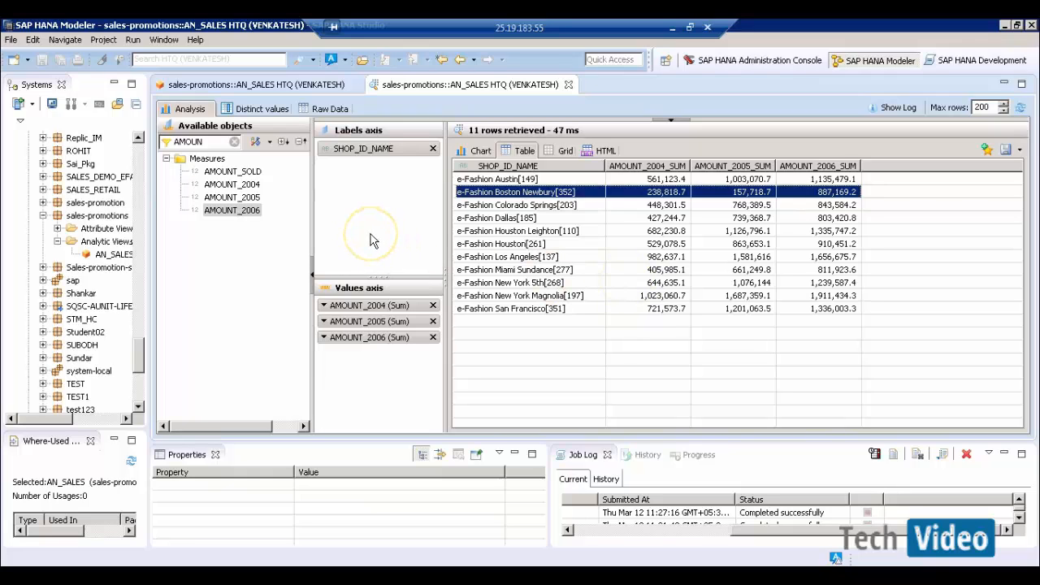
left_click(298, 89)
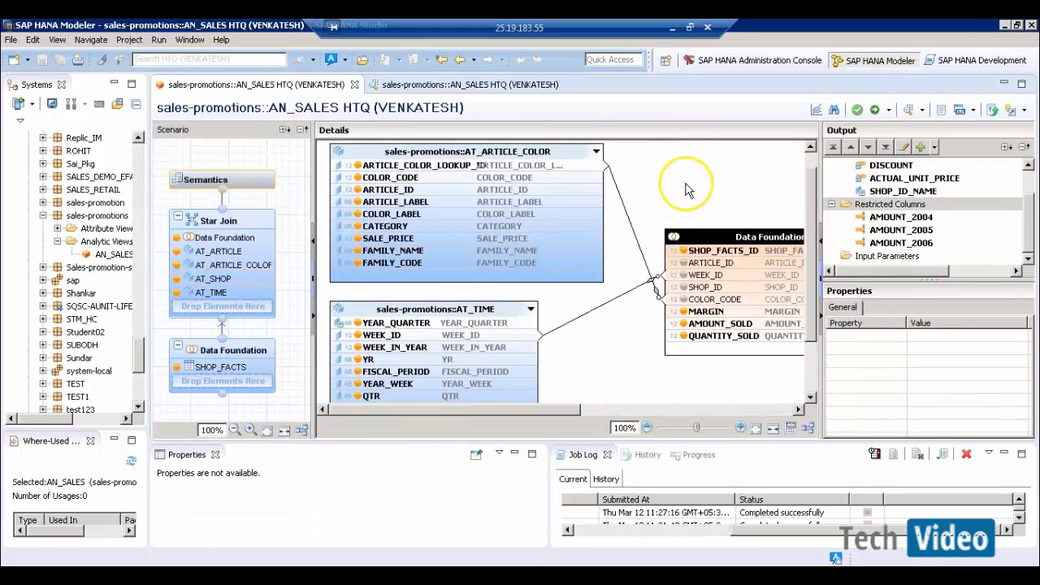
left_click(686, 189)
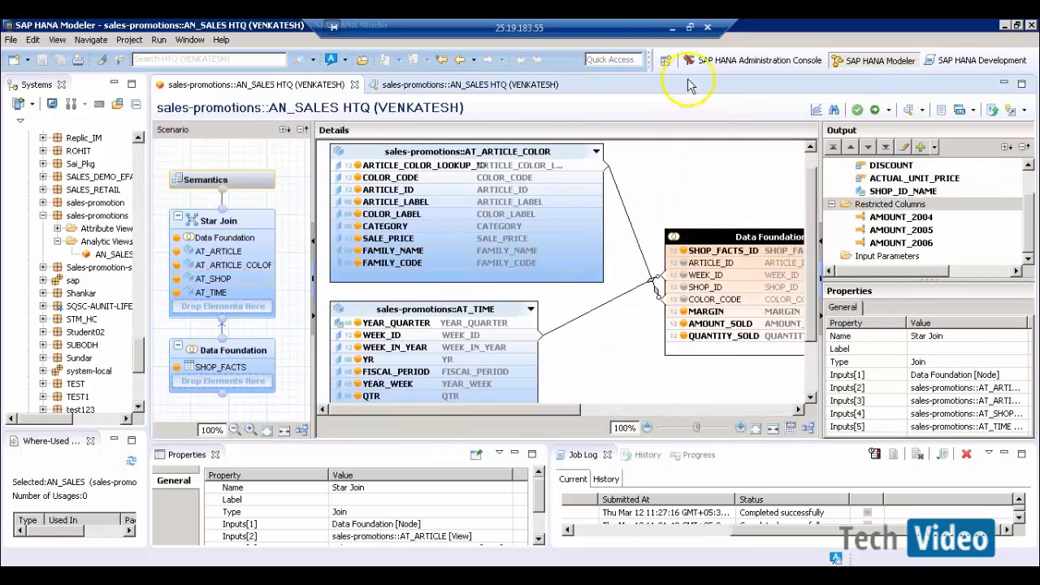
left_click(673, 29)
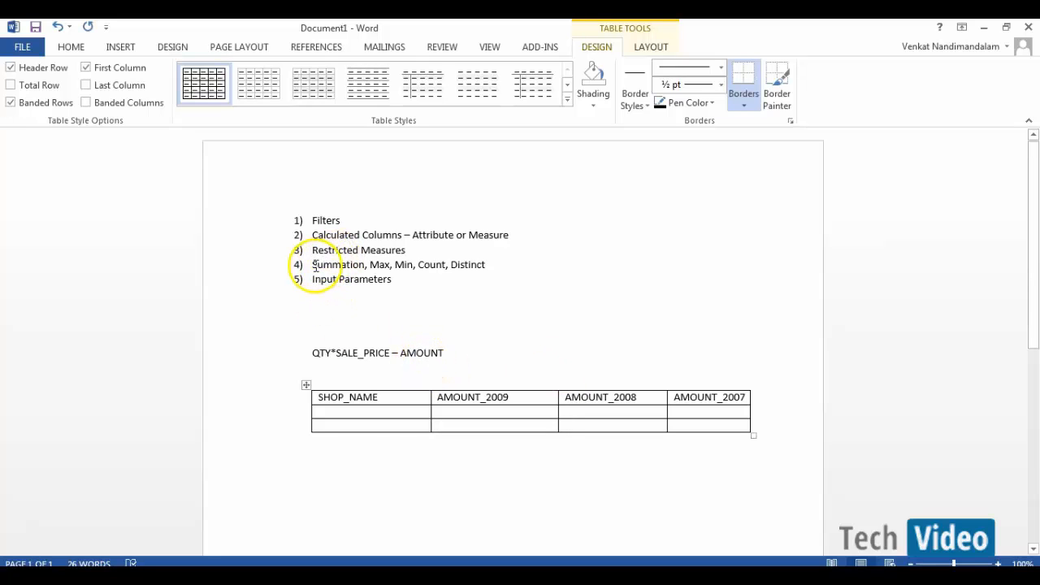
left_click_drag(309, 264, 485, 265)
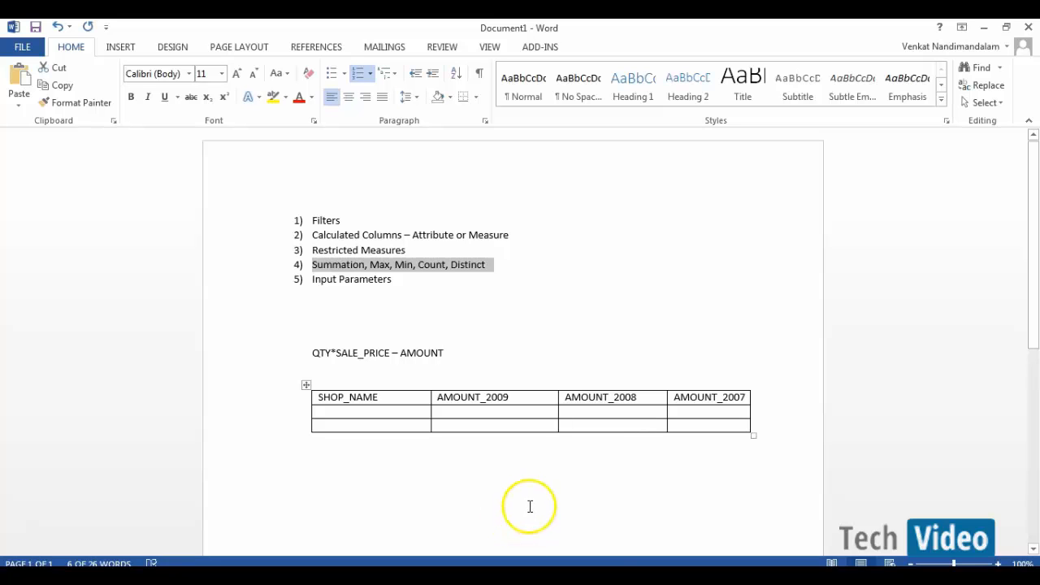
key("alt+Tab")
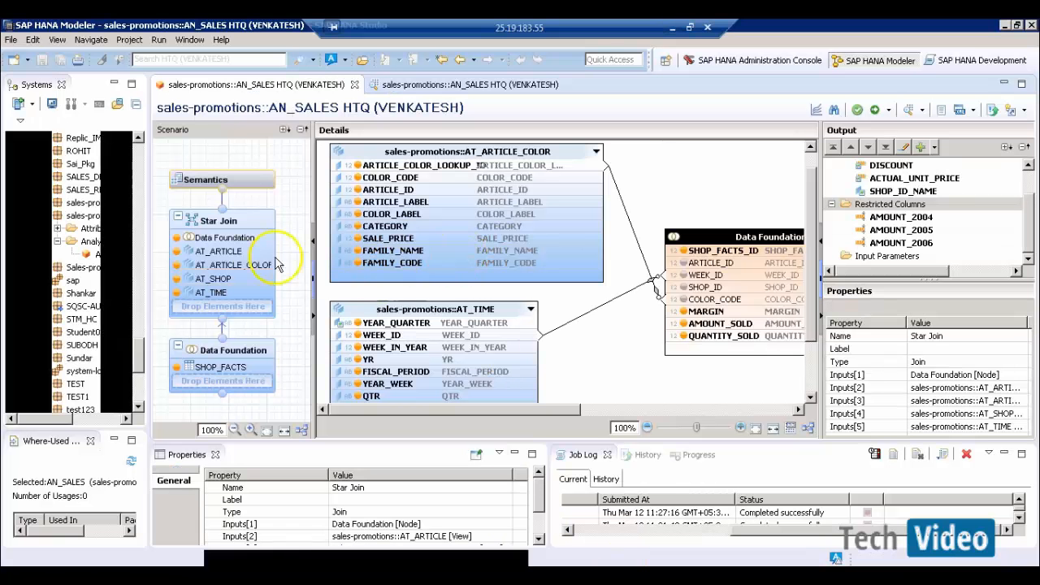
- In Semantics, enlarge the Local columns table and inspect AMOUNT_2004, MARGIN, AMOUNT_SOLD and QUANTITY_SOLD
left_click(255, 193)
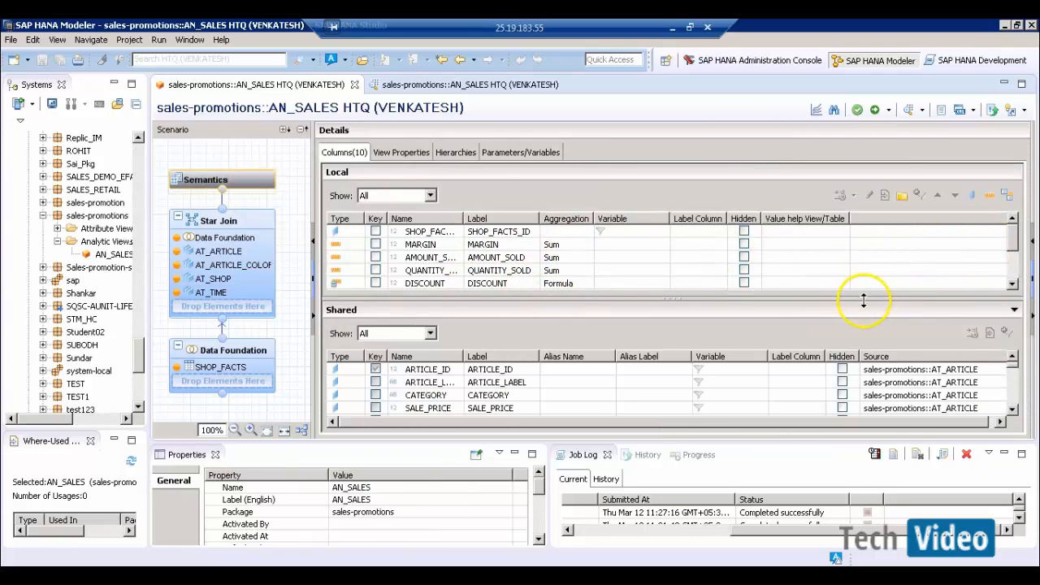
left_click_drag(864, 301, 873, 367)
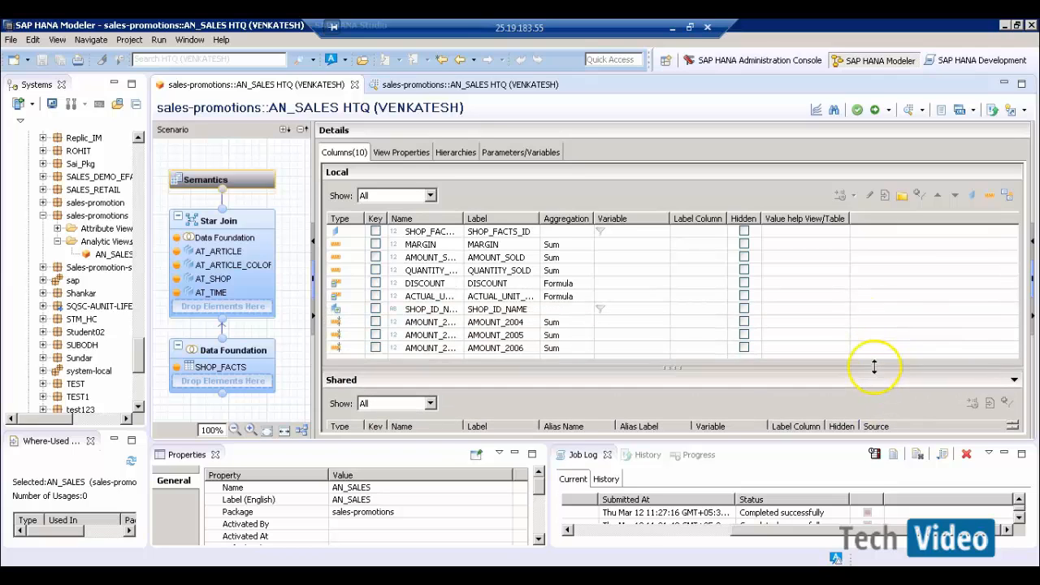
left_click(577, 323)
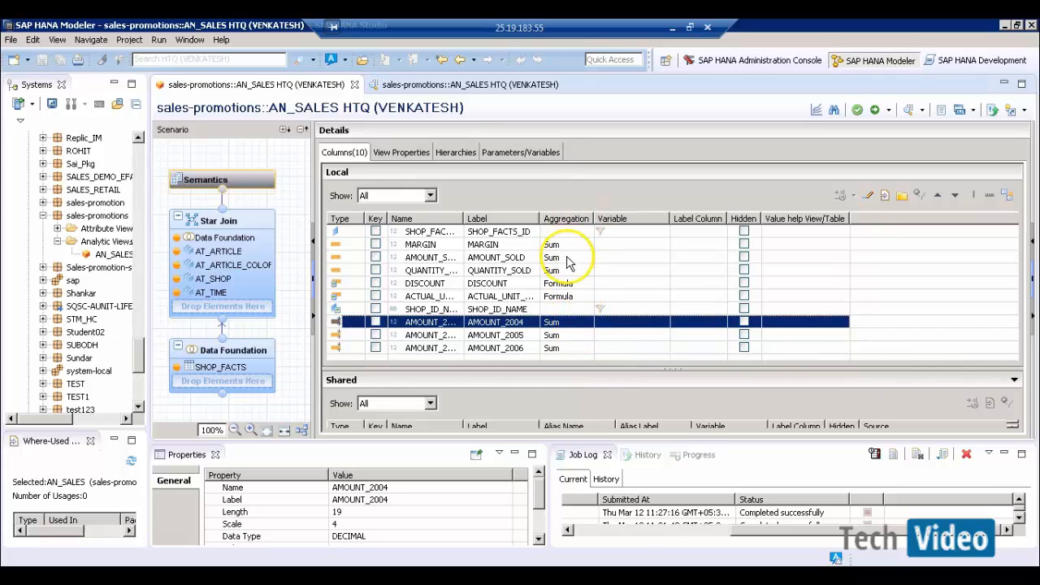
left_click(436, 244)
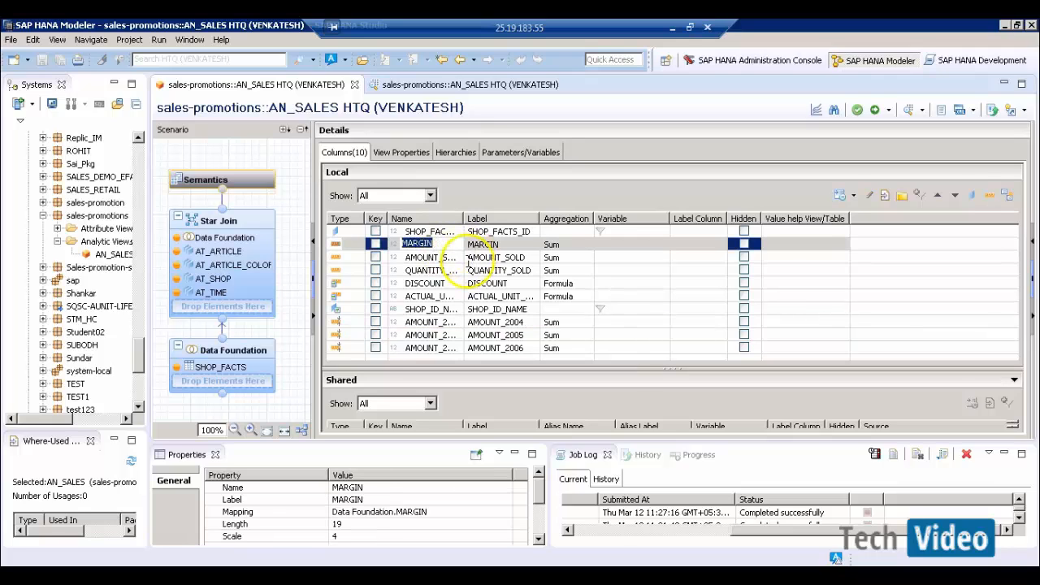
double_click(452, 257)
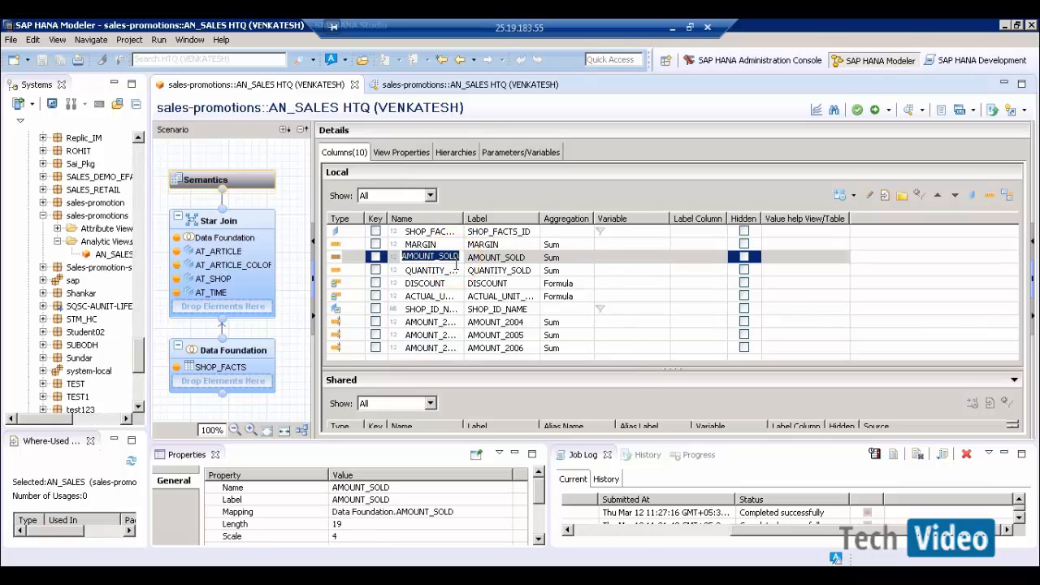
double_click(456, 271)
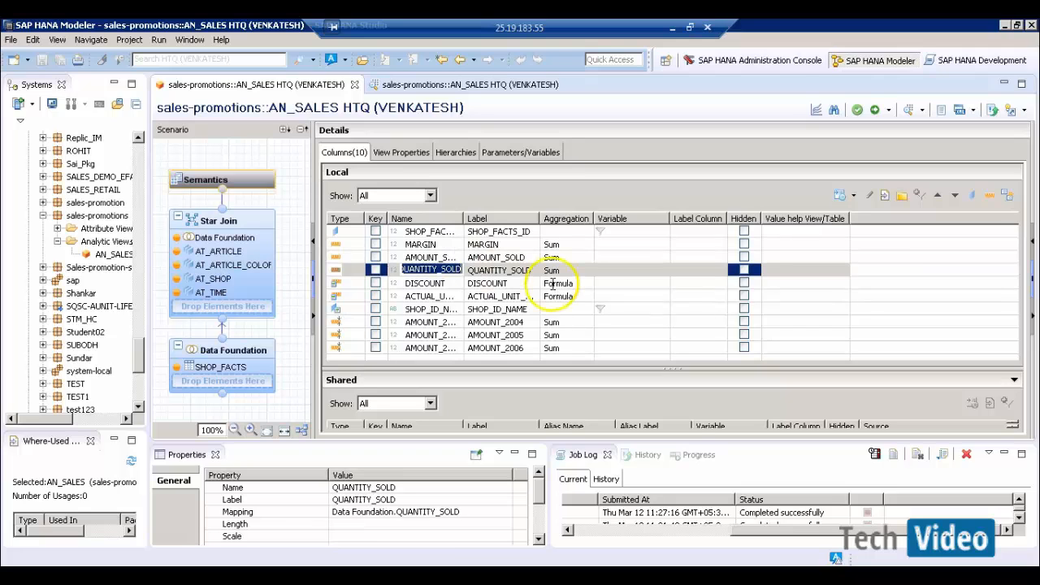
- Keep AMOUNT_SOLD's aggregation as Sum and return to the data preview
left_click(573, 258)
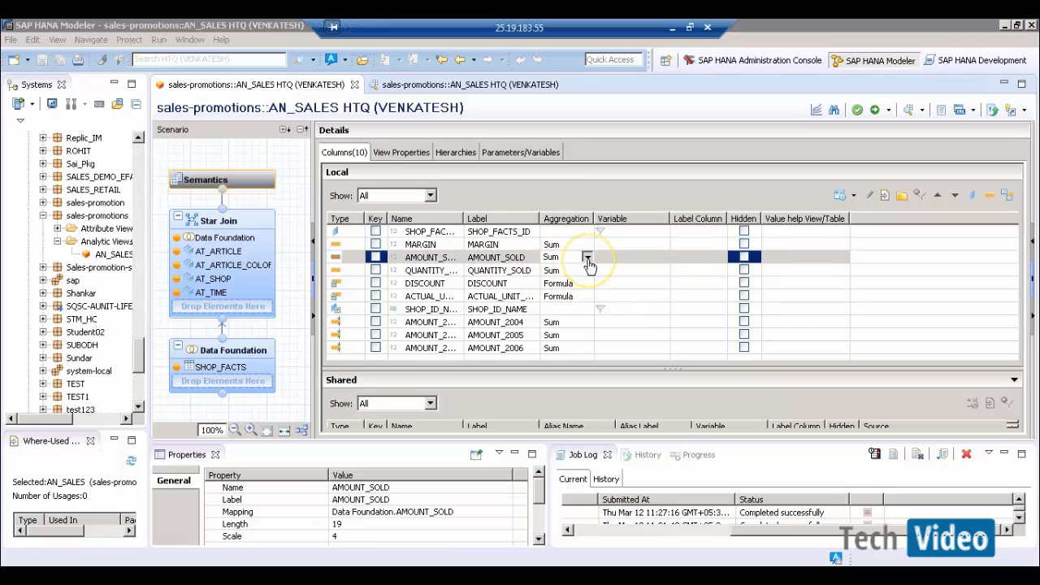
left_click(587, 259)
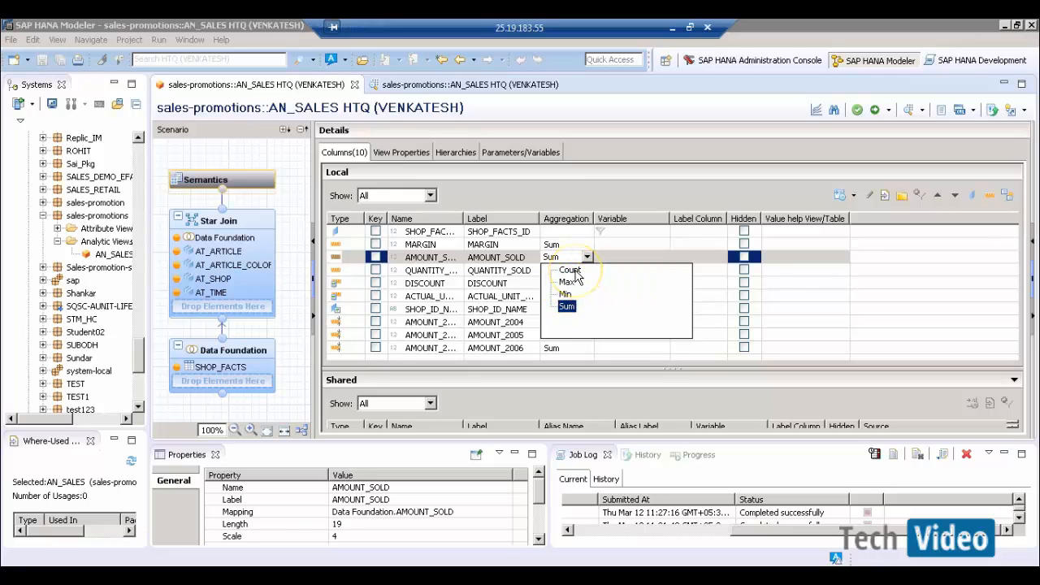
left_click(622, 204)
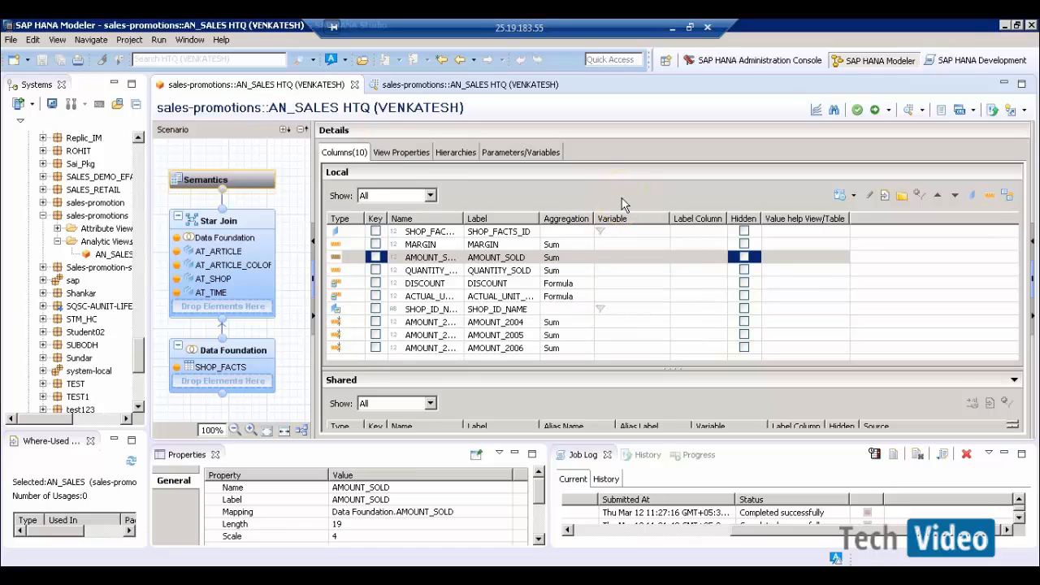
left_click(478, 88)
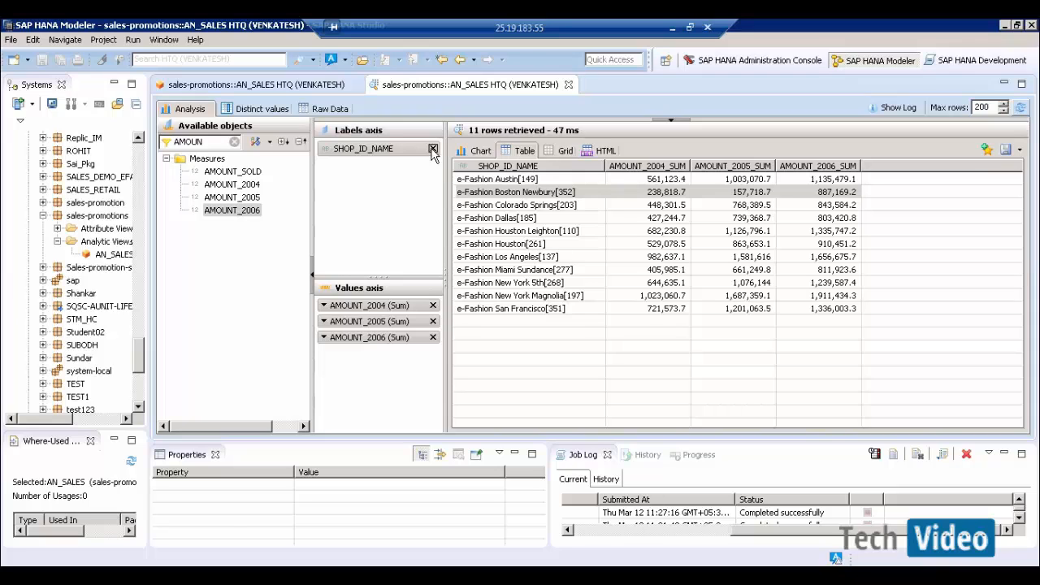
- Remove AMOUNT_2004, AMOUNT_2005 and AMOUNT_2006 from the values and add AMOUNT_SOLD instead
left_click(433, 306)
left_click(433, 305)
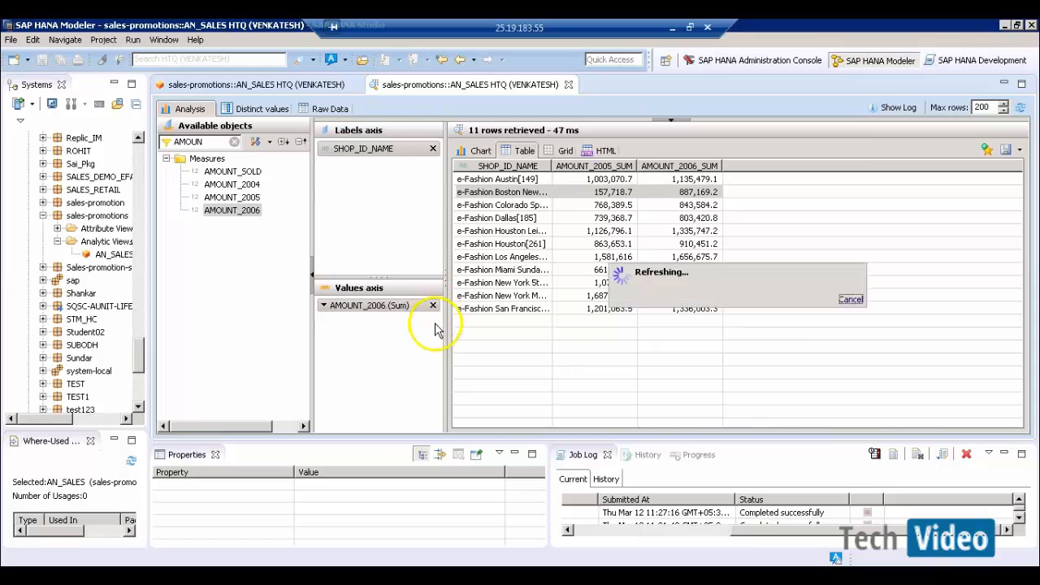
left_click(433, 306)
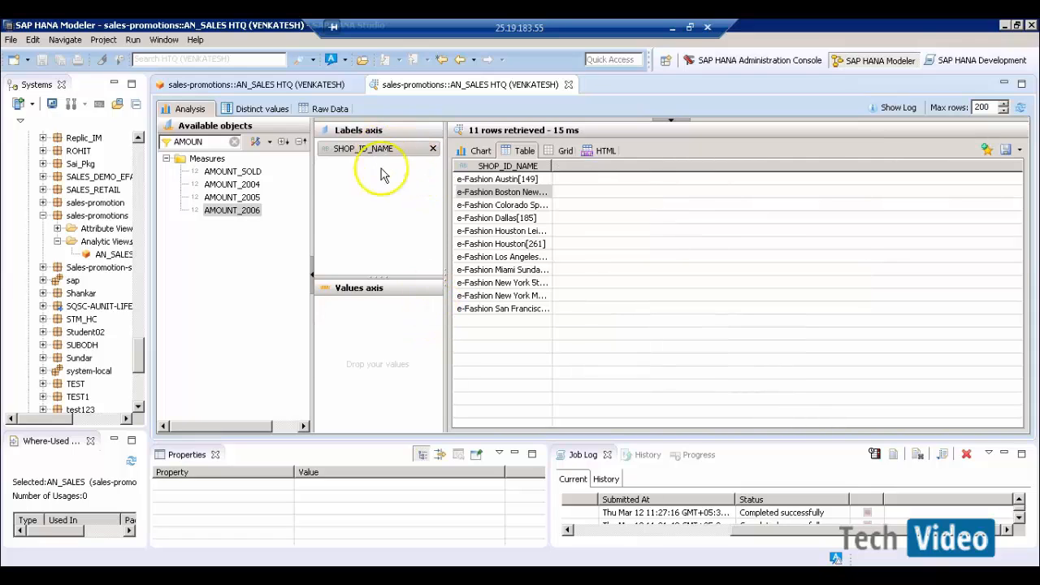
left_click_drag(232, 171, 348, 340)
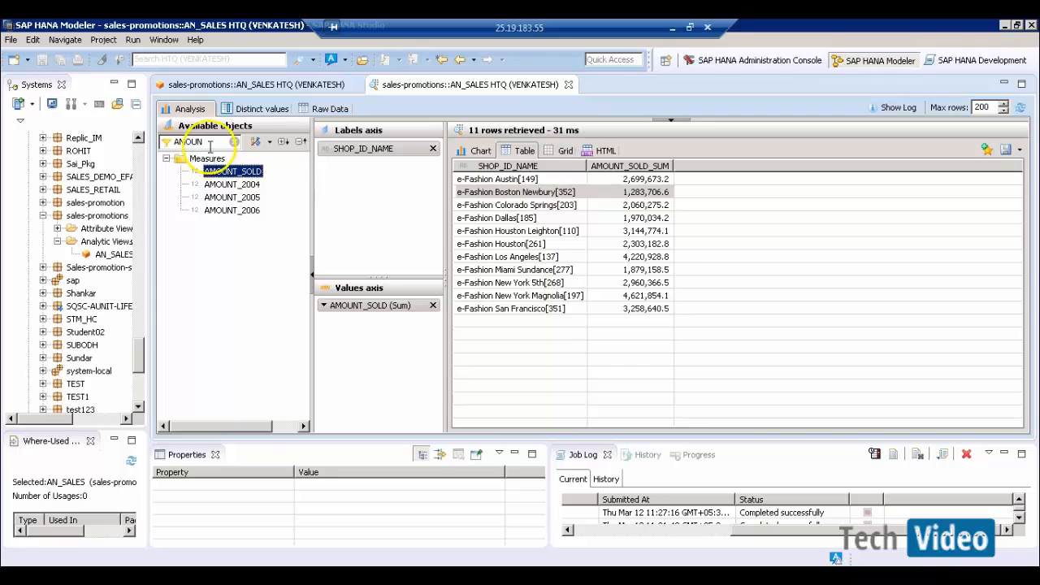
- Add an ARTICLE_ID count placed before AMOUNT_SOLD and widen the shop name column
left_click_drag(210, 145, 169, 144)
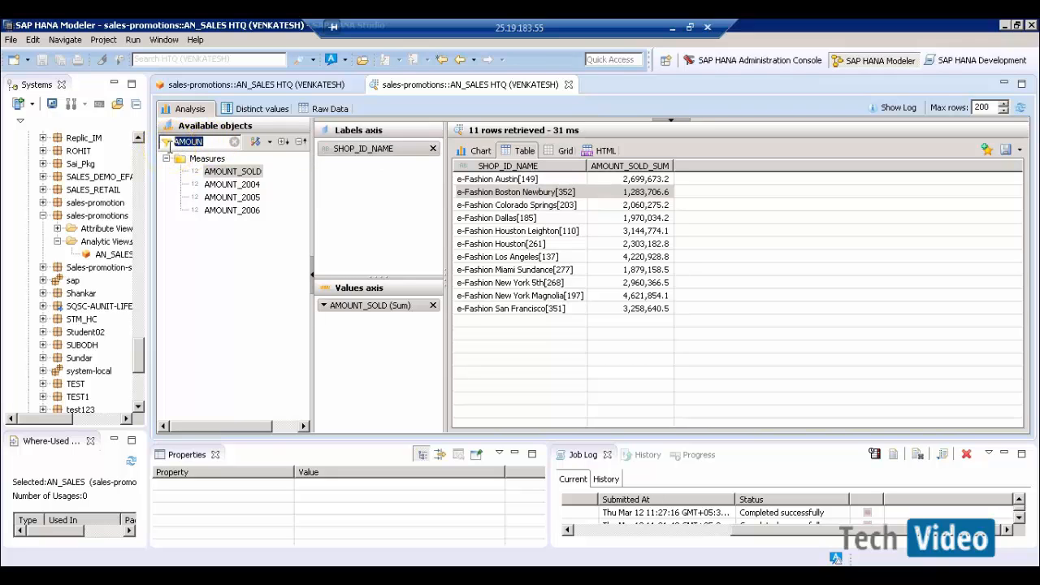
type("ART")
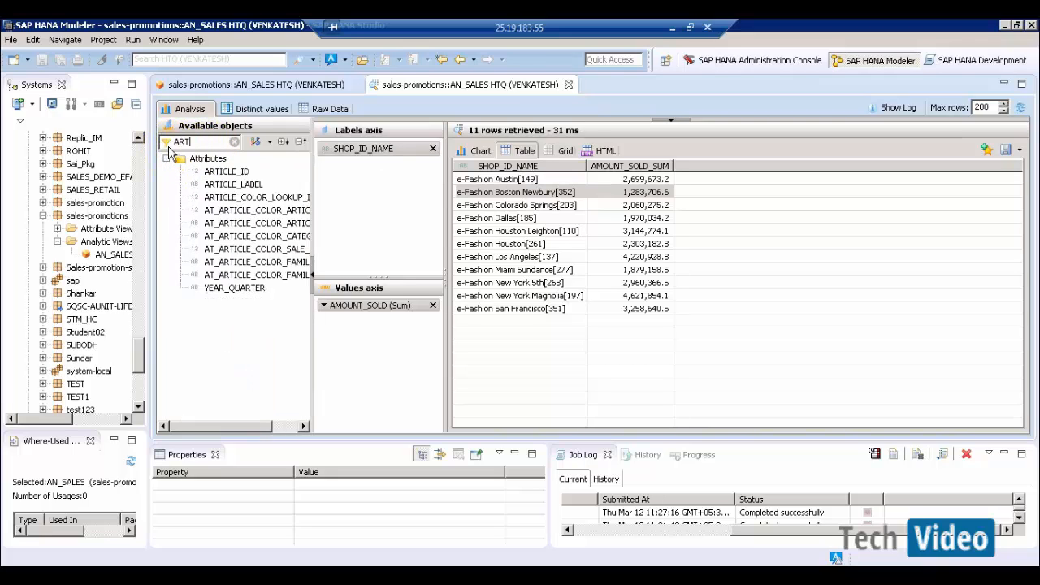
left_click(230, 178)
left_click_drag(230, 179, 349, 326)
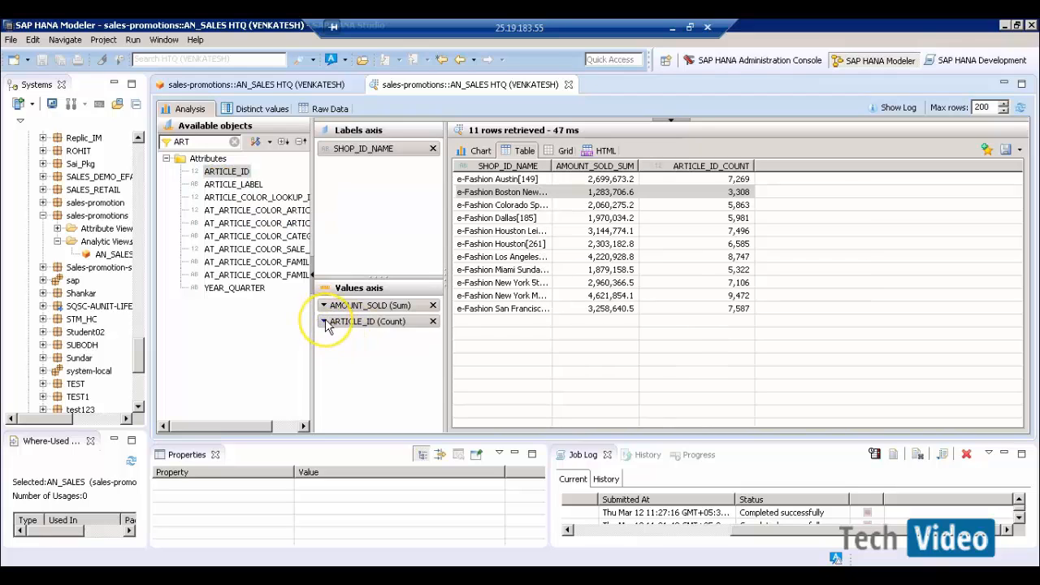
left_click(324, 322)
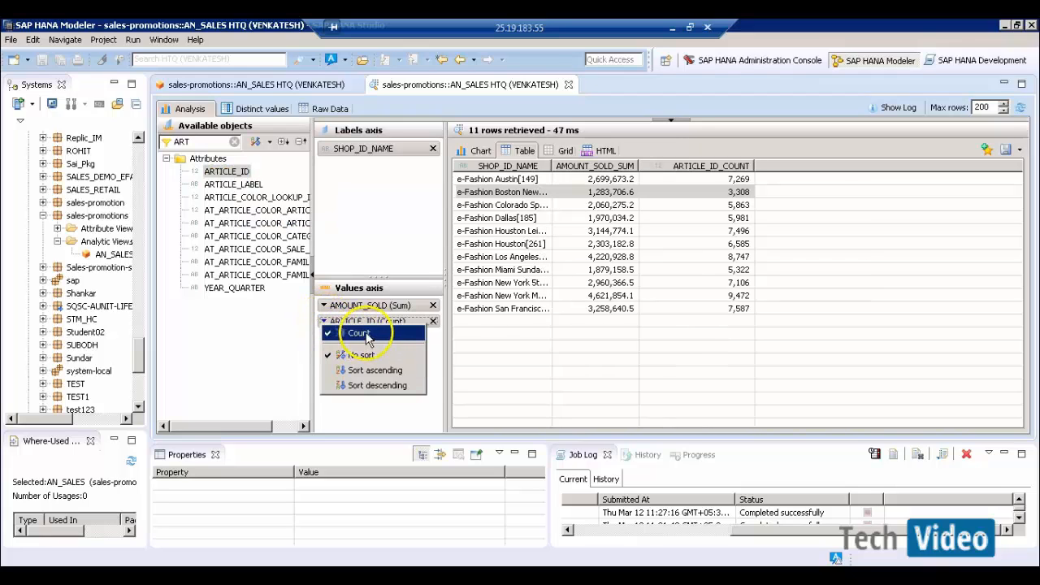
left_click(391, 402)
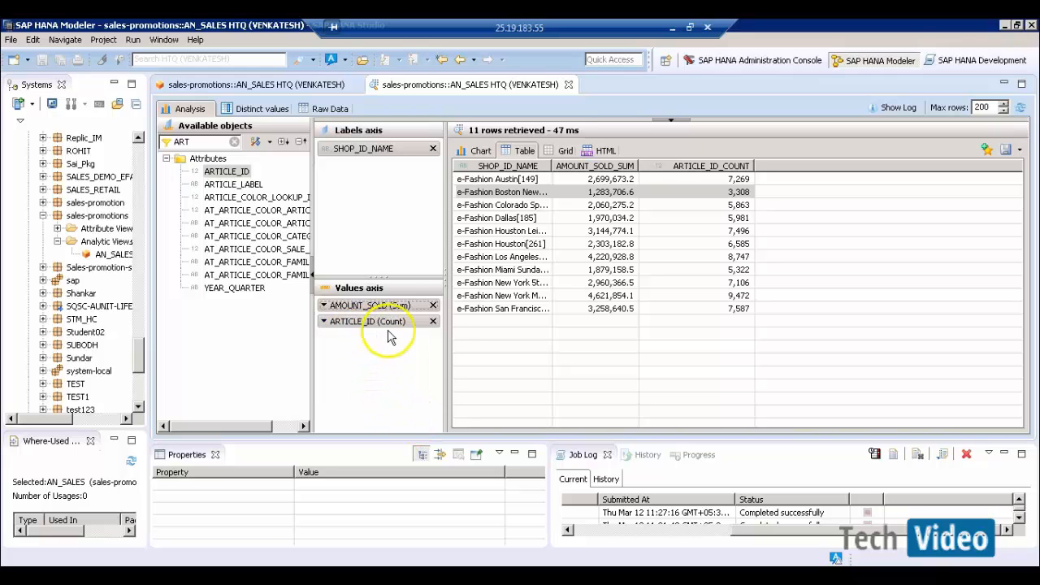
left_click_drag(407, 314, 399, 306)
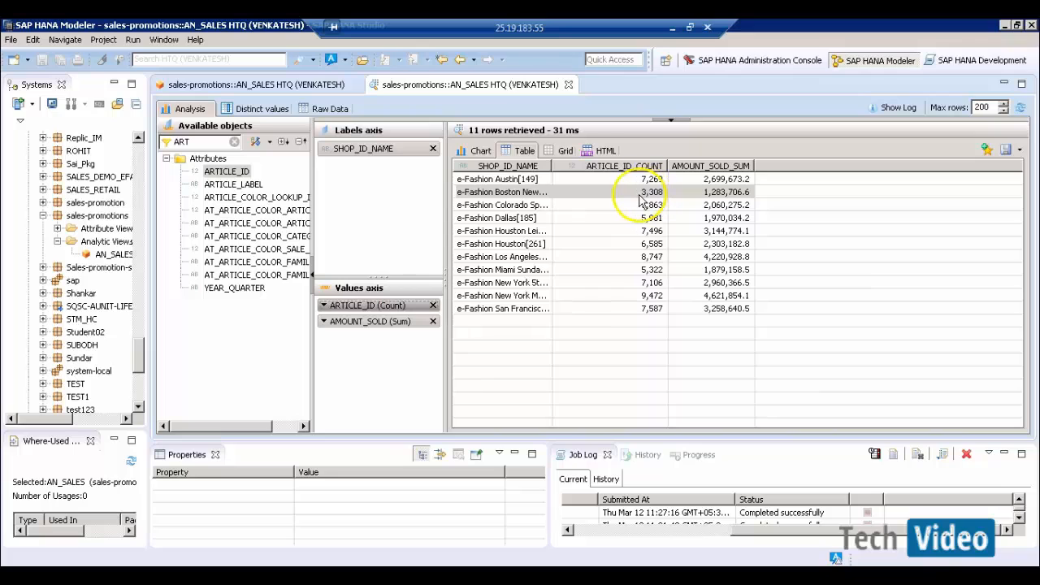
left_click_drag(553, 167, 598, 168)
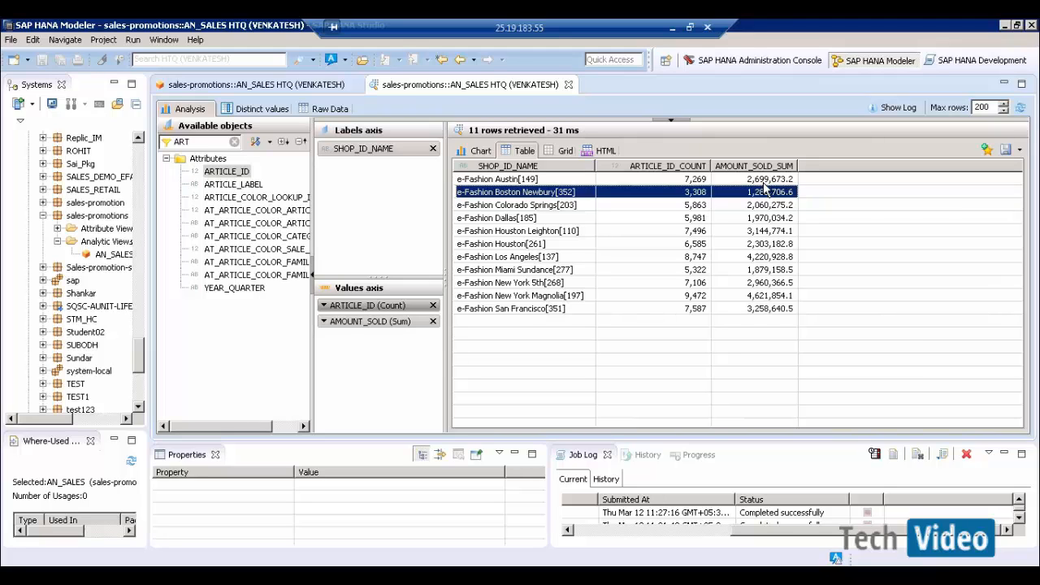
- Back in the AN_SALES design, leave AMOUNT_SOLD aggregated as Sum and select the Star Join node
left_click(277, 86)
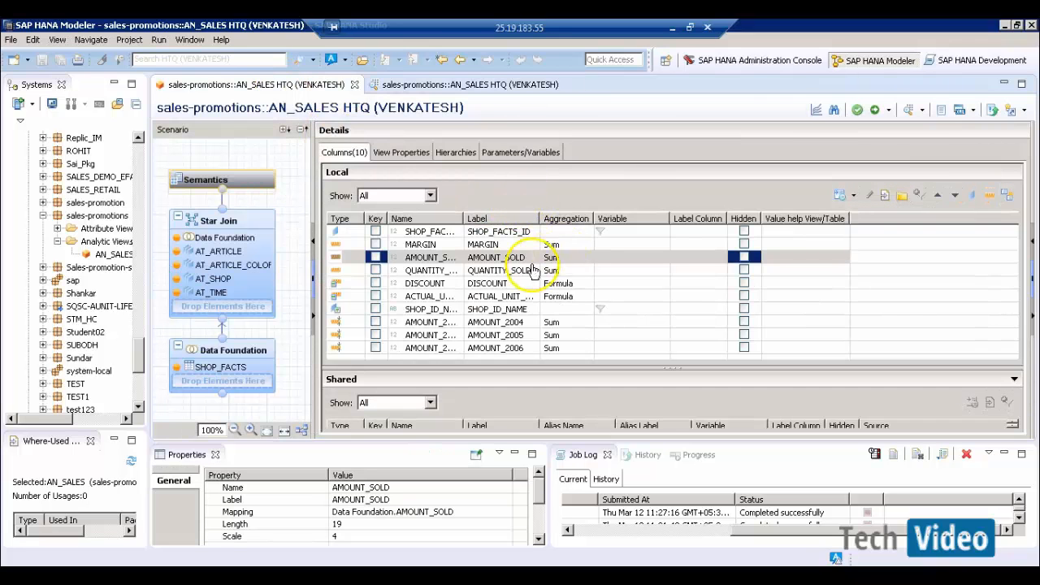
left_click(569, 259)
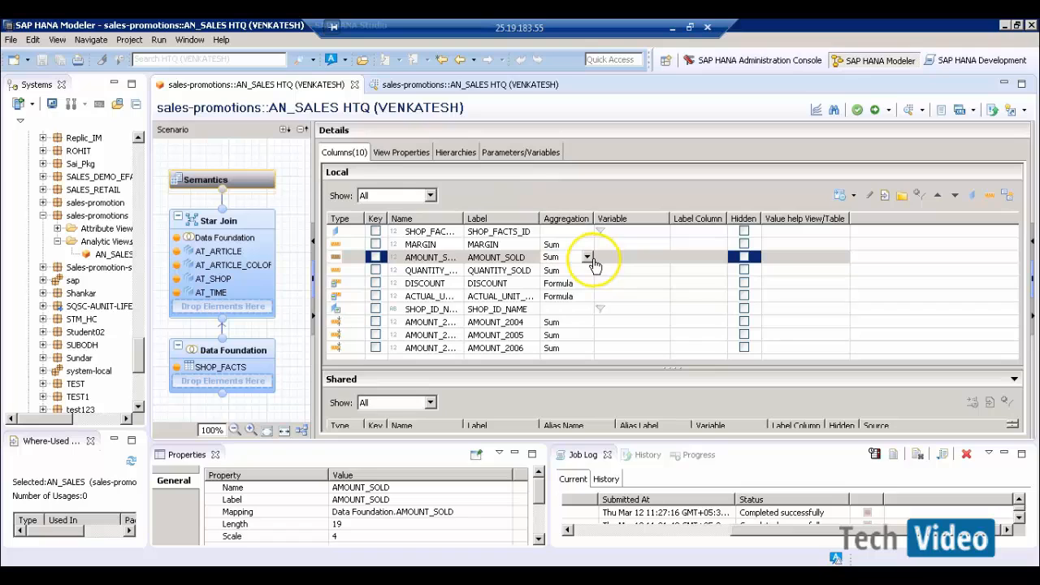
left_click(586, 257)
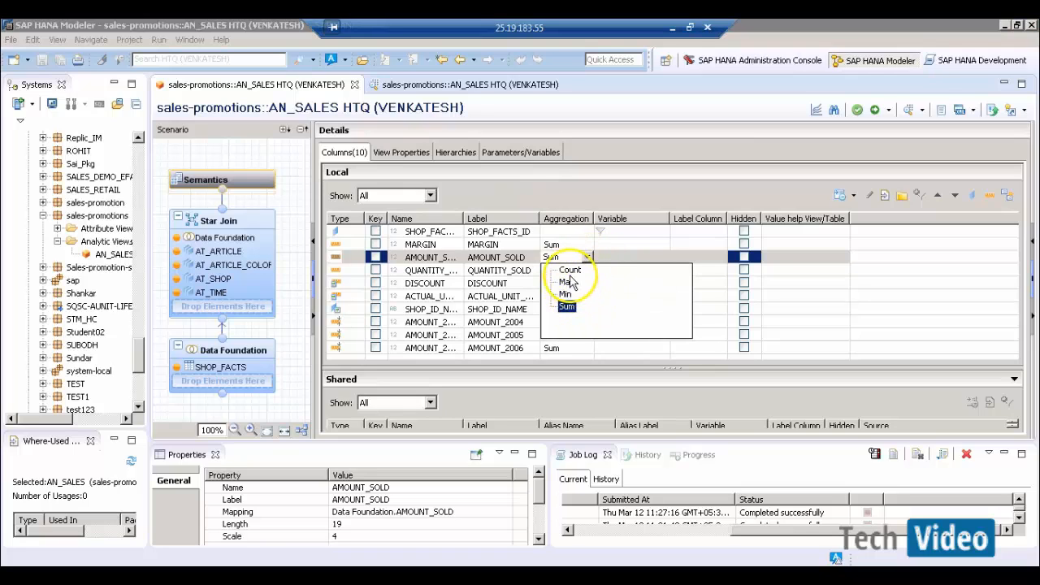
left_click(688, 193)
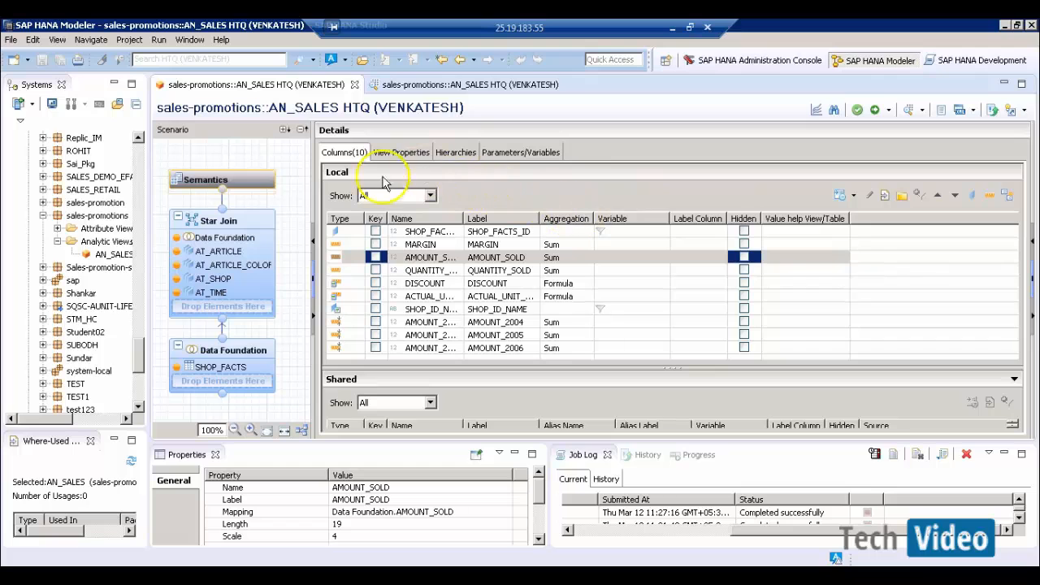
left_click(264, 280)
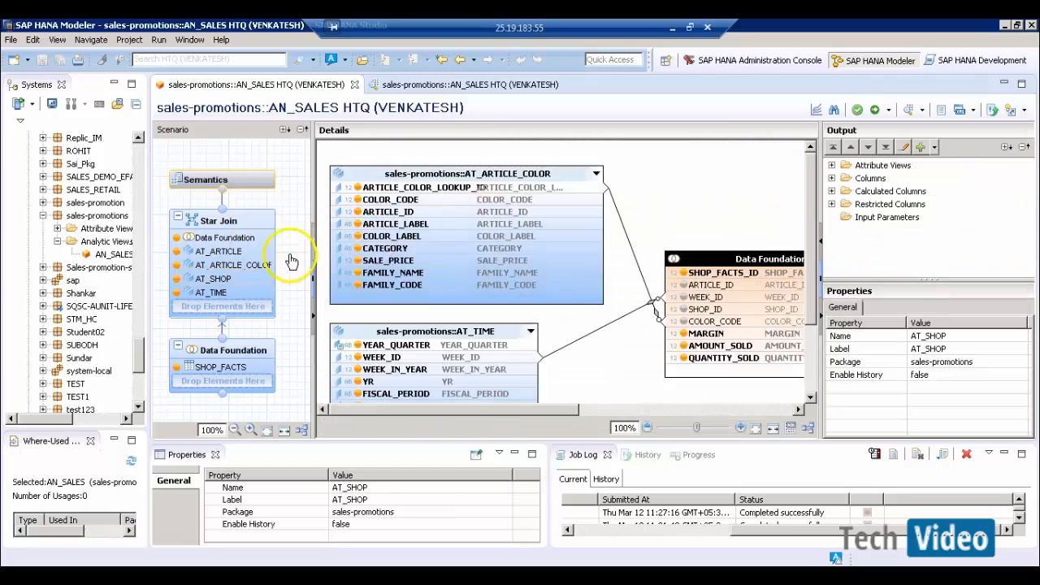
- Create calculated column ARTICLE_COUNT as a BIGINT measure with COUNT aggregation, calculated before aggregation
right_click(888, 194)
left_click(927, 201)
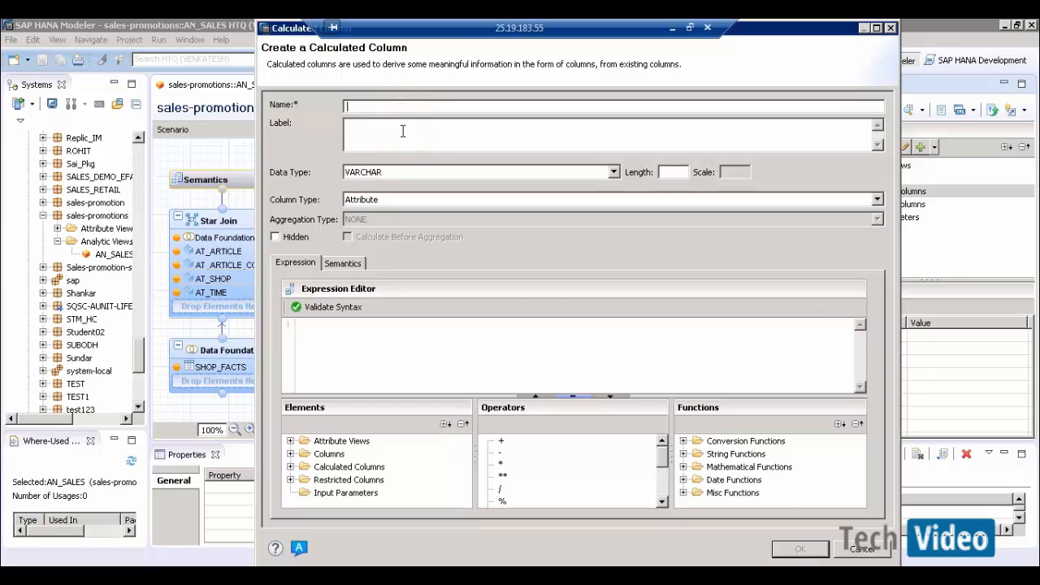
type("ARTICLE_COUNT")
key("Tab")
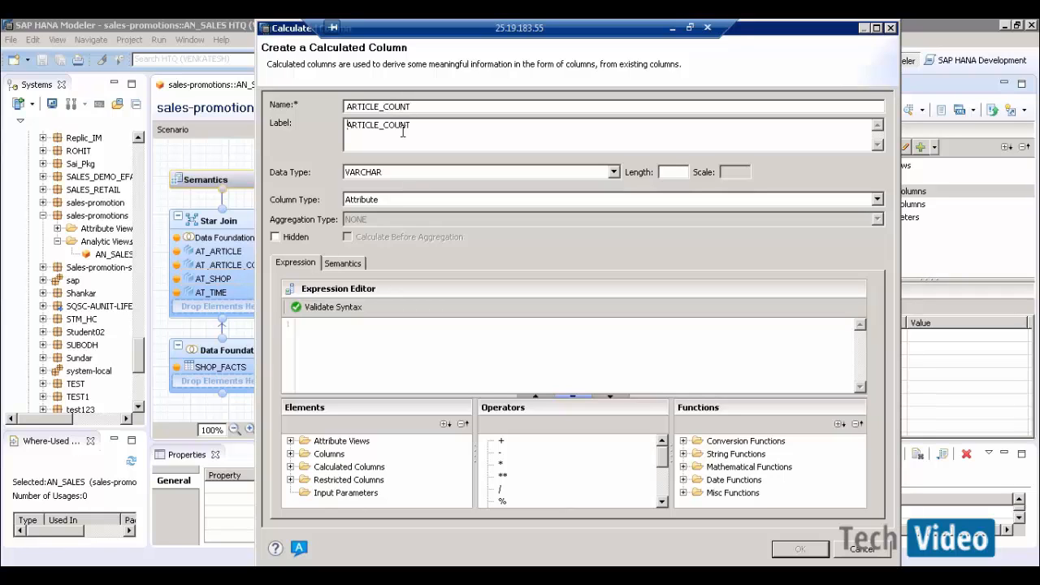
left_click(473, 174)
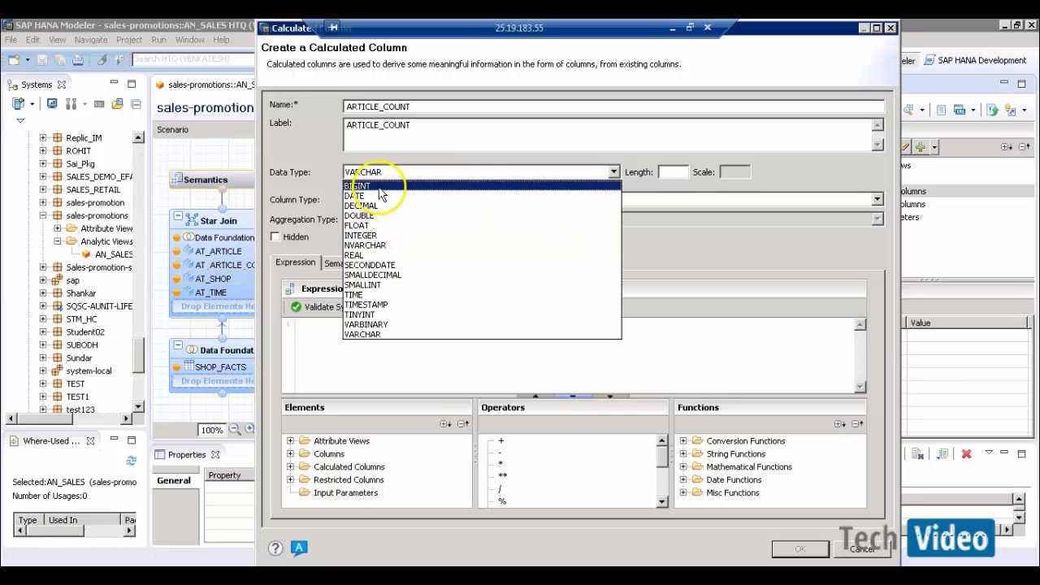
left_click(379, 187)
left_click(395, 201)
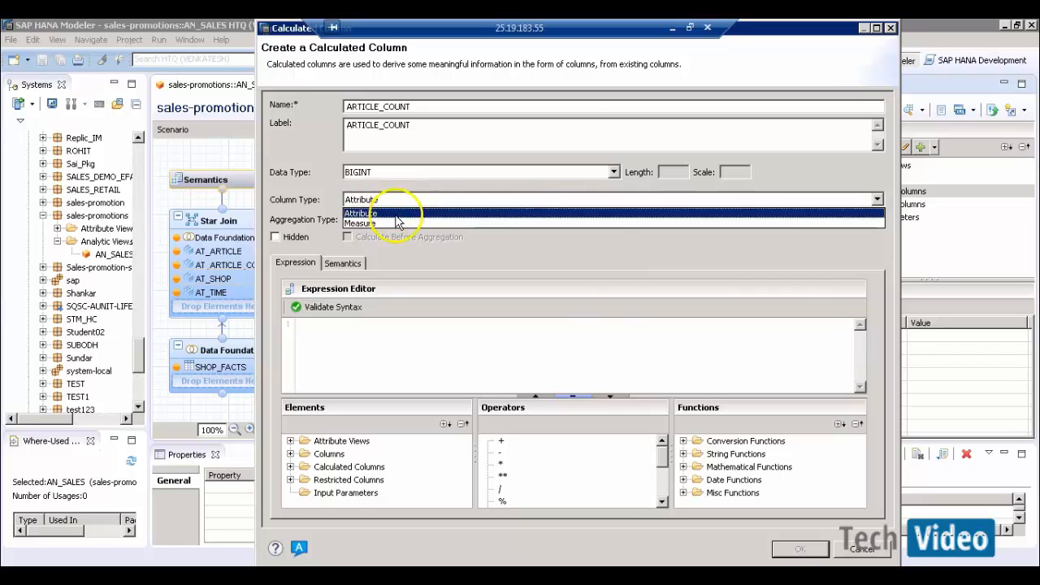
left_click(370, 223)
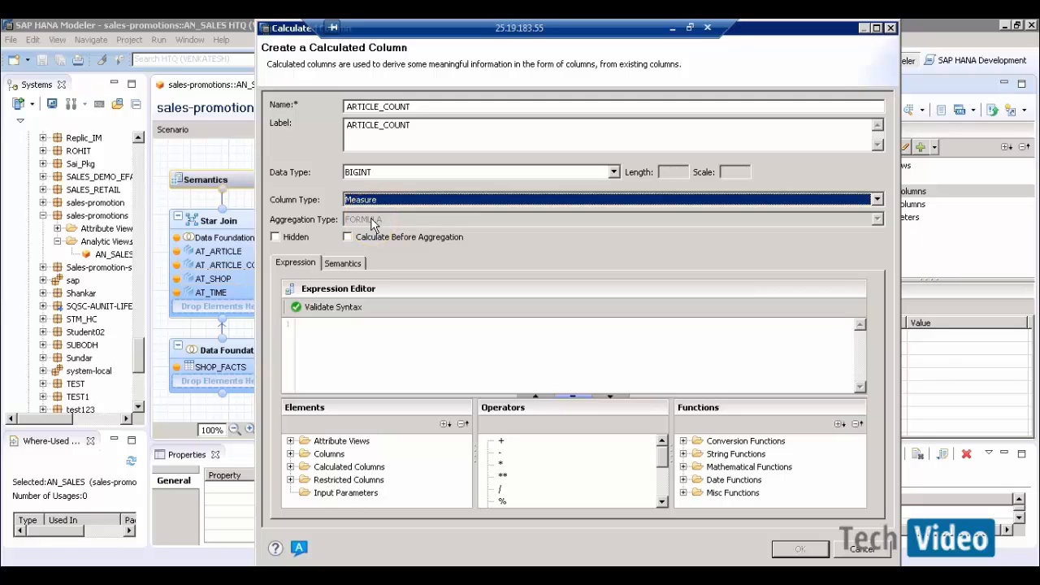
left_click(348, 237)
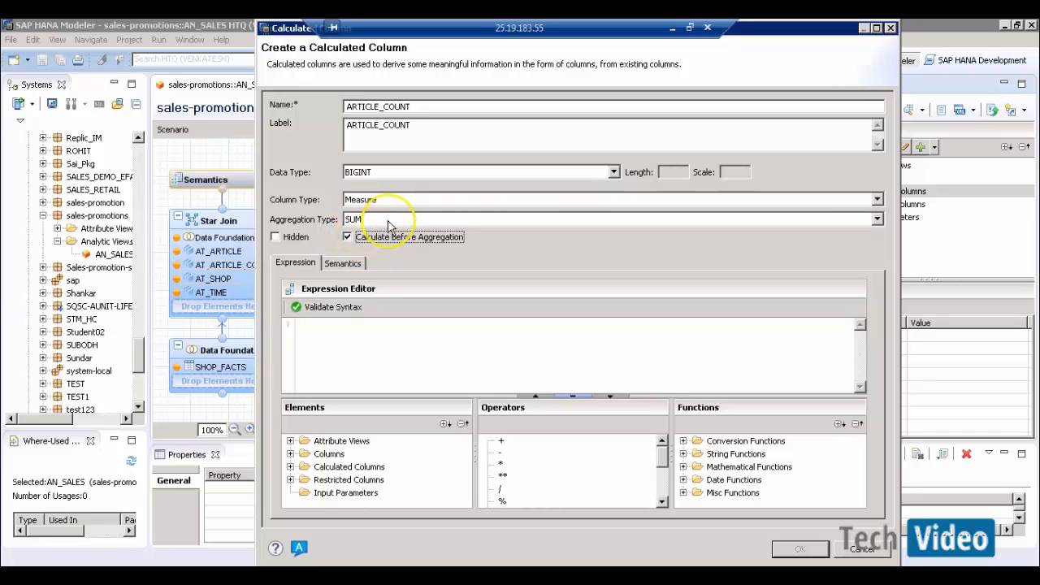
left_click(387, 219)
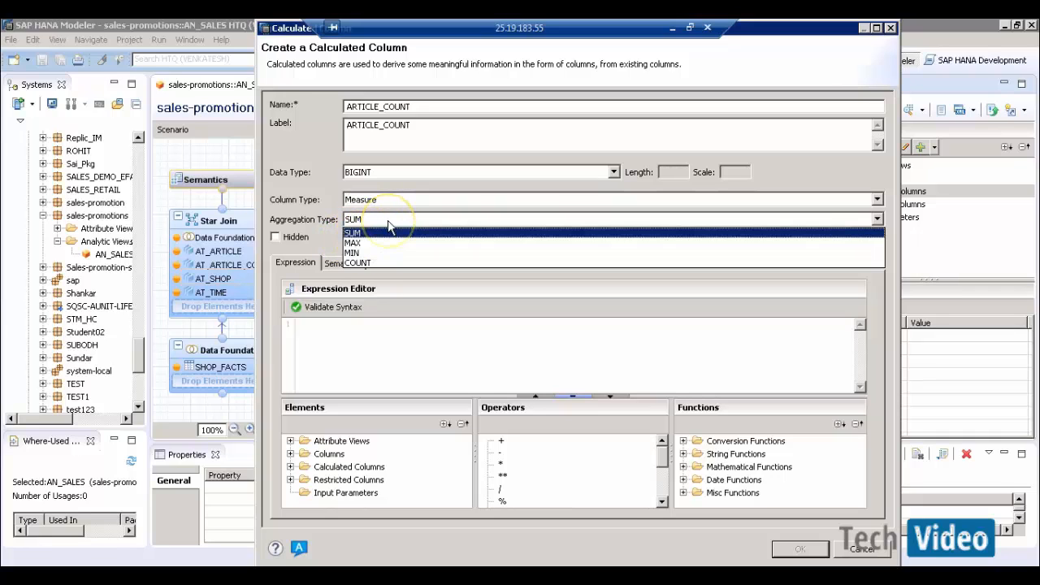
left_click(378, 264)
- Set its expression to ARTICLE_ID from AT_ARTICLE, validate, confirm, and save and activate AN_SALES
left_click(377, 338)
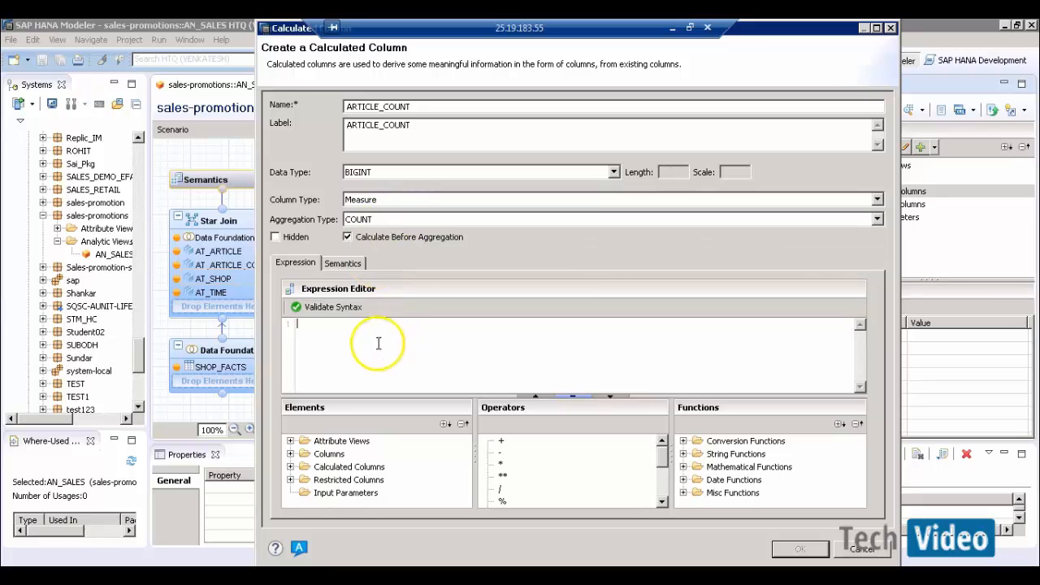
left_click(290, 440)
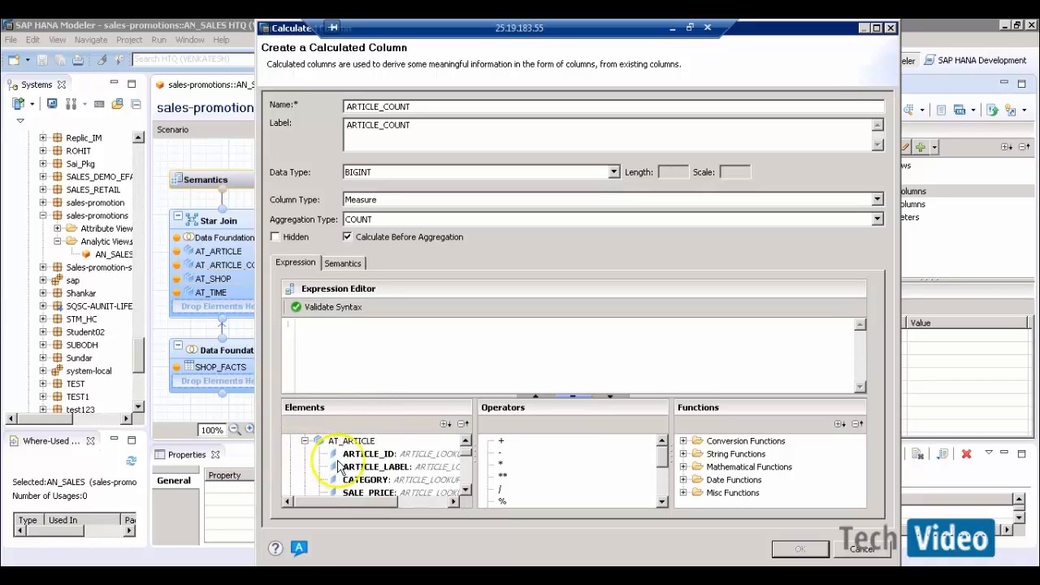
left_click(305, 453)
double_click(356, 457)
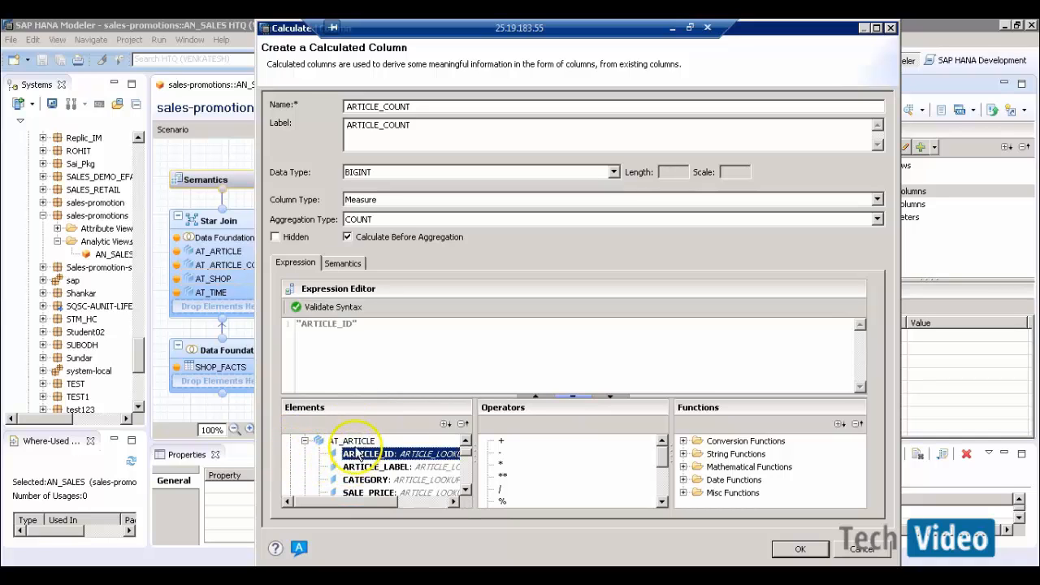
left_click(329, 307)
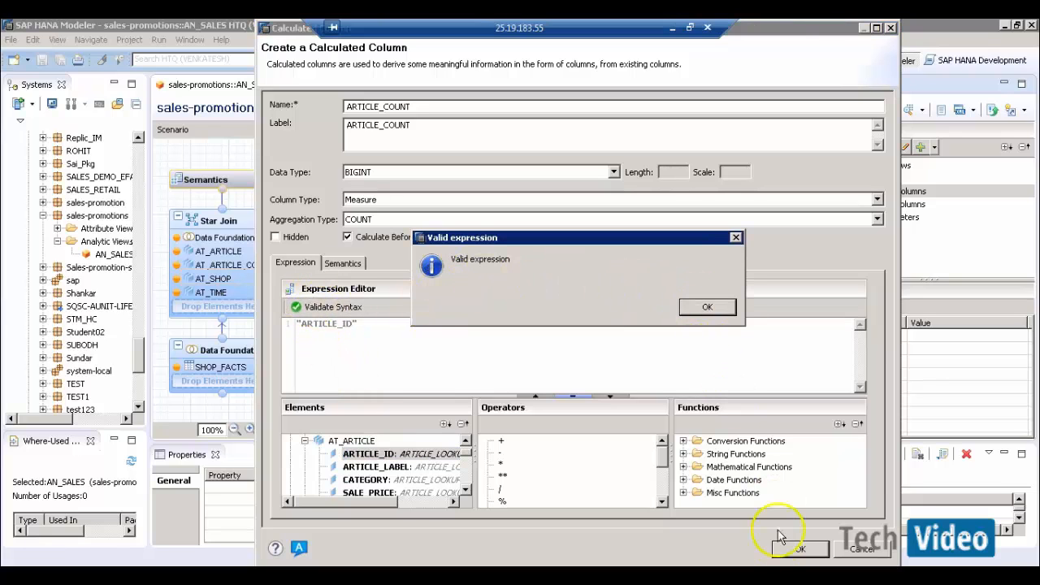
left_click(692, 306)
left_click(801, 550)
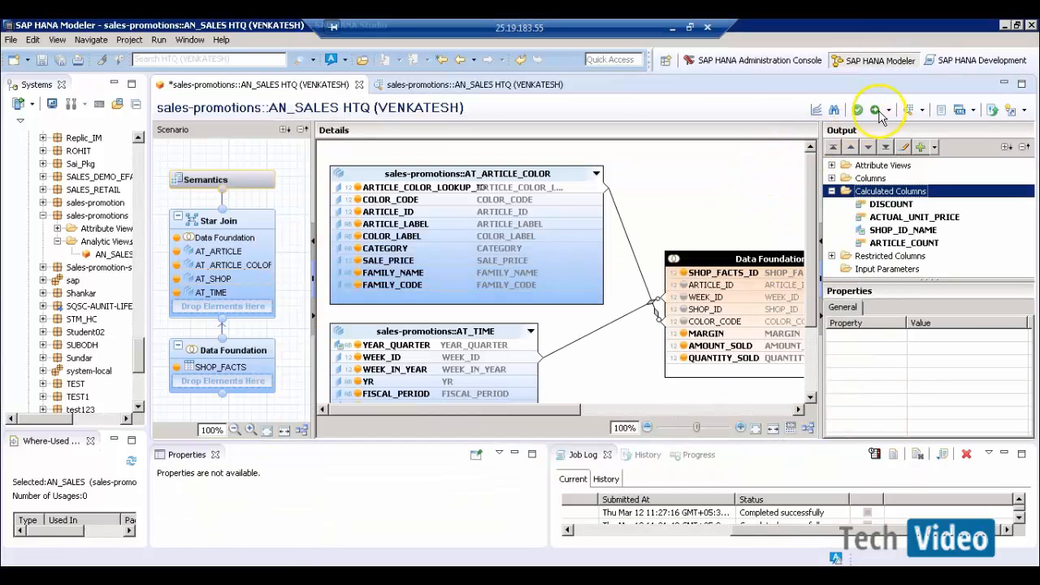
left_click(875, 112)
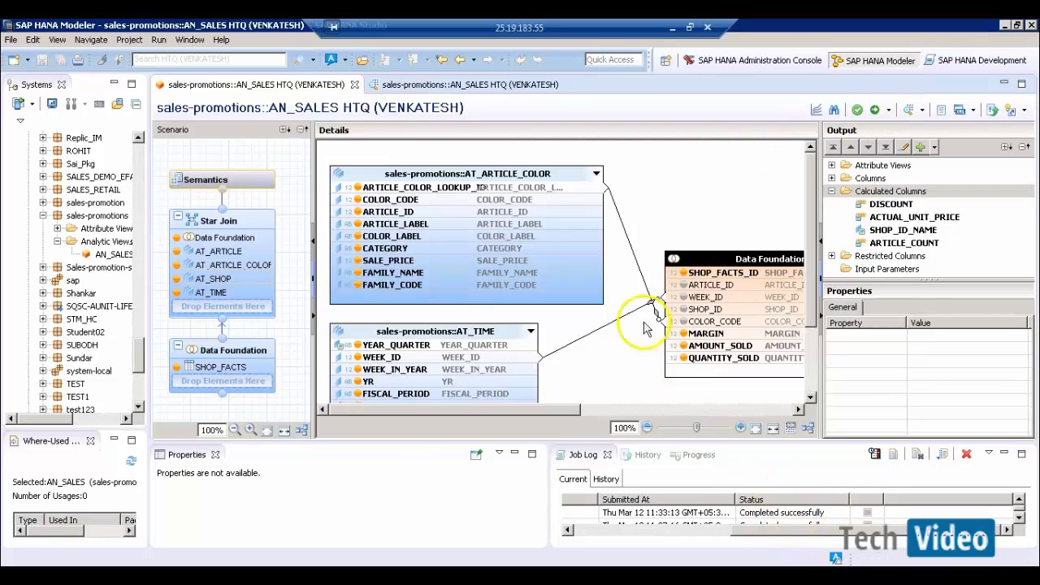
- Review the old AN_SALES data preview tab, then close it
left_click(485, 87)
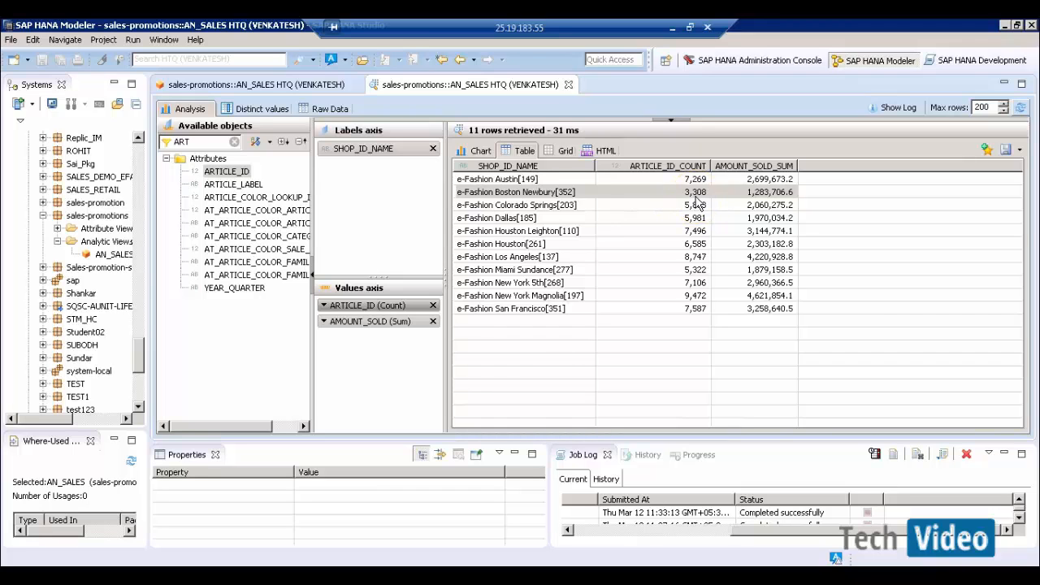
left_click(313, 92)
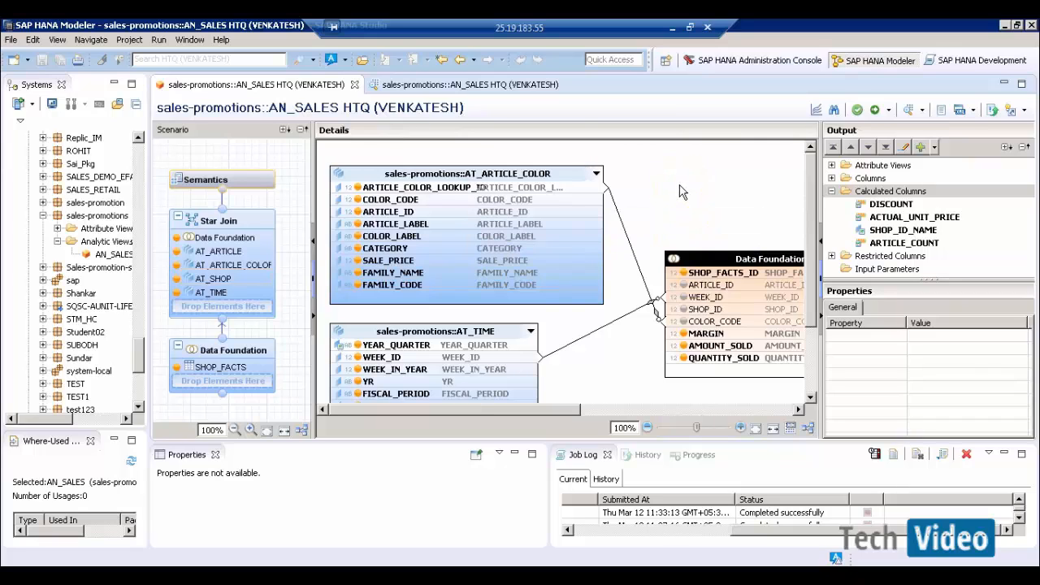
left_click(486, 90)
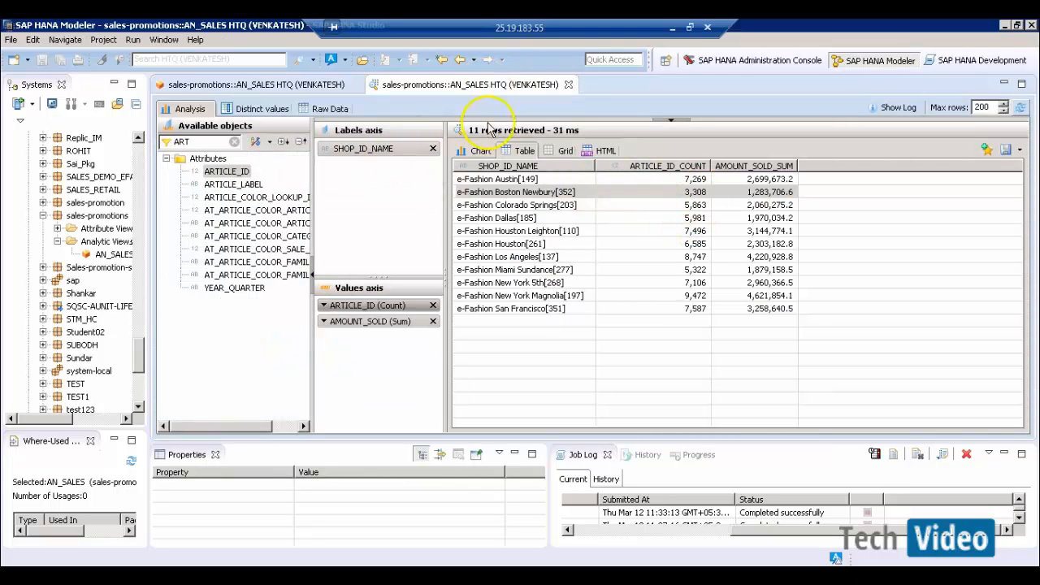
left_click(569, 86)
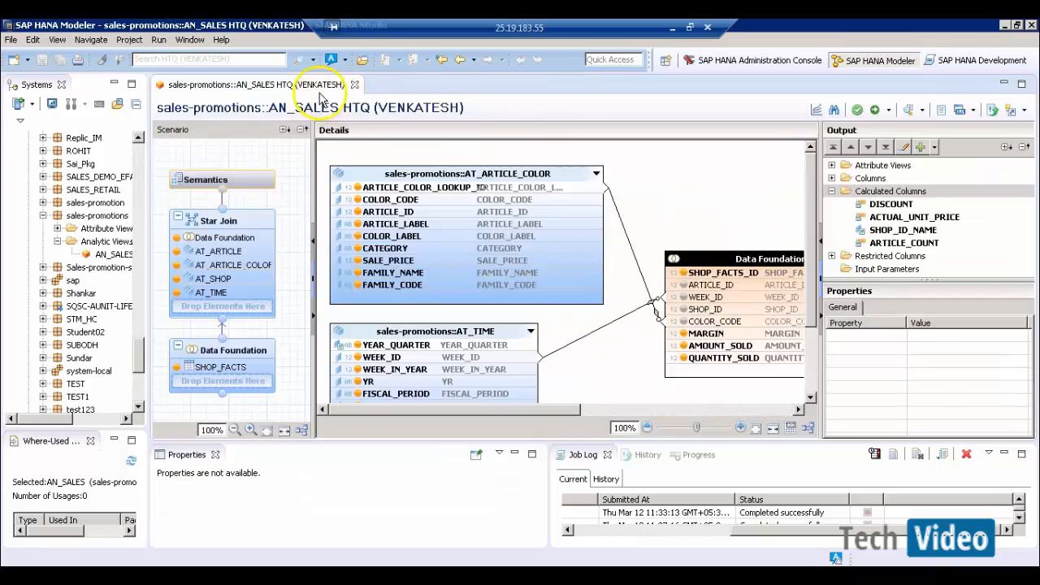
- Open a fresh AN_SALES data preview with SHOP_ID_NAME on the labels axis
left_click(908, 110)
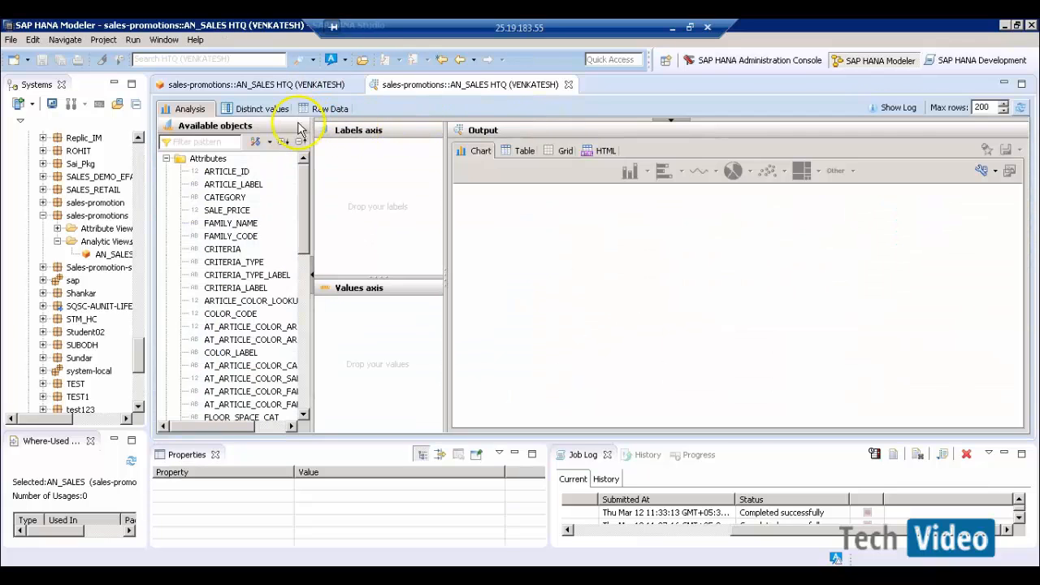
left_click(217, 143)
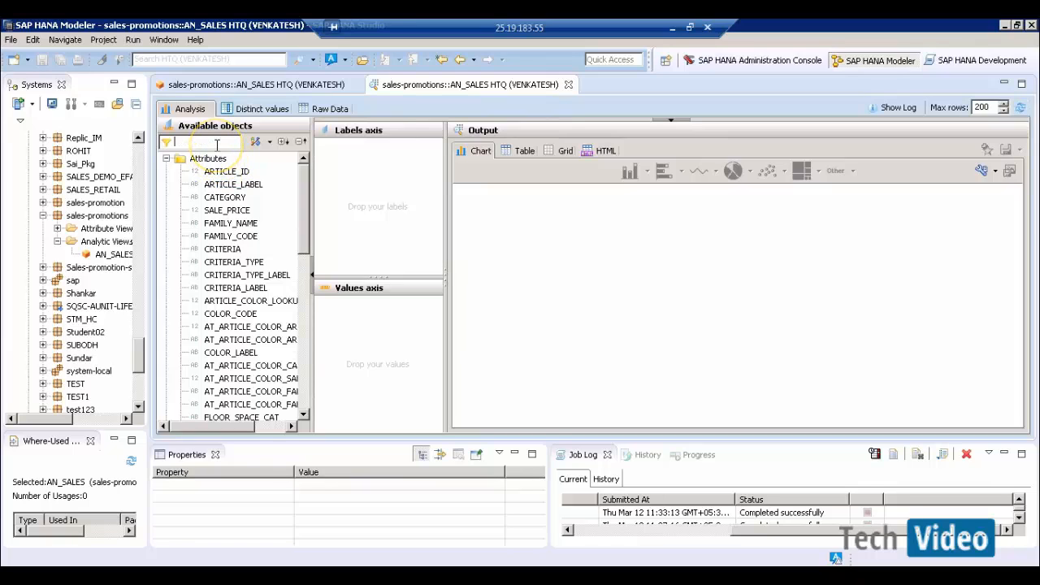
type("SHOP")
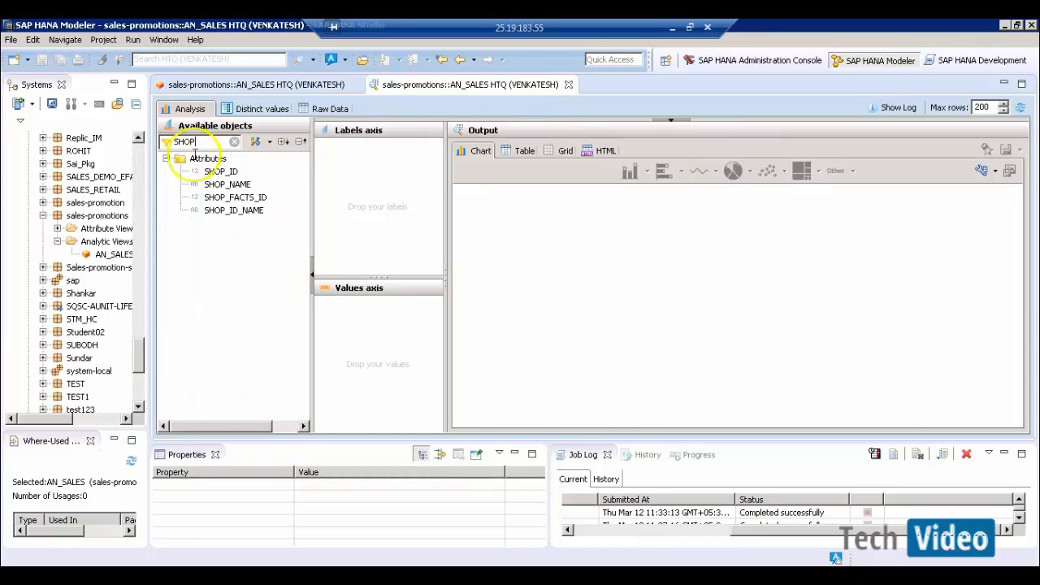
left_click_drag(235, 210, 400, 194)
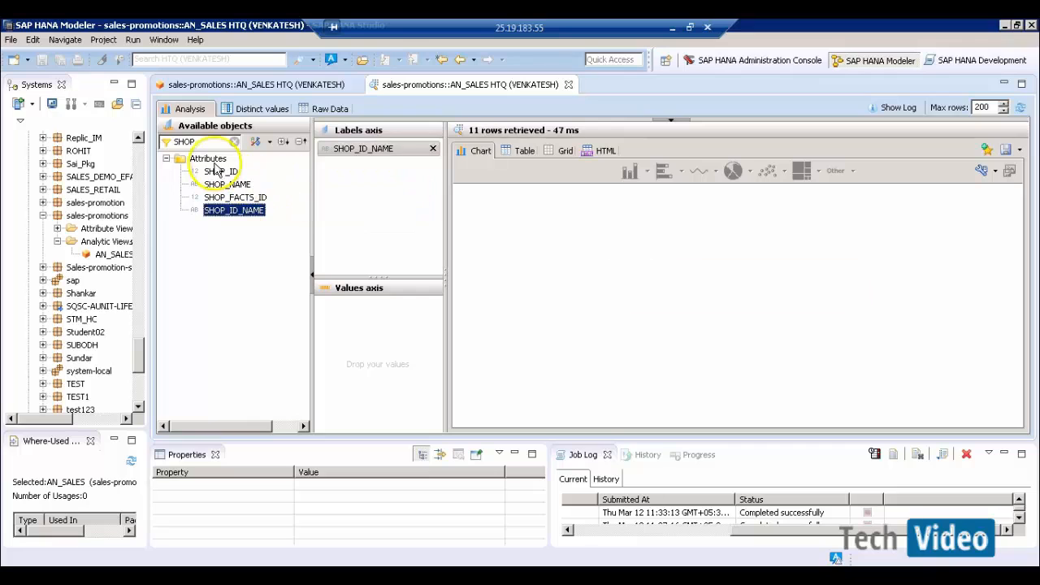
left_click_drag(197, 143, 161, 142)
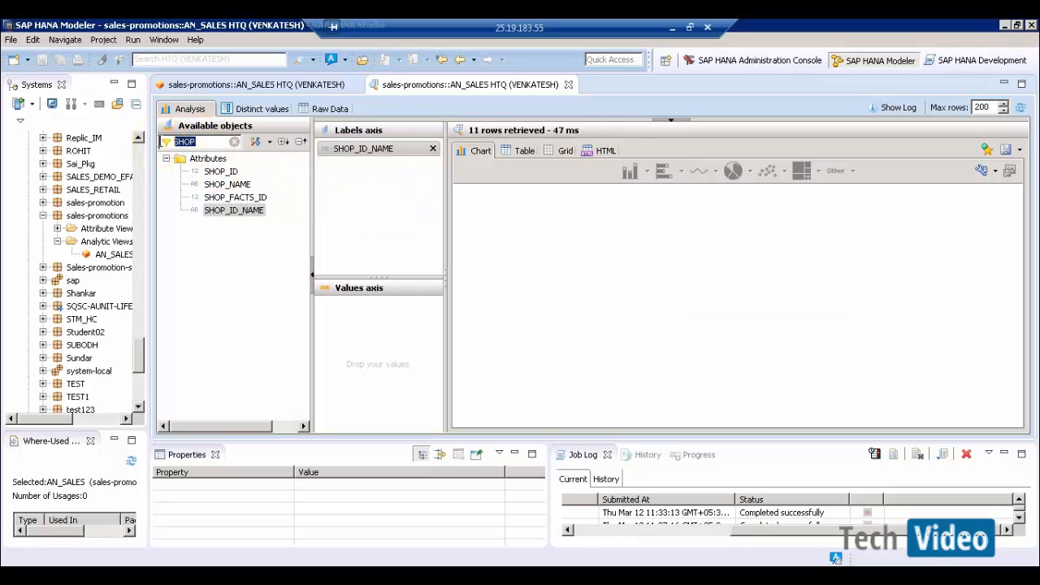
- Add AMOUNT_SOLD and ARTICLE_COUNT as values, show as a table, and check Boston Newbury's figures
type("AMO")
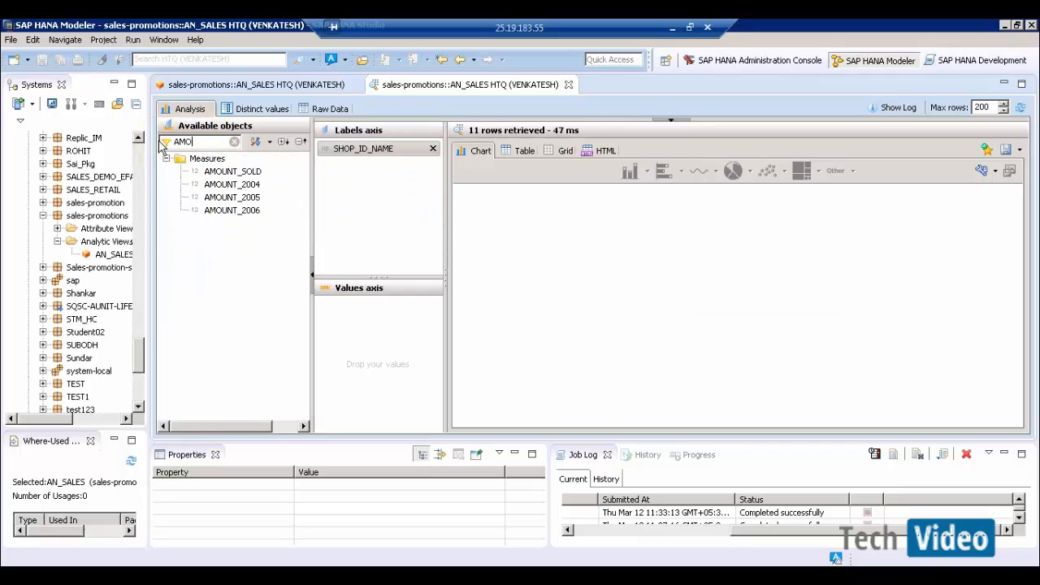
left_click(244, 171)
left_click_drag(234, 171, 351, 309)
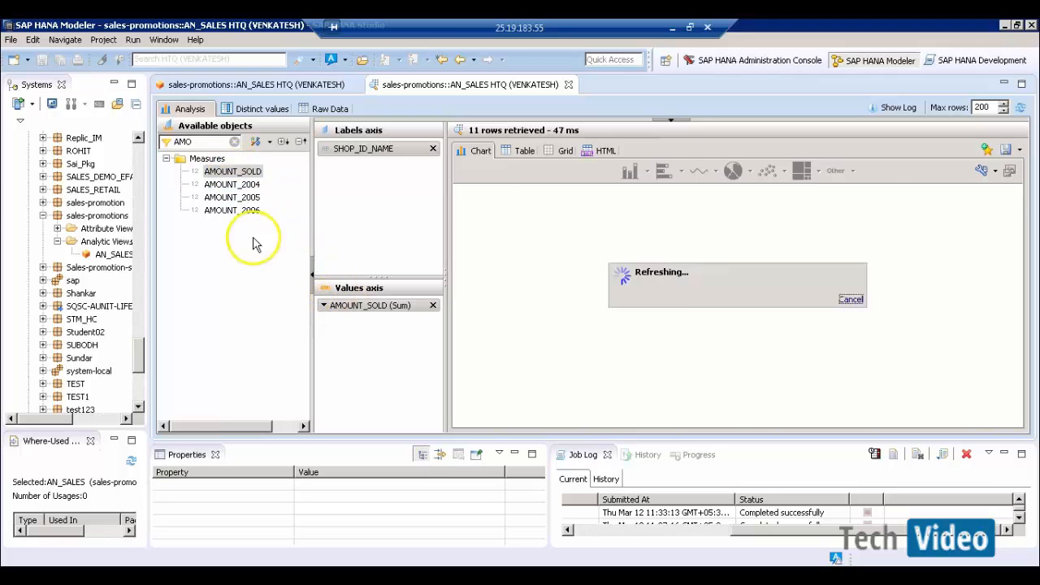
left_click(210, 148)
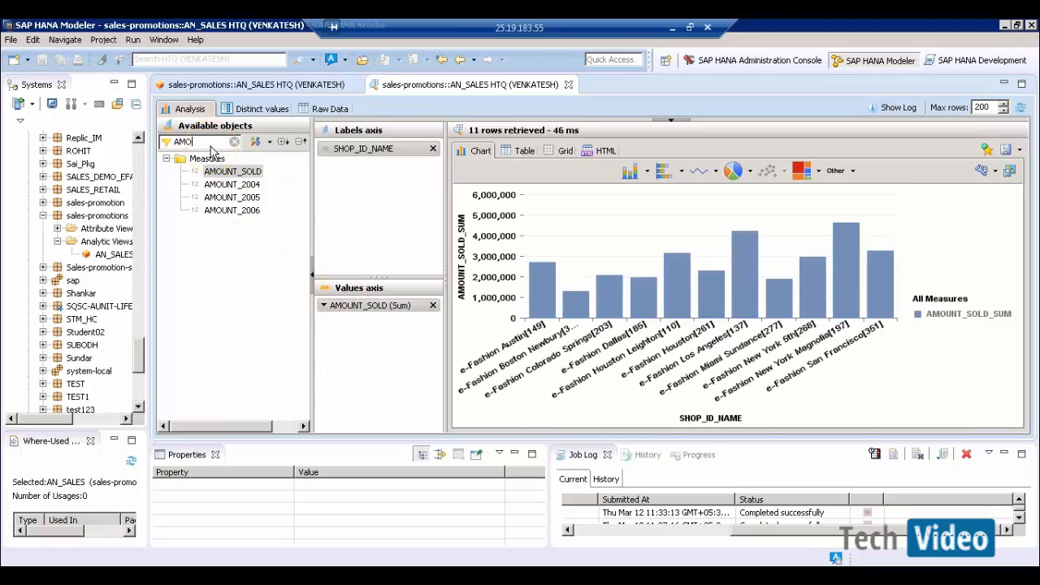
key("BackSpace")
key("BackSpace")
type("RTI")
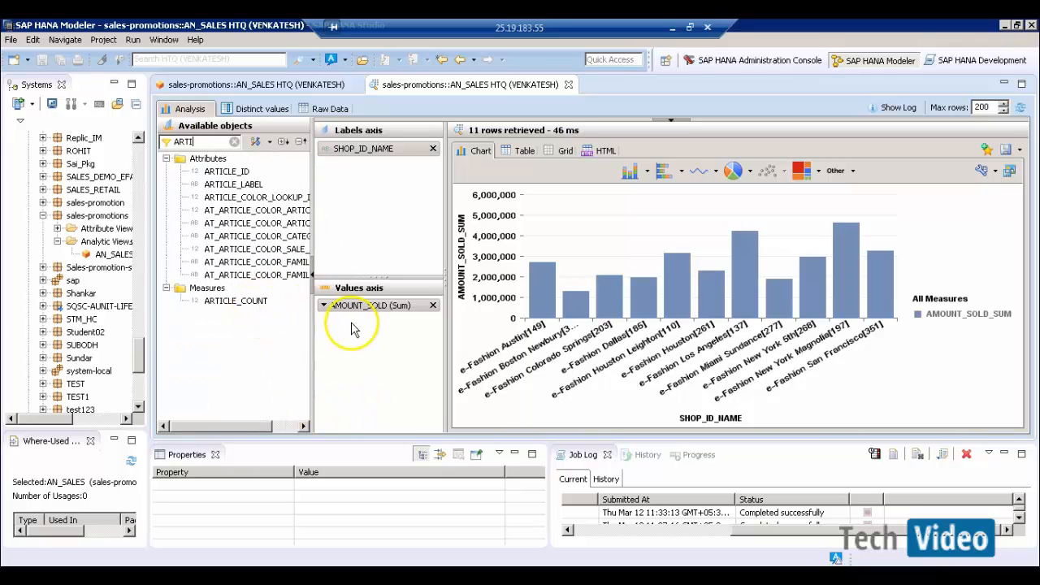
left_click_drag(351, 327, 350, 303)
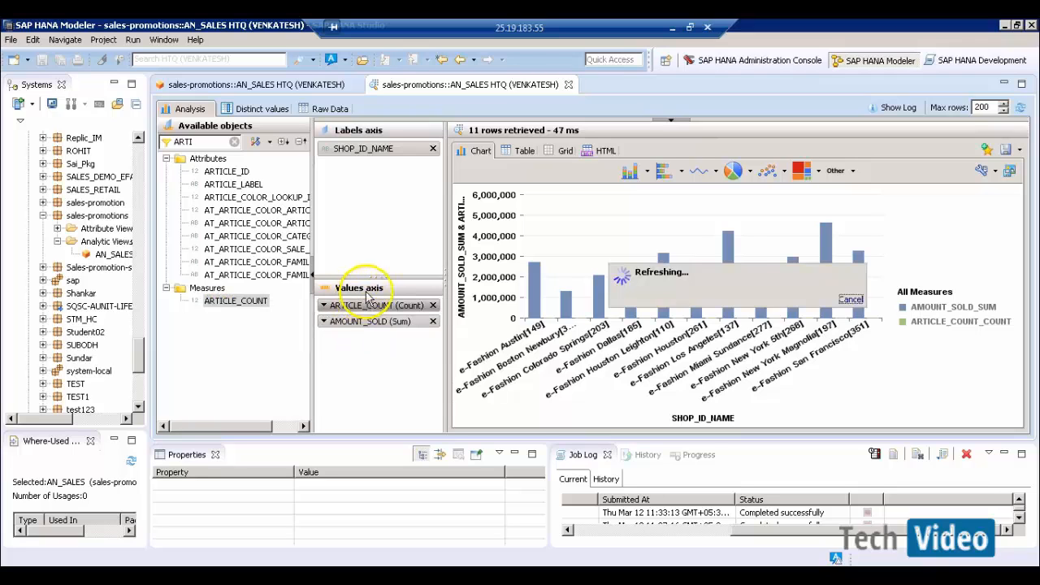
left_click(522, 150)
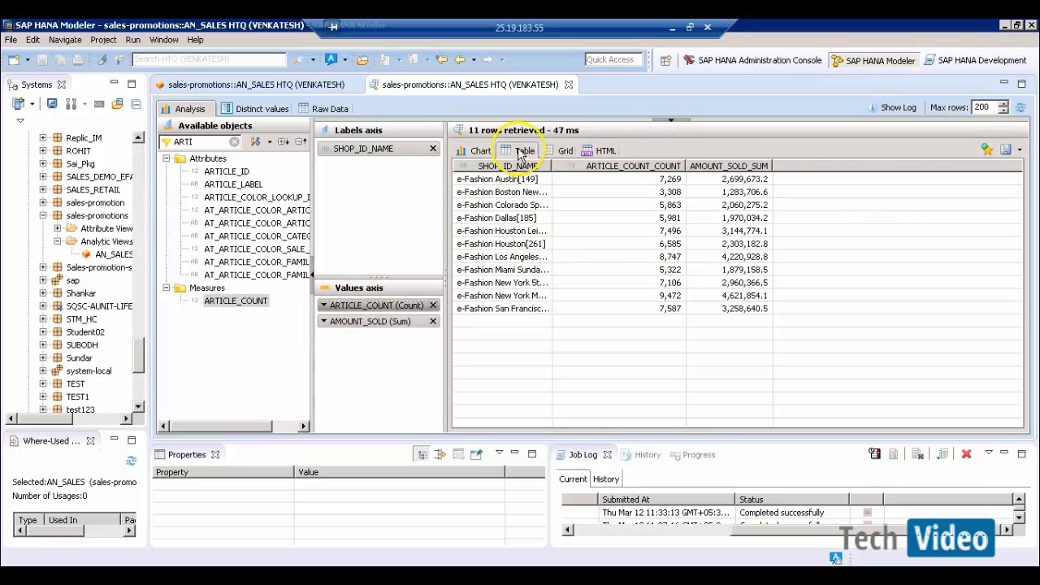
left_click(655, 195)
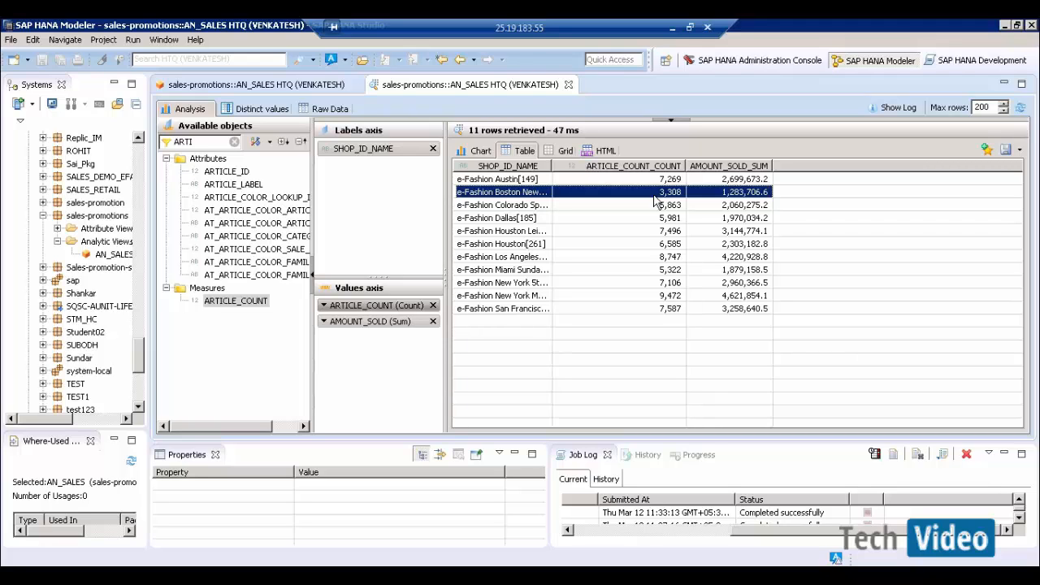
- Close the preview and start a new counter named ARTICLE_D_COUNT from Calculated Columns
left_click(568, 85)
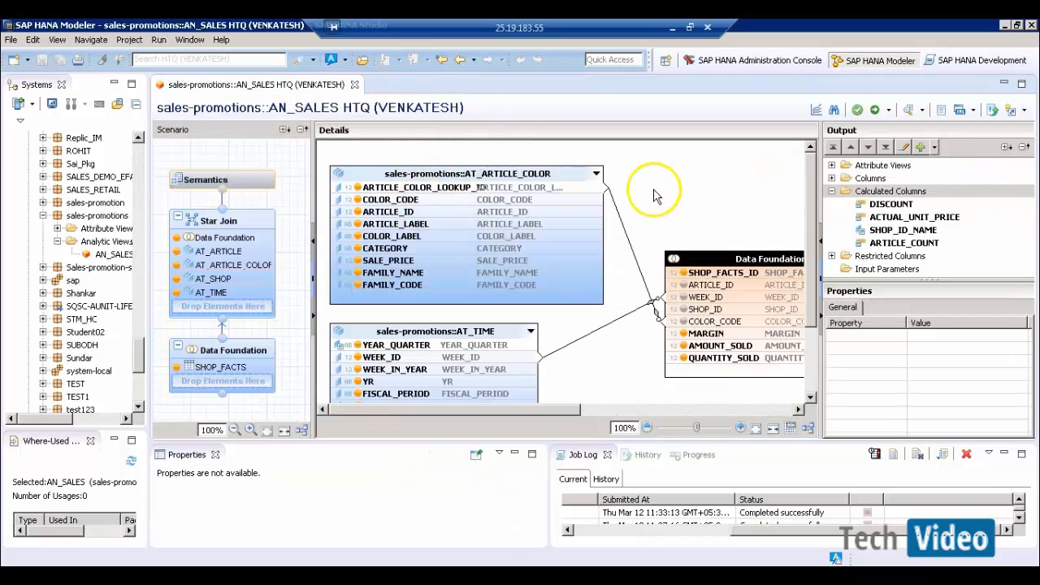
left_click(657, 197)
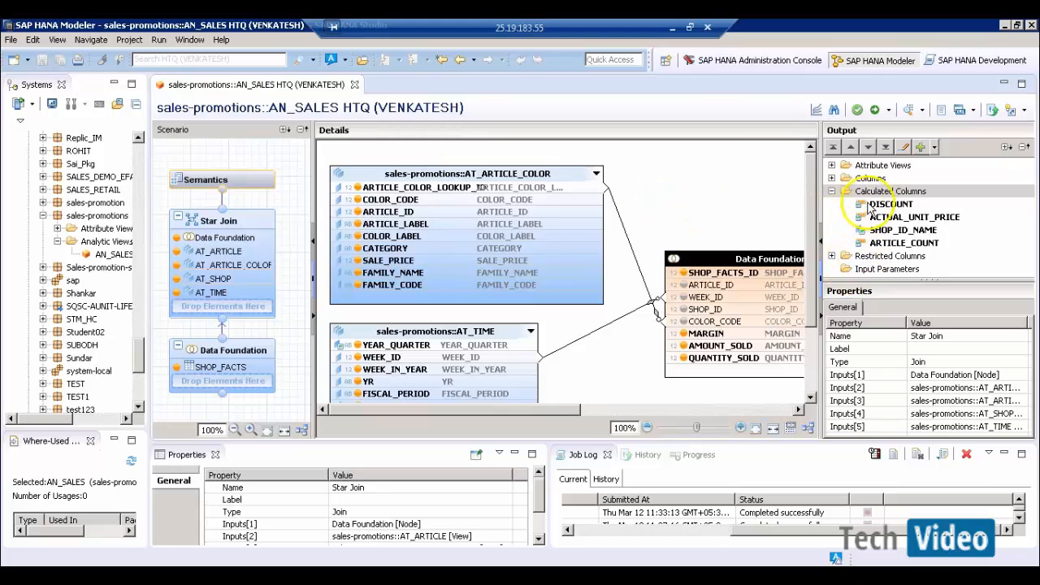
right_click(871, 194)
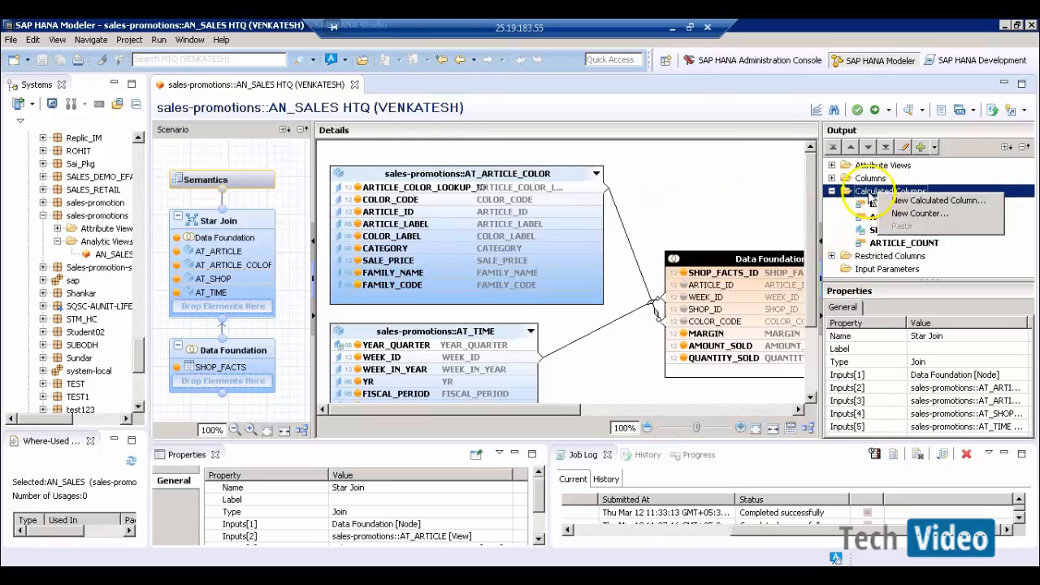
left_click(919, 214)
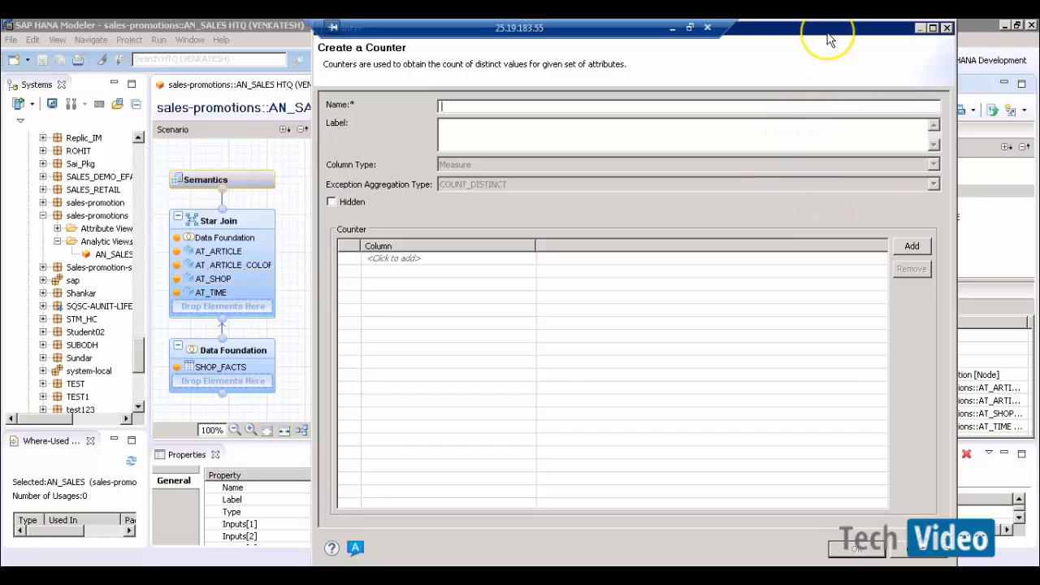
left_click_drag(827, 34, 828, 52)
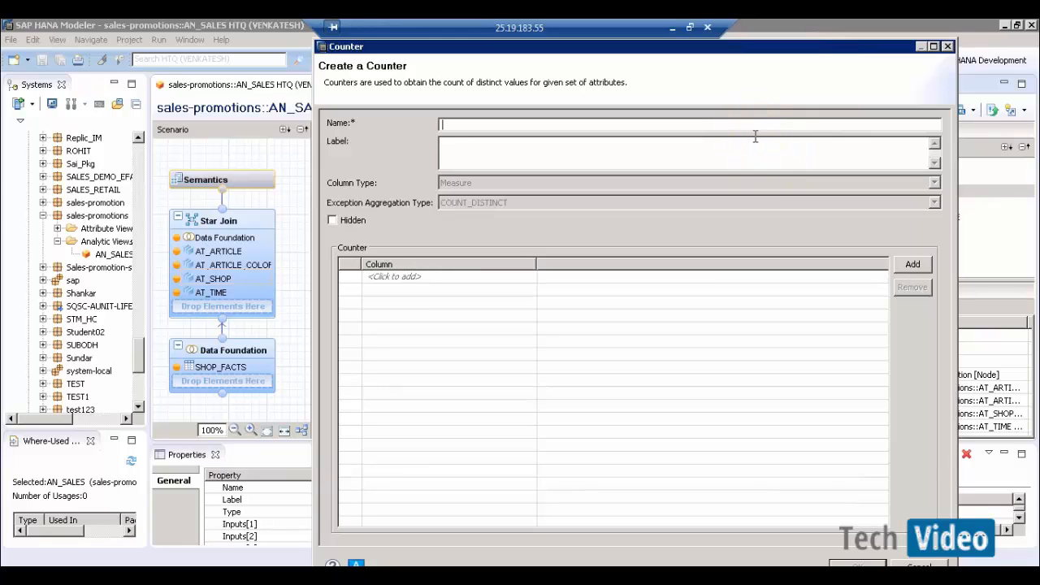
type("ARTIC")
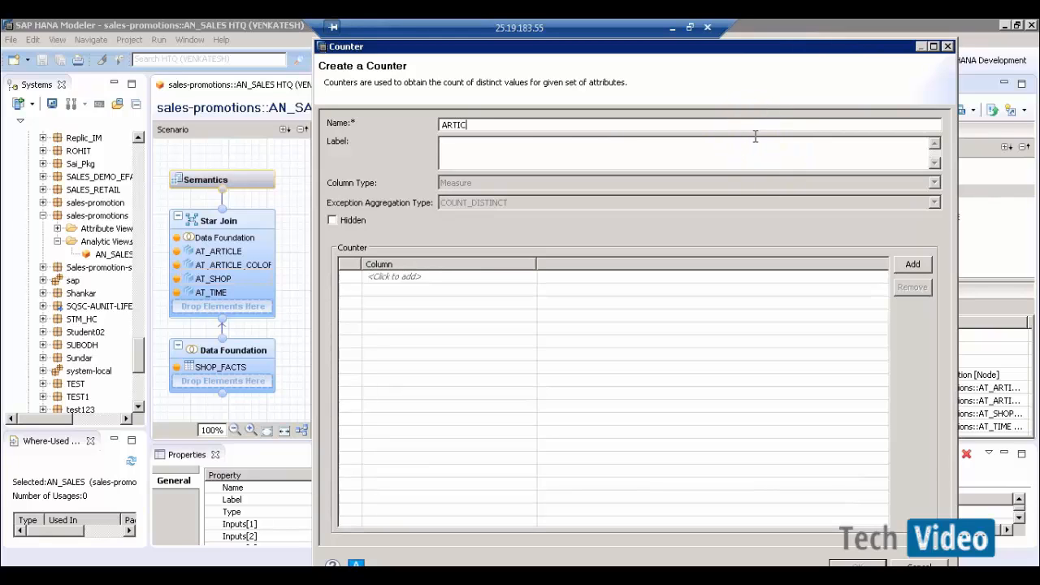
key("BackSpace")
key("BackSpace")
key("Tab")
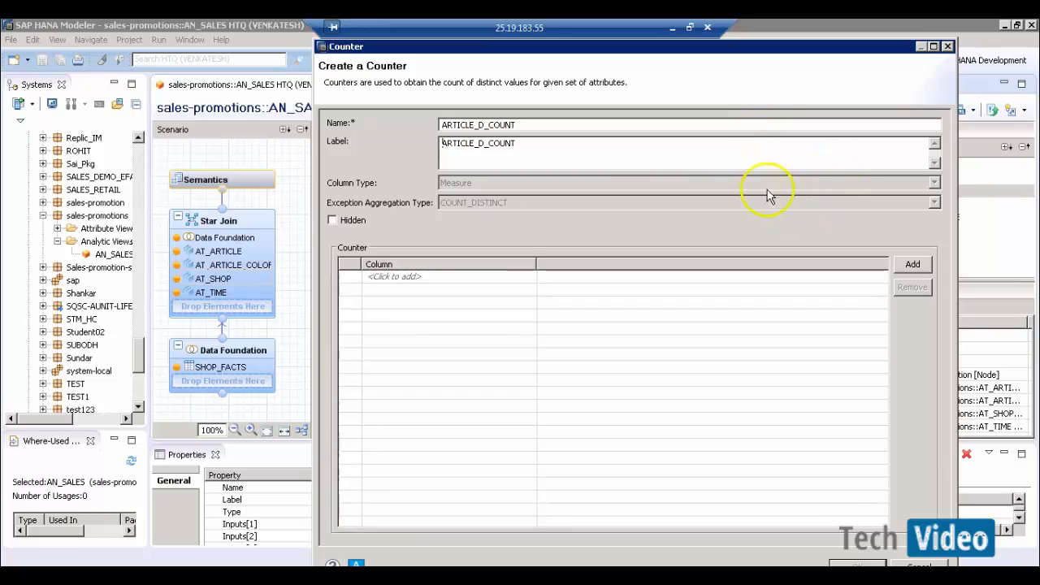
- Make the counter count distinct AT_ARTICLE.ARTICLE_ID values and confirm it
left_click(432, 278)
left_click(529, 278)
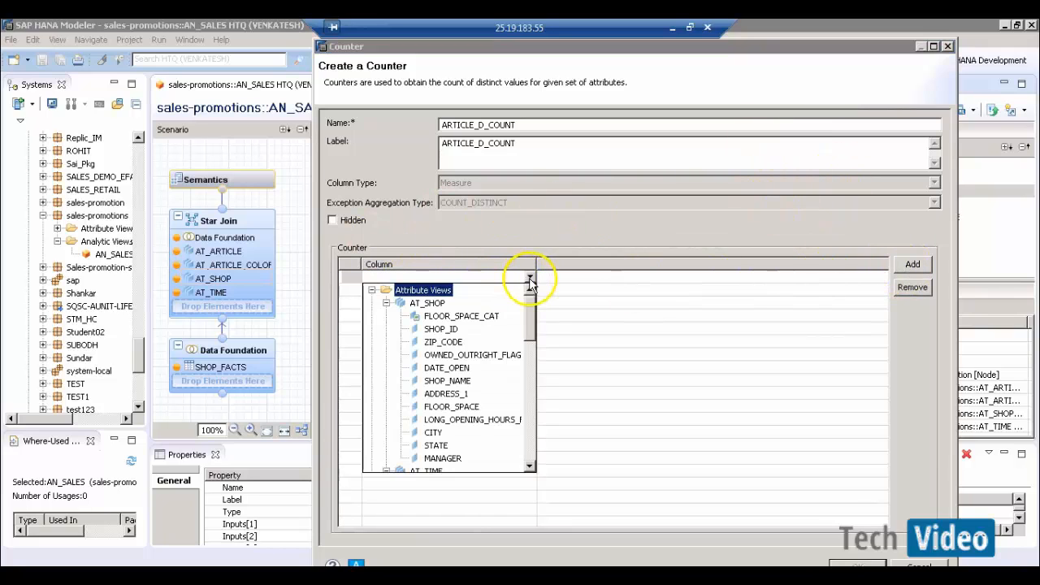
left_click(531, 387)
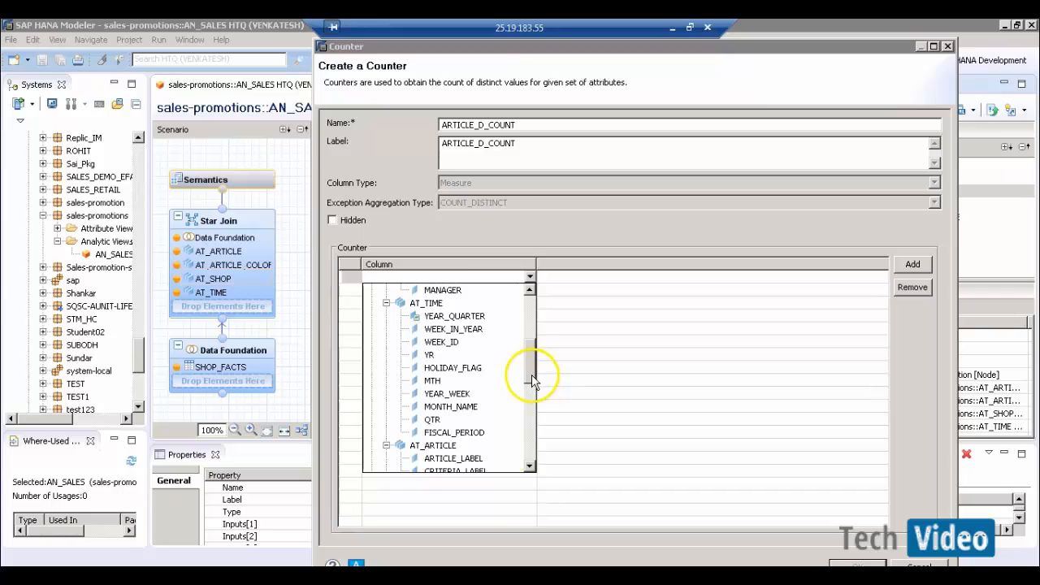
left_click_drag(533, 380, 547, 418)
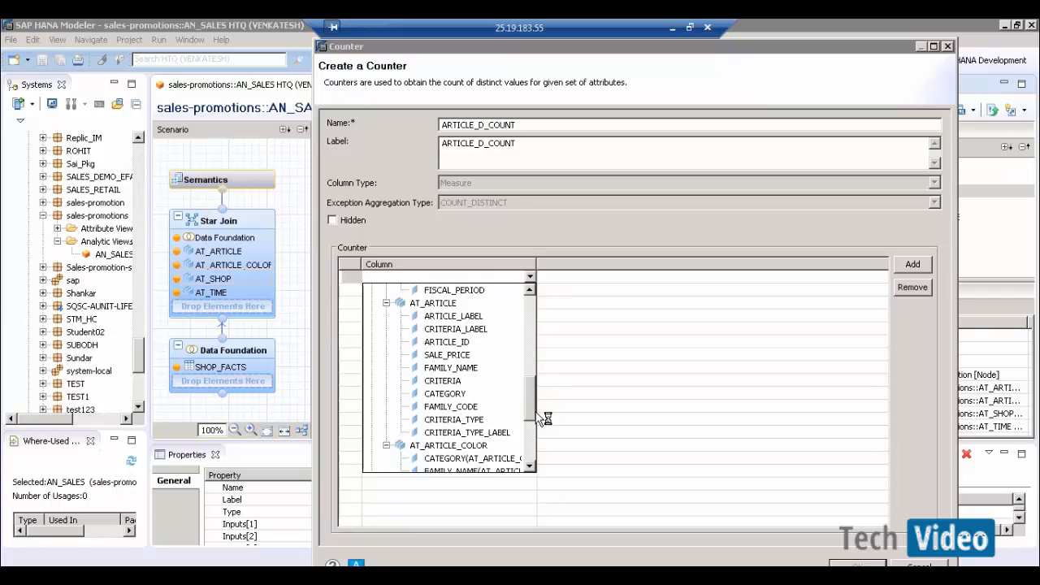
left_click(460, 345)
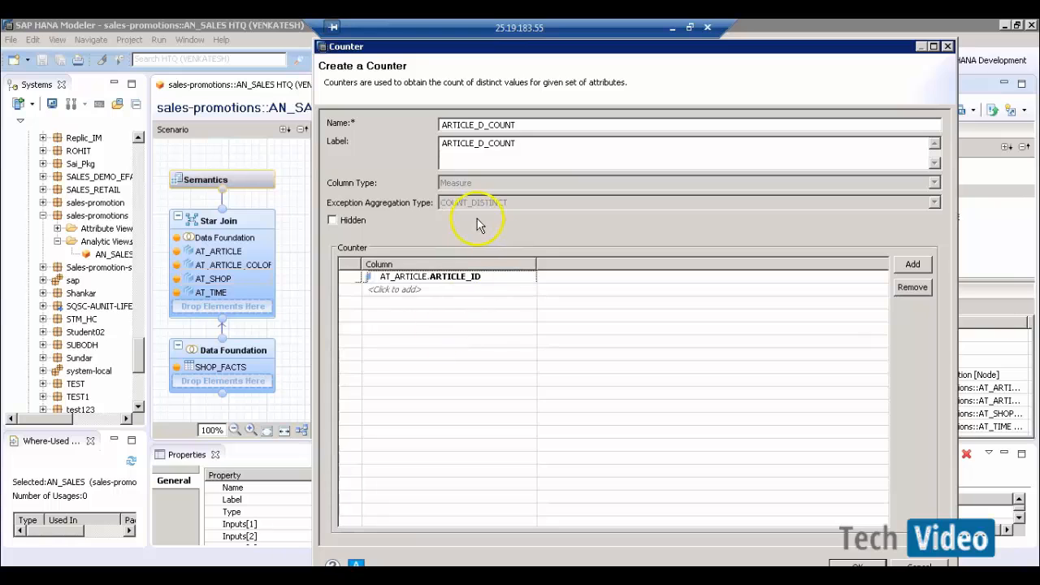
left_click(861, 567)
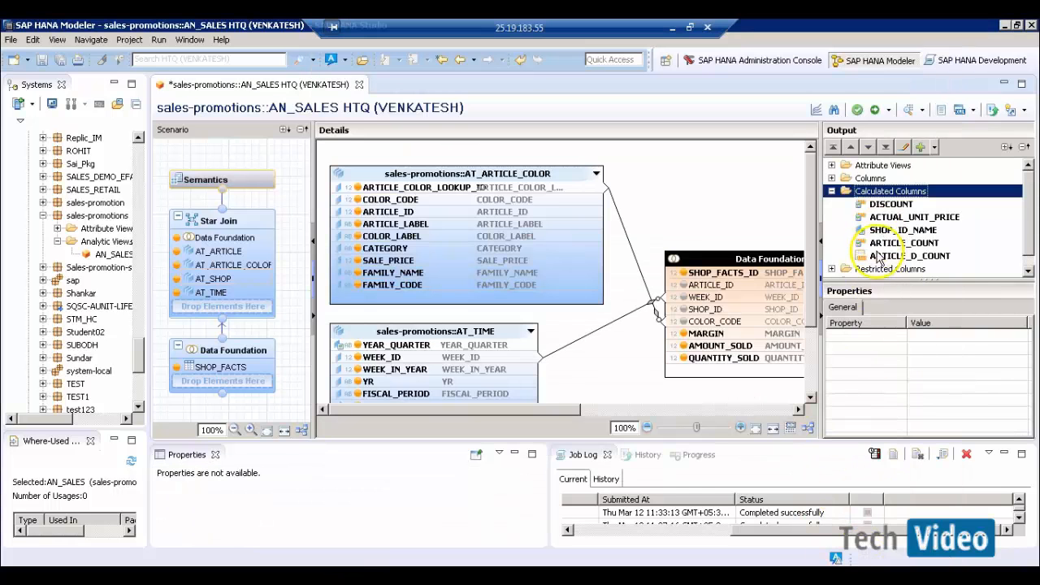
- Save and activate AN_SALES, then preview it with SHOP_ID_NAME on the labels axis
left_click(873, 110)
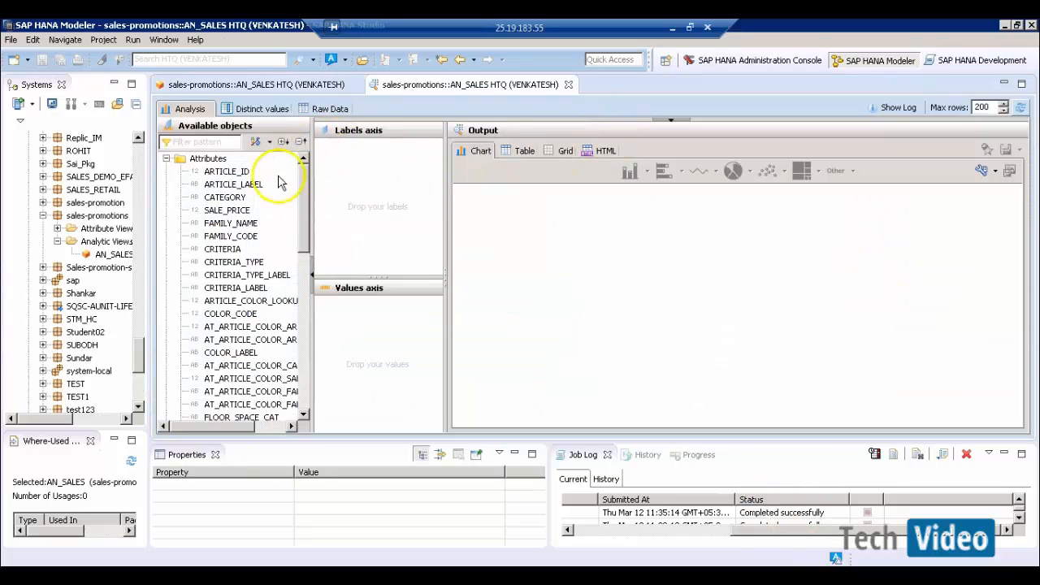
left_click(205, 139)
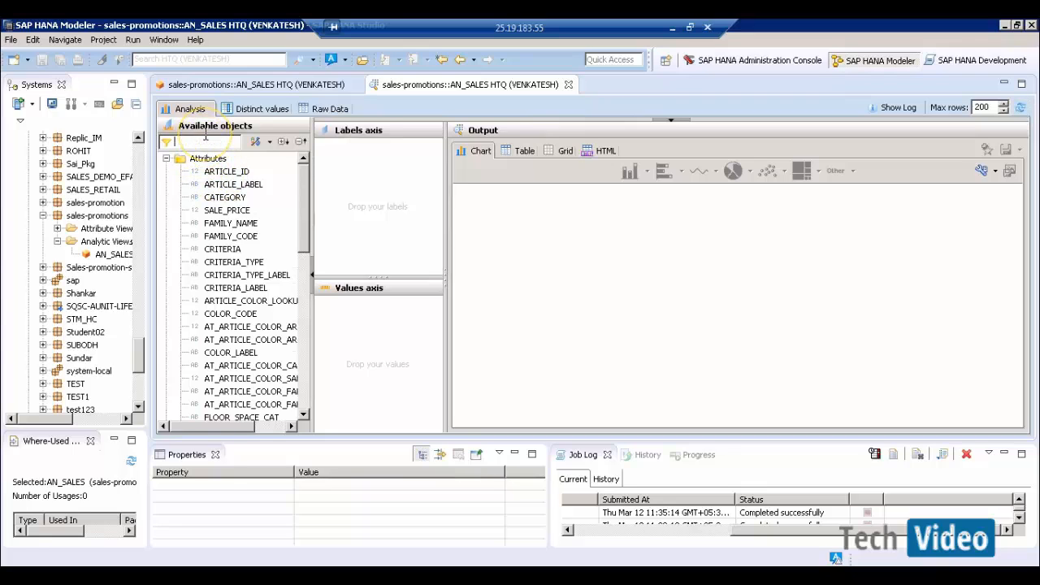
type("SHOP")
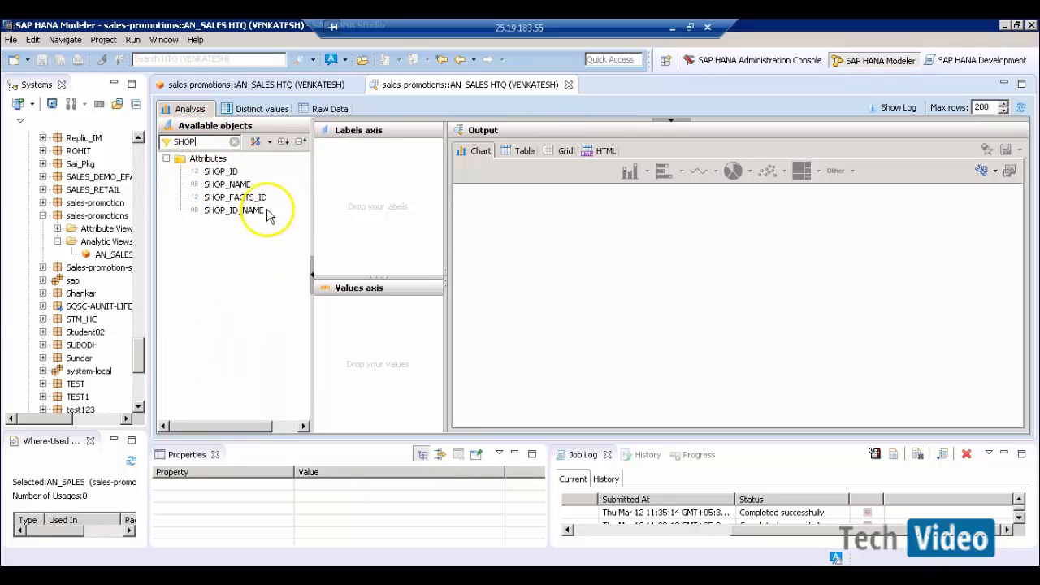
left_click_drag(256, 209, 337, 193)
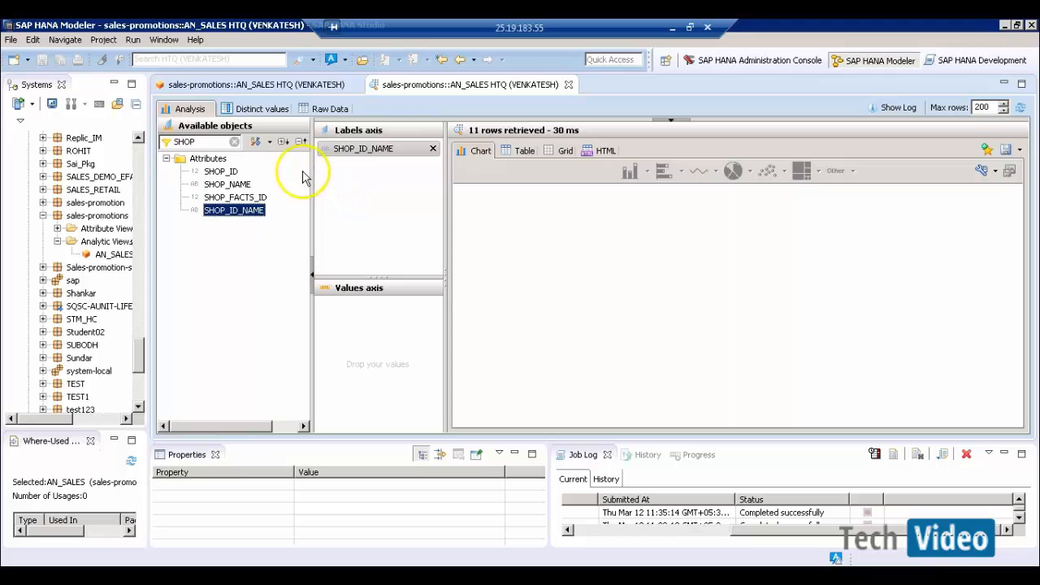
key("BackSpace")
key("BackSpace")
key("BackSpace")
key("BackSpace")
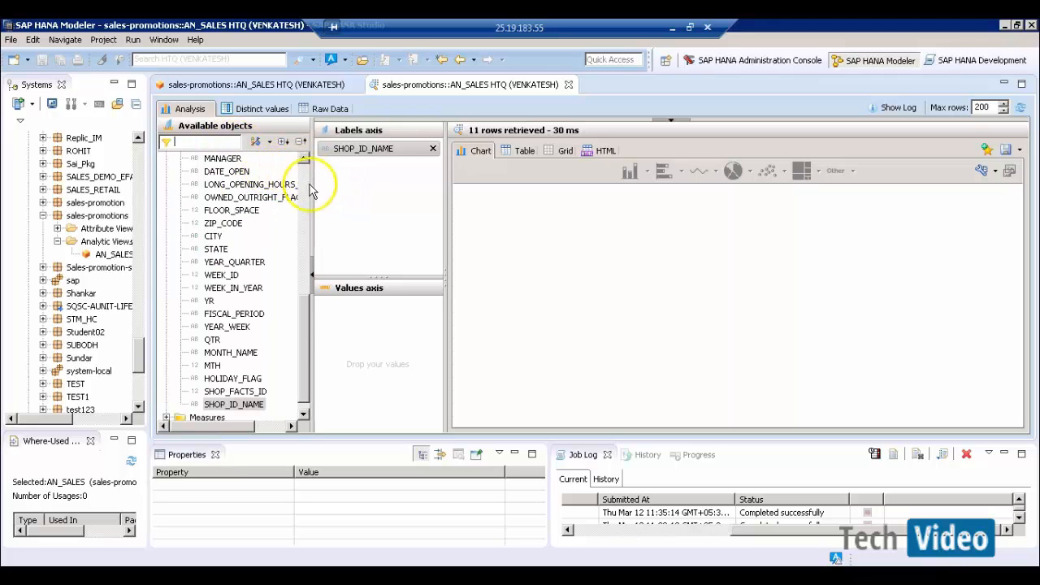
scroll(302, 350, "down", 1)
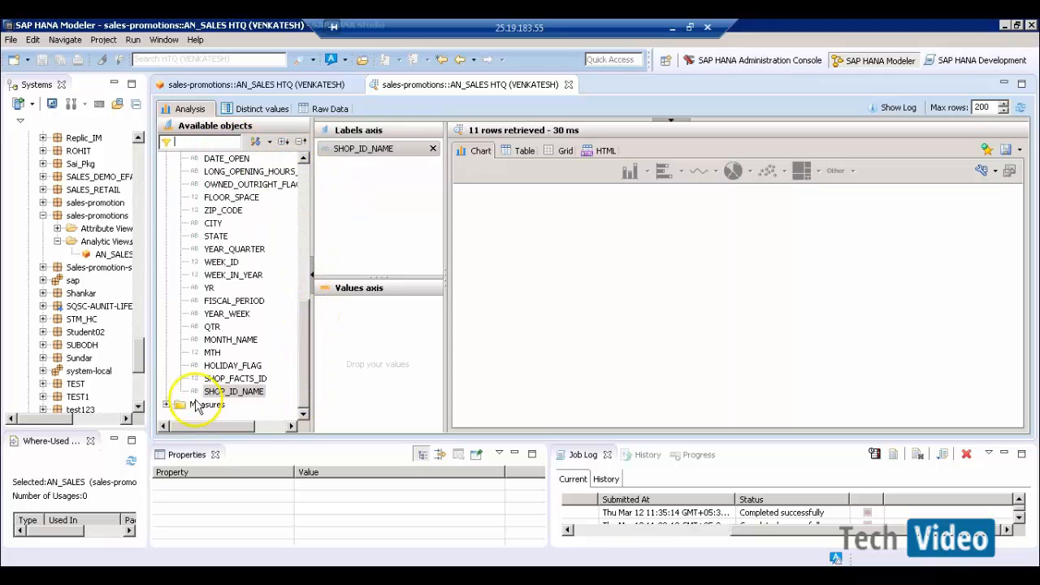
left_click(166, 404)
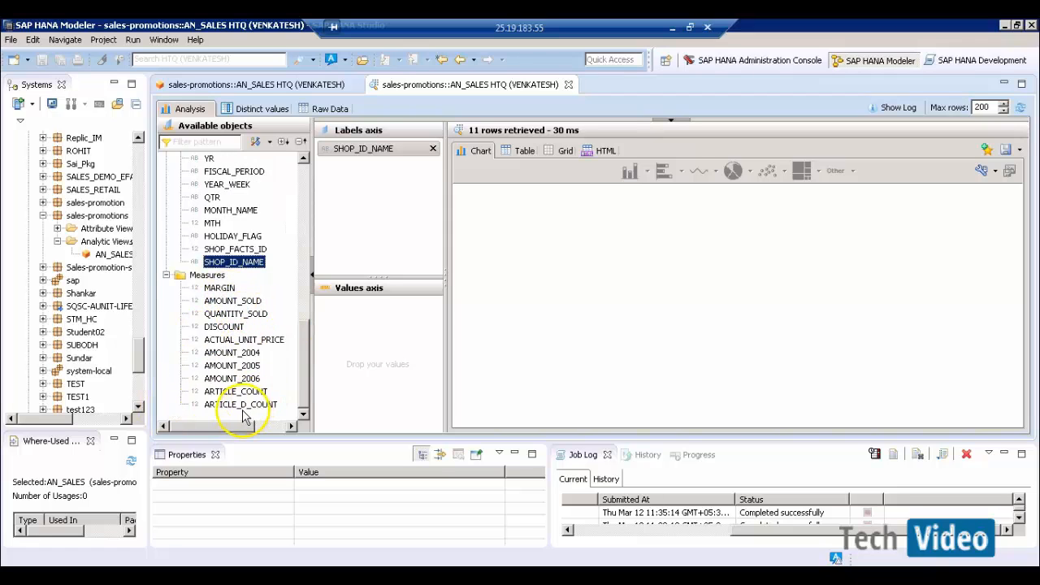
- Tabulate ARTICLE_D_COUNT and AMOUNT_SOLD per shop, widen shop names, and compare the e-Fashion Boston row
left_click_drag(260, 404, 378, 325)
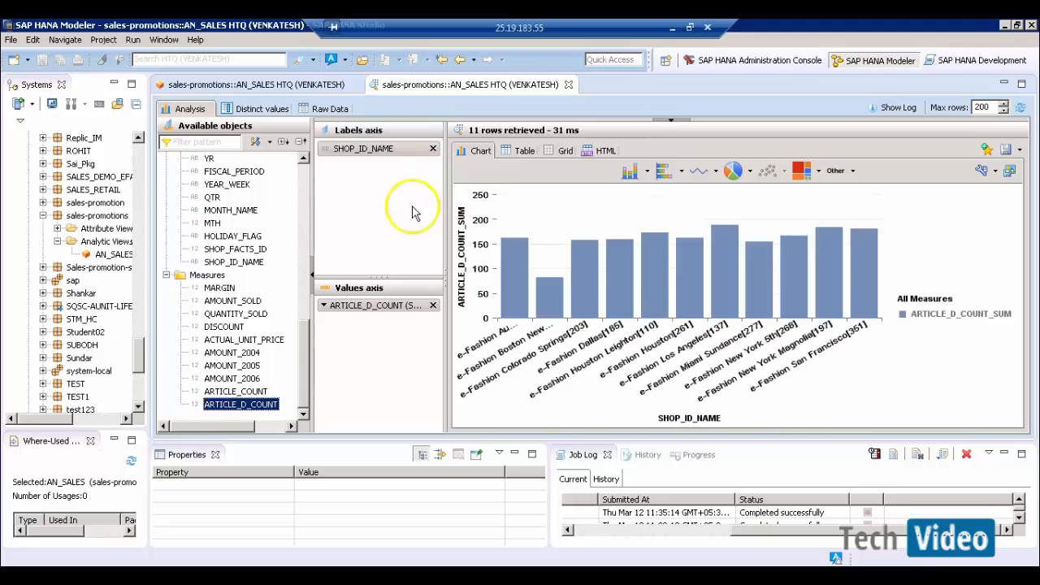
left_click(521, 151)
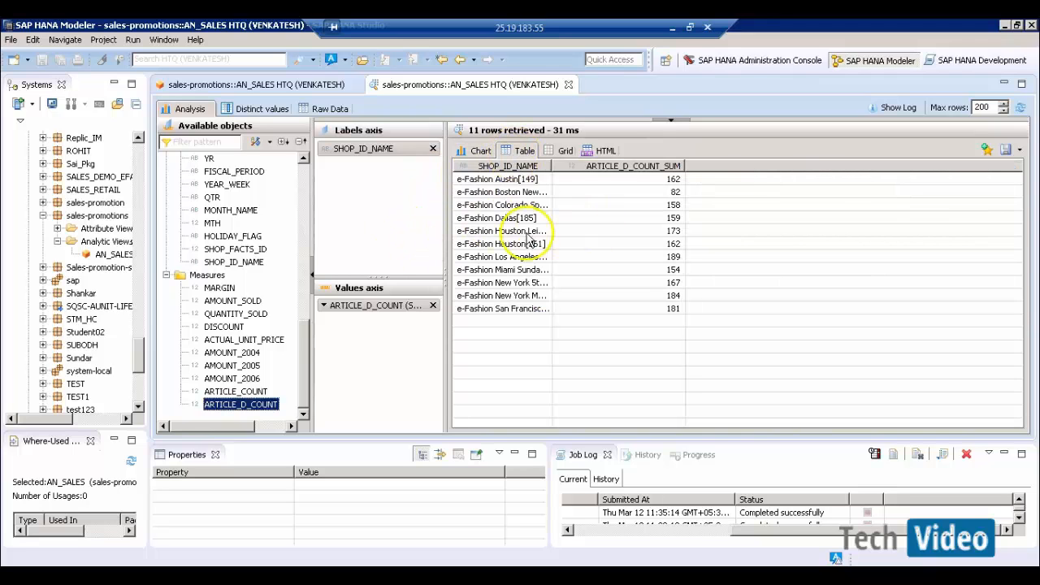
left_click_drag(552, 167, 617, 167)
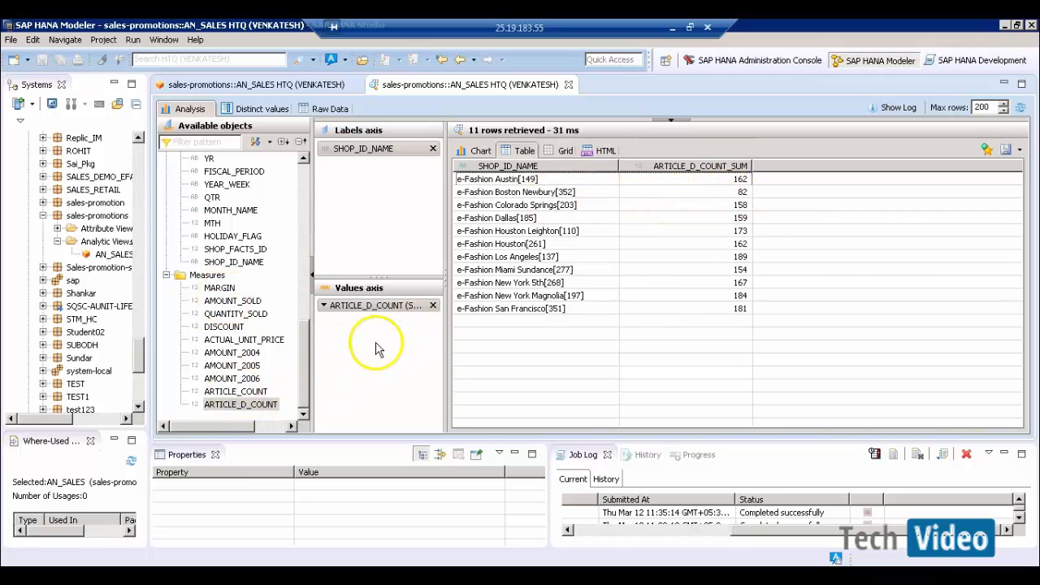
left_click_drag(232, 300, 376, 343)
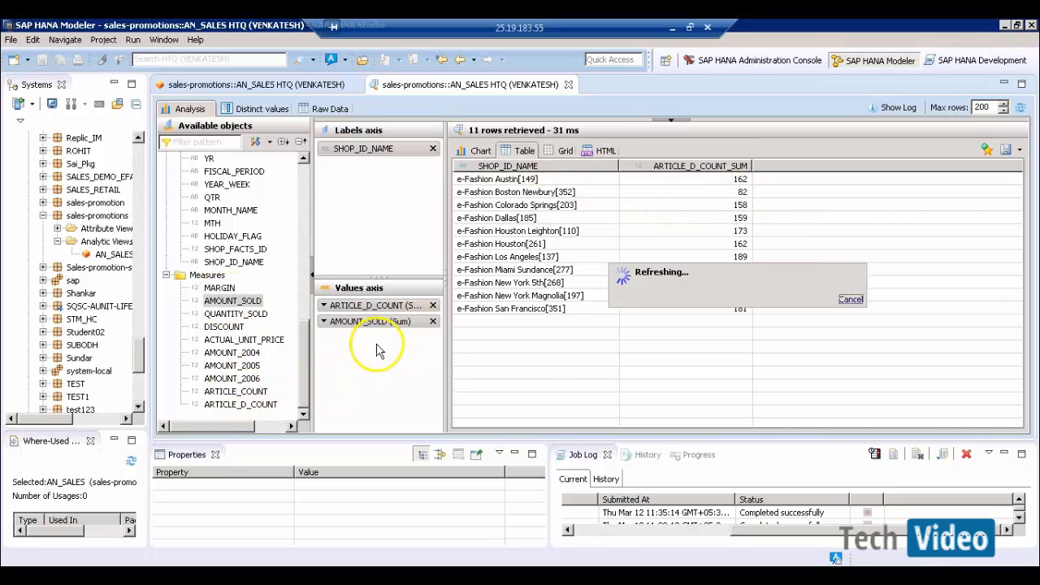
left_click(665, 195)
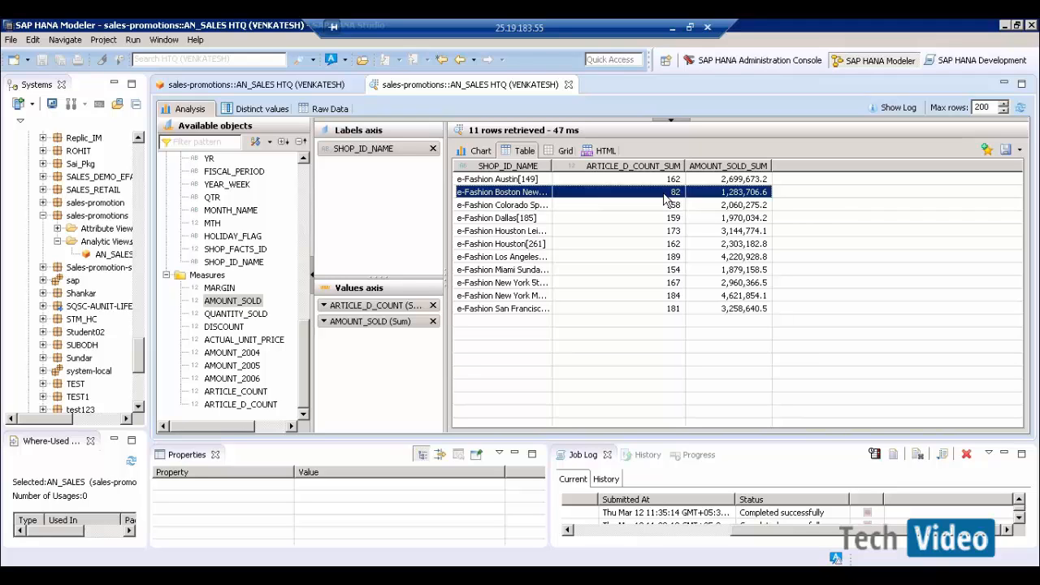
left_click(671, 231)
- Close the data preview and open AN_SALES's Data Foundation to show the SHOP_FACTS table
left_click(569, 85)
left_click(568, 84)
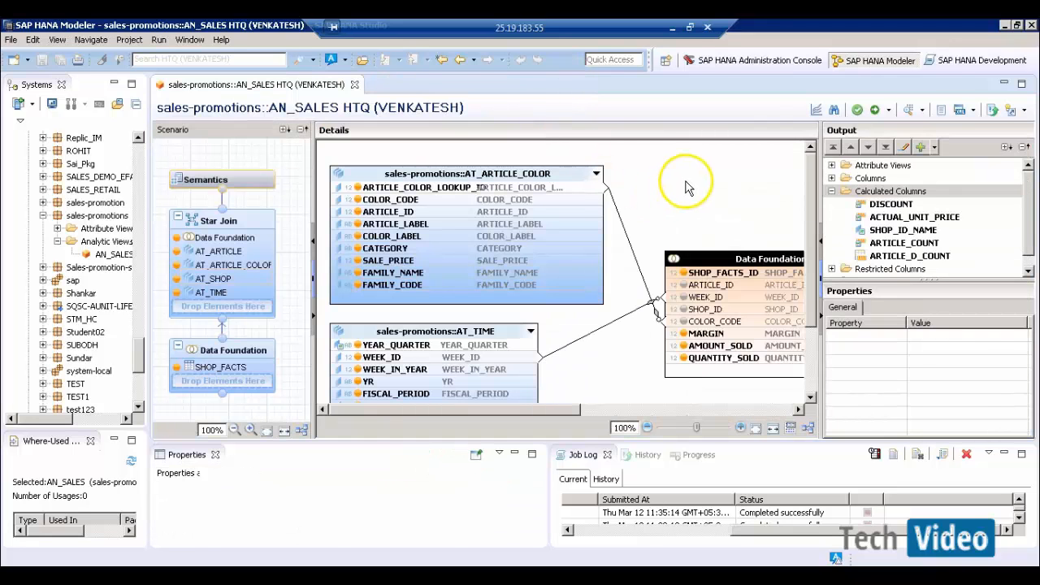
left_click(686, 181)
left_click_drag(1029, 234, 1031, 243)
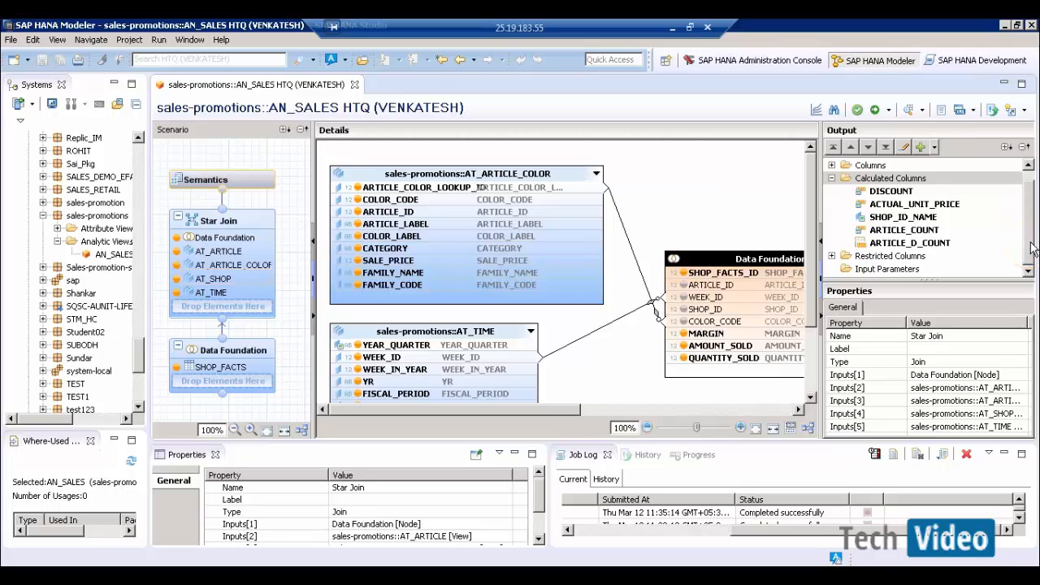
left_click(252, 377)
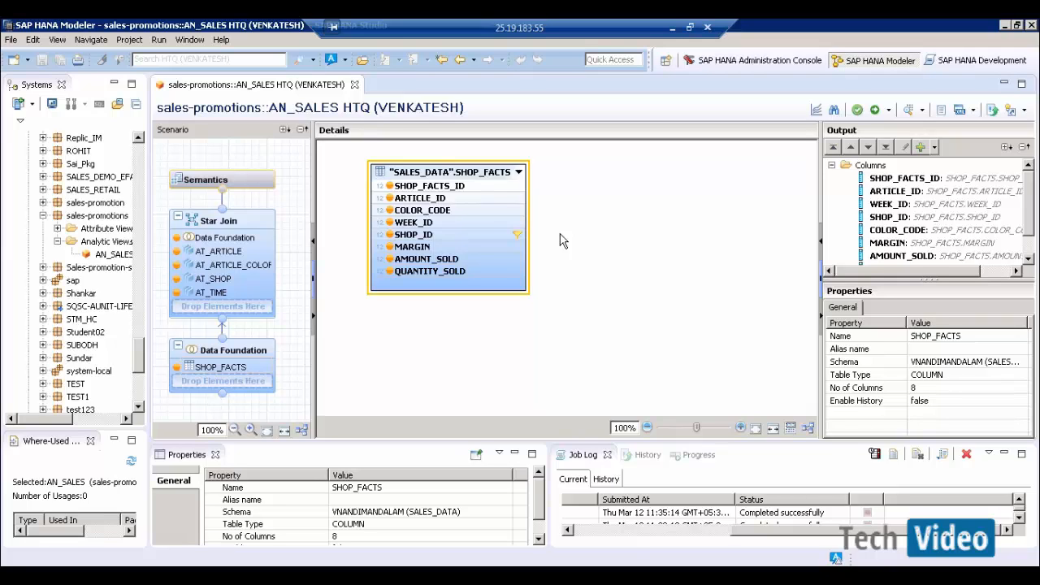
mouse_move(497, 238)
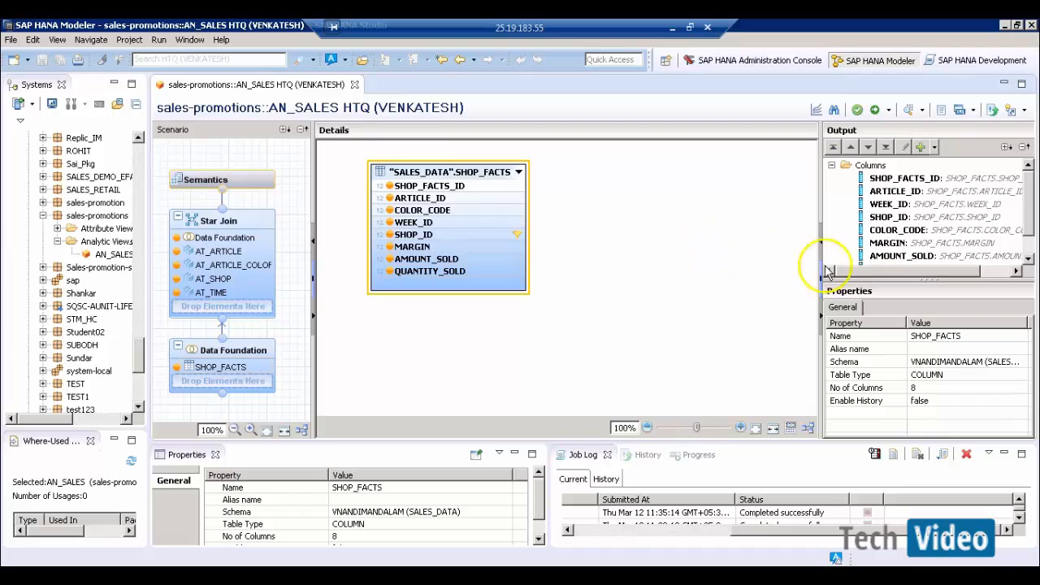
left_click(1027, 258)
left_click(1027, 259)
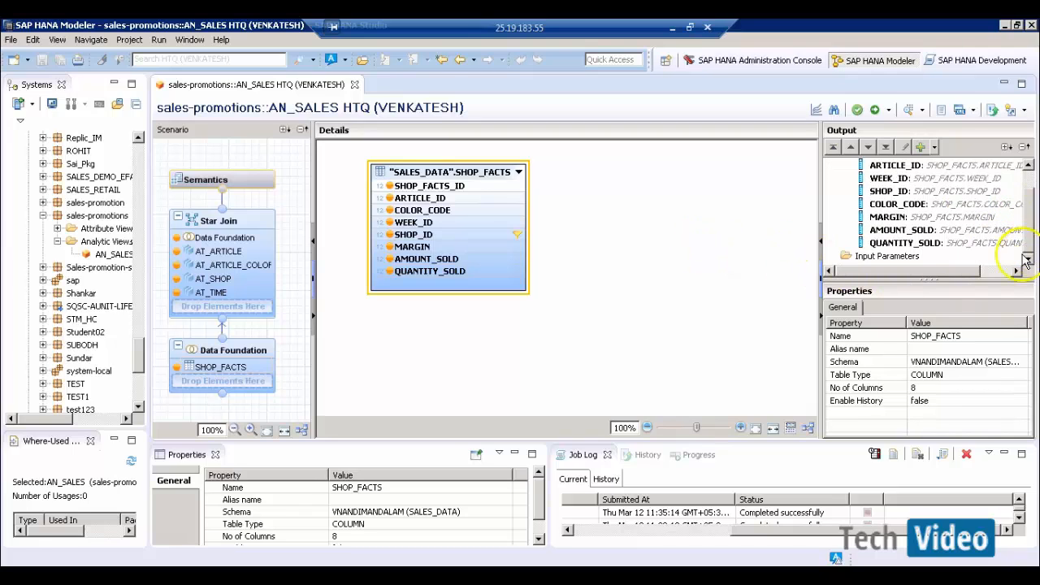
left_click(886, 256)
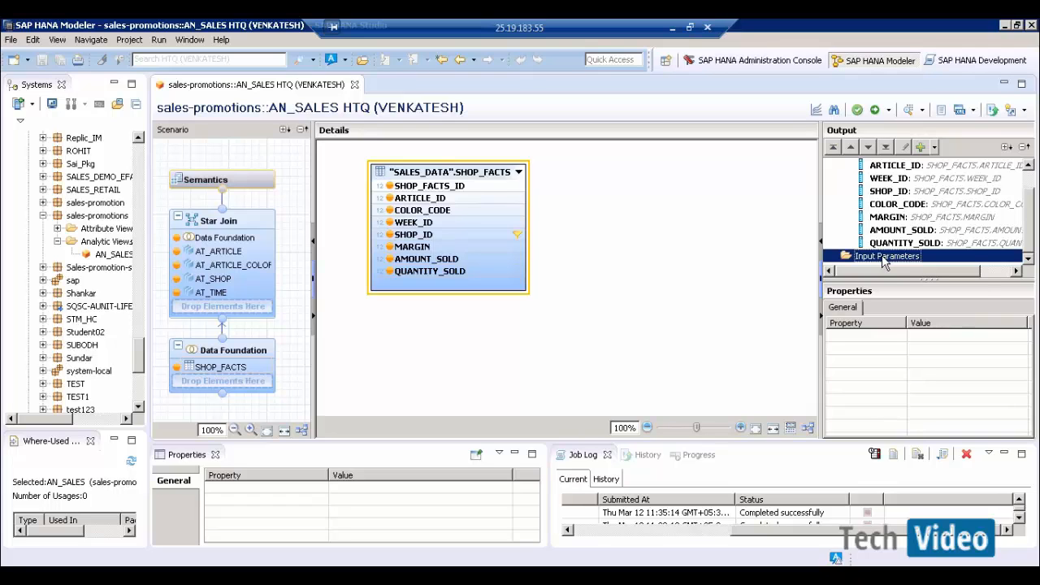
- Create an input parameter named and labelled CALENDAR_YEAR and list its parameter types
right_click(885, 262)
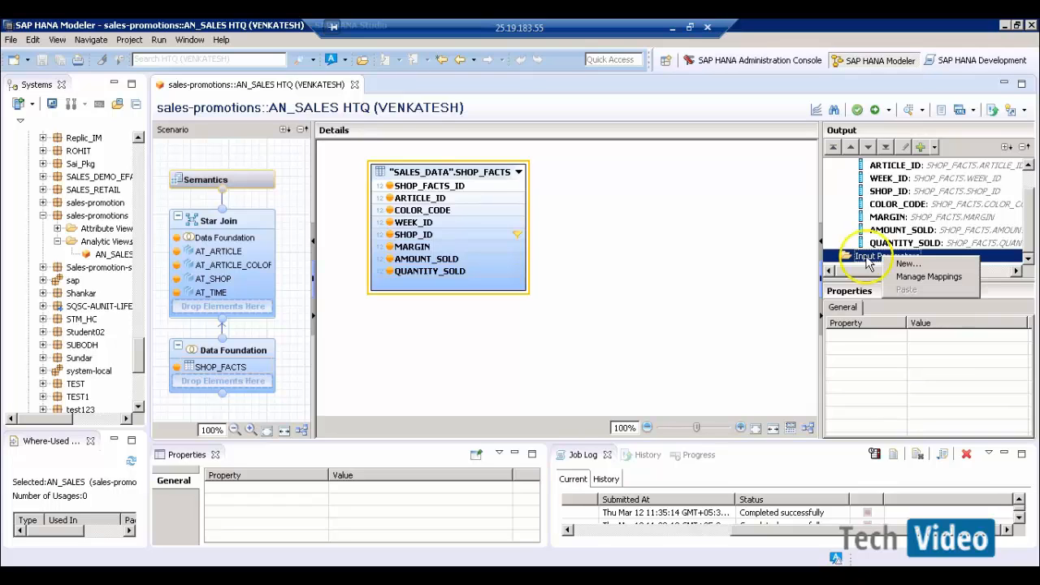
left_click(919, 268)
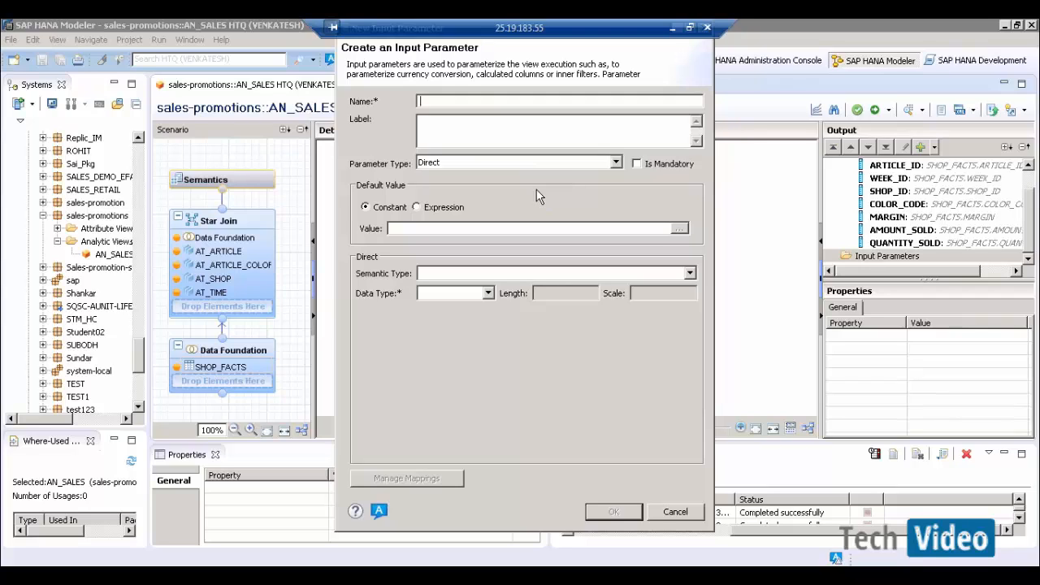
type("CALENDAR_YEAR")
key("Tab")
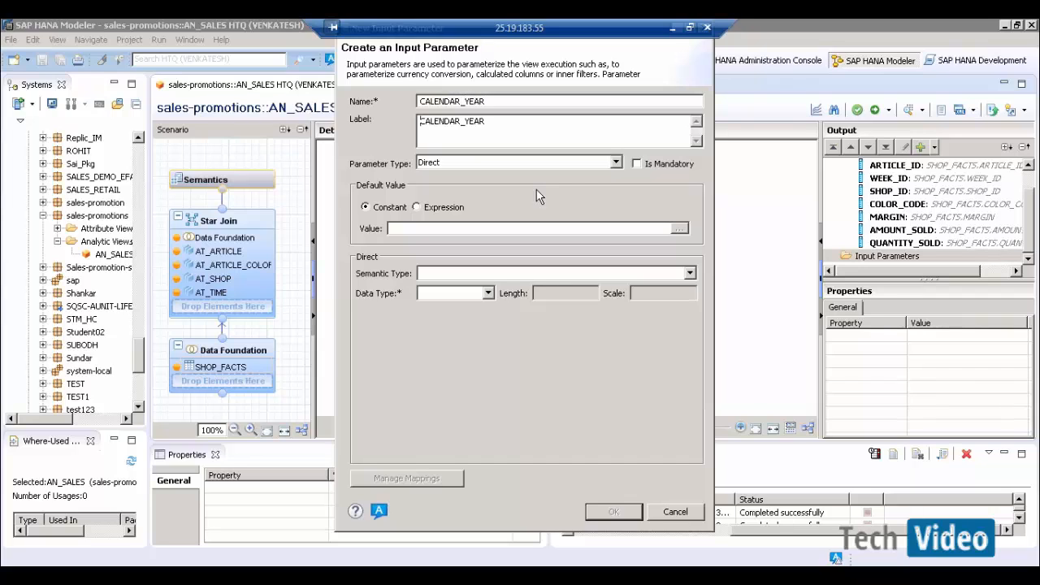
left_click(575, 166)
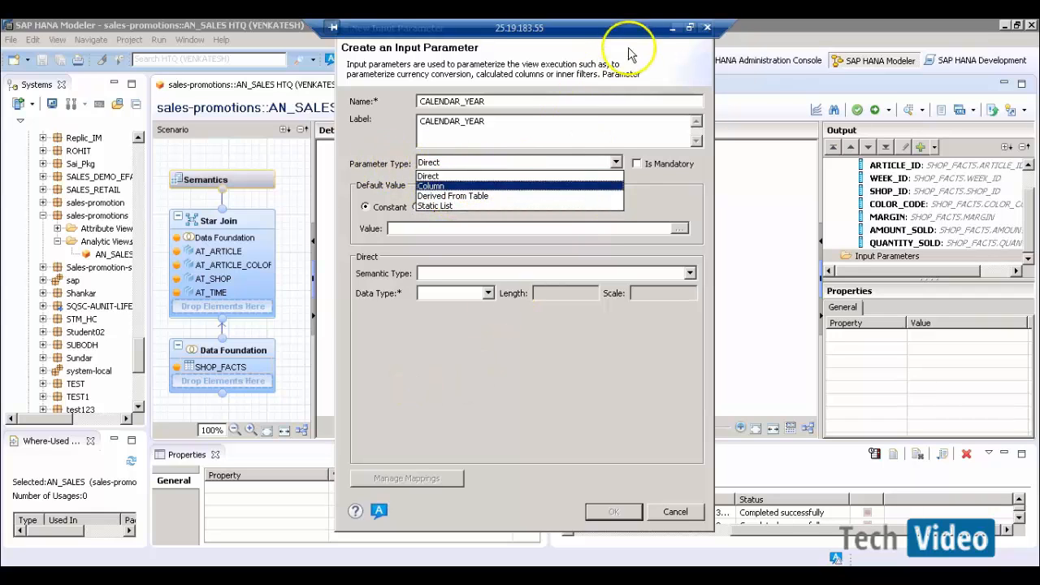
- Below the table in the Word notes, add the heading 'Parameter types in IP:'
left_click(673, 31)
triple_click(441, 264)
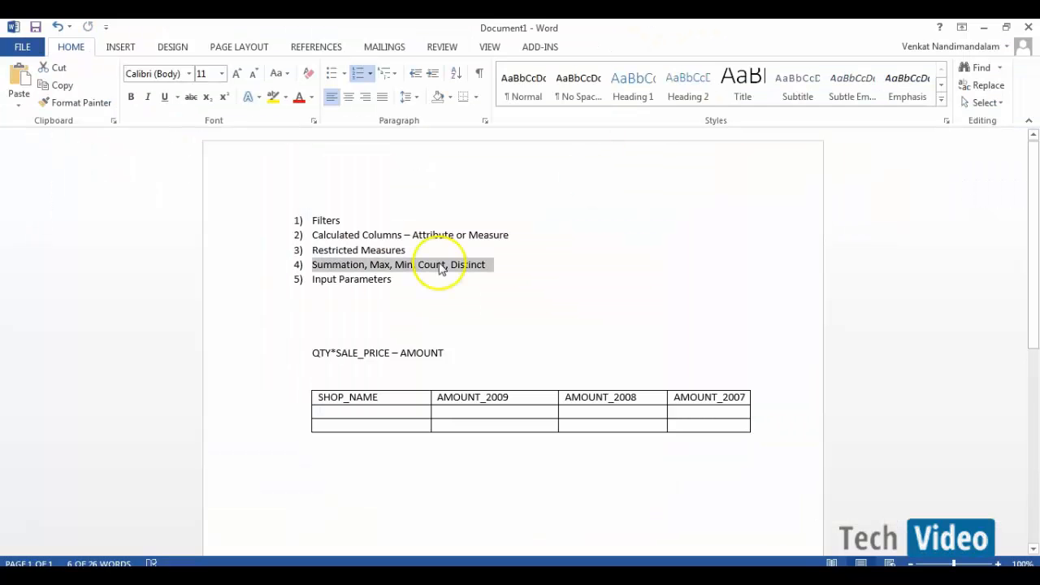
scroll(460, 309, "down", 2)
scroll(460, 309, "down", 3)
left_click(303, 321)
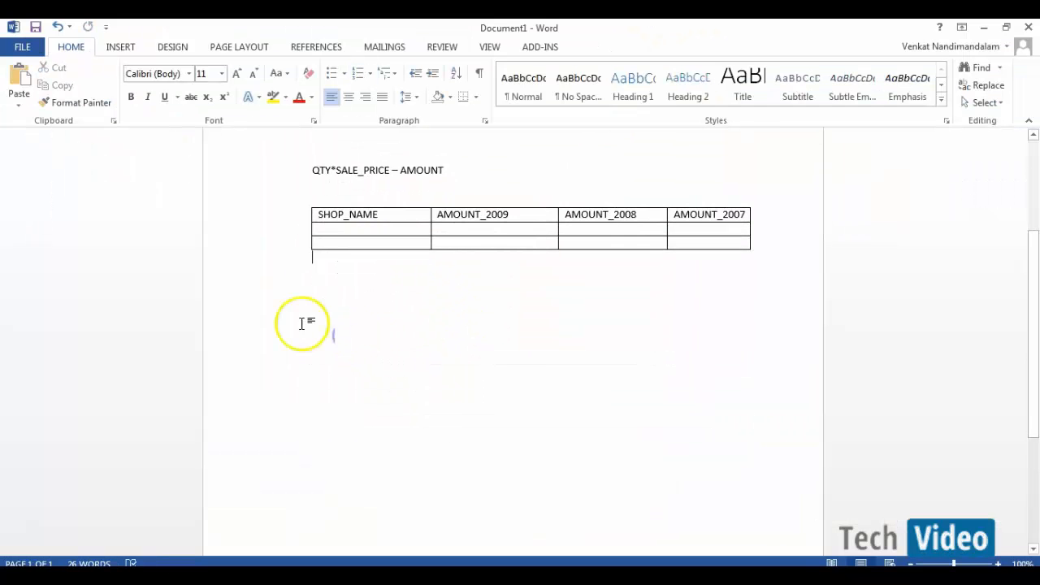
key("Return")
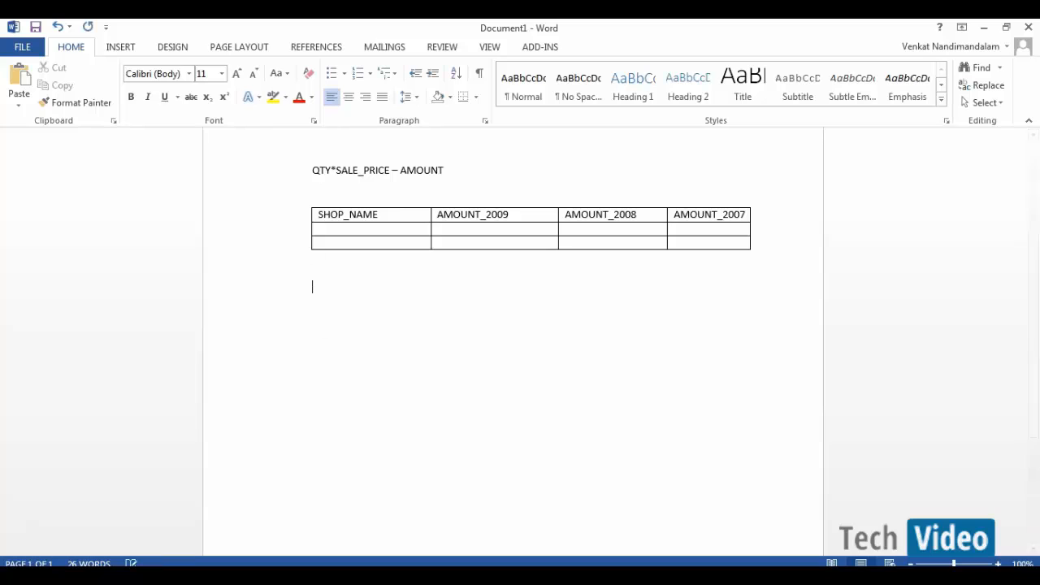
type("Parameters")
key("BackSpace")
type("types in IP:")
- List Direct, Column, Derived from Table and Static List on separate lines
key("Return")
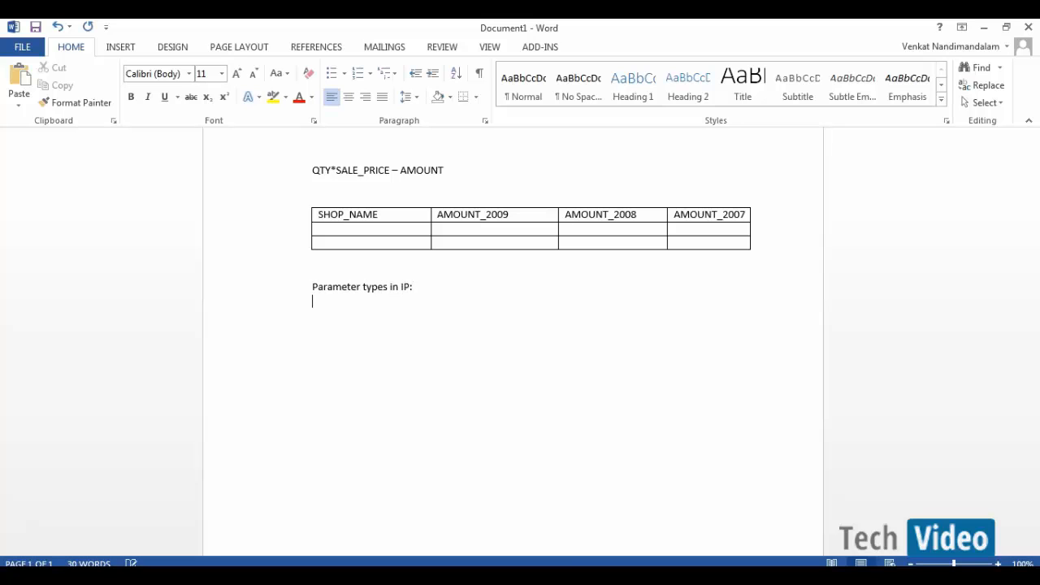
type("Direct")
key("Return")
type("Column")
key("Return")
type("Derived ")
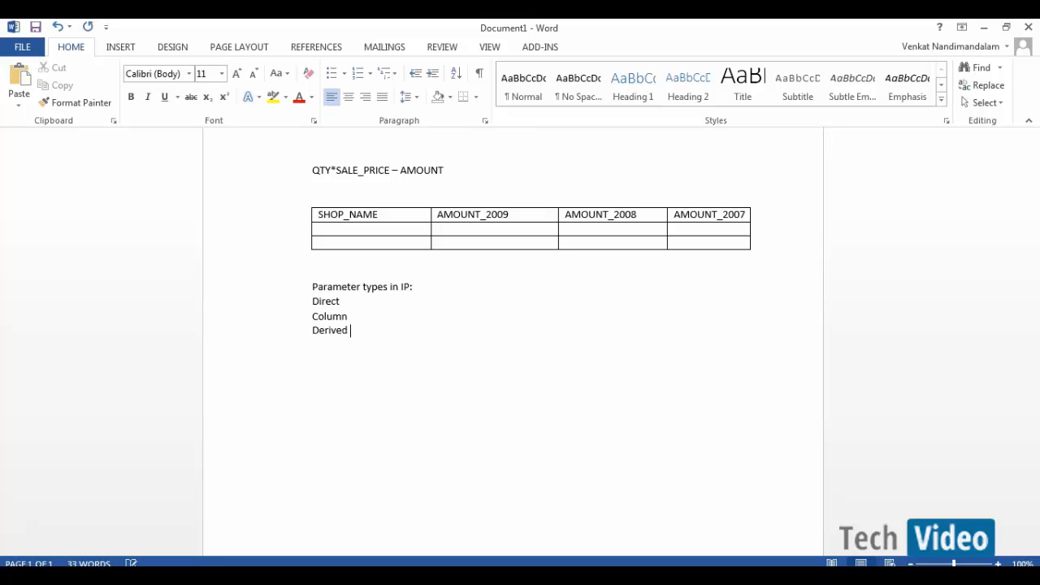
type("from Table")
key("Return")
type("STATIC")
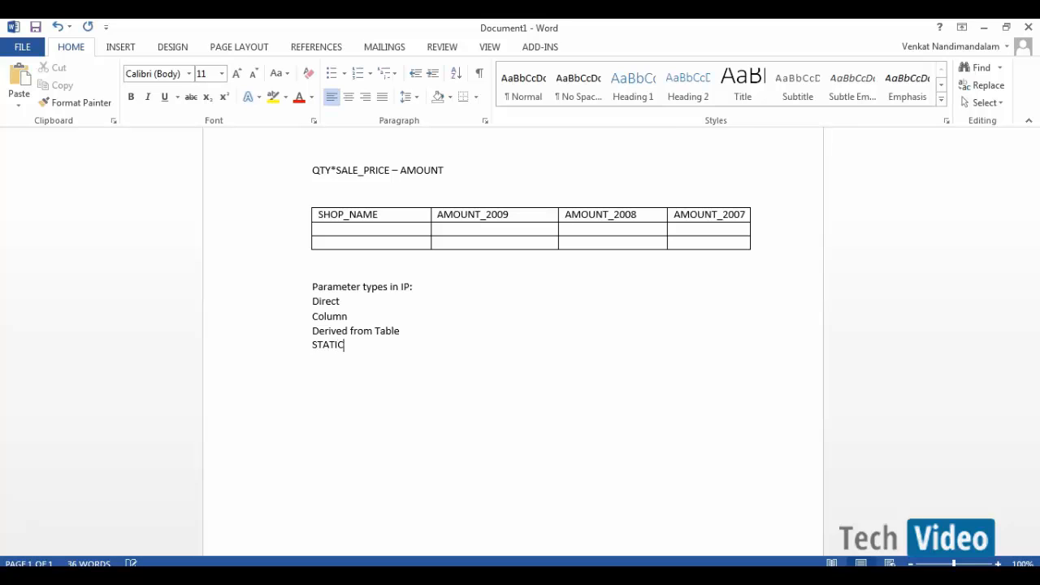
key("BackSpace")
key("BackSpace")
key("BackSpace")
key("BackSpace")
key("BackSpace")
type("tatic List")
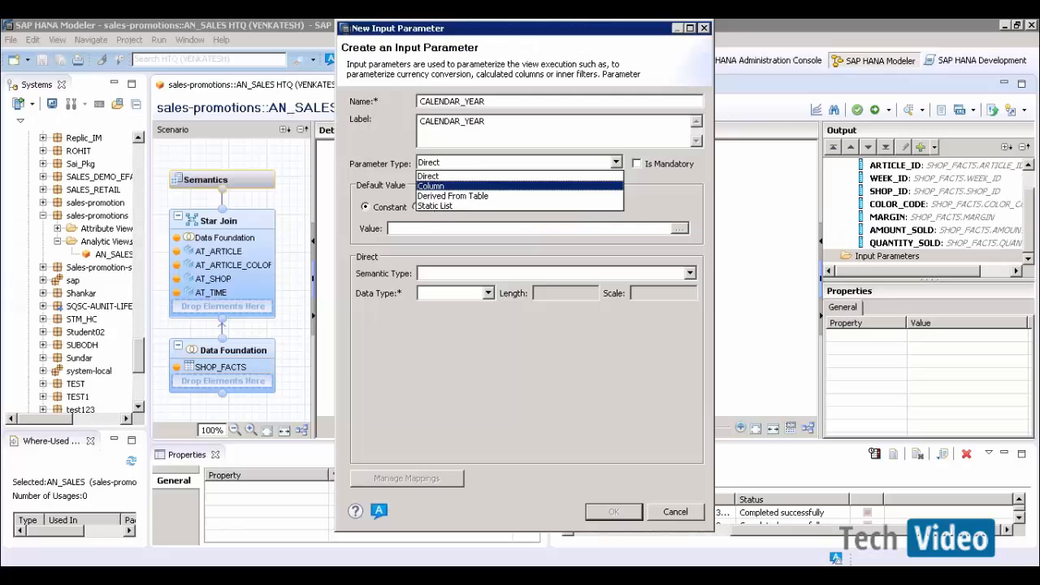
- Review Direct's constant/expression default and semantic type options, then set the parameter type to Column
left_click(439, 175)
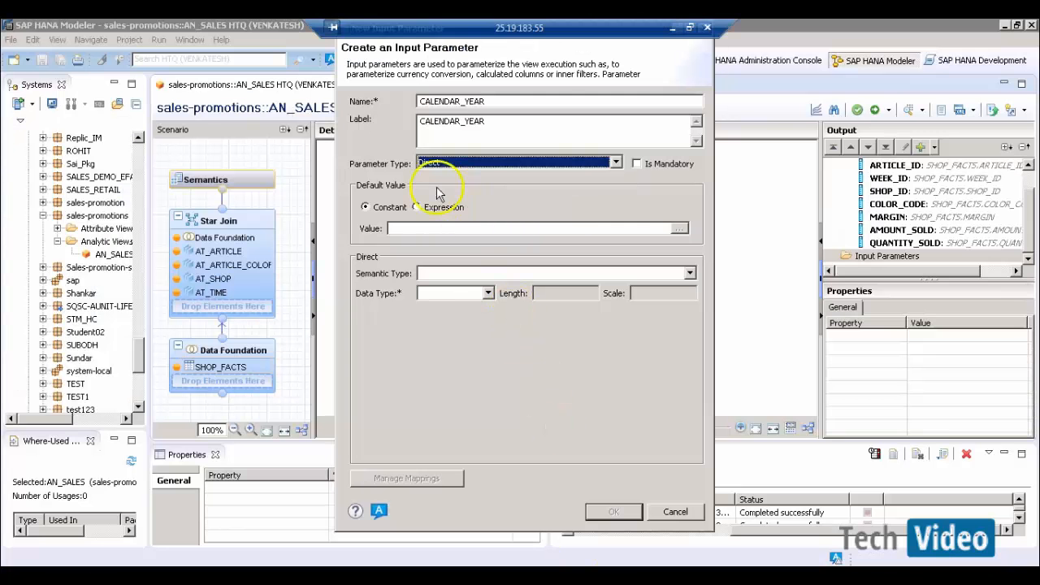
left_click(476, 163)
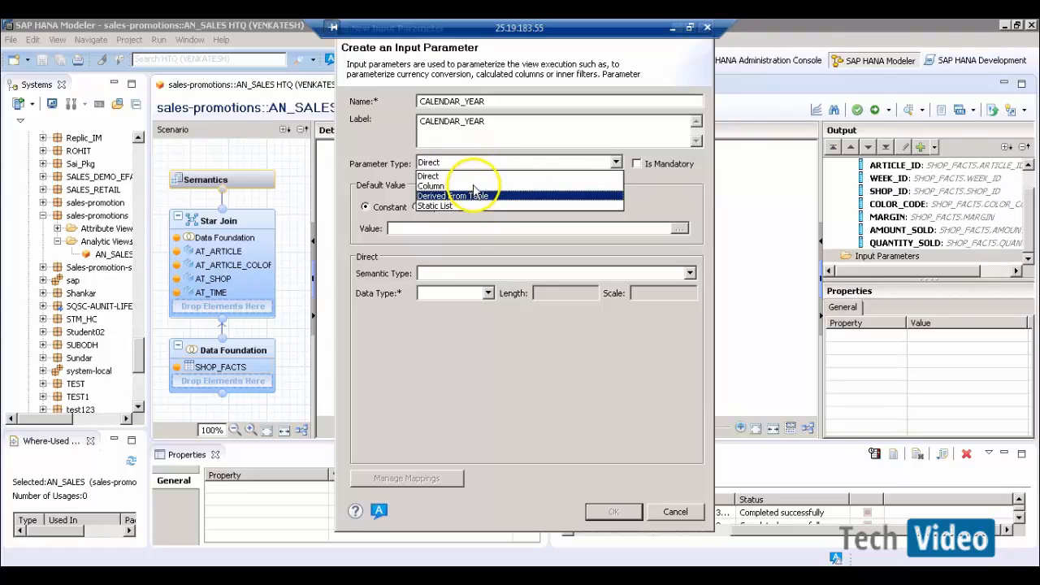
left_click(475, 175)
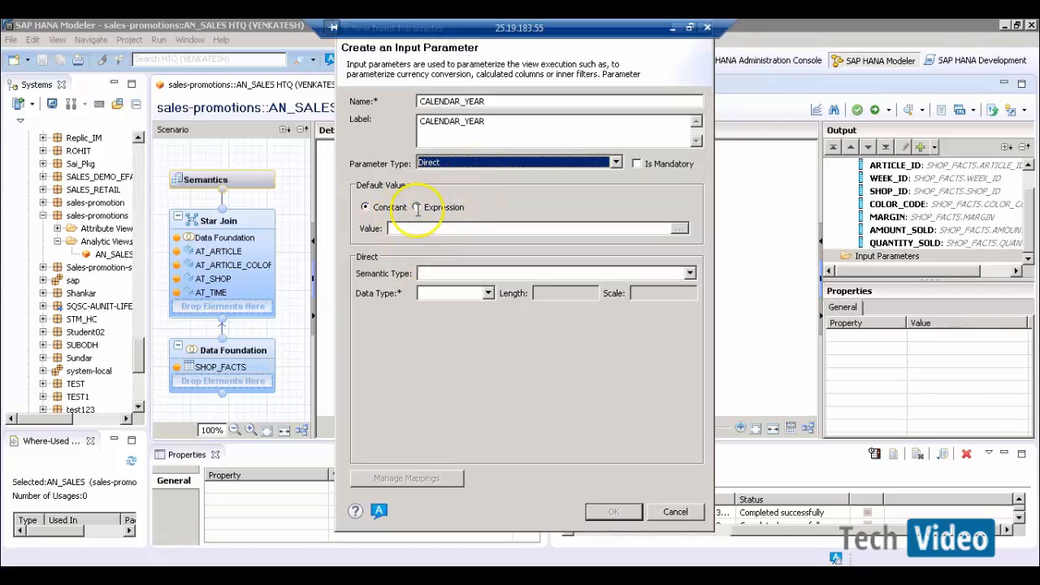
left_click(381, 212)
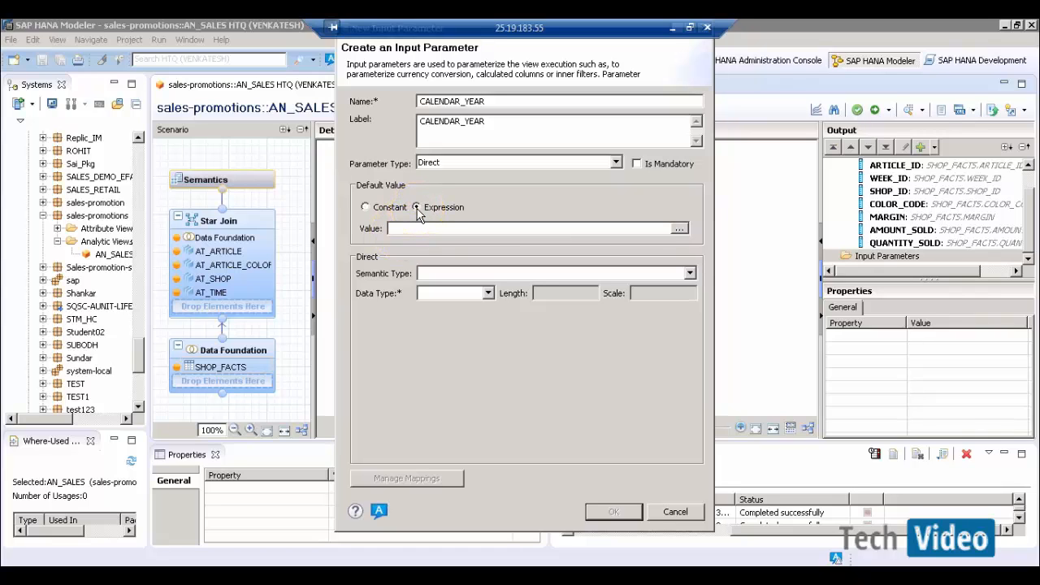
left_click(416, 208)
left_click(442, 274)
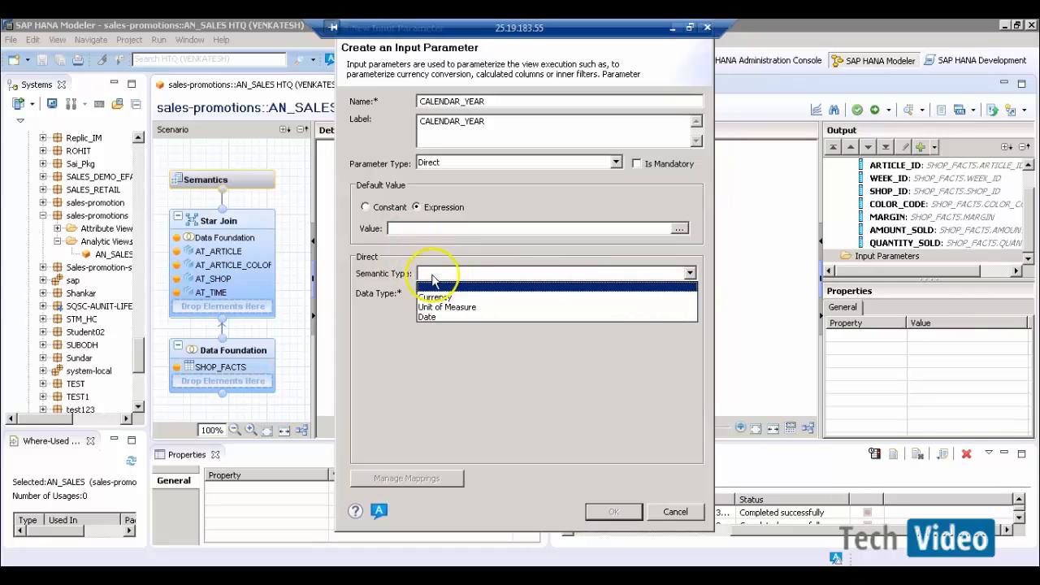
left_click(395, 313)
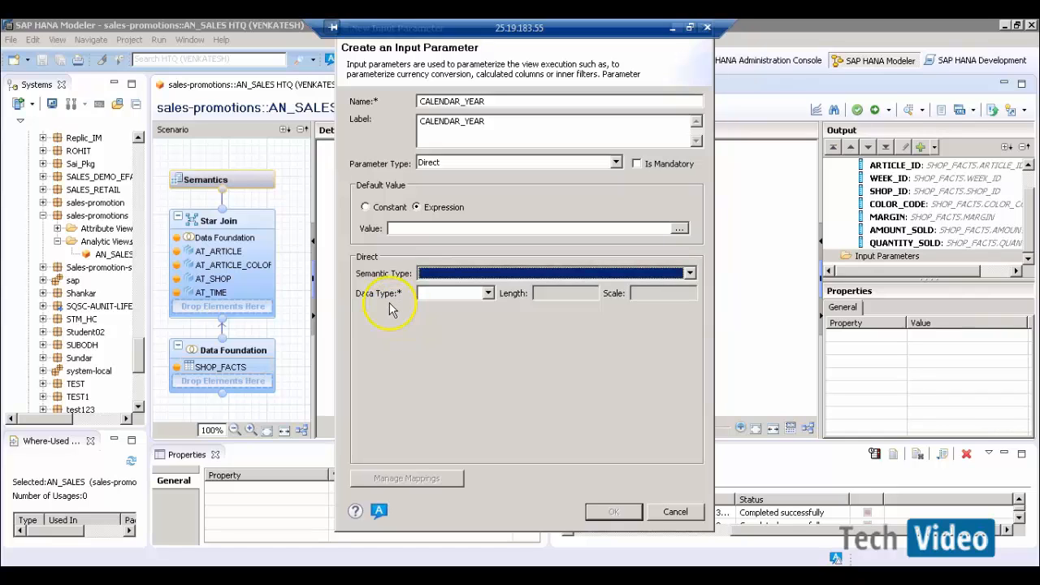
left_click(366, 208)
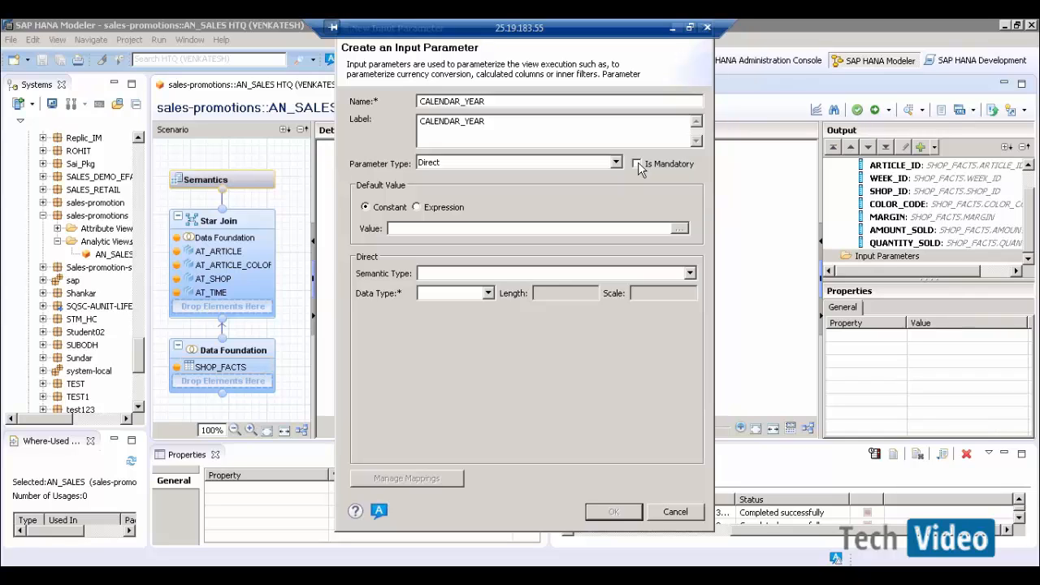
left_click(614, 163)
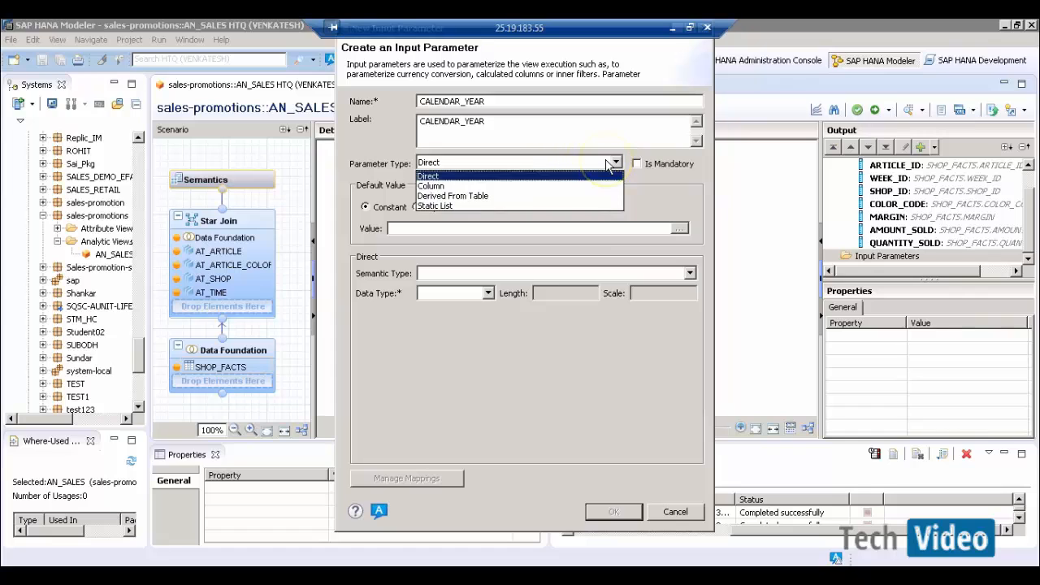
left_click(526, 186)
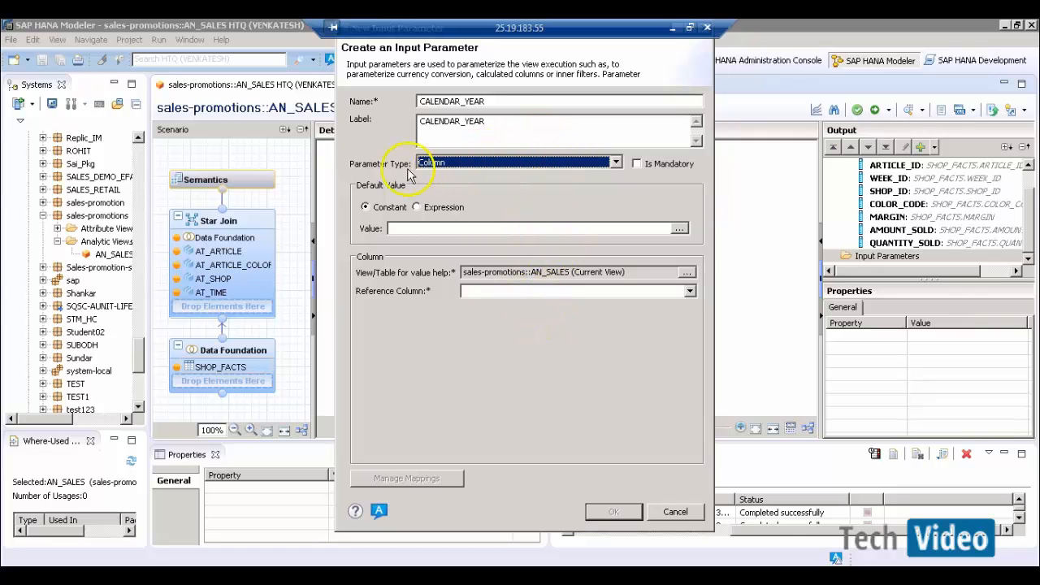
- Set AT_TIME.YR as the reference column for CALENDAR_YEAR
left_click(527, 292)
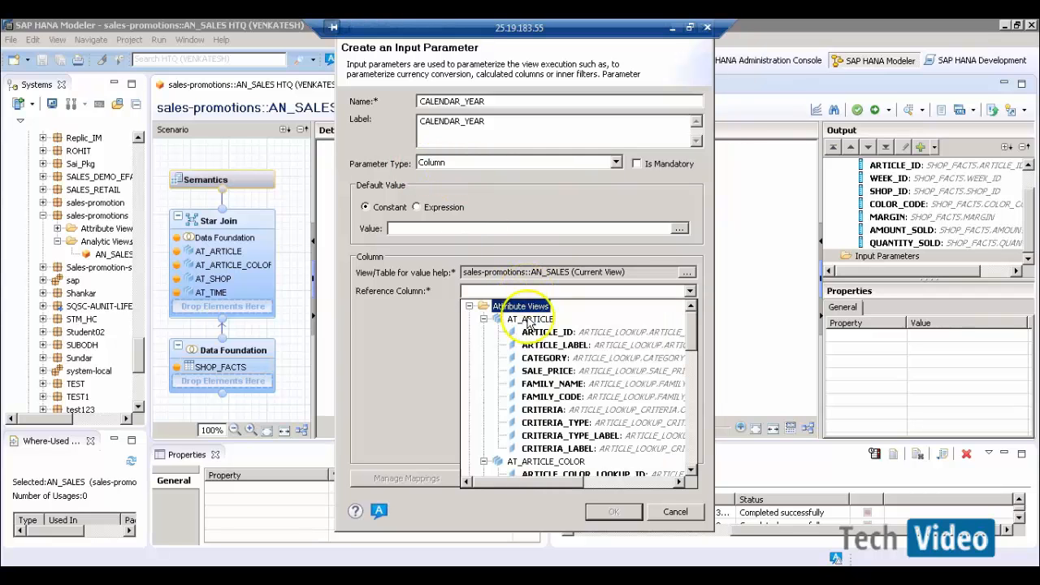
left_click_drag(688, 320, 690, 443)
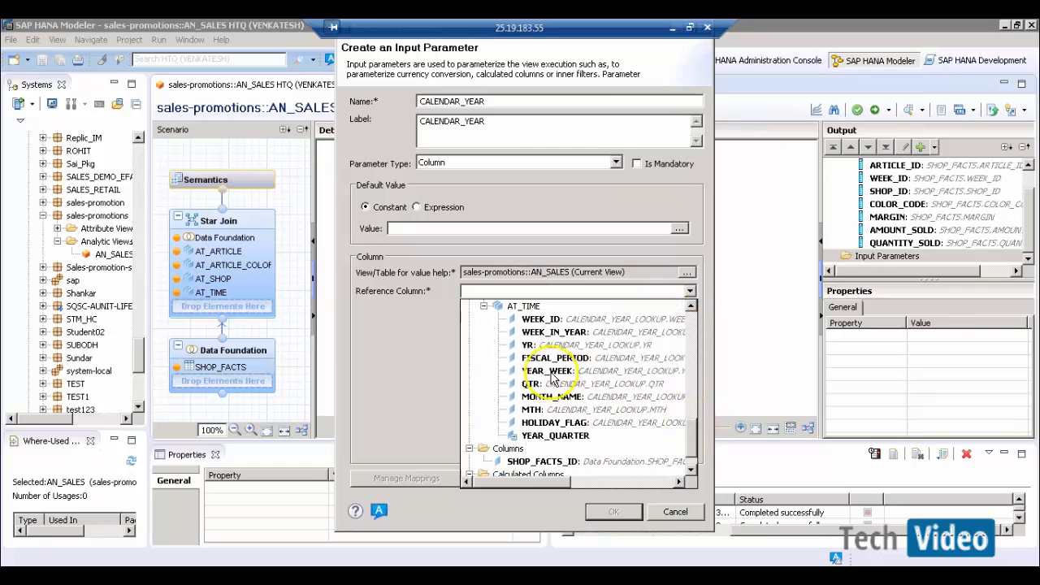
left_click(540, 348)
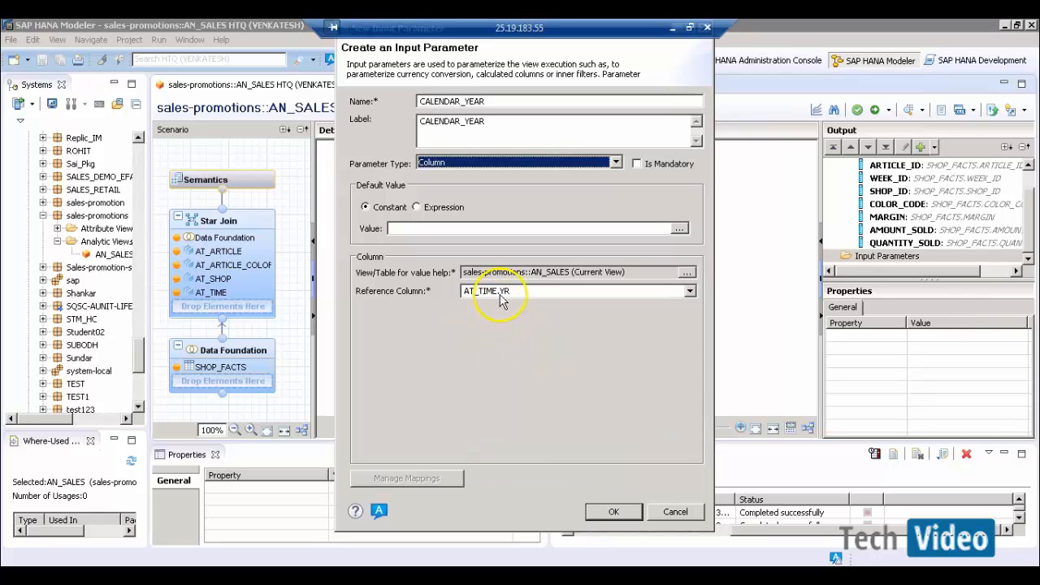
- Try 2002 from value help as default, then switch the default value to an expression
left_click(419, 228)
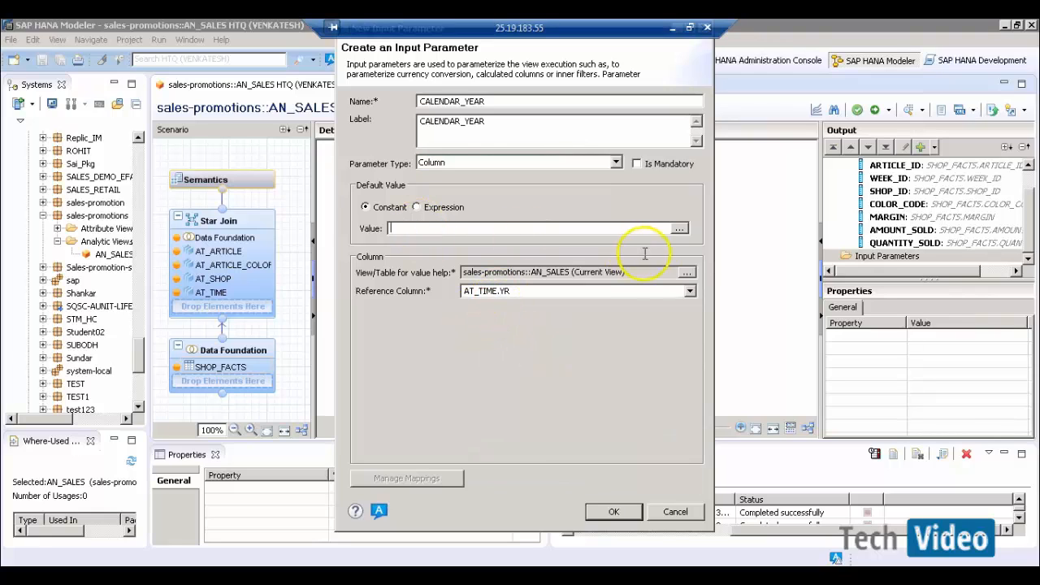
left_click(679, 229)
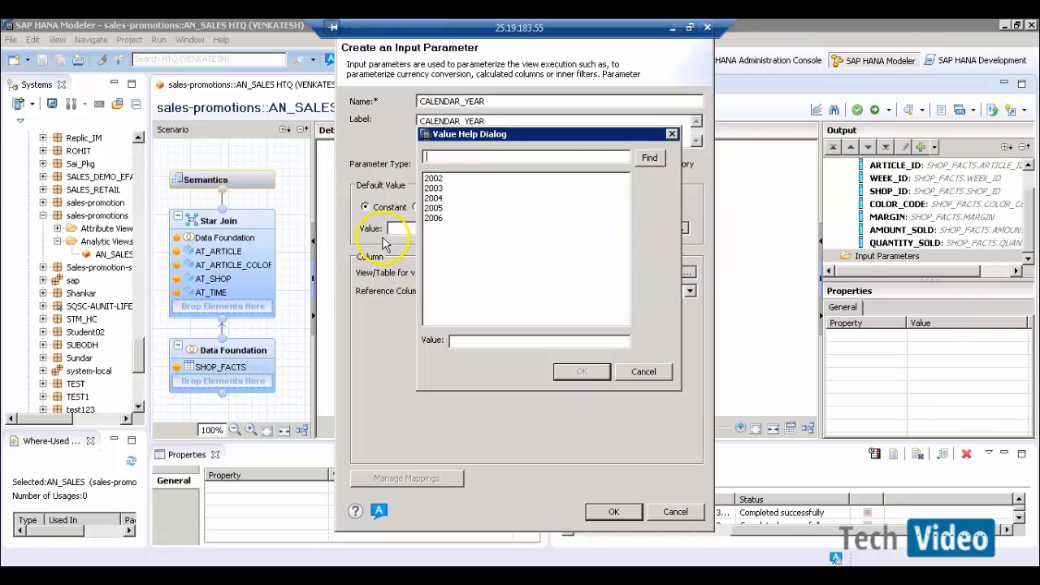
double_click(433, 178)
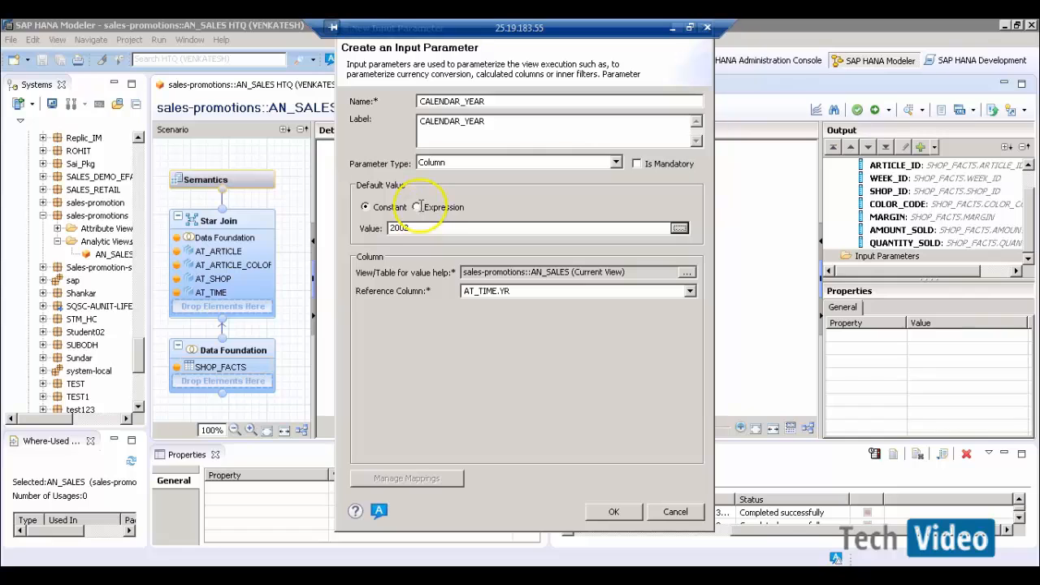
left_click(416, 207)
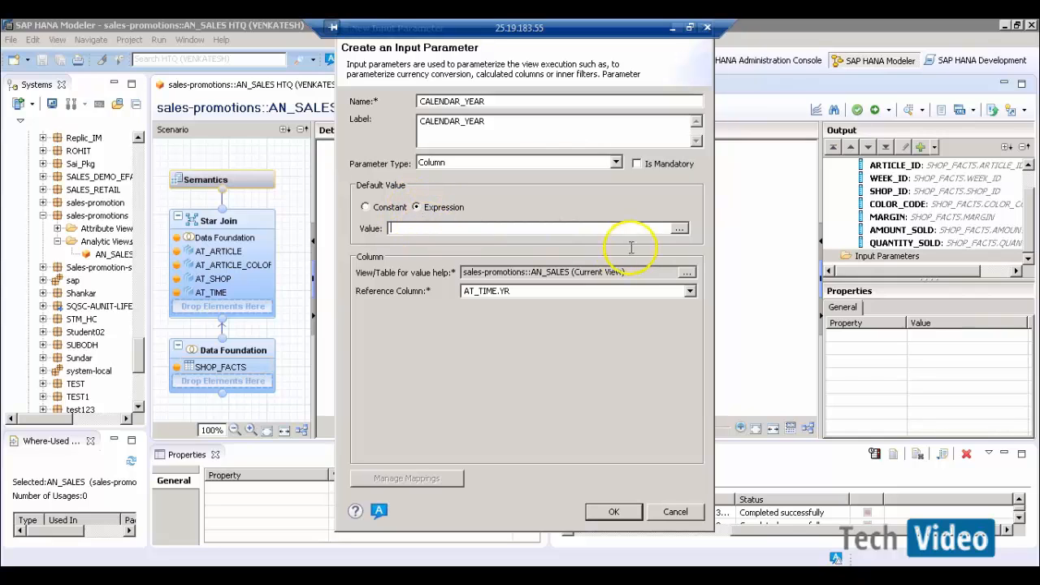
left_click(680, 228)
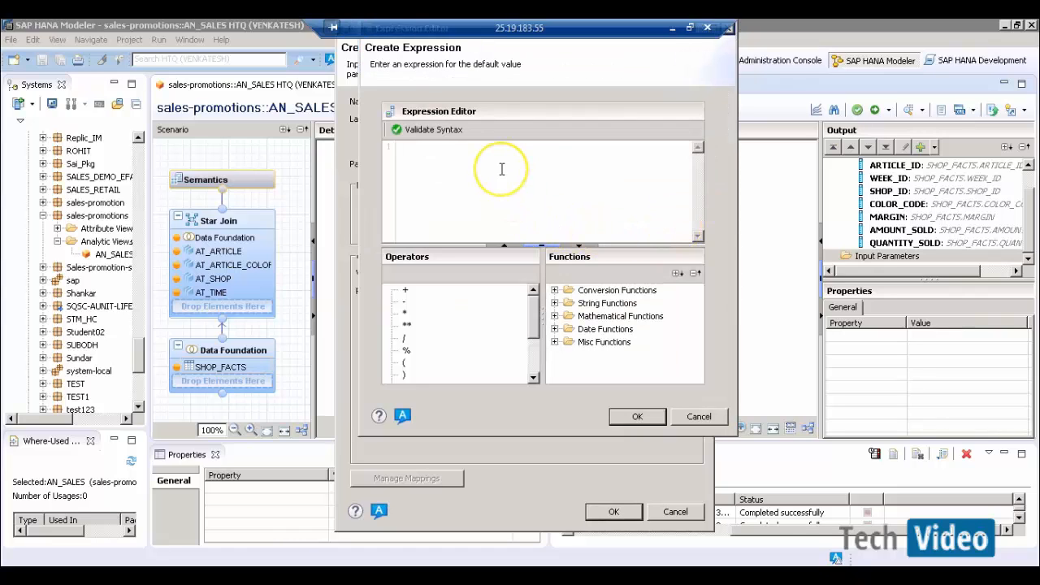
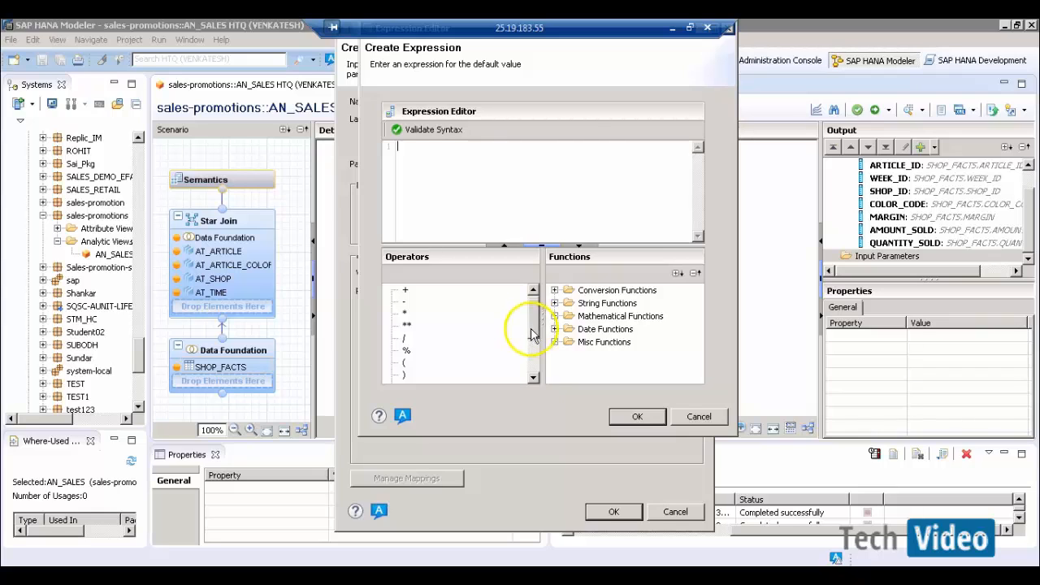
- Insert now() from Date Functions and date() from Conversion Functions into the expression
left_click_drag(530, 321, 529, 367)
left_click(555, 329)
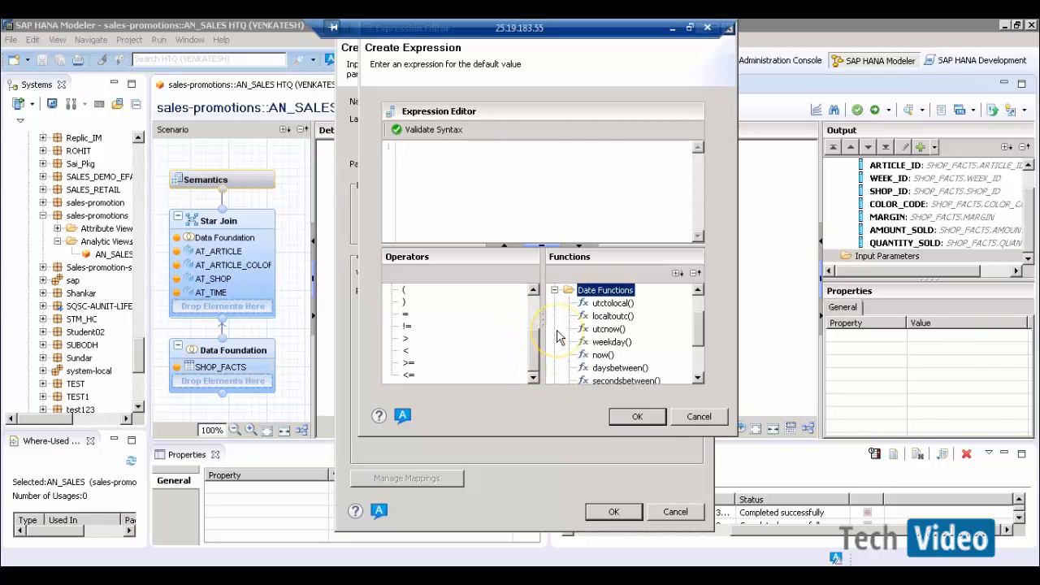
double_click(607, 359)
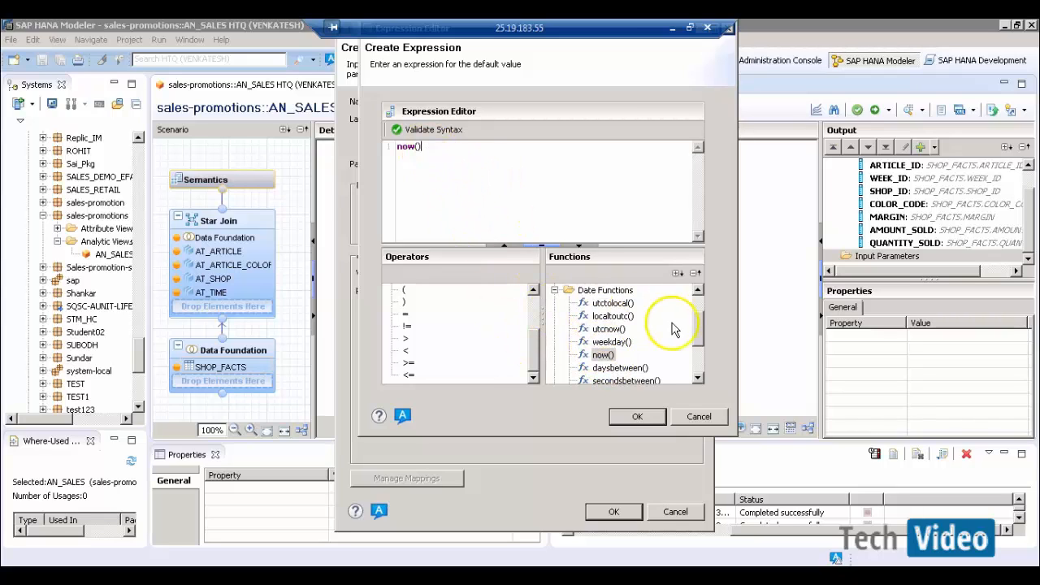
left_click_drag(698, 335, 701, 292)
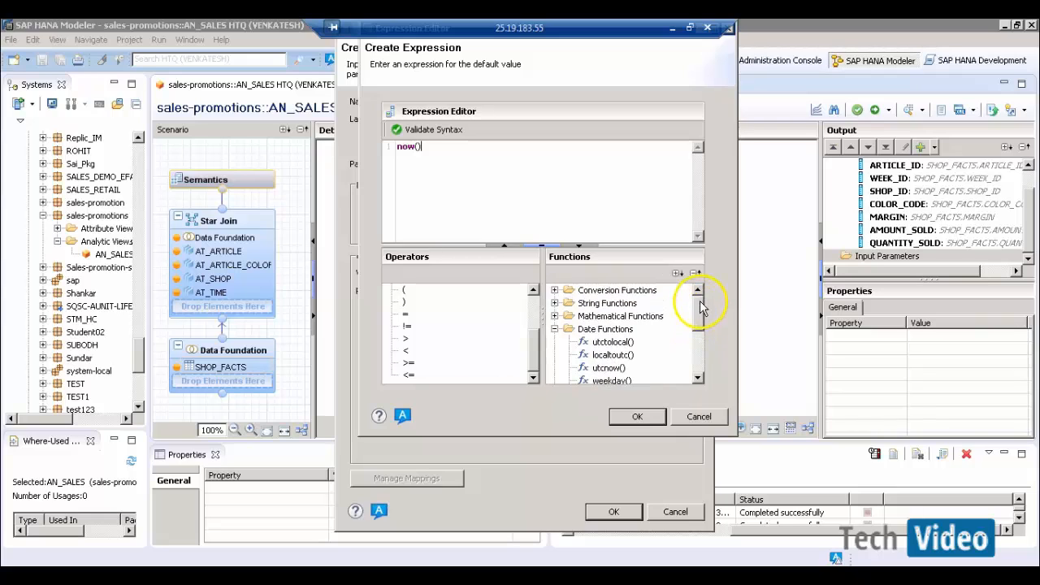
left_click(553, 329)
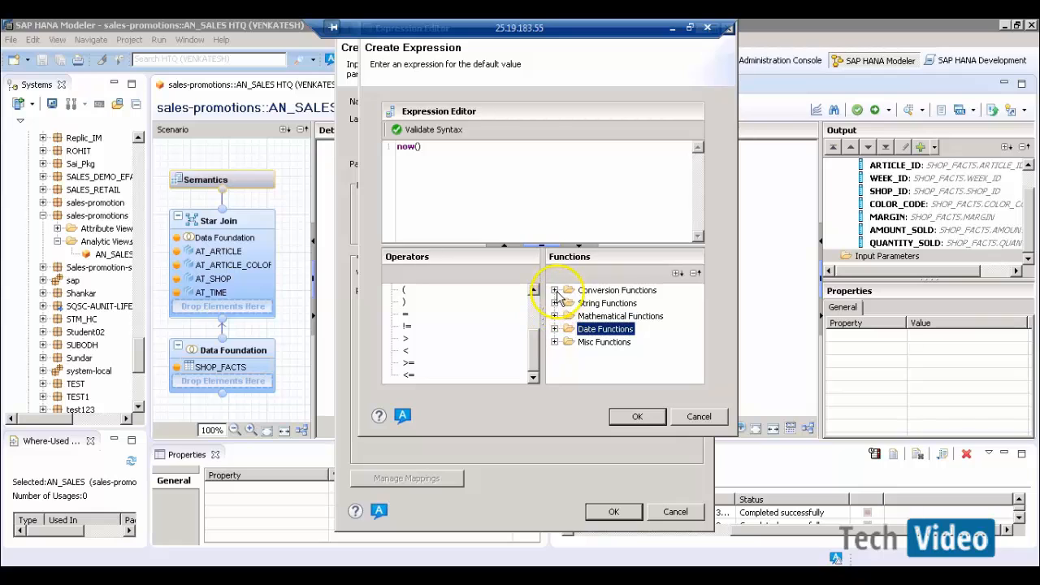
left_click(554, 290)
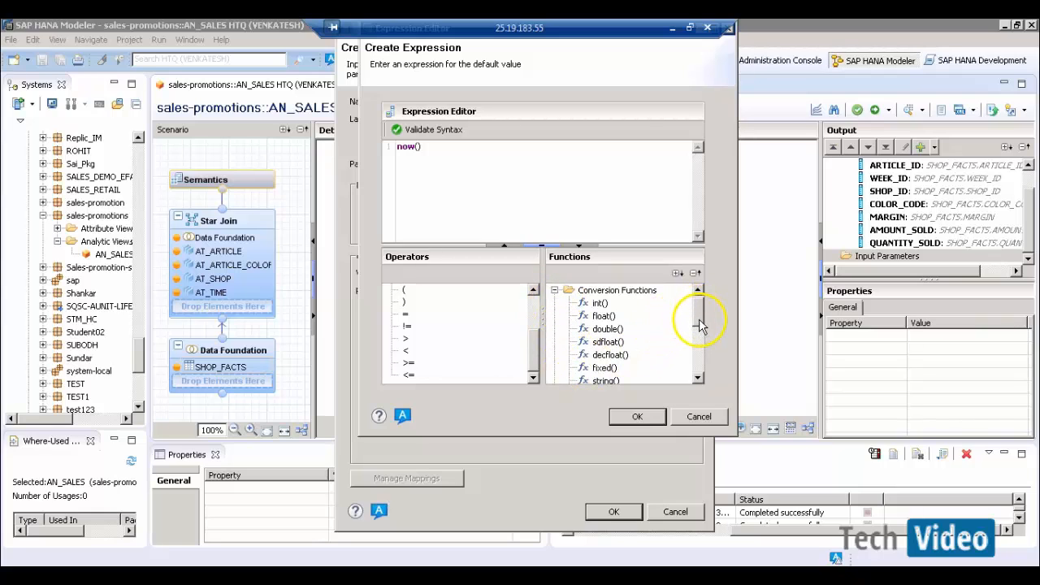
left_click_drag(701, 325, 678, 336)
left_click(603, 342)
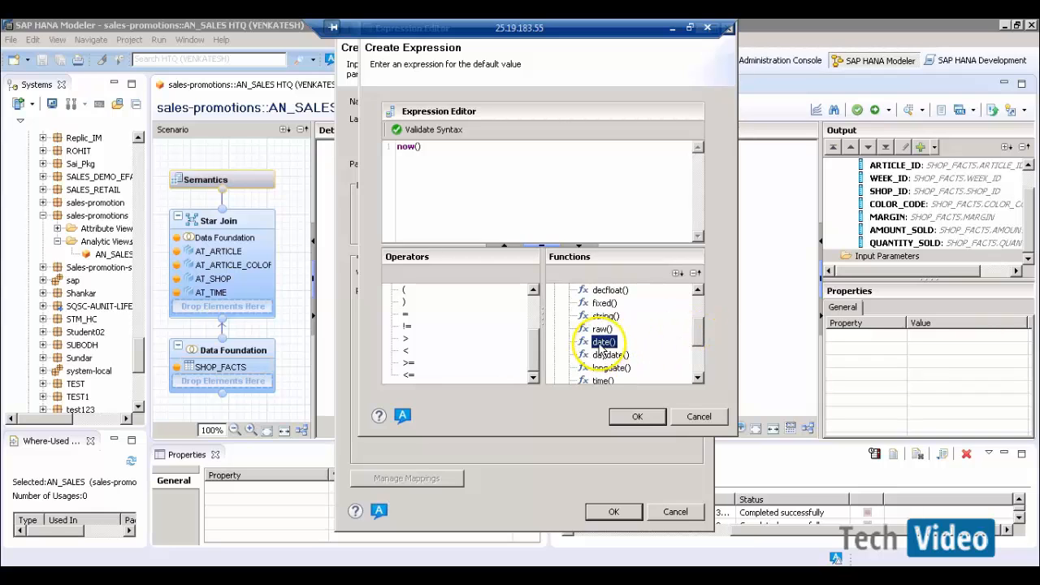
double_click(603, 342)
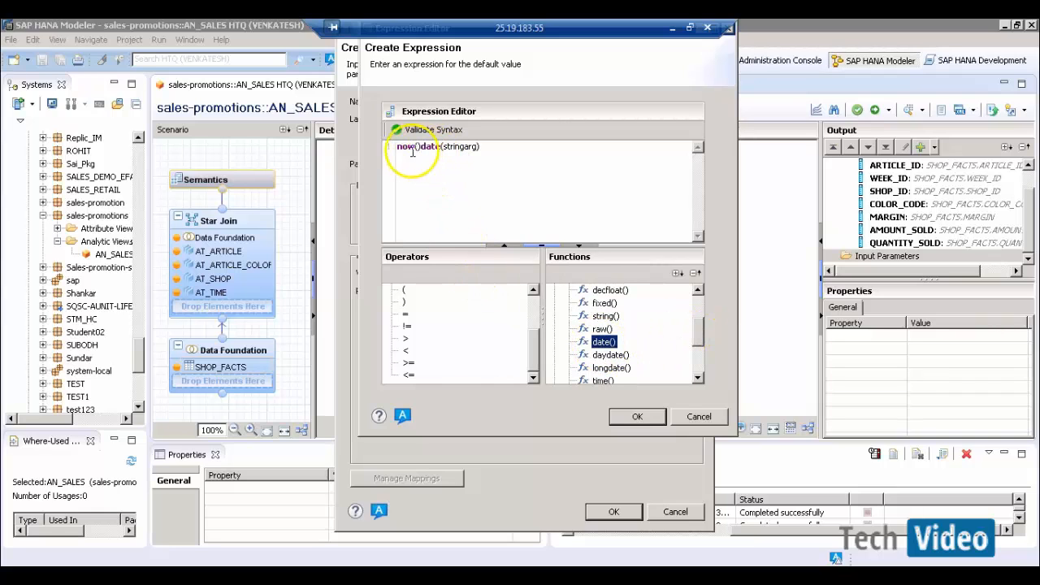
- Replace the stringarg placeholder with now() so the expression reads date(now())
left_click_drag(420, 148, 394, 151)
key("ctrl+c")
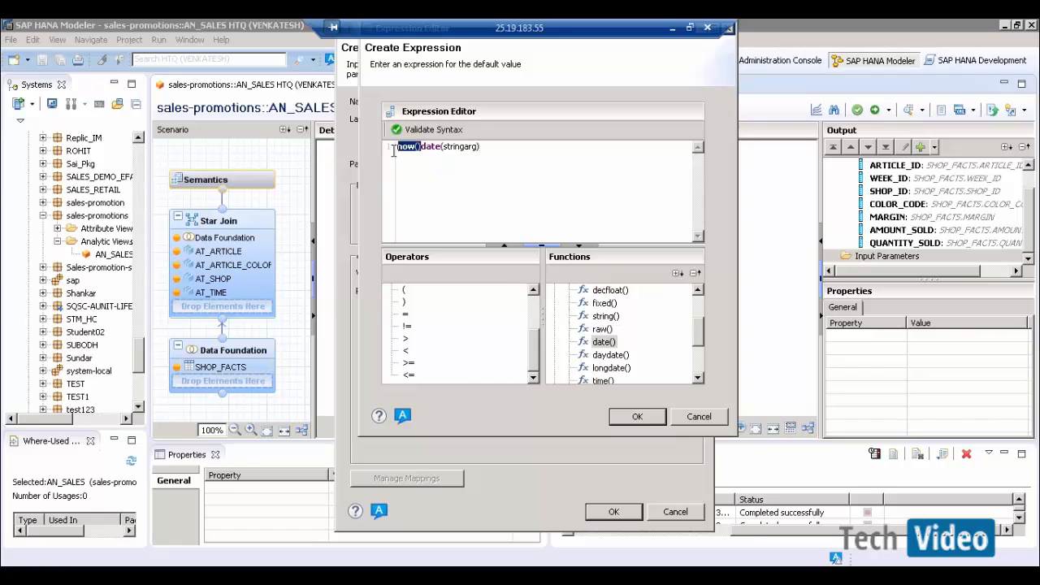
key("Delete")
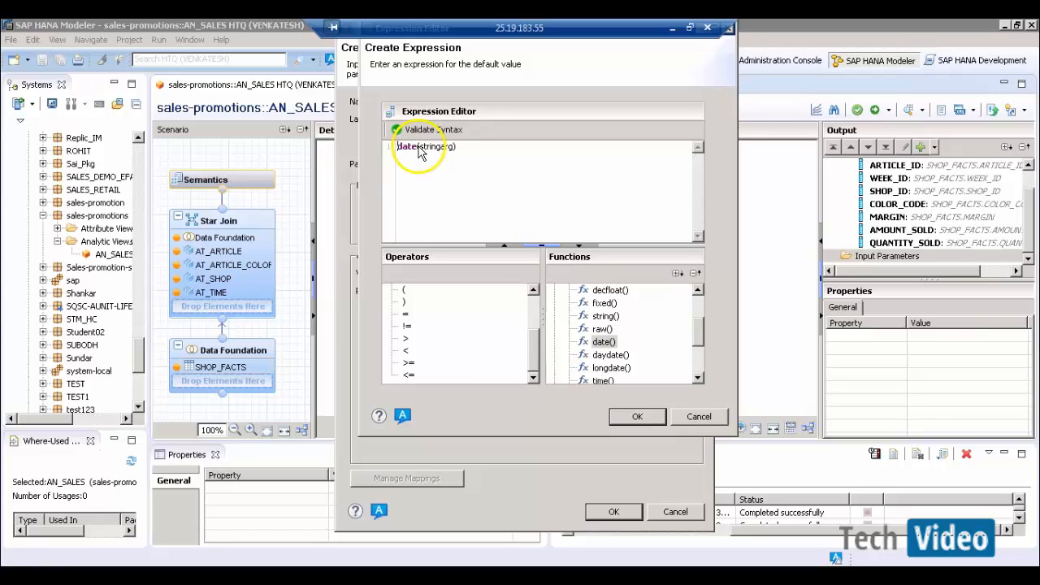
left_click_drag(420, 147, 455, 147)
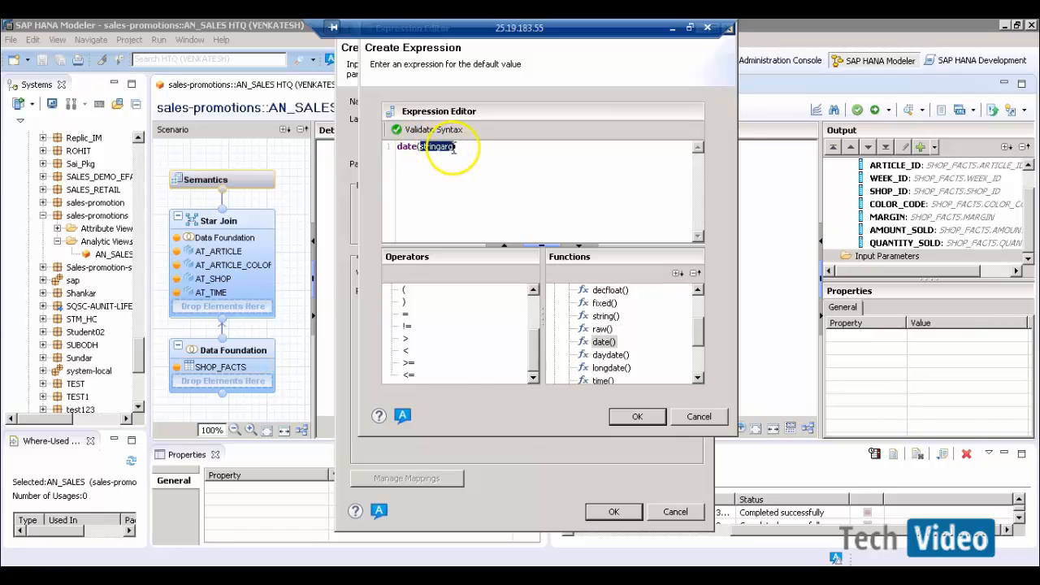
key("ctrl+v")
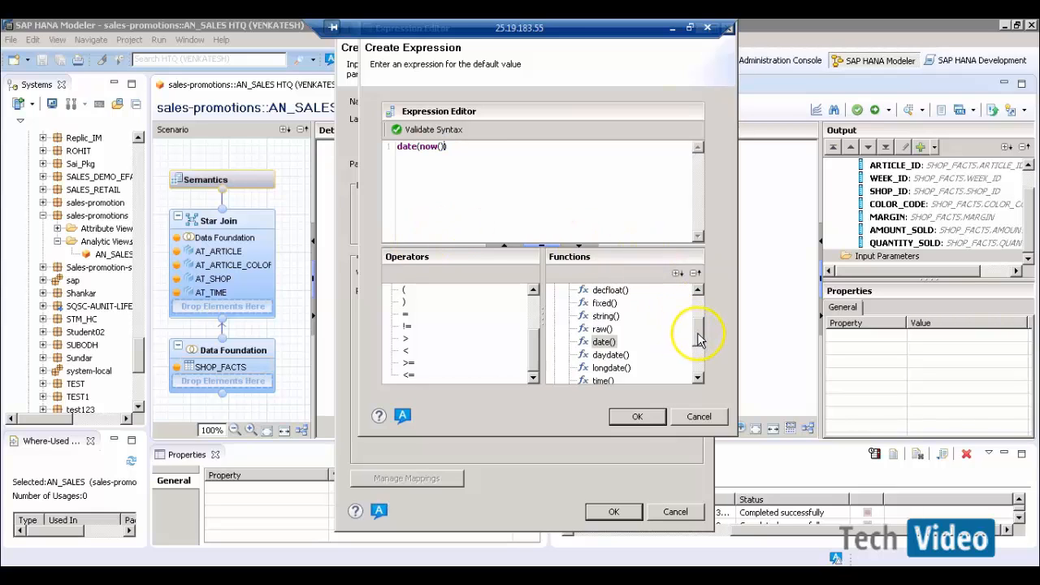
- Expand the String Functions group, then switch over to the Word notes
left_click_drag(697, 336, 697, 365)
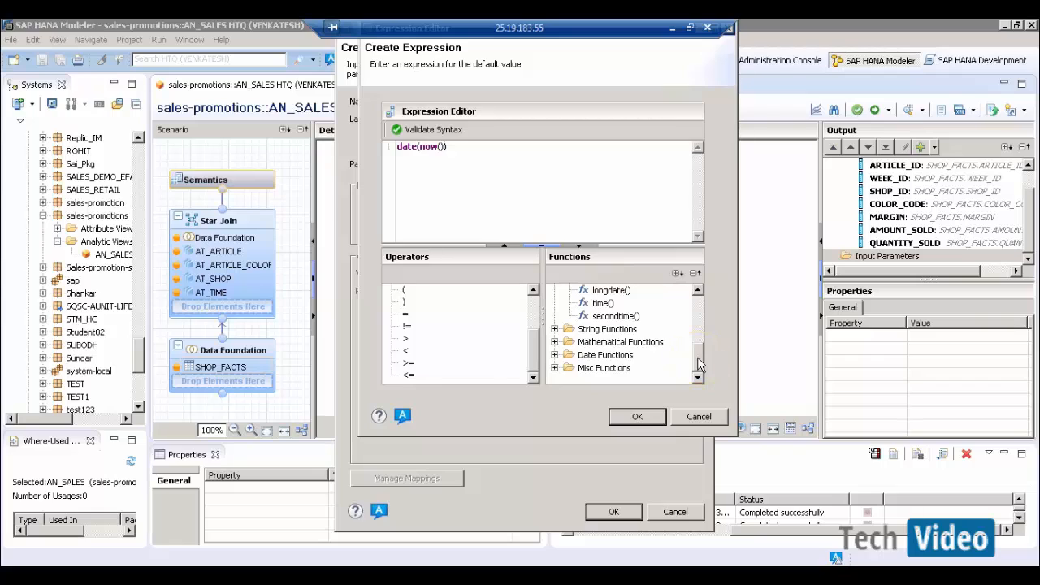
left_click(556, 330)
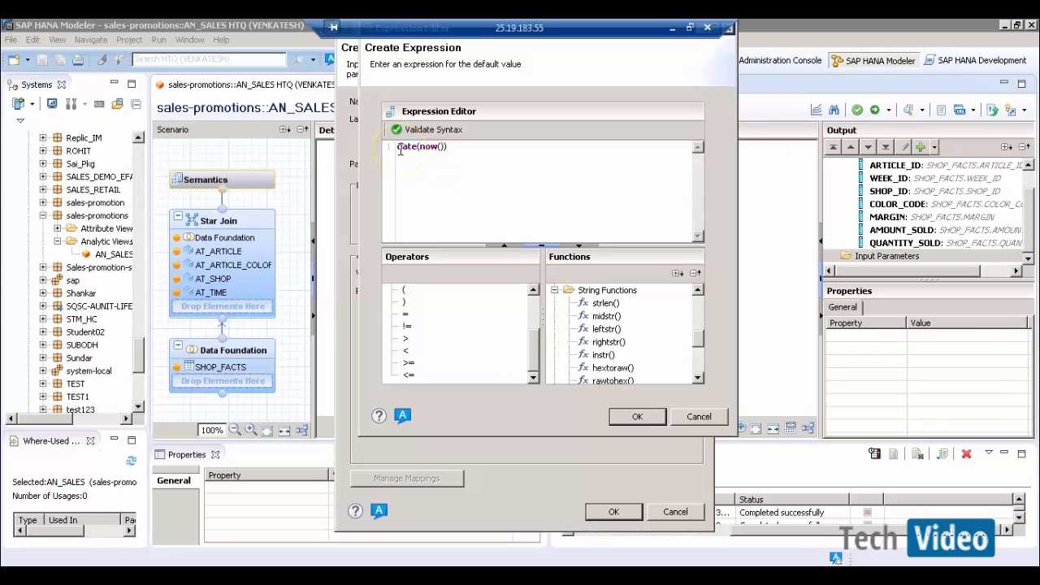
left_click(672, 27)
- Note the date format 'Yyyy-mm-dd hh:mm:ss' in Word, then return to the expression editor
key("Return")
key("Return")
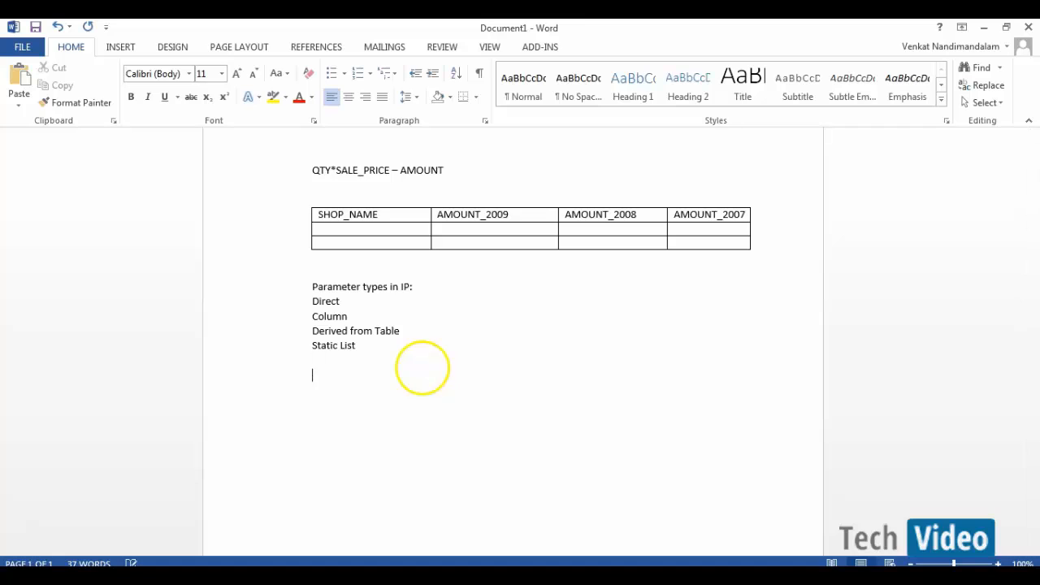
type("yyyy")
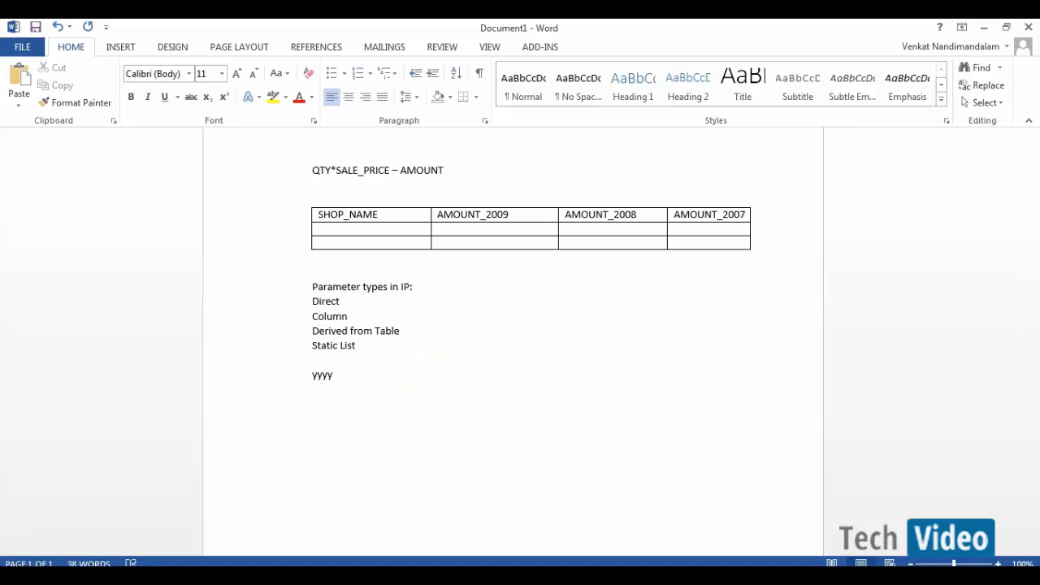
type("-ddmm-dd")
left_click(314, 375)
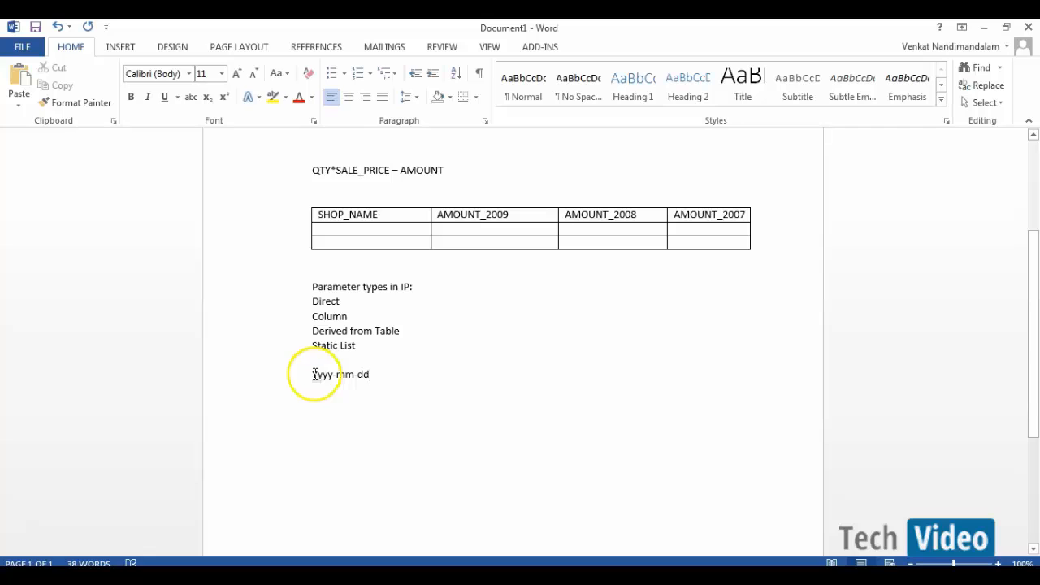
left_click_drag(314, 374, 367, 375)
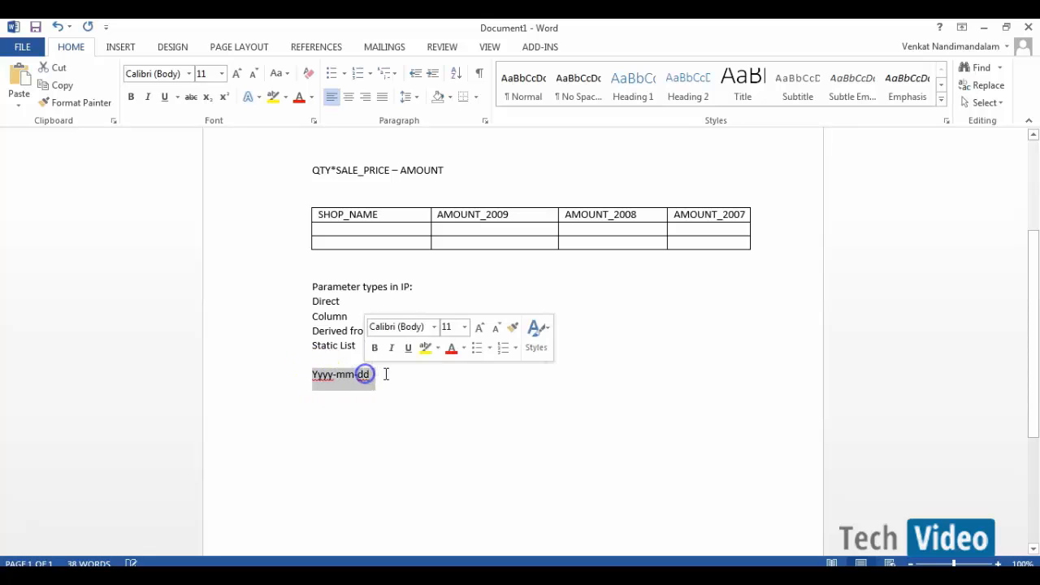
left_click(386, 374)
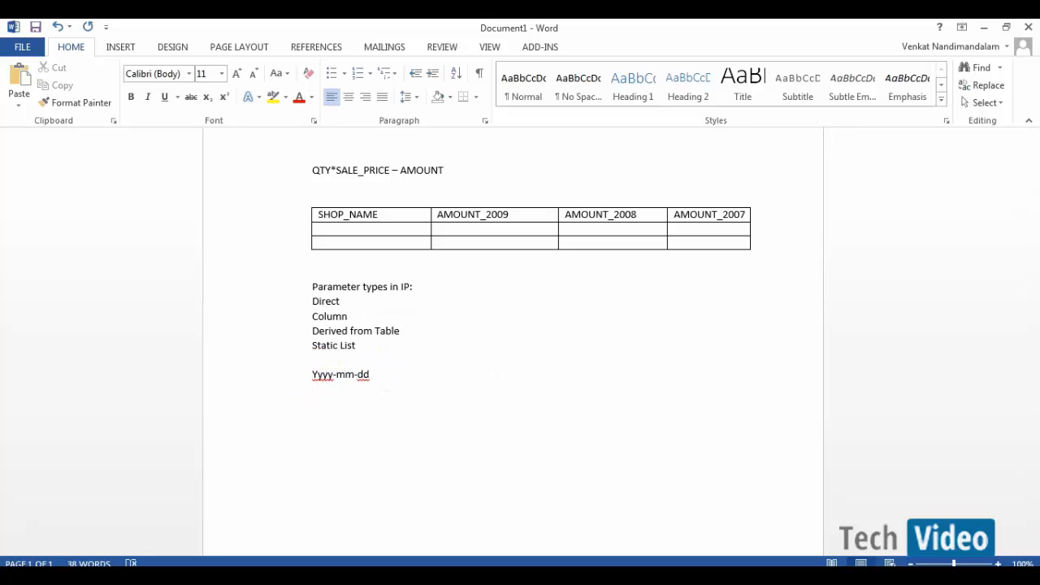
type("hh:mm:ss")
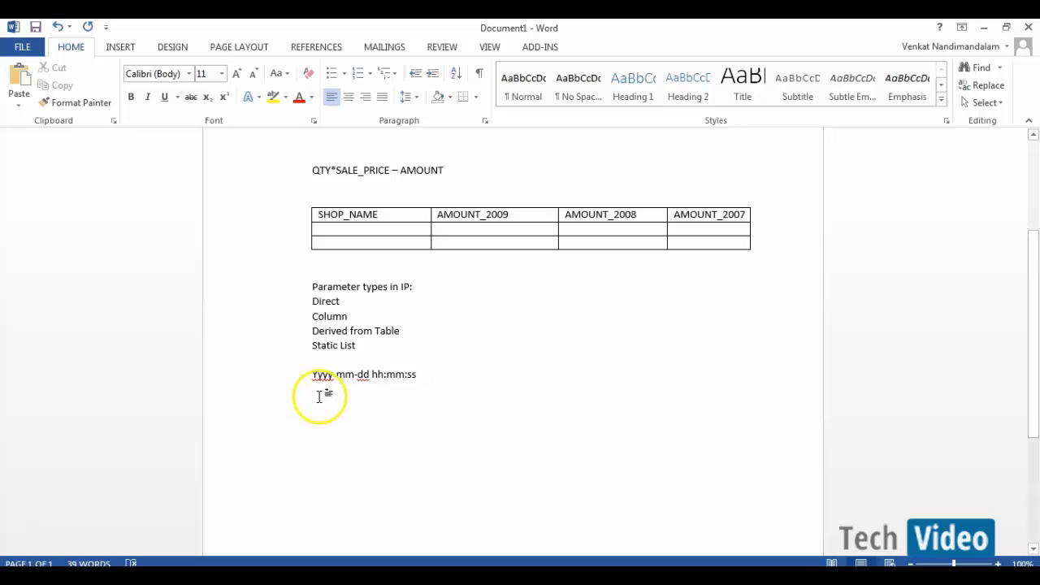
left_click_drag(370, 374, 415, 374)
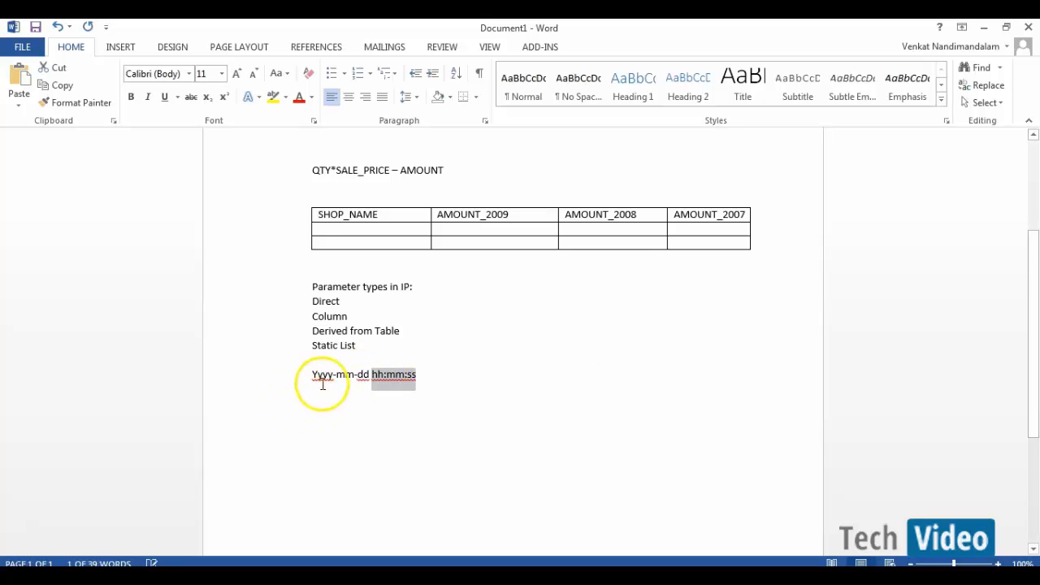
mouse_move(312, 373)
left_mouse_down()
mouse_move(367, 374)
mouse_move(315, 375)
mouse_move(332, 375)
left_mouse_up()
left_click(318, 375)
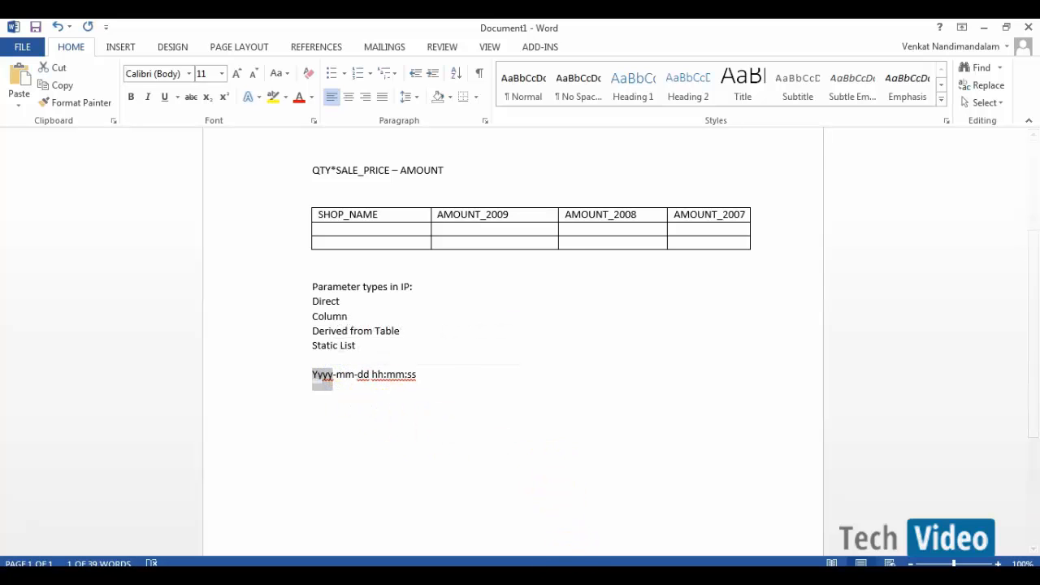
left_click(570, 575)
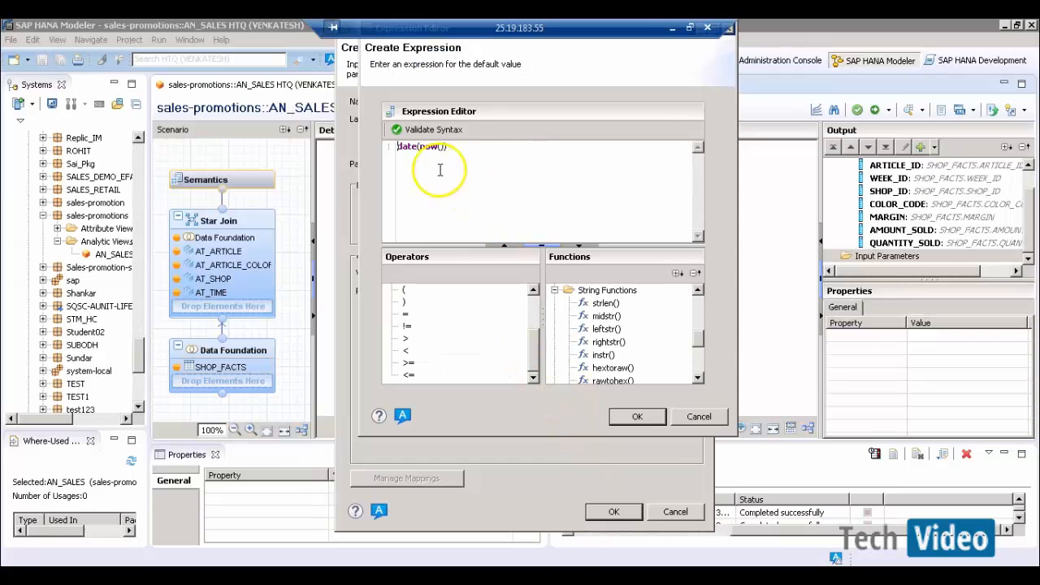
- Wrap date(now()) in leftstr with length 4, giving a valid leftstr(date(now()),4) expression
left_click(426, 132)
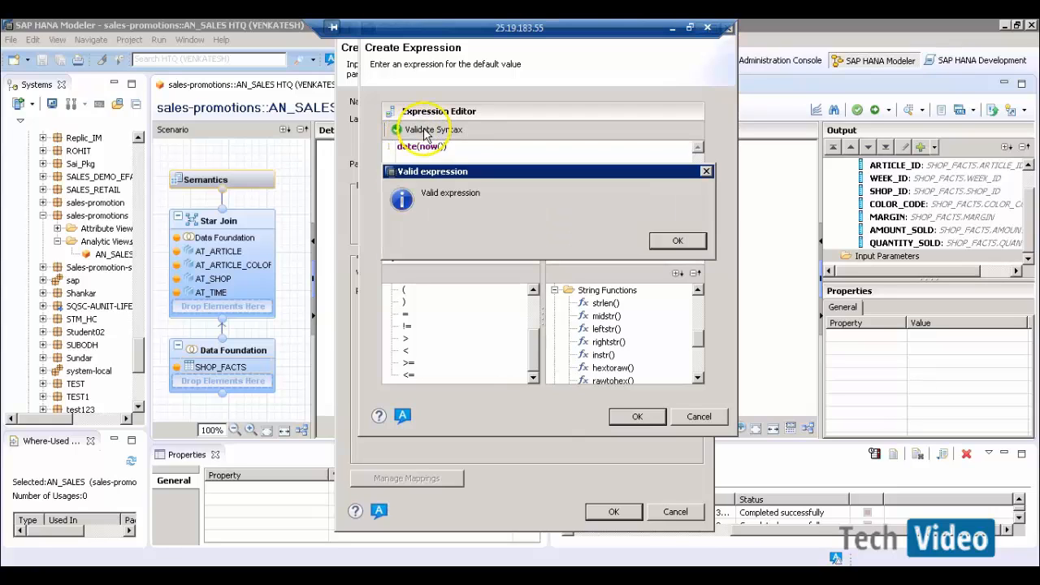
left_click(679, 242)
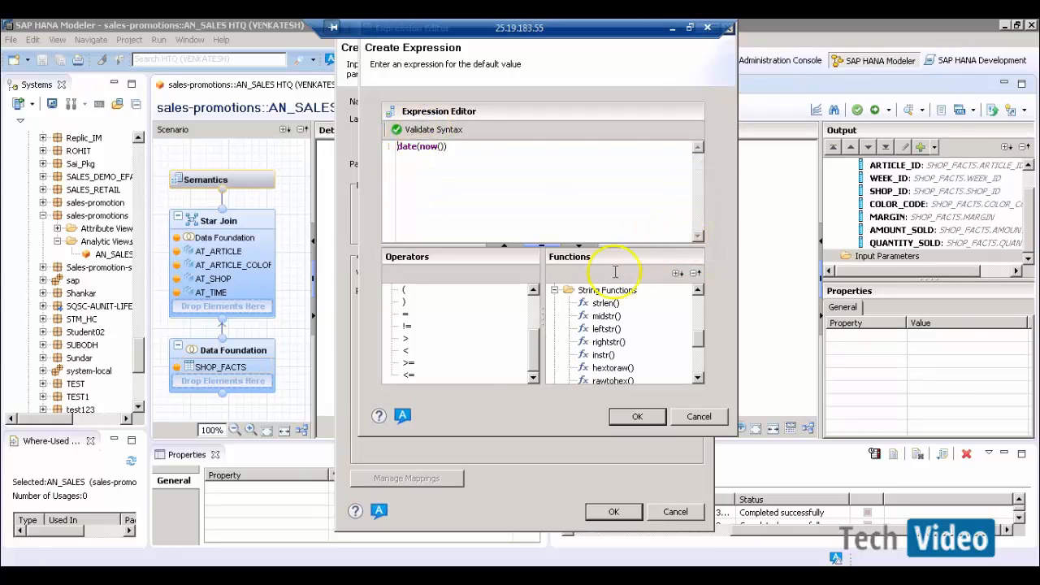
double_click(607, 330)
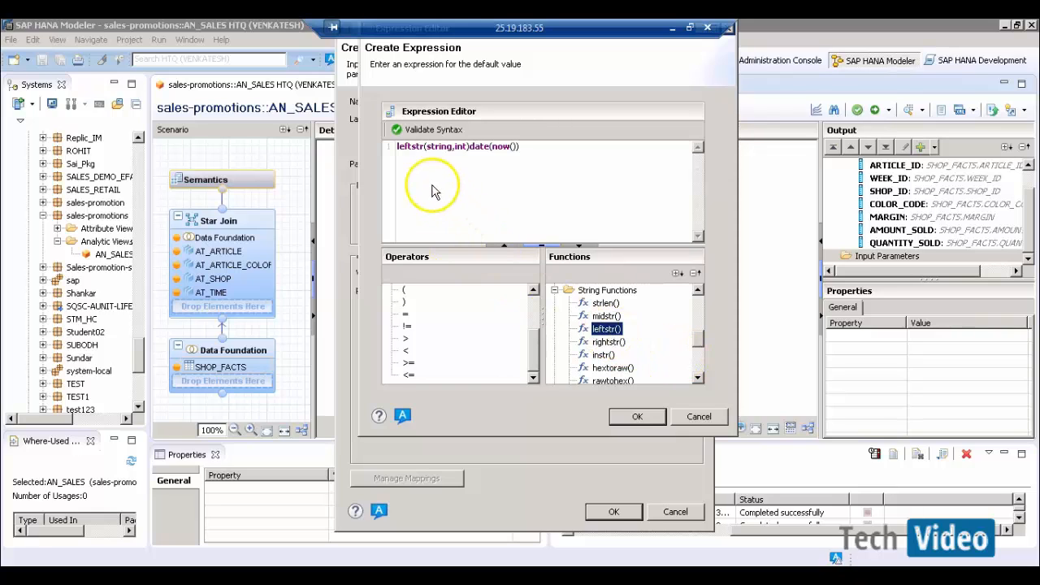
left_click(469, 150)
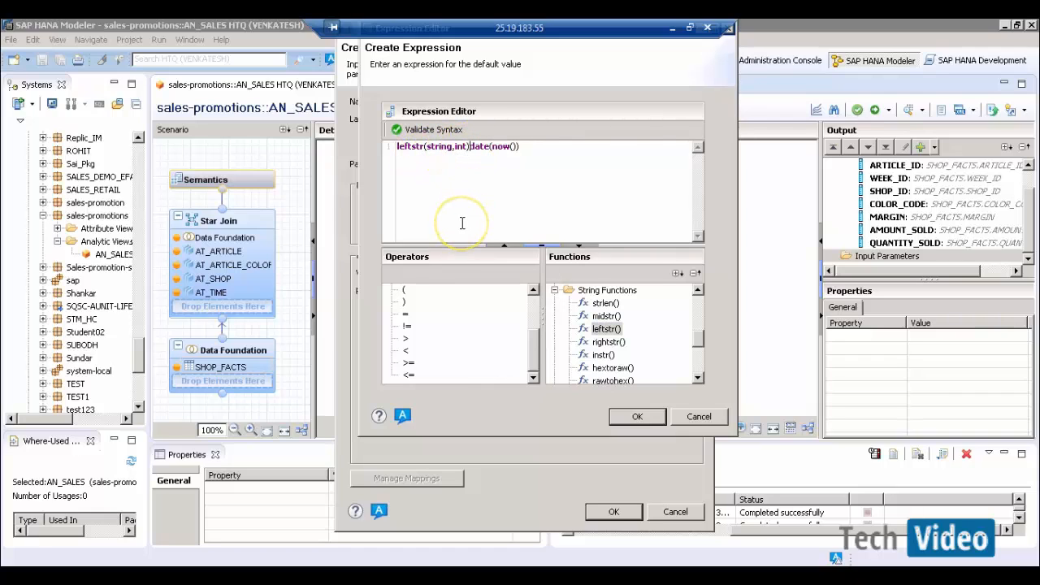
key("BackSpace")
key("BackSpace")
key("BackSpace")
key("BackSpace")
key("BackSpace")
key("BackSpace")
key("BackSpace")
key("BackSpace")
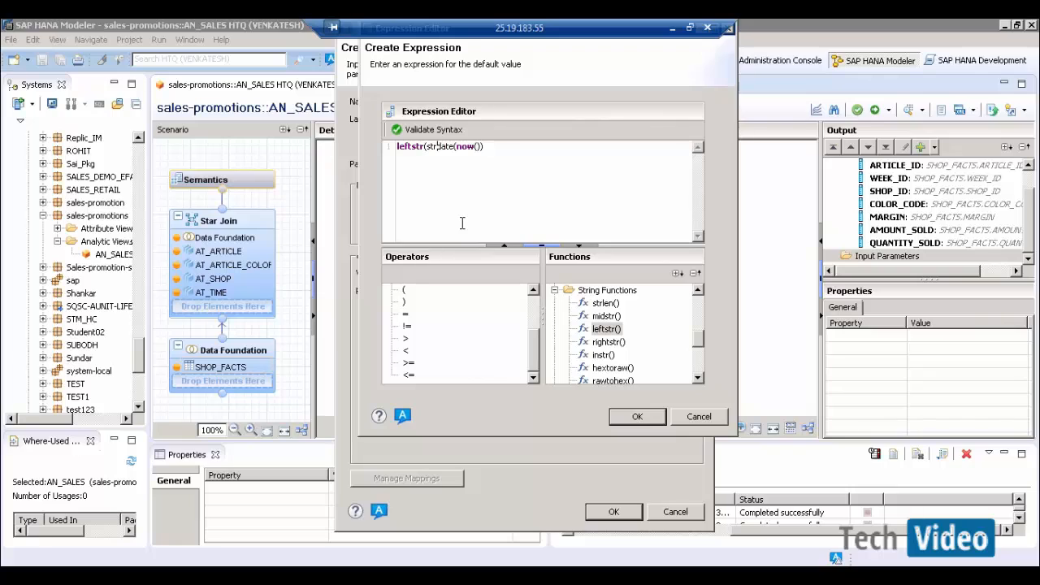
key("BackSpace")
key("BackSpace")
key("BackSpace")
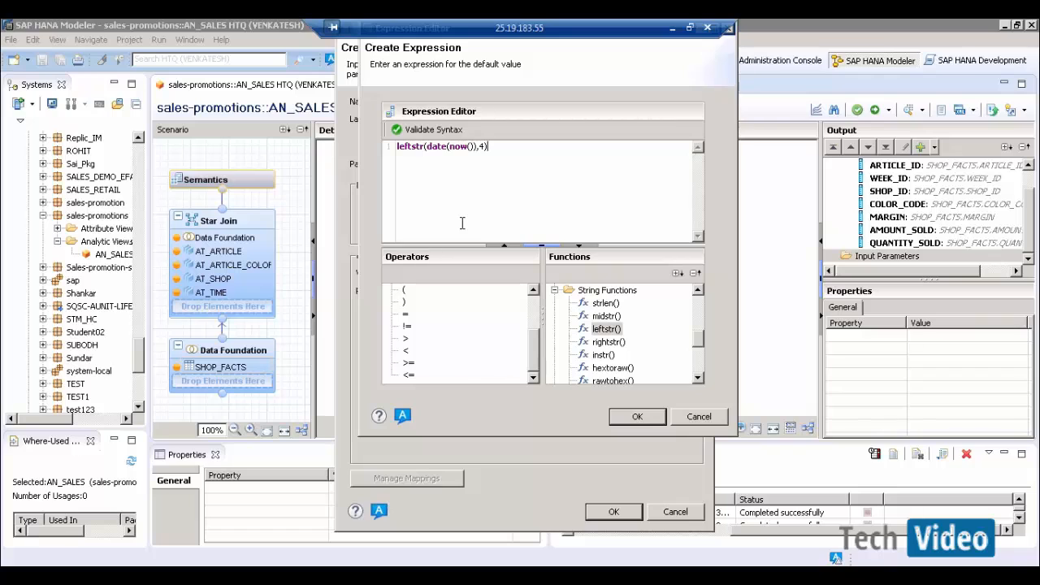
left_click(402, 132)
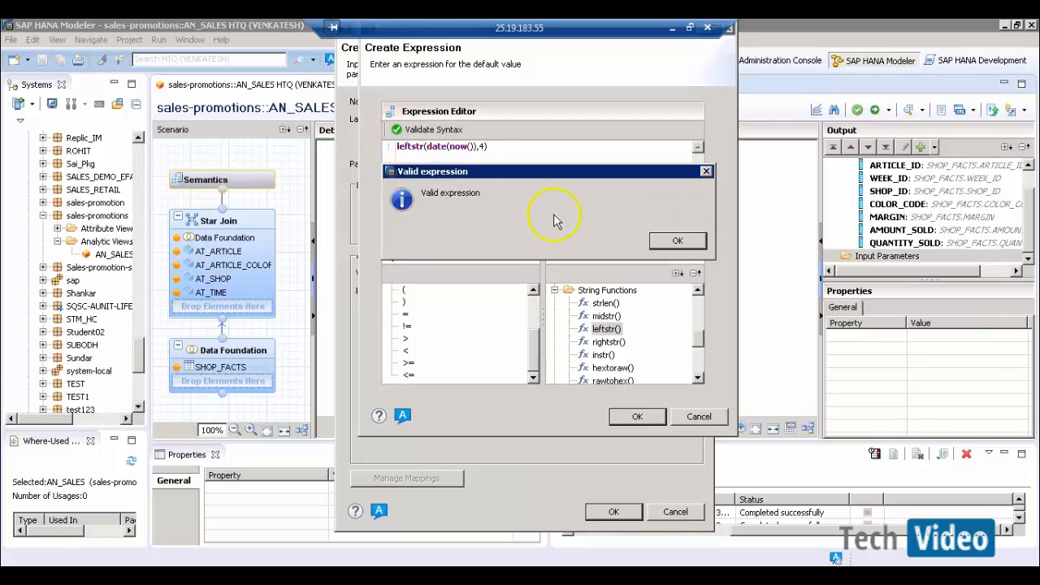
left_click(666, 241)
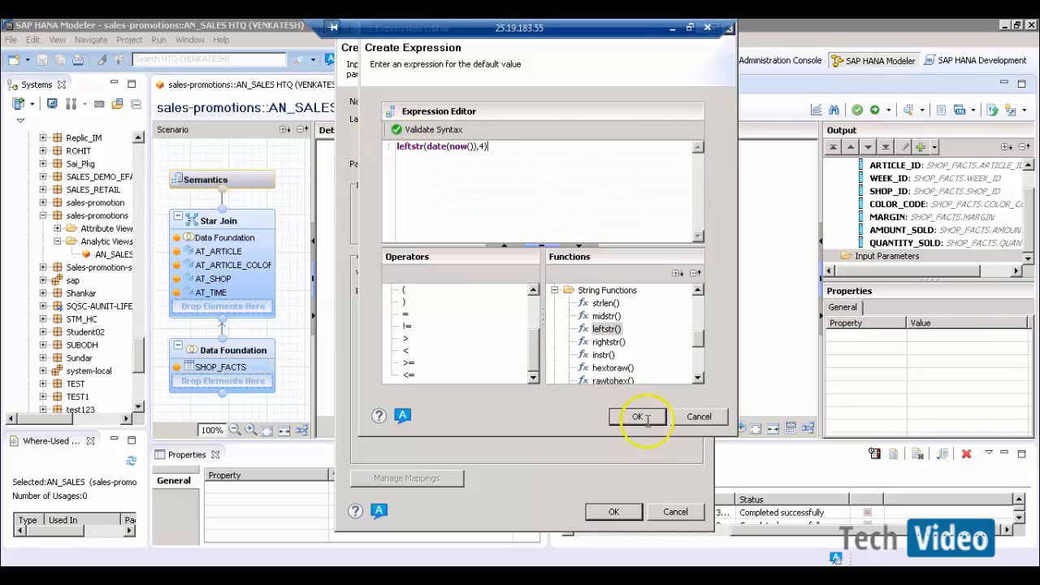
- Accept the expression and save the CALENDAR_YEAR input parameter
left_click(634, 418)
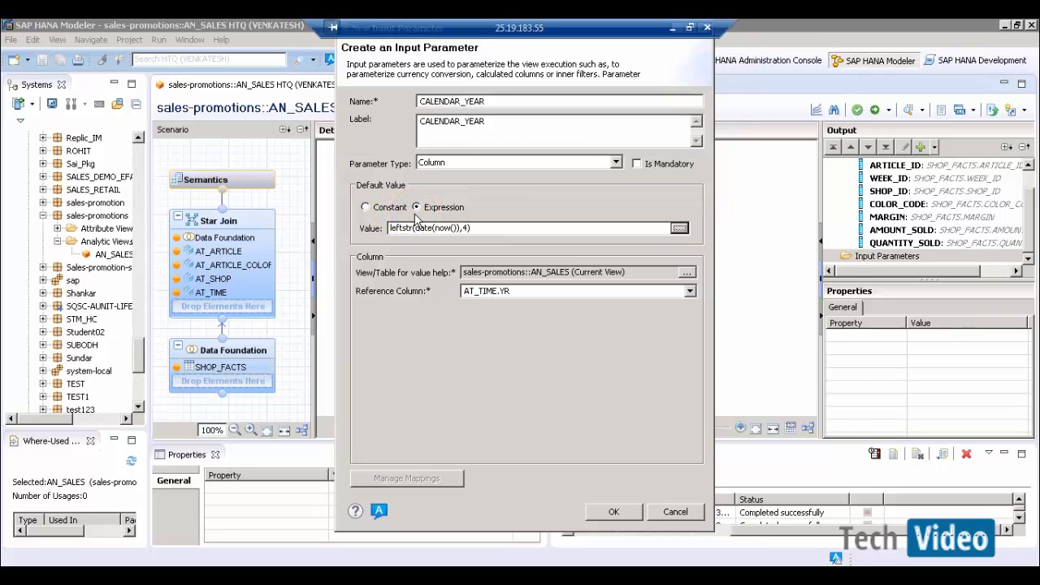
left_click(613, 513)
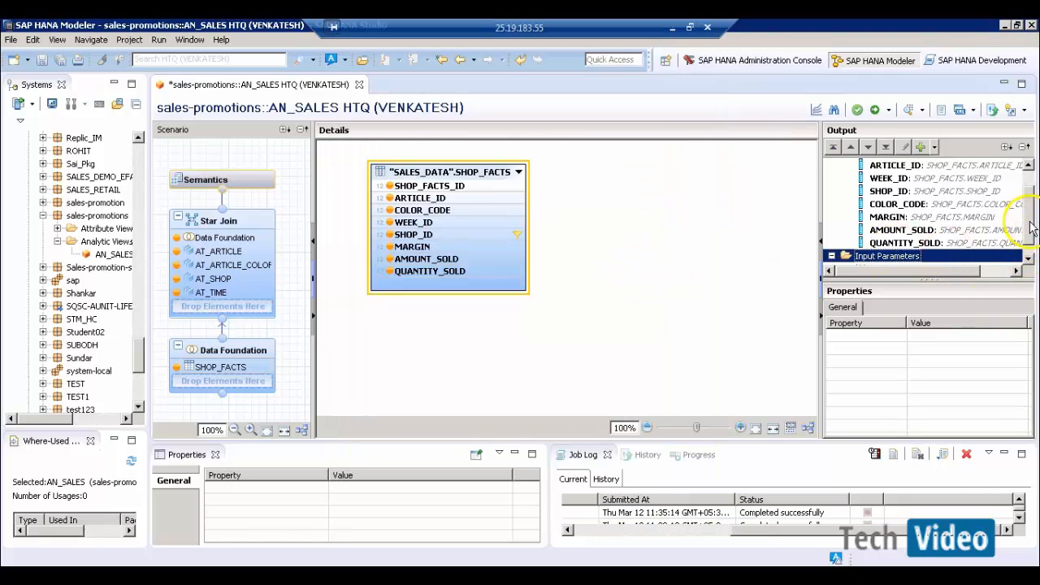
scroll(1028, 232, "down", 1)
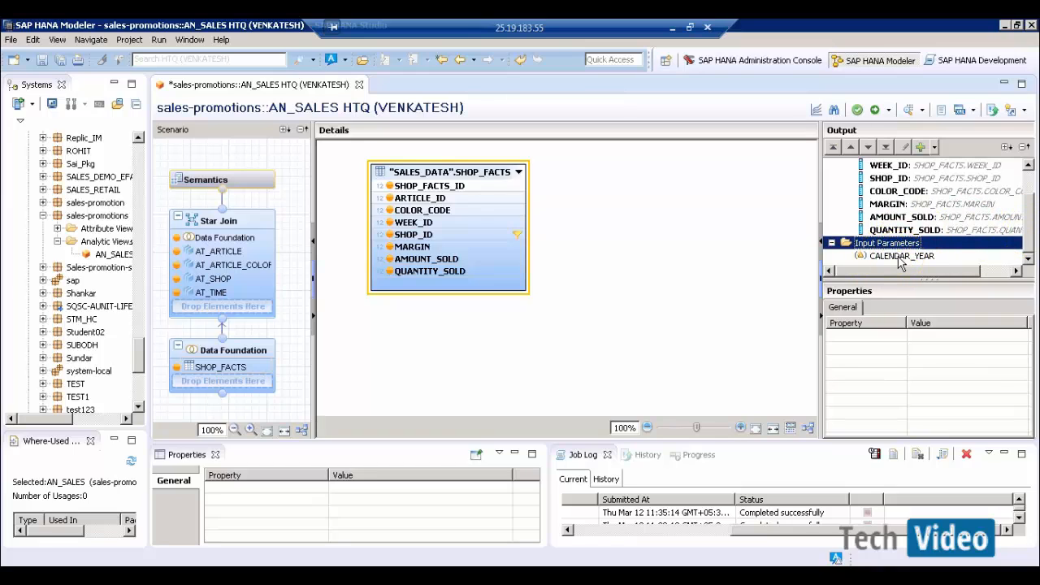
- Validate and activate the AN_SALES analytic view, then open its data preview
left_click(857, 110)
left_click(743, 186)
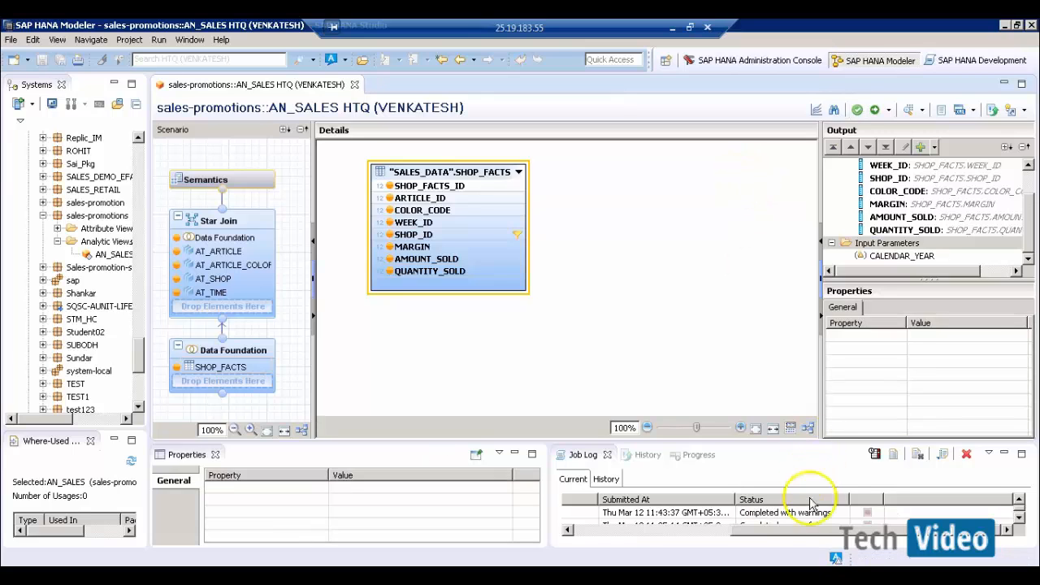
left_click(874, 110)
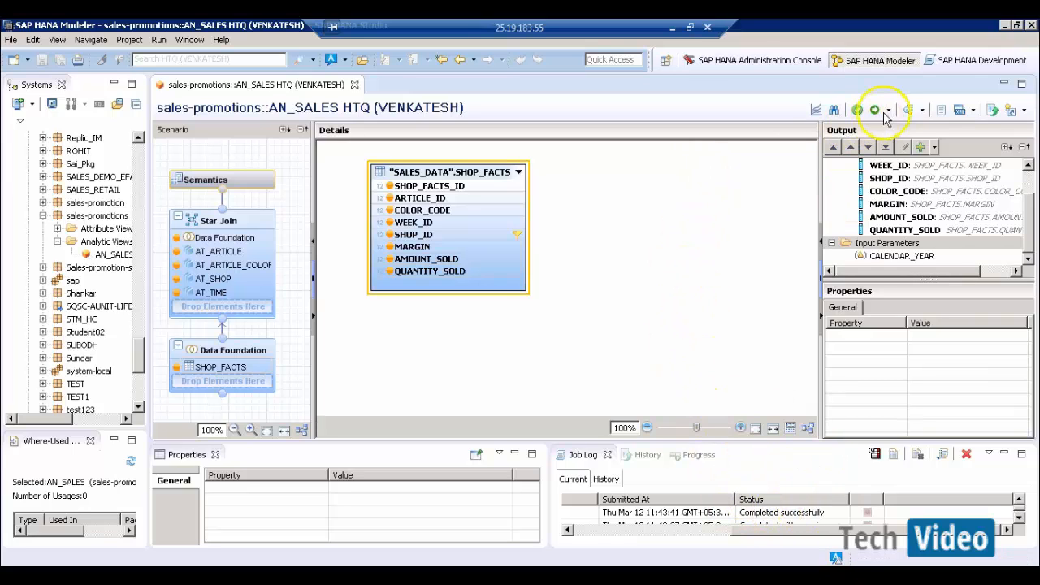
left_click(721, 145)
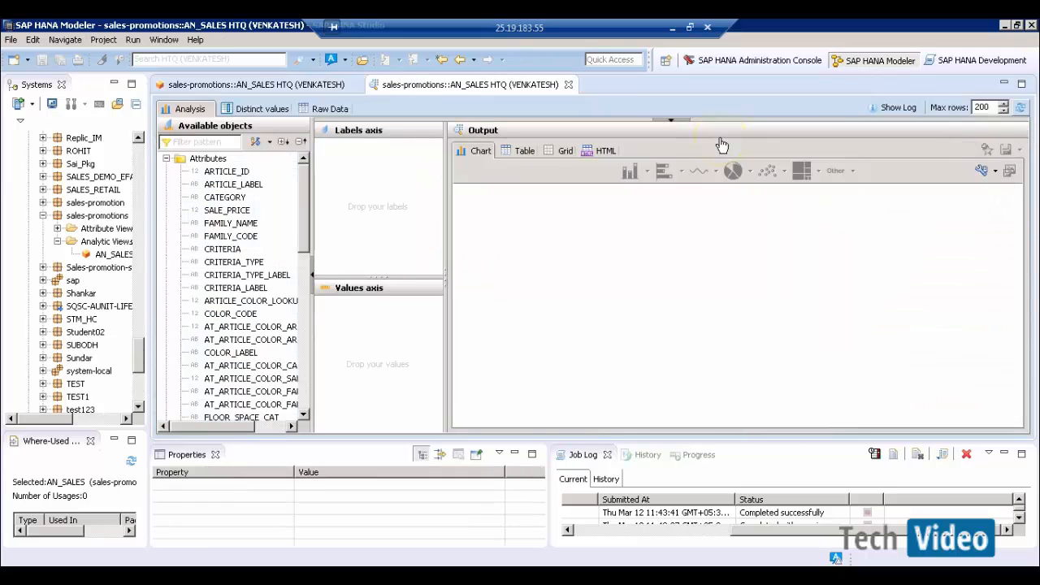
- View AN_SALES raw data, showing 200 rows with article, category and sale price
left_click(334, 110)
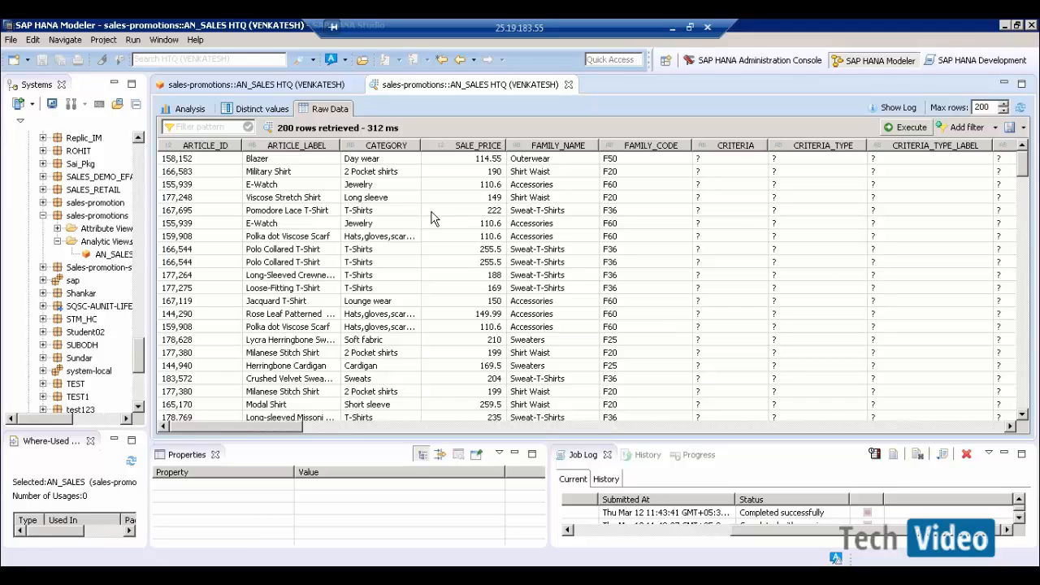
left_click(413, 275)
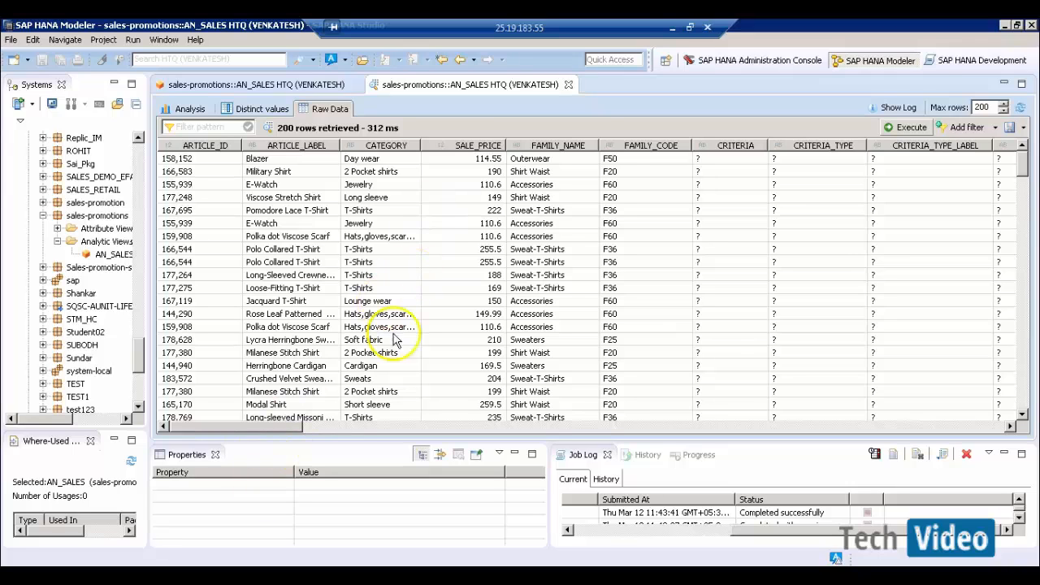
- Bring up the Word notes at the numbered list from Filters through Input Parameters
left_click(672, 28)
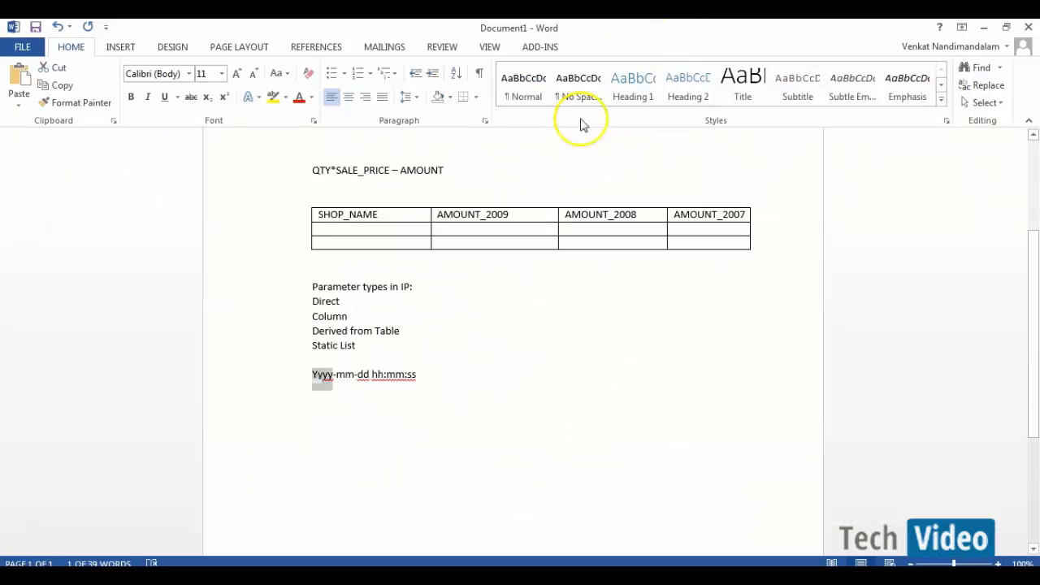
scroll(433, 289, "up", 5)
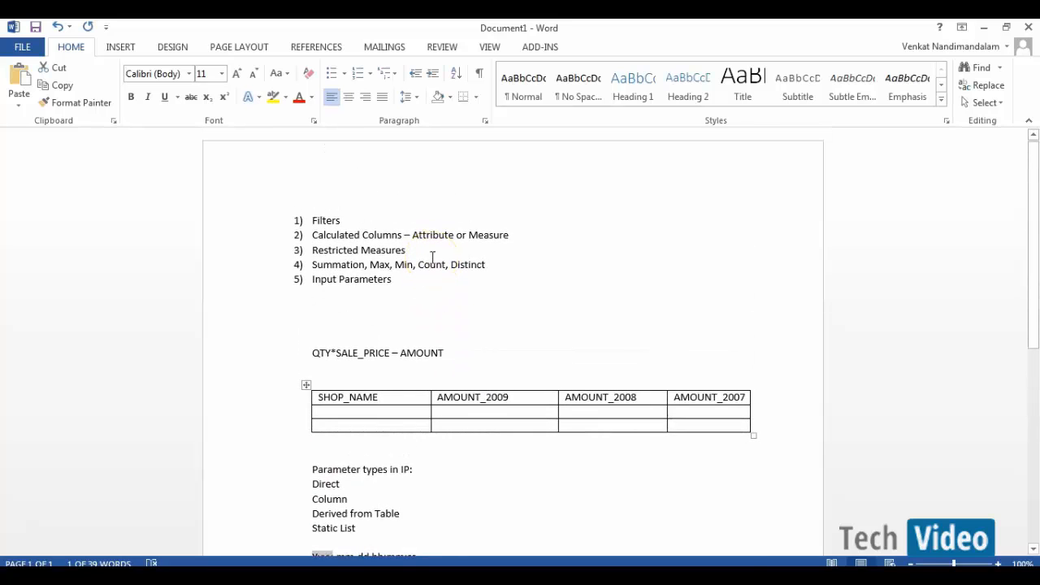
left_click_drag(399, 286, 316, 222)
left_click(409, 279)
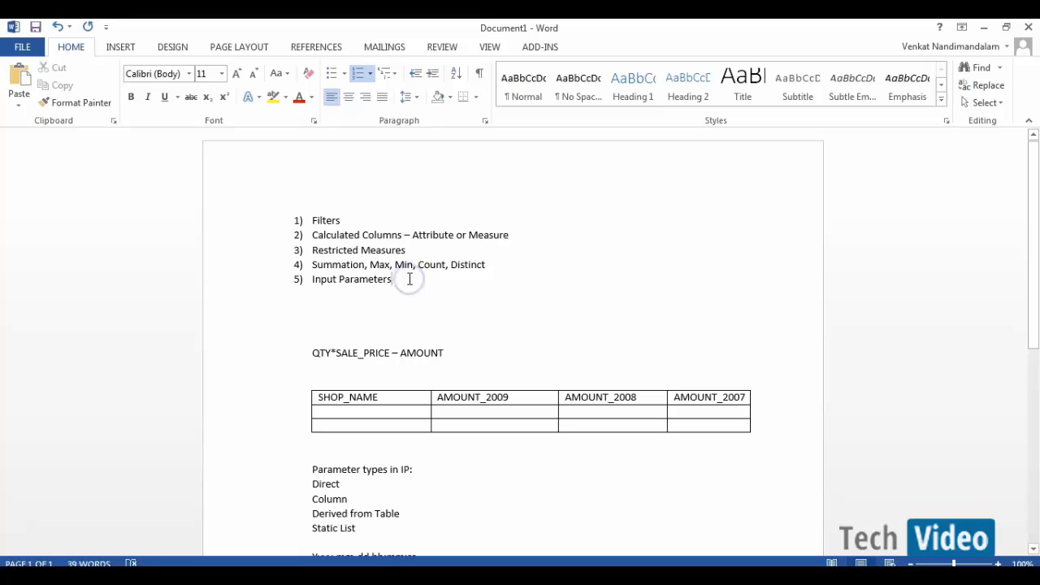